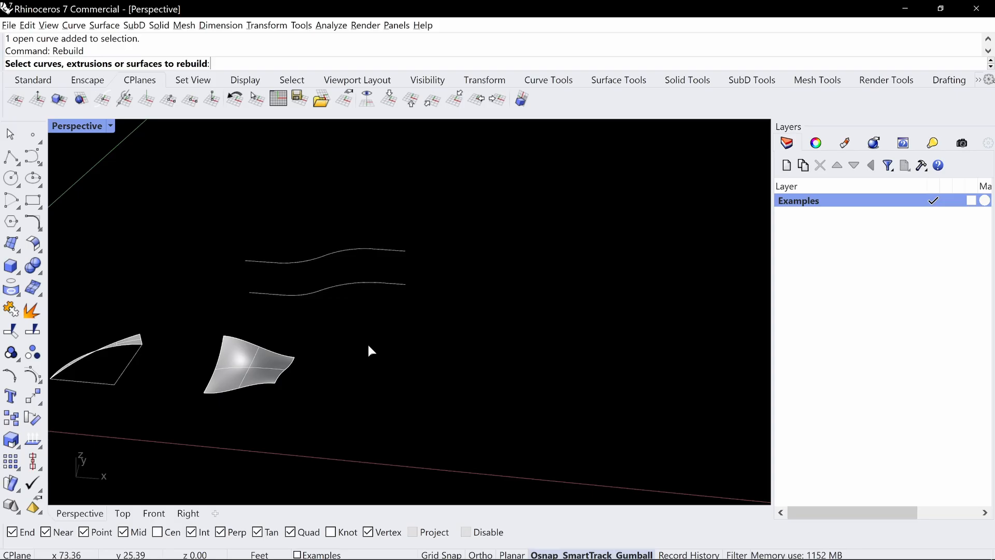
Draw a square plane surface with 80' sides on the empty ground beside the existing example shapes
{"action": "key", "text": "Return"}
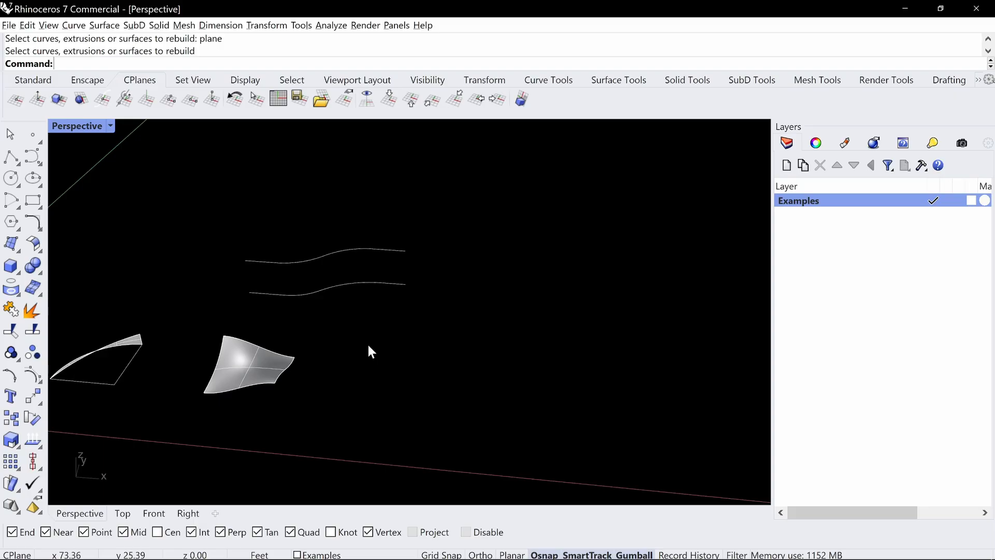
{"action": "type", "text": "Plane"}
{"action": "key", "text": "Return"}
{"action": "right_click_drag", "start_coordinate": [368, 344], "coordinate": [282, 378]}
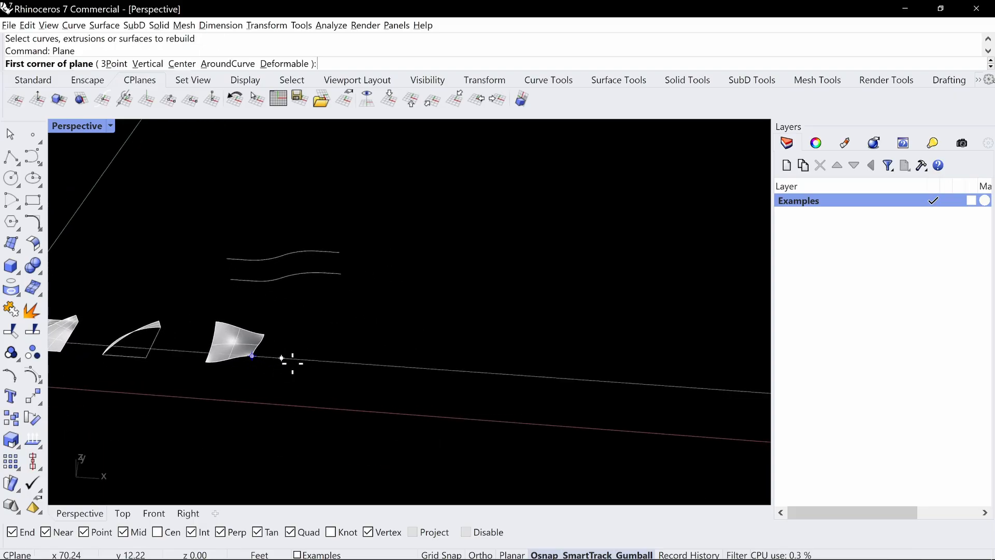
{"action": "left_click", "coordinate": [403, 366]}
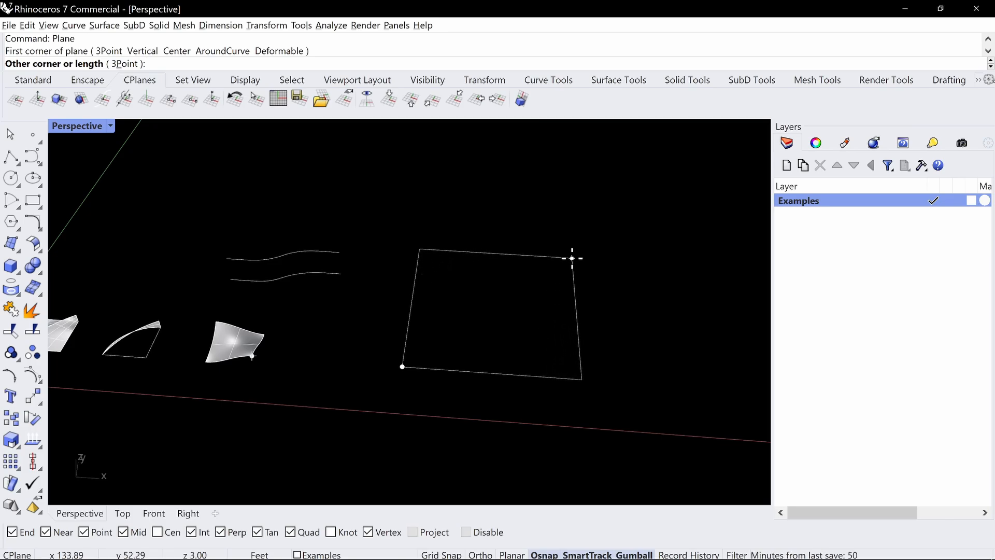
{"action": "type", "text": "80'"}
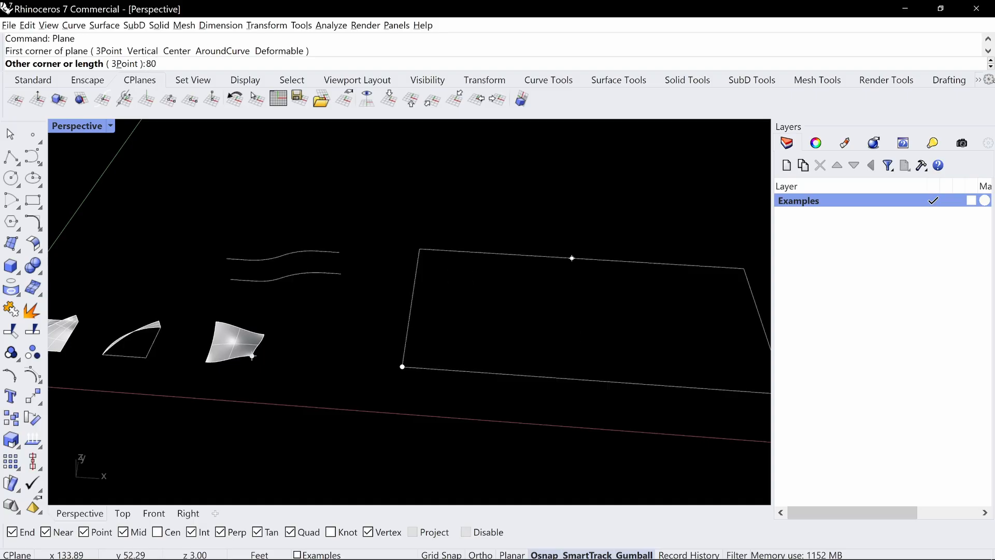
{"action": "key", "text": "Return"}
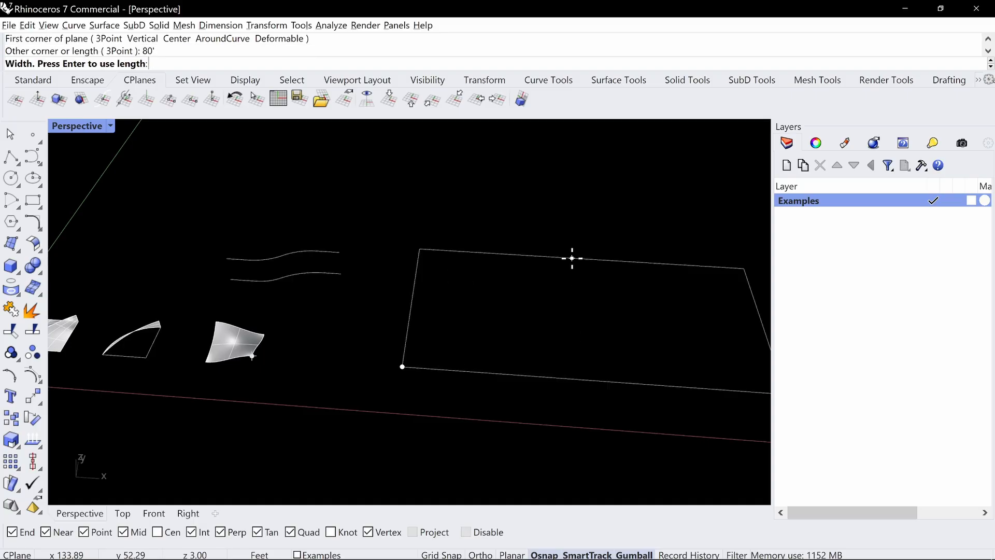
{"action": "key", "text": "Return"}
Rebuild the square plane with a point count of 6 in U and V and degree 3 in both directions
{"action": "scroll", "coordinate": [572, 259], "scroll_direction": "down", "scroll_amount": 4}
{"action": "mouse_move", "coordinate": [583, 279]}
{"action": "right_mouse_down", "text": "shift"}
{"action": "mouse_move", "coordinate": [406, 287]}
{"action": "mouse_move", "coordinate": [456, 272]}
{"action": "mouse_move", "coordinate": [366, 291]}
{"action": "mouse_move", "coordinate": [444, 289]}
{"action": "mouse_move", "coordinate": [451, 334]}
{"action": "mouse_move", "coordinate": [436, 355]}
{"action": "right_mouse_up", "text": "shift"}
{"action": "left_click", "coordinate": [407, 326]}
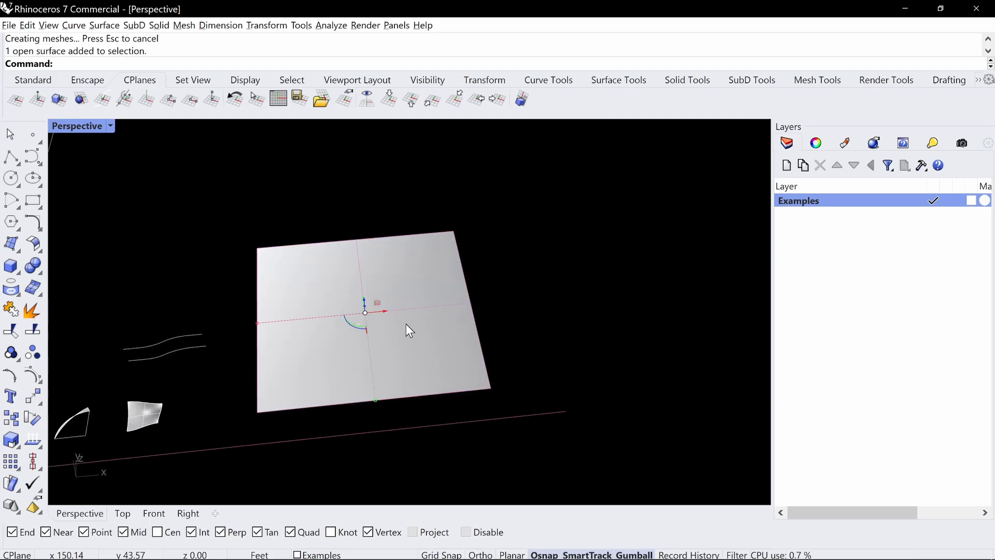
{"action": "type", "text": "Rebuild"}
{"action": "key", "text": "Return"}
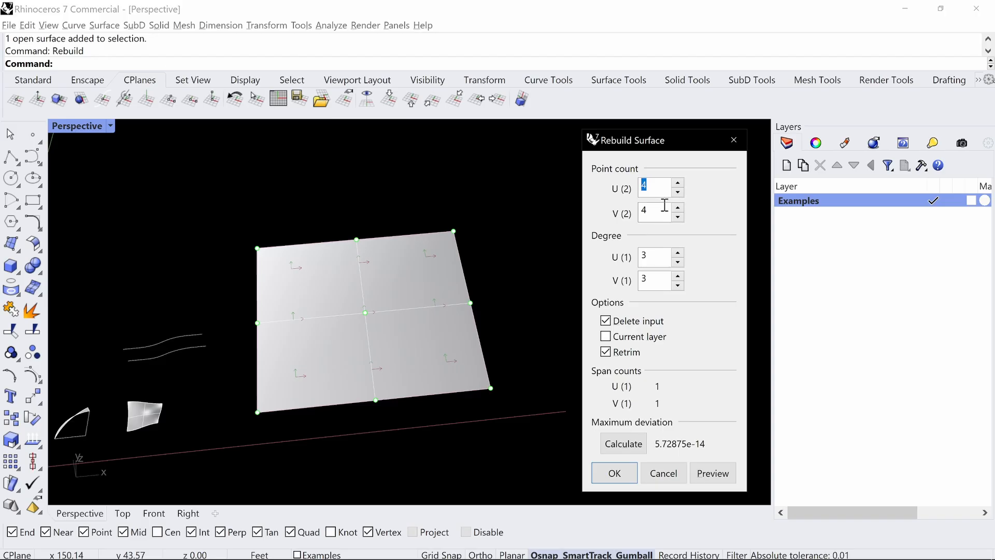
{"action": "left_click", "coordinate": [632, 444]}
{"action": "left_click", "coordinate": [616, 481]}
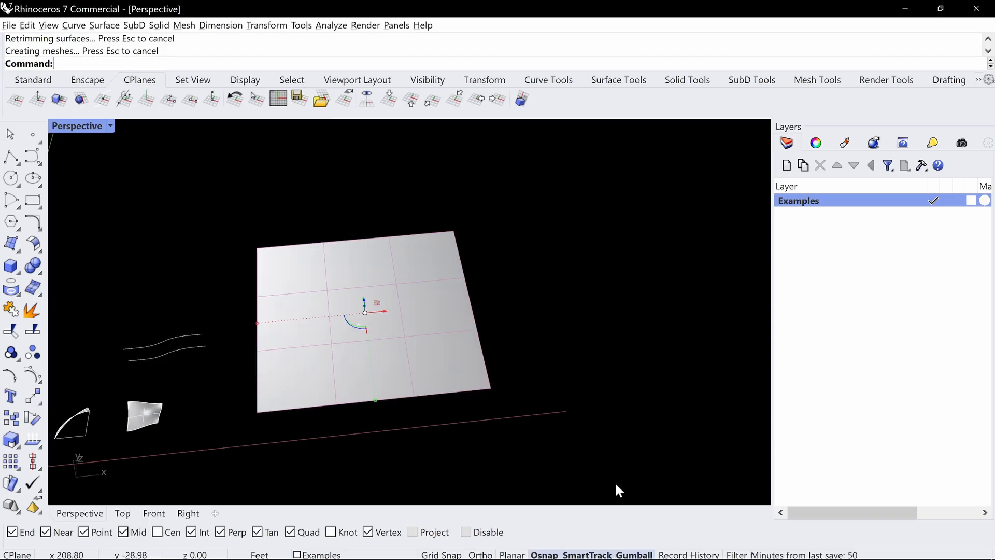
Turn on the control points of the rebuilt plane
{"action": "left_click", "coordinate": [548, 302]}
{"action": "mouse_move", "coordinate": [548, 306]}
{"action": "right_mouse_down"}
{"action": "mouse_move", "coordinate": [538, 280]}
{"action": "mouse_move", "coordinate": [536, 303]}
{"action": "right_mouse_up"}
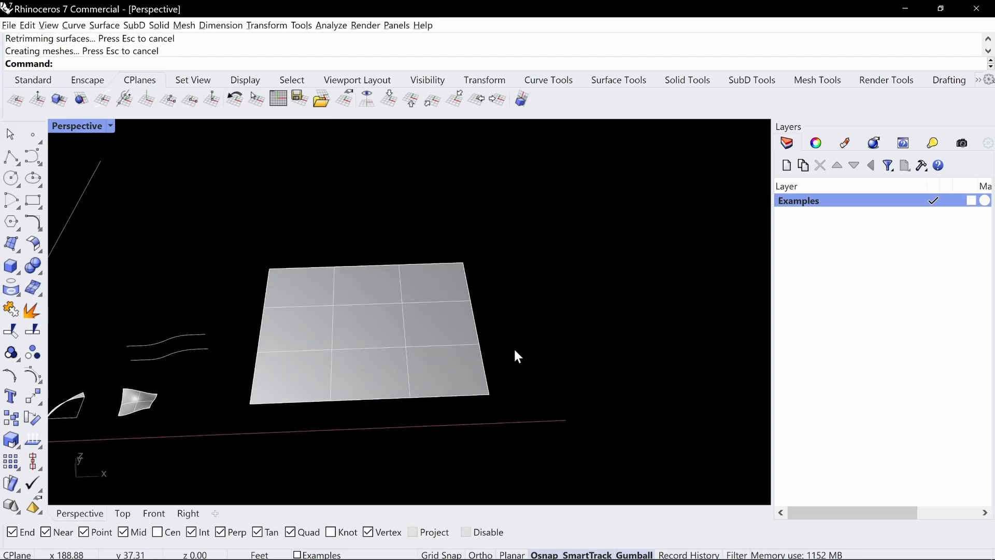
{"action": "left_click", "coordinate": [442, 355]}
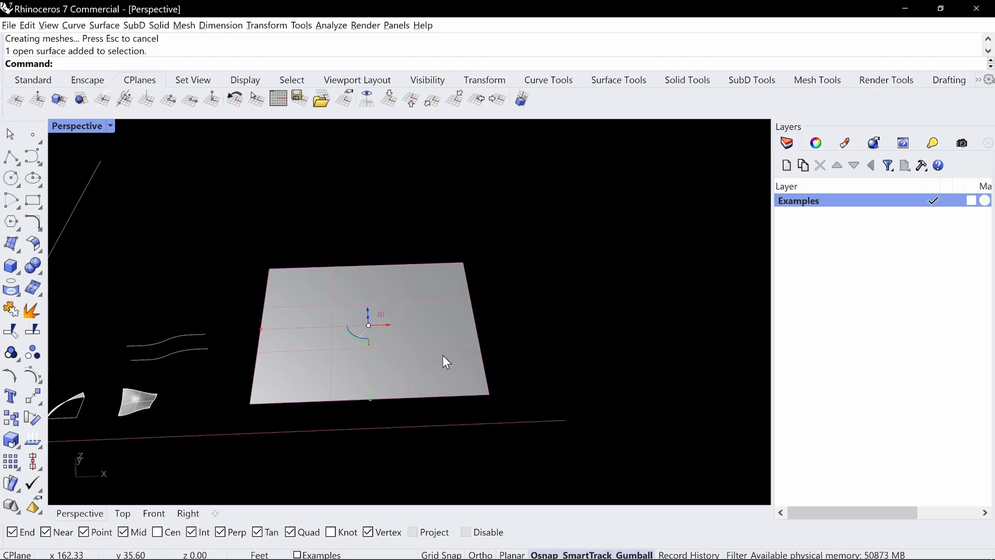
{"action": "key", "text": "F10"}
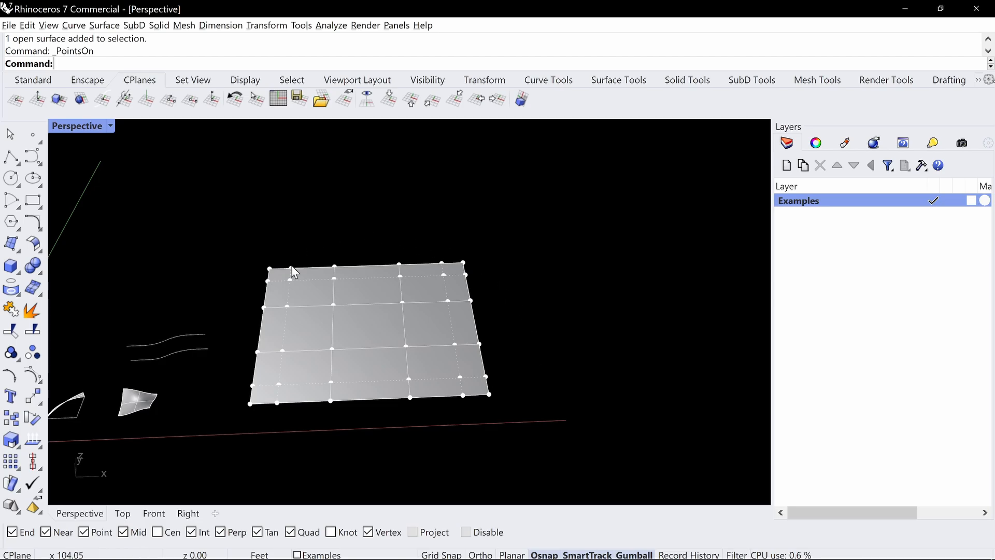
{"action": "right_click_drag", "start_coordinate": [485, 298], "coordinate": [226, 386]}
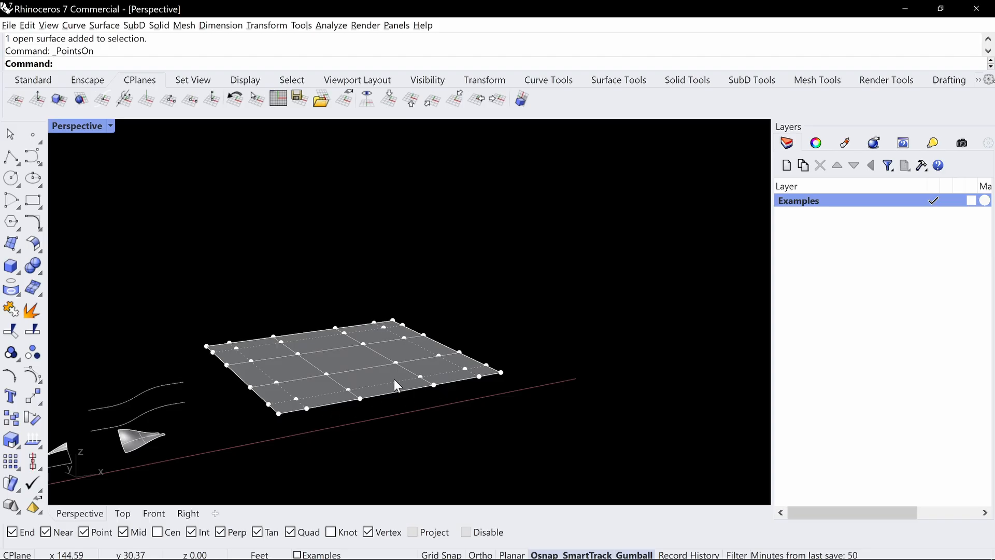
{"action": "key", "text": "ctrl+alt+g"}
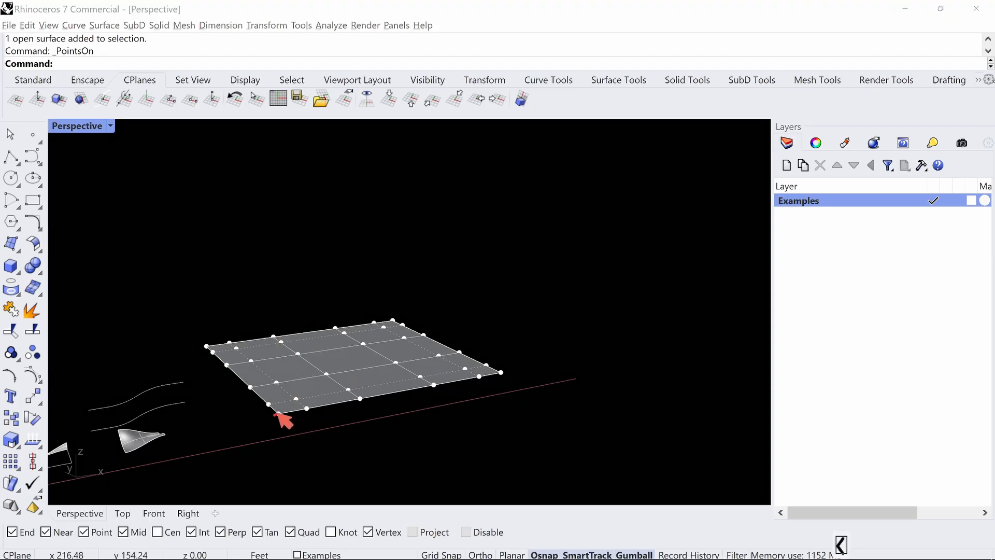
{"action": "mouse_move", "coordinate": [277, 414]}
{"action": "left_mouse_down"}
{"action": "mouse_move", "coordinate": [390, 401]}
{"action": "mouse_move", "coordinate": [501, 347]}
{"action": "left_mouse_up"}
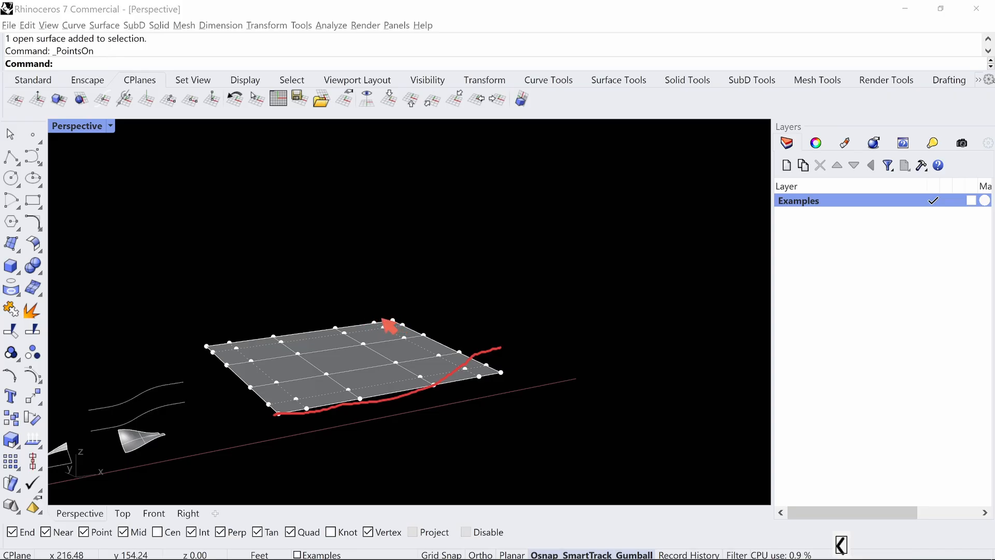
{"action": "left_click_drag", "start_coordinate": [336, 329], "coordinate": [213, 326]}
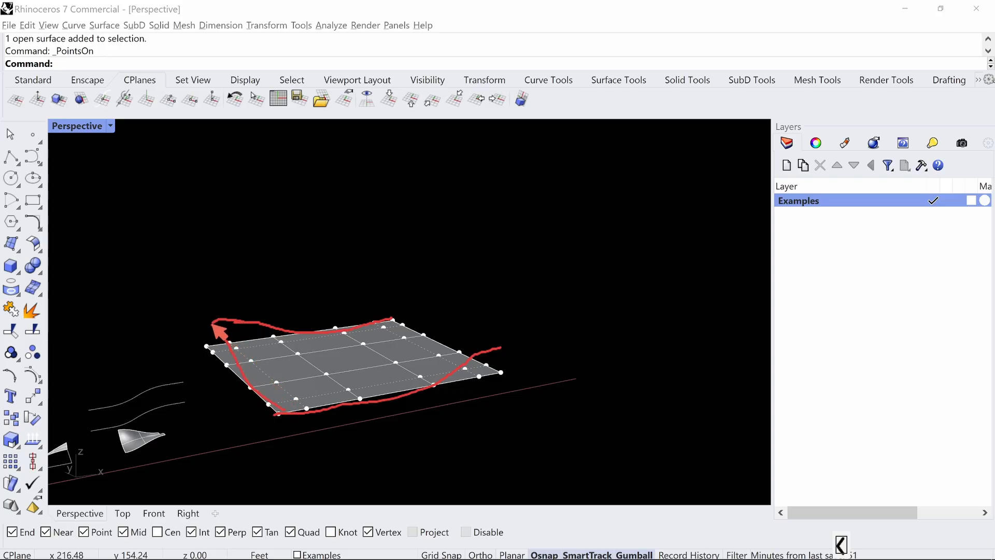
{"action": "left_click_drag", "start_coordinate": [453, 339], "coordinate": [499, 346]}
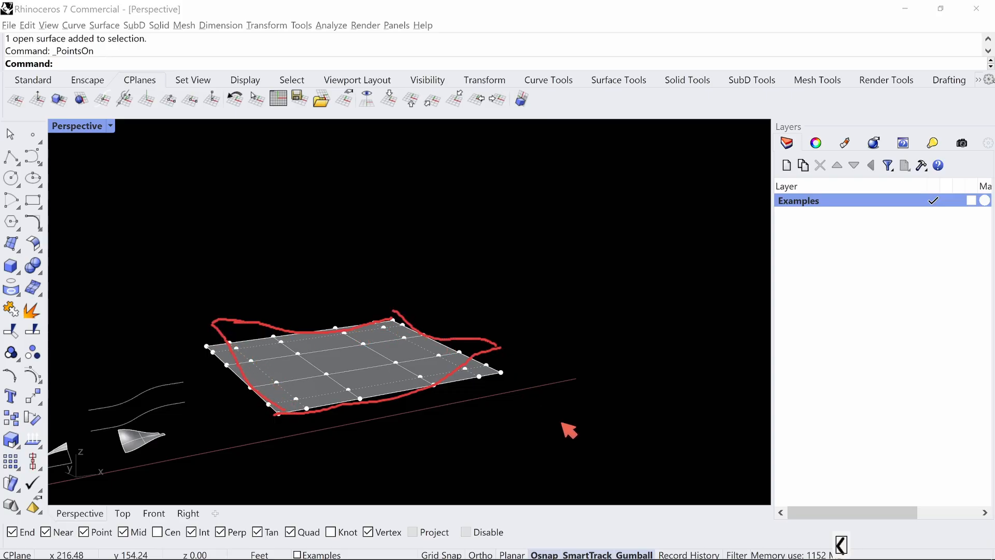
{"action": "key", "text": "Escape"}
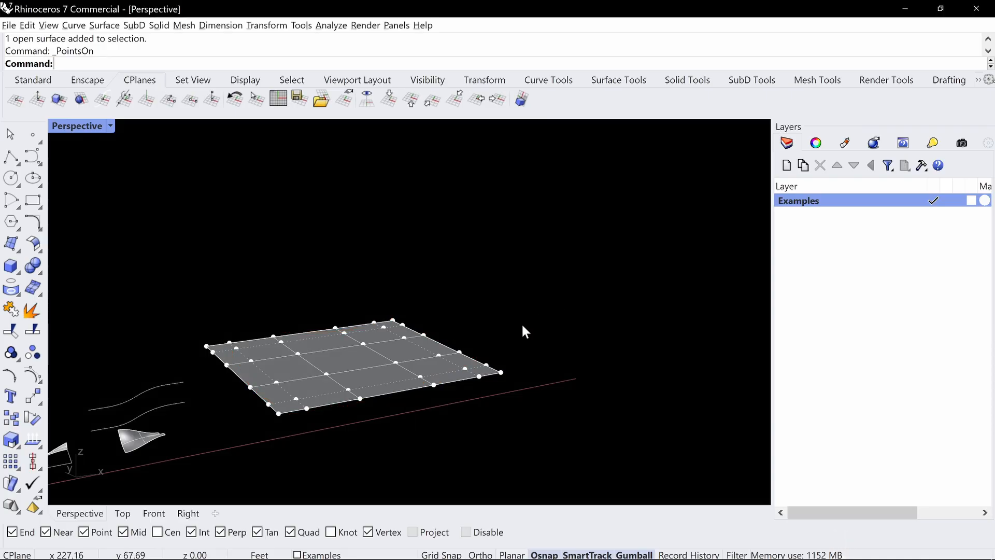
Raise the nine control points at the plane's front-right corner vertically by 15'
{"action": "right_click_drag", "start_coordinate": [551, 278], "coordinate": [525, 325]}
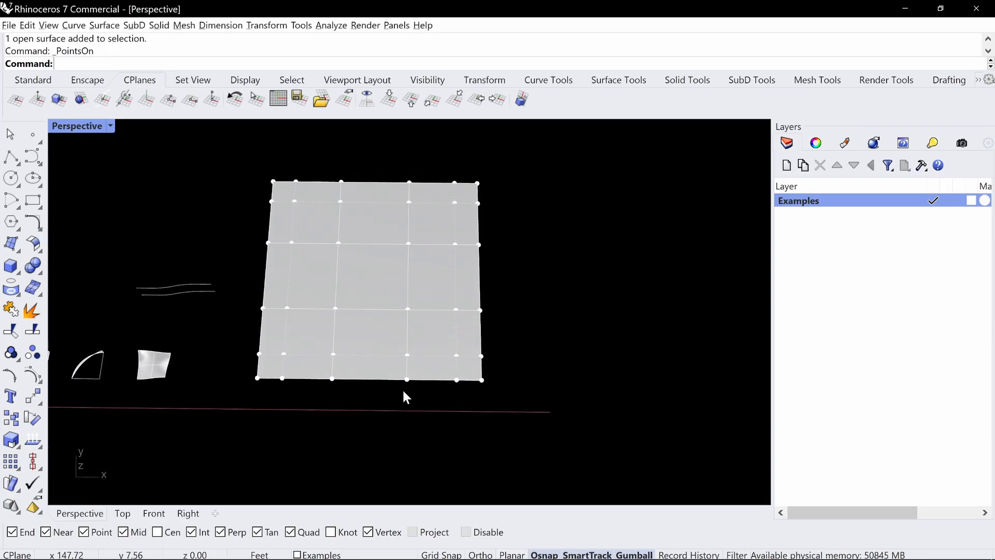
{"action": "left_click_drag", "start_coordinate": [438, 368], "coordinate": [512, 299]}
{"action": "right_click_drag", "start_coordinate": [648, 415], "coordinate": [539, 378]}
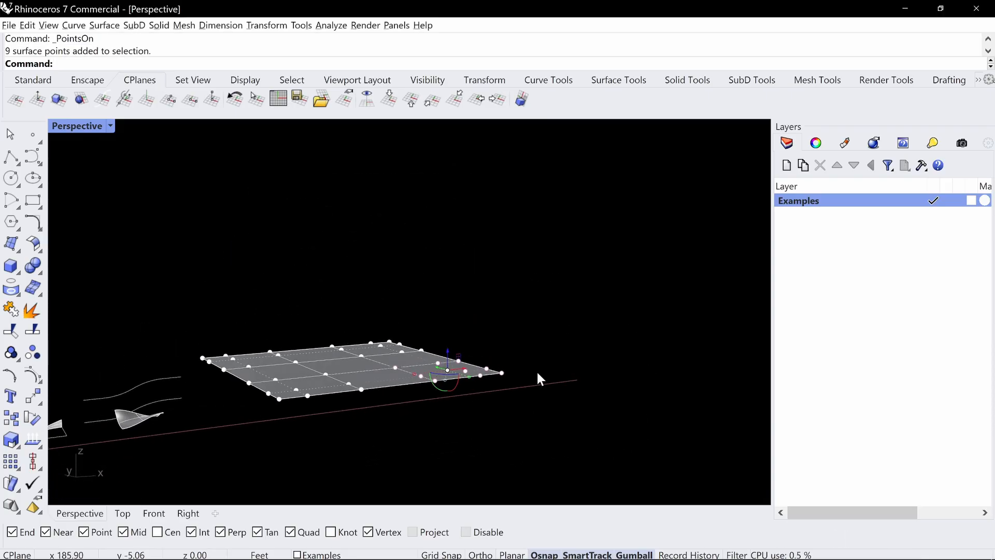
{"action": "mouse_move", "coordinate": [449, 350]}
{"action": "right_mouse_down"}
{"action": "mouse_move", "coordinate": [469, 329]}
{"action": "mouse_move", "coordinate": [450, 340]}
{"action": "right_mouse_up"}
{"action": "left_click", "coordinate": [447, 347]}
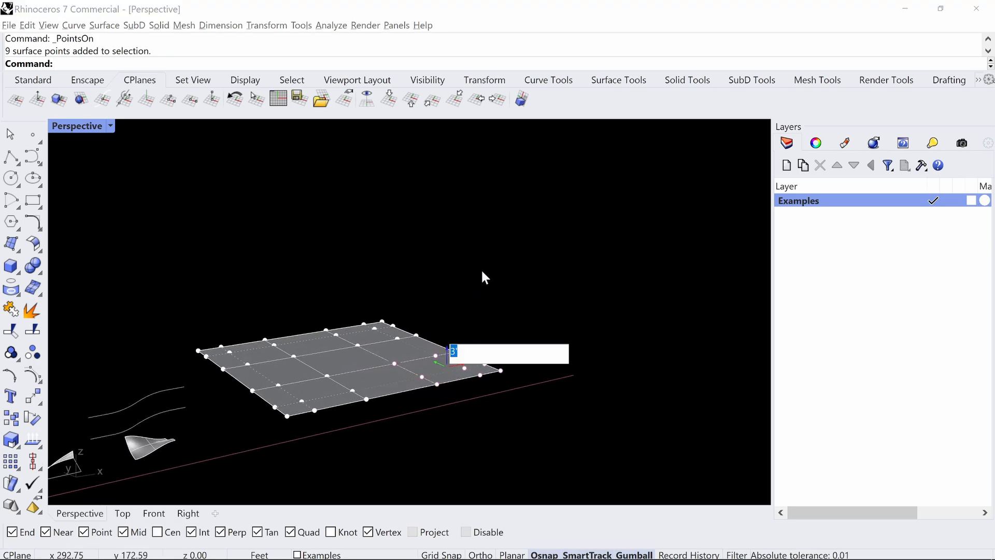
{"action": "type", "text": "15"}
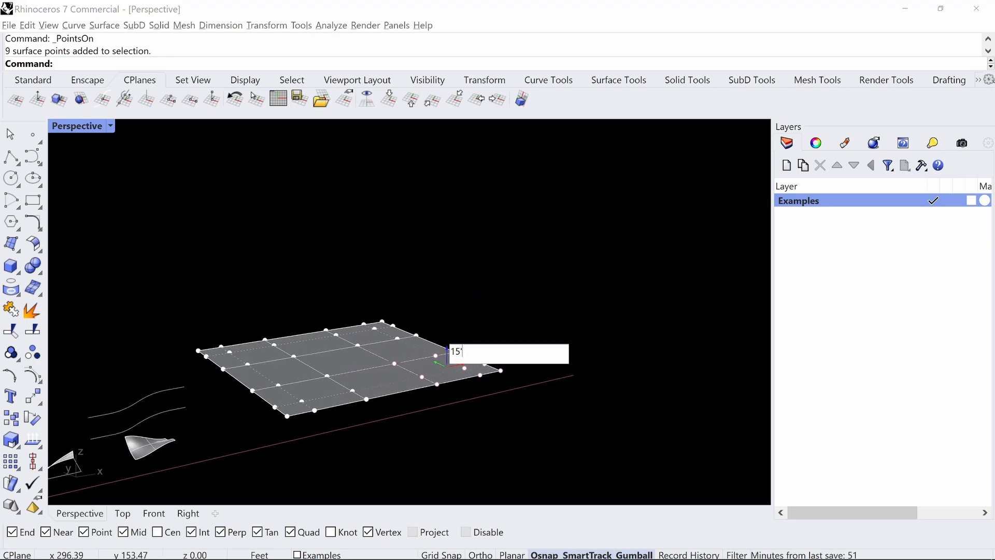
{"action": "key", "text": "Return"}
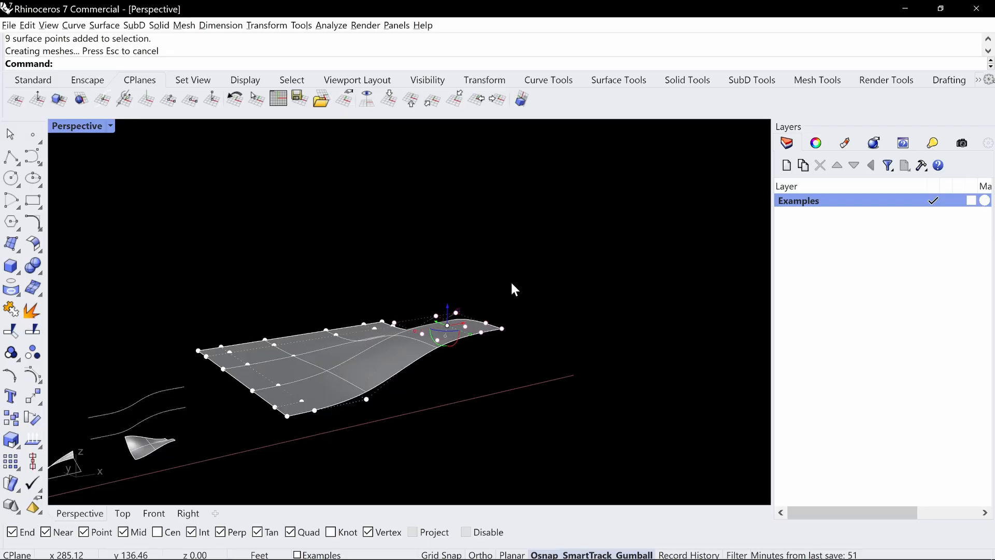
Raise the nine control points at the surface's back-left corner by 15' and turn off the control points
{"action": "mouse_move", "coordinate": [511, 281]}
{"action": "right_mouse_down"}
{"action": "mouse_move", "coordinate": [488, 275]}
{"action": "mouse_move", "coordinate": [498, 292]}
{"action": "right_mouse_up"}
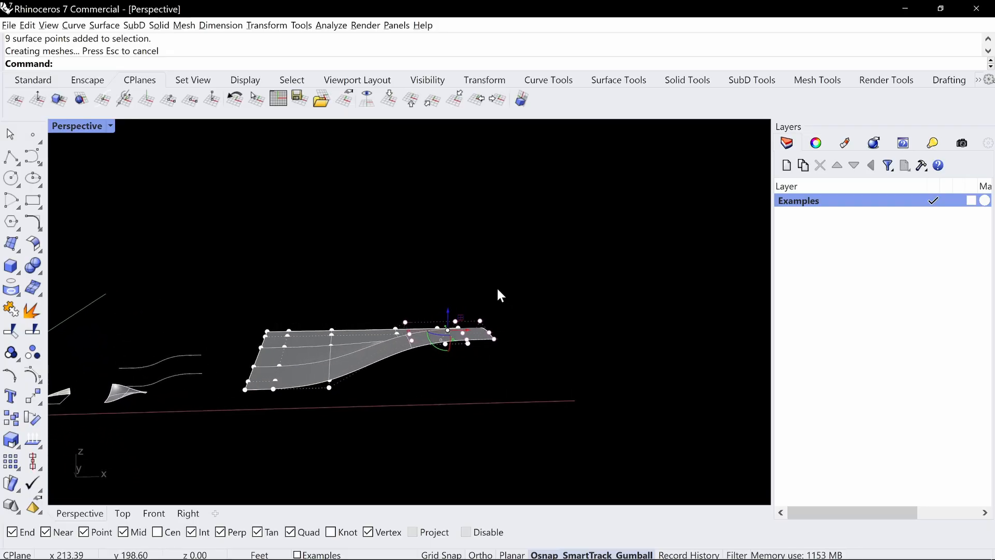
{"action": "right_click_drag", "start_coordinate": [407, 380], "coordinate": [464, 349]}
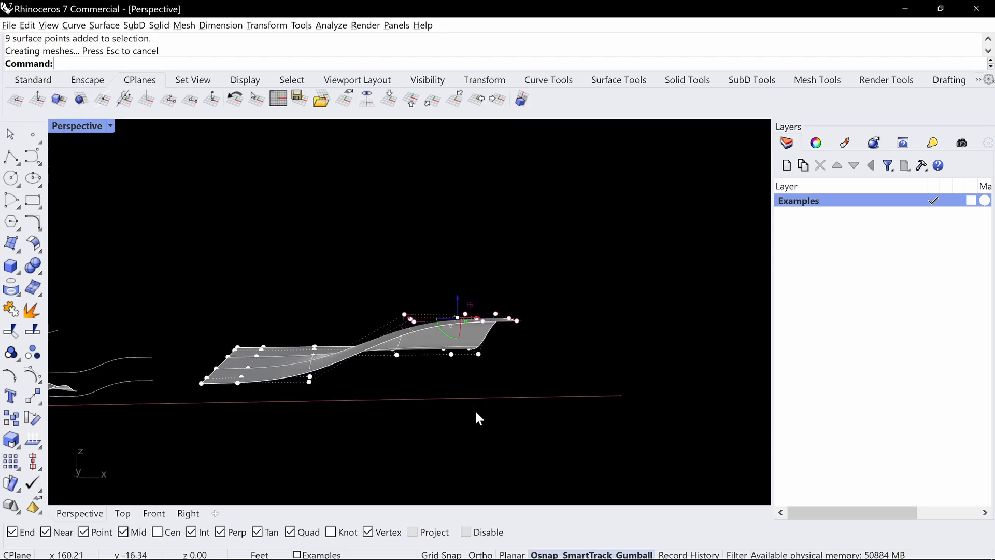
{"action": "right_click_drag", "start_coordinate": [498, 378], "coordinate": [513, 383]}
{"action": "left_click_drag", "start_coordinate": [211, 217], "coordinate": [340, 302]}
{"action": "left_click", "coordinate": [273, 254]}
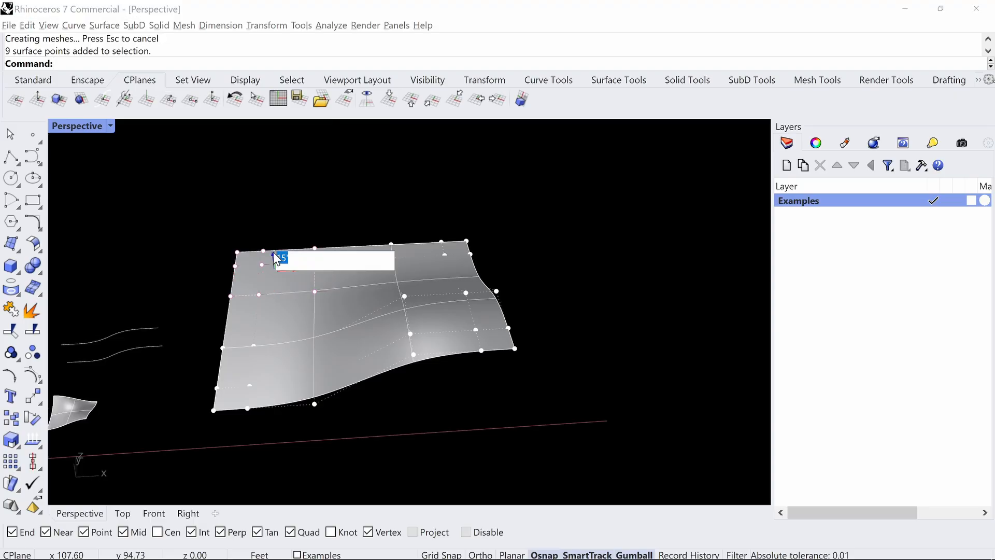
{"action": "key", "text": "Return"}
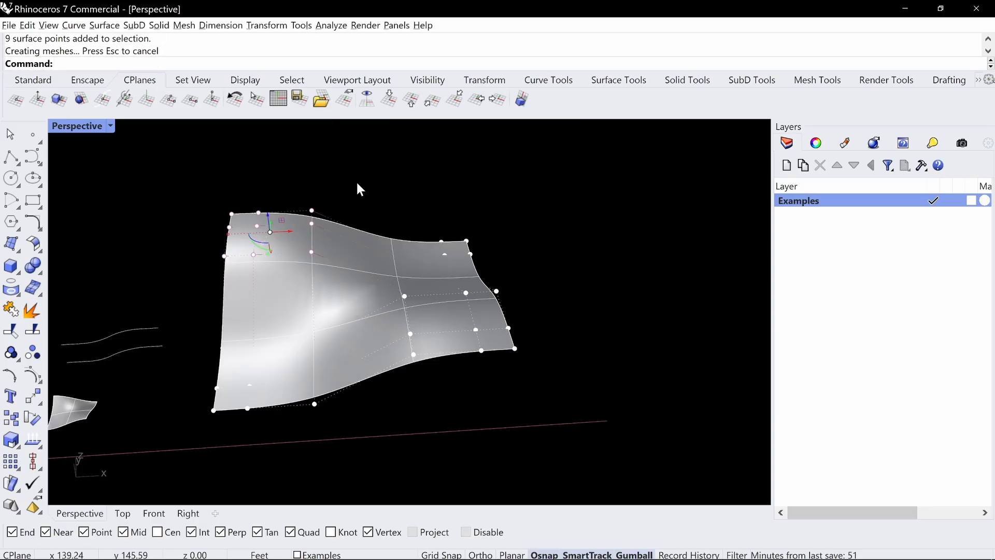
{"action": "key", "text": "Escape"}
Draw a flat plane under the deformed surface, from its front-left corner to its back-right corner
{"action": "mouse_move", "coordinate": [525, 196]}
{"action": "right_mouse_down"}
{"action": "mouse_move", "coordinate": [453, 220]}
{"action": "mouse_move", "coordinate": [539, 226]}
{"action": "mouse_move", "coordinate": [601, 213]}
{"action": "mouse_move", "coordinate": [411, 227]}
{"action": "mouse_move", "coordinate": [542, 225]}
{"action": "mouse_move", "coordinate": [433, 214]}
{"action": "mouse_move", "coordinate": [493, 189]}
{"action": "mouse_move", "coordinate": [337, 196]}
{"action": "mouse_move", "coordinate": [429, 194]}
{"action": "mouse_move", "coordinate": [421, 183]}
{"action": "mouse_move", "coordinate": [376, 210]}
{"action": "right_mouse_up"}
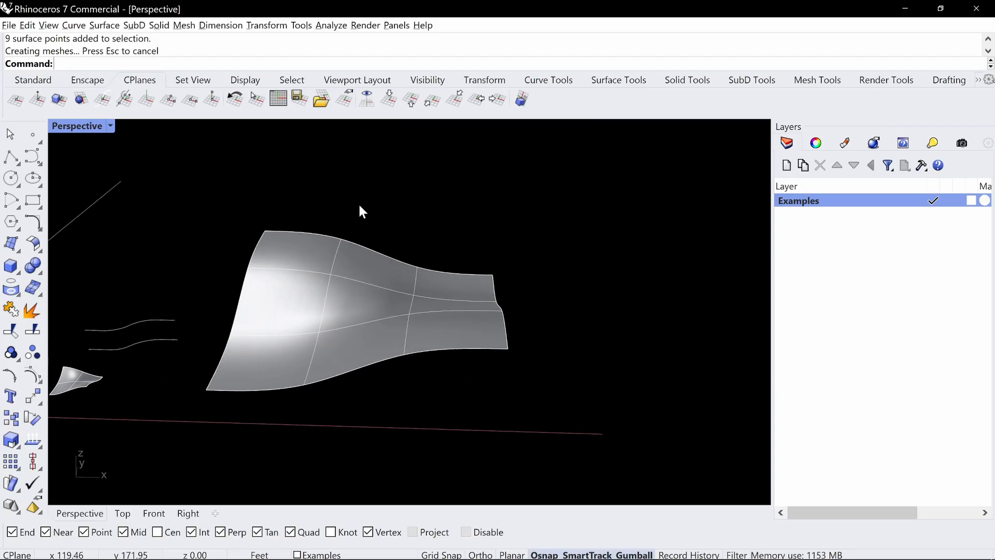
{"action": "type", "text": "Plane"}
{"action": "key", "text": "Return"}
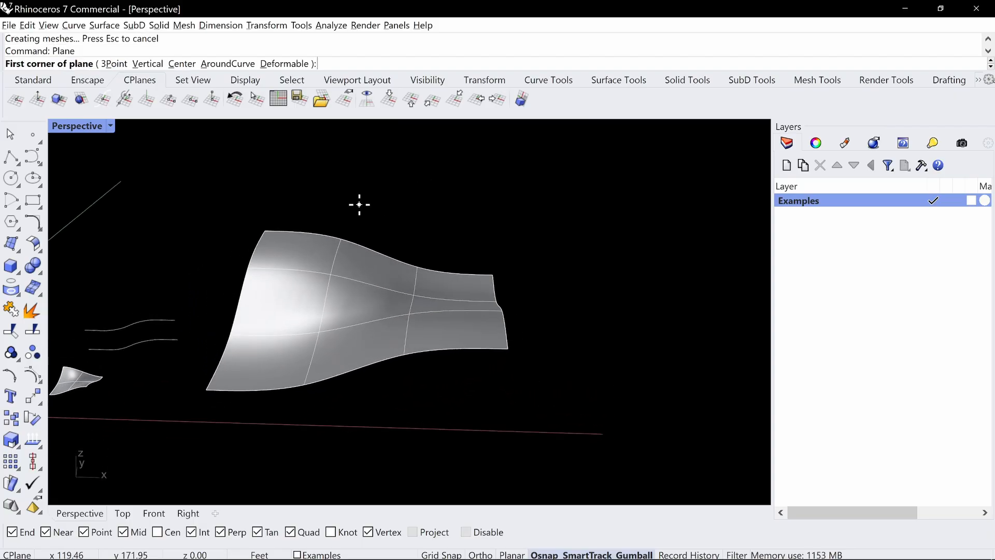
{"action": "left_click", "coordinate": [209, 390]}
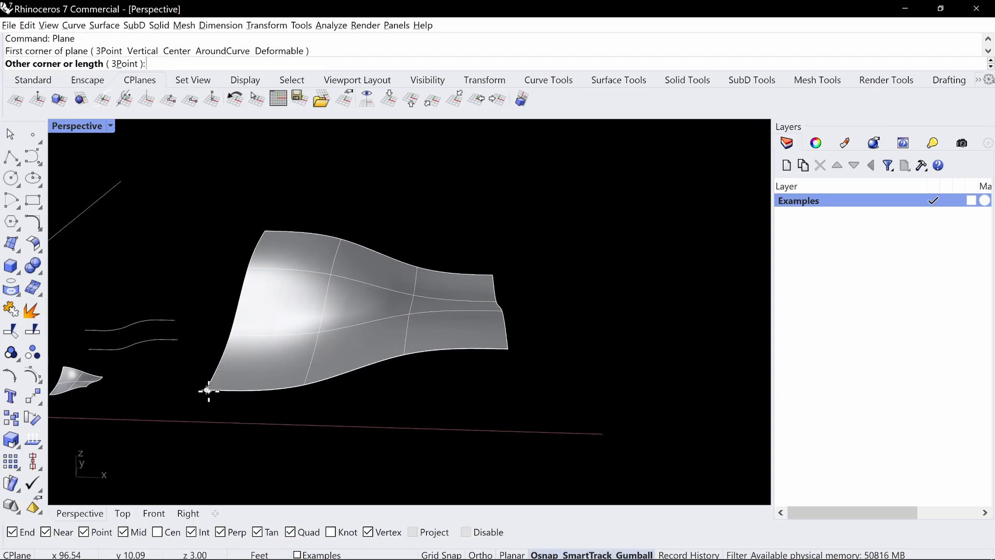
{"action": "left_click", "coordinate": [494, 271]}
Examine the deformed surface above its flat base plane from several angles, along with the smaller example shapes
{"action": "right_click_drag", "start_coordinate": [494, 272], "coordinate": [427, 354]}
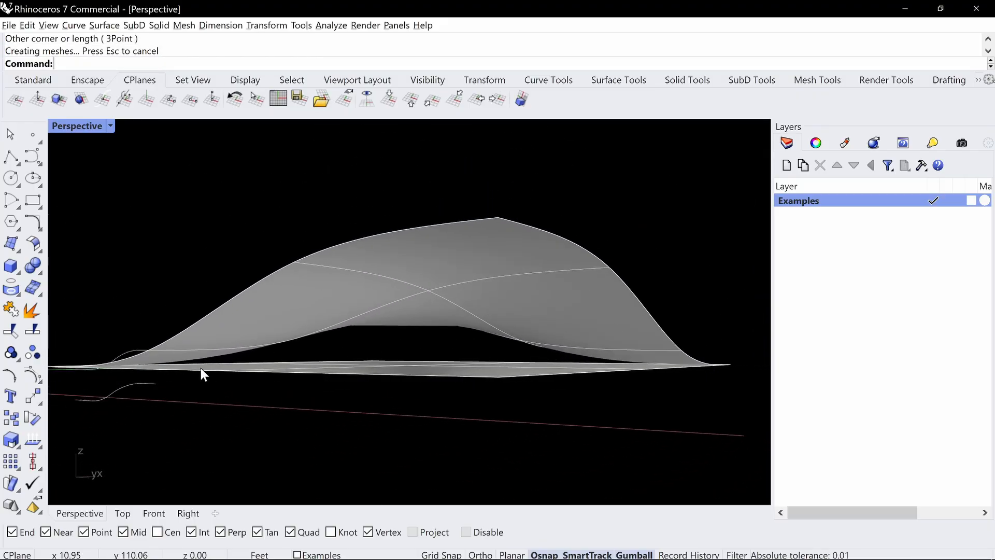
{"action": "right_click_drag", "start_coordinate": [200, 368], "coordinate": [268, 374]}
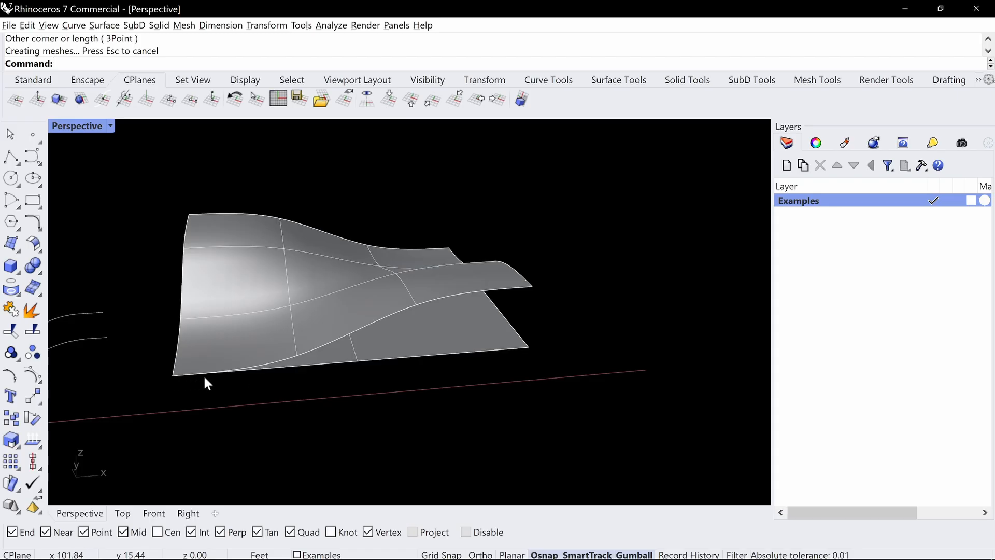
{"action": "right_click_drag", "start_coordinate": [381, 319], "coordinate": [360, 337]}
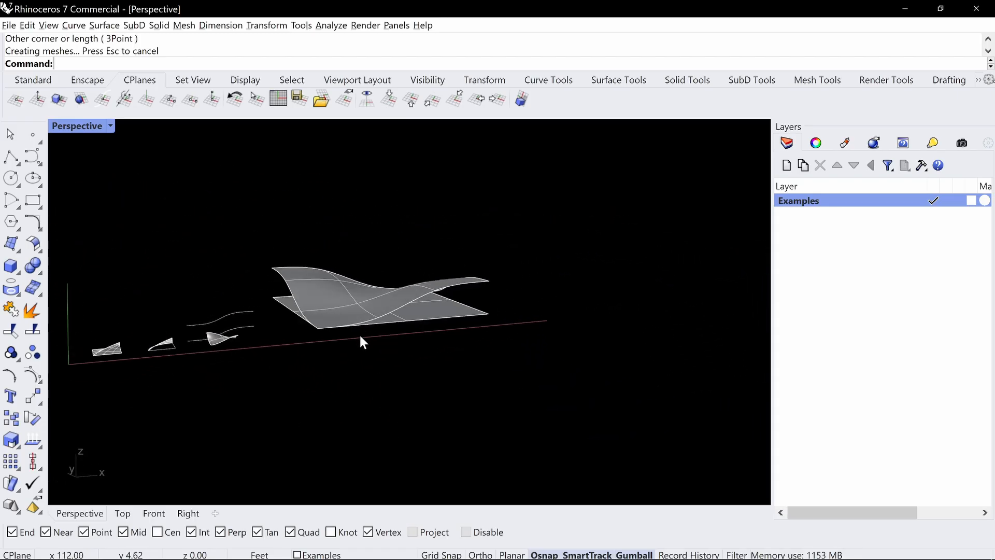
{"action": "right_click_drag", "start_coordinate": [482, 279], "coordinate": [286, 357]}
{"action": "right_click_drag", "start_coordinate": [469, 284], "coordinate": [247, 344]}
{"action": "scroll", "coordinate": [254, 337], "scroll_direction": "up", "scroll_amount": 3}
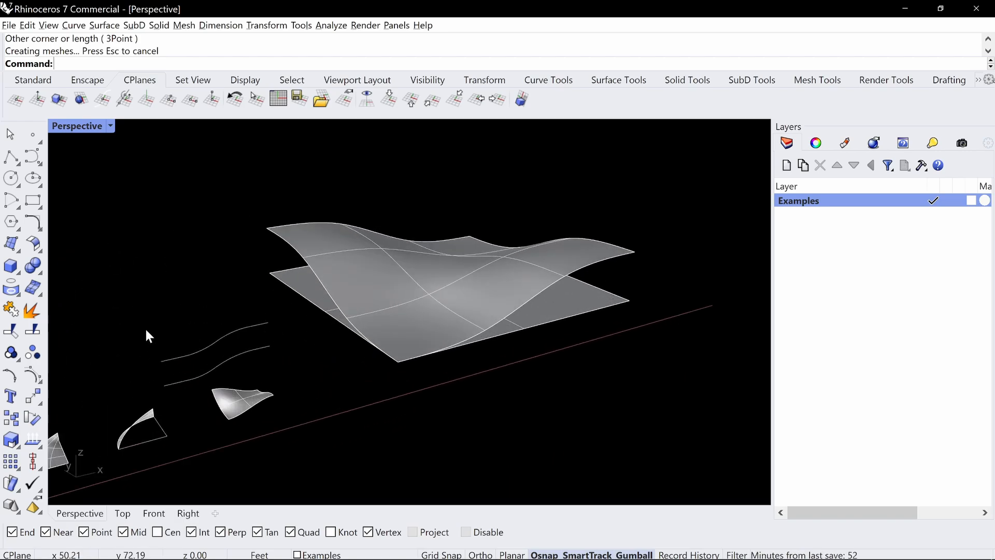
{"action": "right_click_drag", "start_coordinate": [150, 416], "coordinate": [175, 417]}
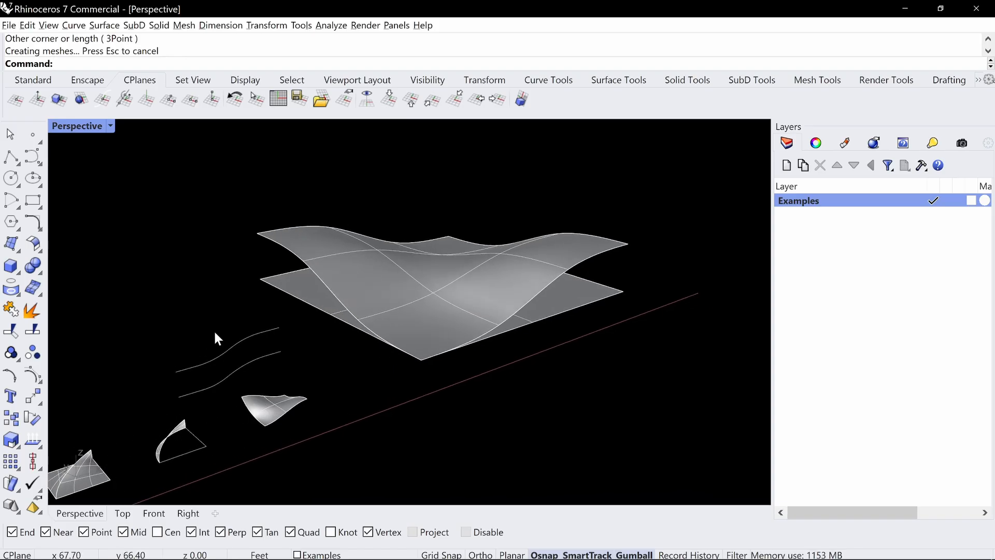
{"action": "right_click_drag", "start_coordinate": [240, 324], "coordinate": [895, 236]}
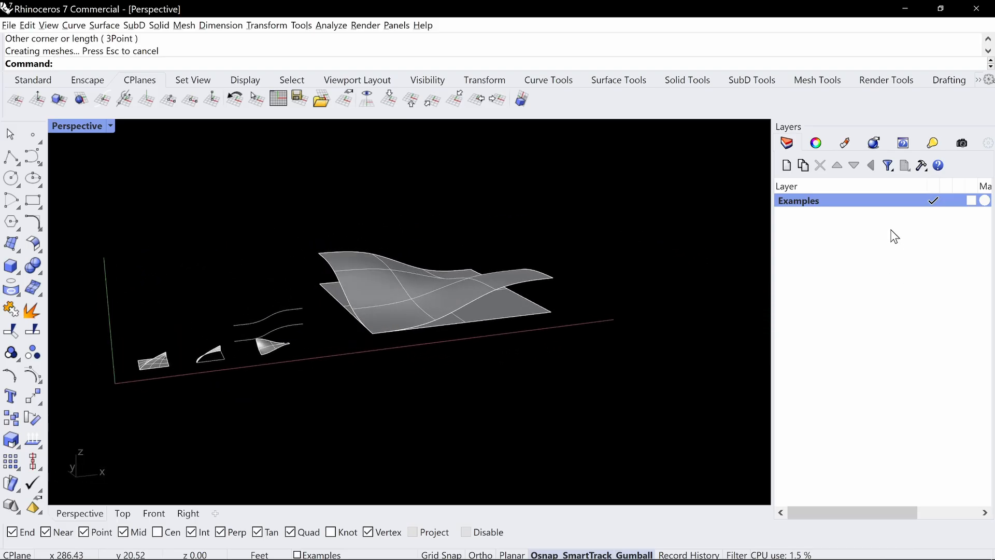
Create three new layers named Glass, Ground and Roof
{"action": "left_click", "coordinate": [786, 165]}
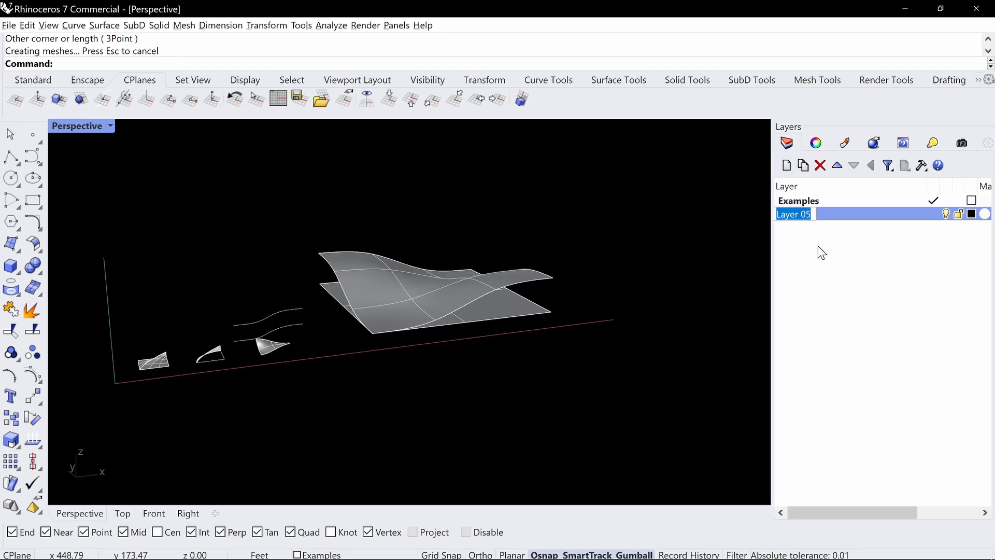
{"action": "type", "text": "Glass"}
{"action": "key", "text": "Return"}
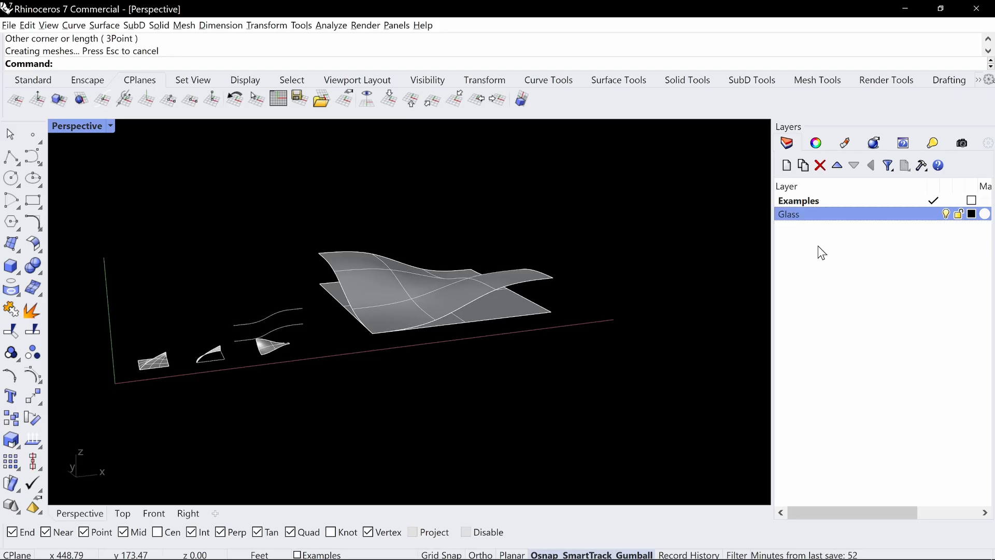
{"action": "left_click", "coordinate": [786, 165]}
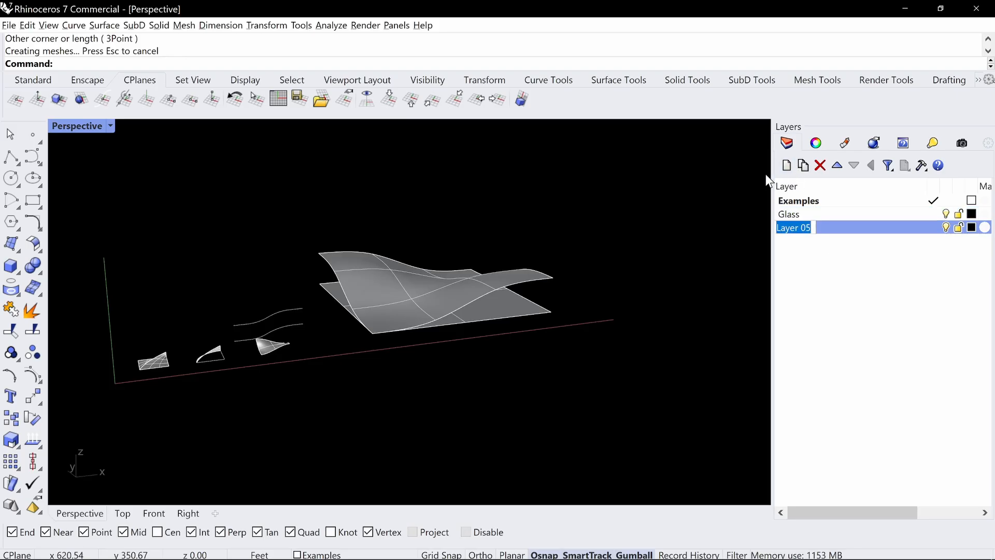
{"action": "type", "text": "Ground"}
{"action": "key", "text": "Return"}
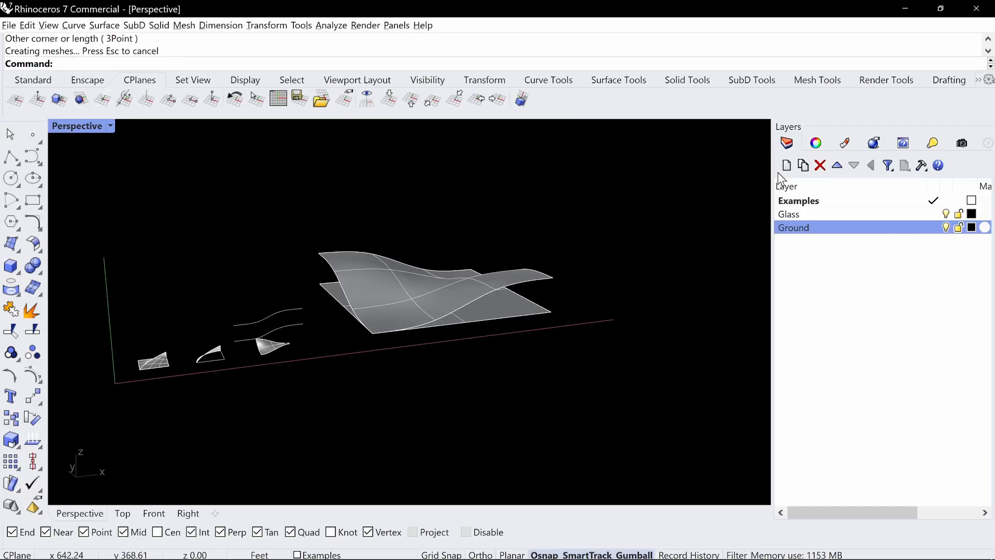
{"action": "left_click", "coordinate": [787, 165]}
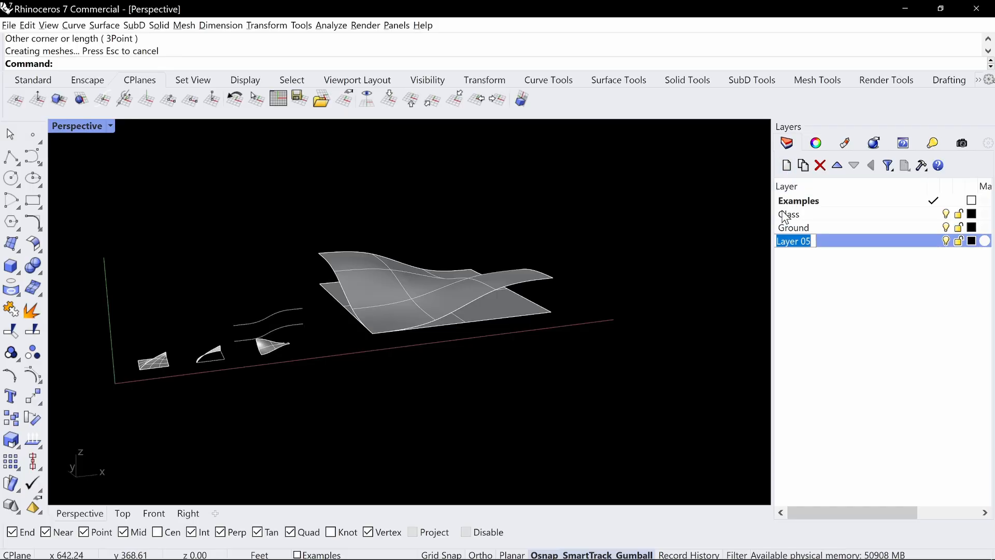
{"action": "type", "text": "Roof"}
{"action": "key", "text": "Return"}
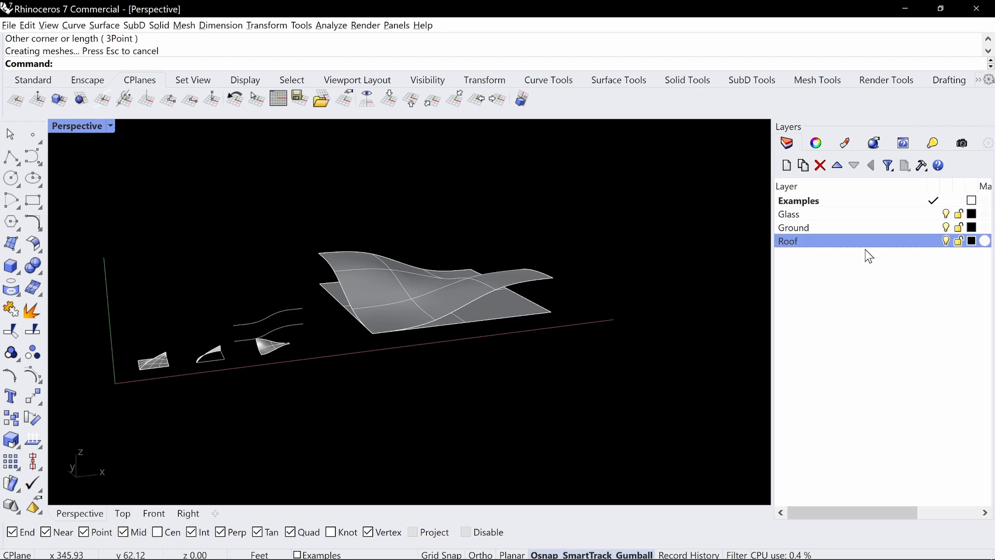
Set the layer colors to Lavender for Glass, Pink for Ground and Turquoise for Roof
{"action": "left_click", "coordinate": [972, 214]}
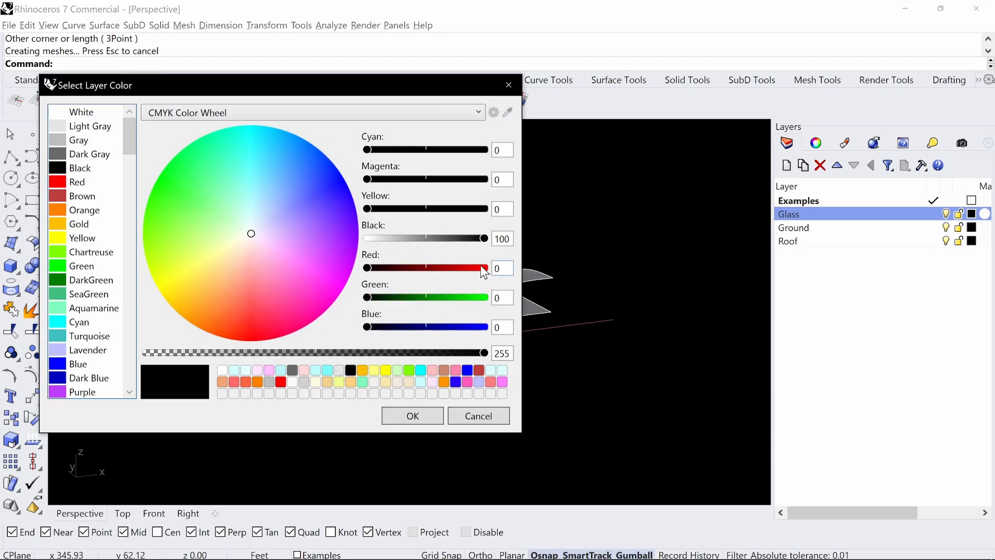
{"action": "left_click", "coordinate": [88, 351]}
{"action": "left_click", "coordinate": [413, 415]}
{"action": "left_click", "coordinate": [970, 227]}
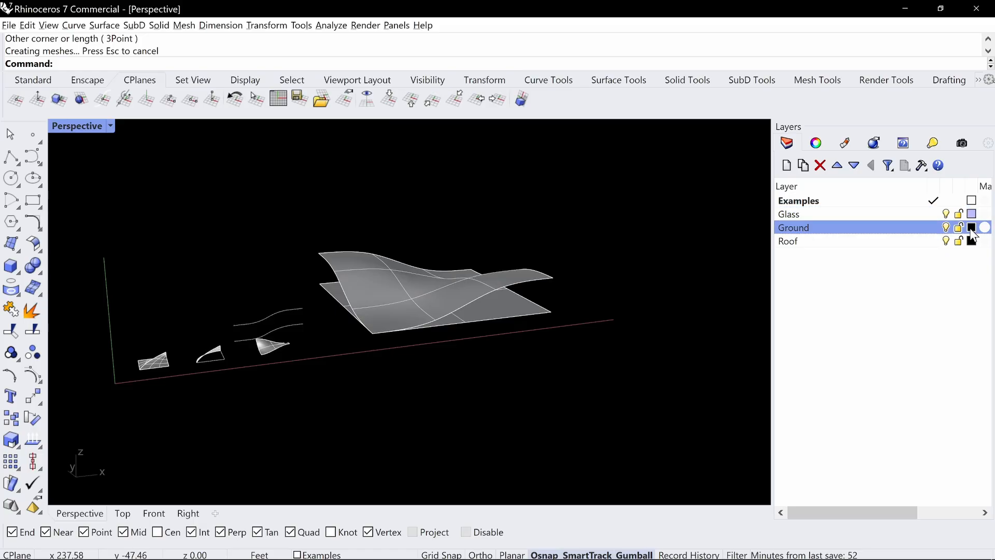
{"action": "scroll", "coordinate": [108, 339], "scroll_direction": "down", "scroll_amount": 3}
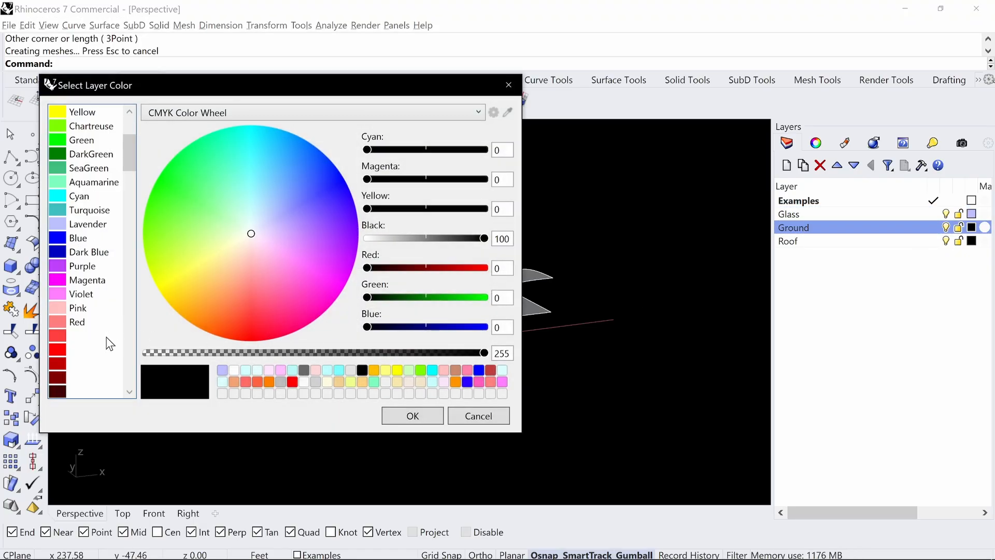
{"action": "left_click", "coordinate": [82, 309]}
{"action": "left_click", "coordinate": [440, 415]}
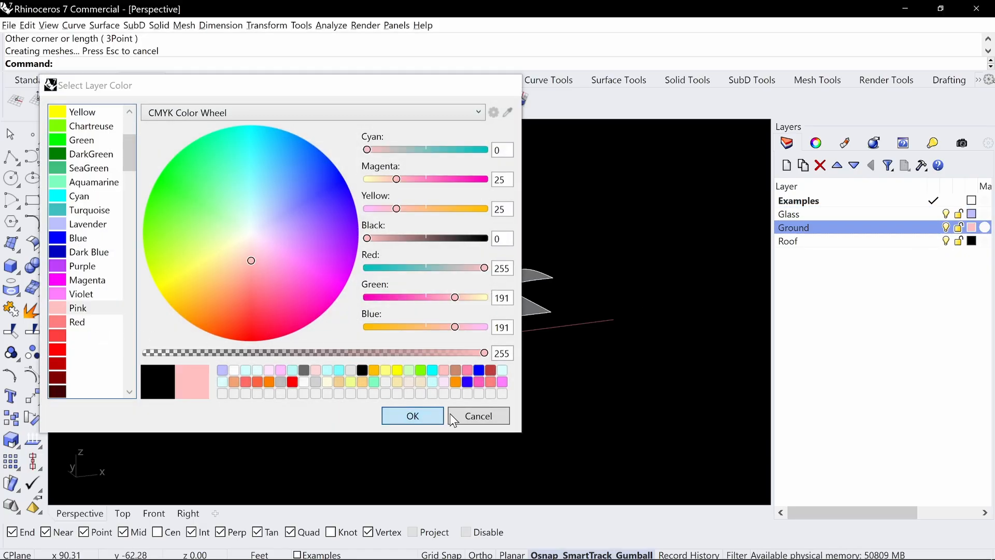
{"action": "left_click", "coordinate": [971, 242]}
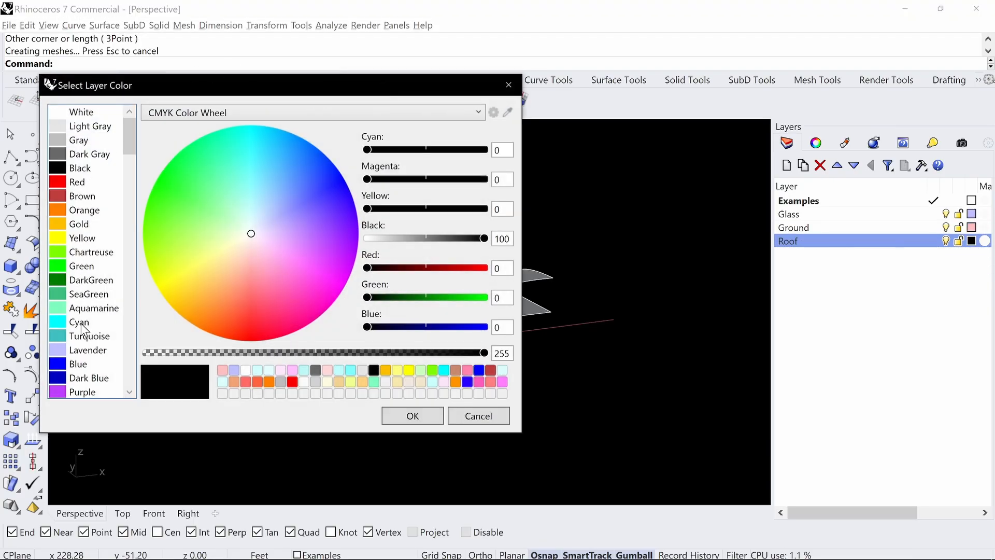
{"action": "left_click", "coordinate": [93, 338]}
{"action": "left_click", "coordinate": [421, 415]}
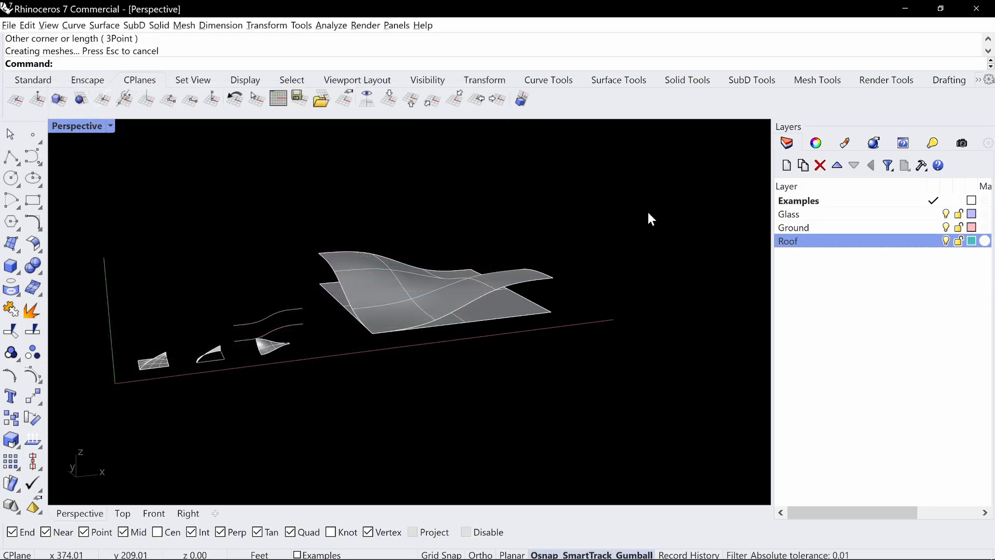
Assign the undulating surface to the Roof layer and the flat base plane to the Ground layer
{"action": "left_click", "coordinate": [481, 327]}
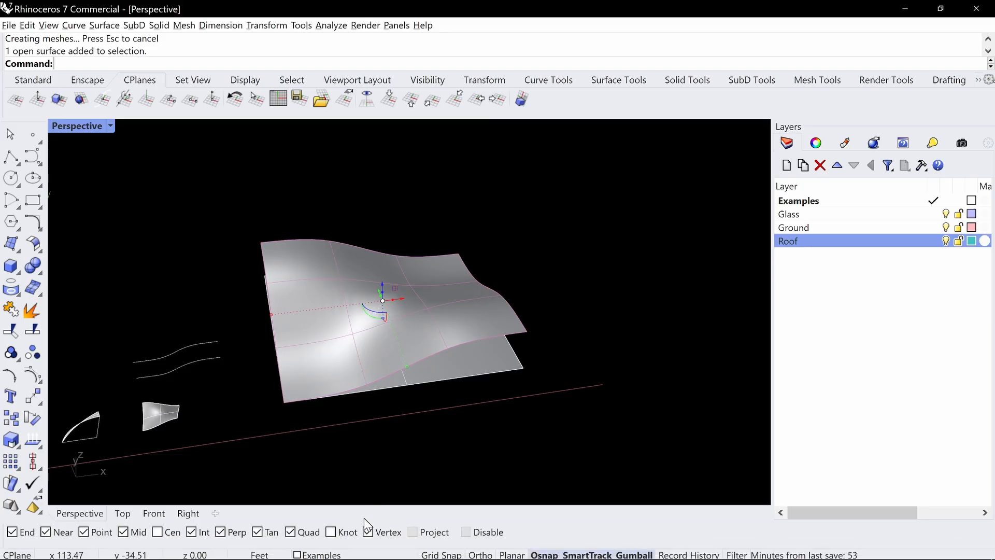
{"action": "left_click", "coordinate": [364, 554]}
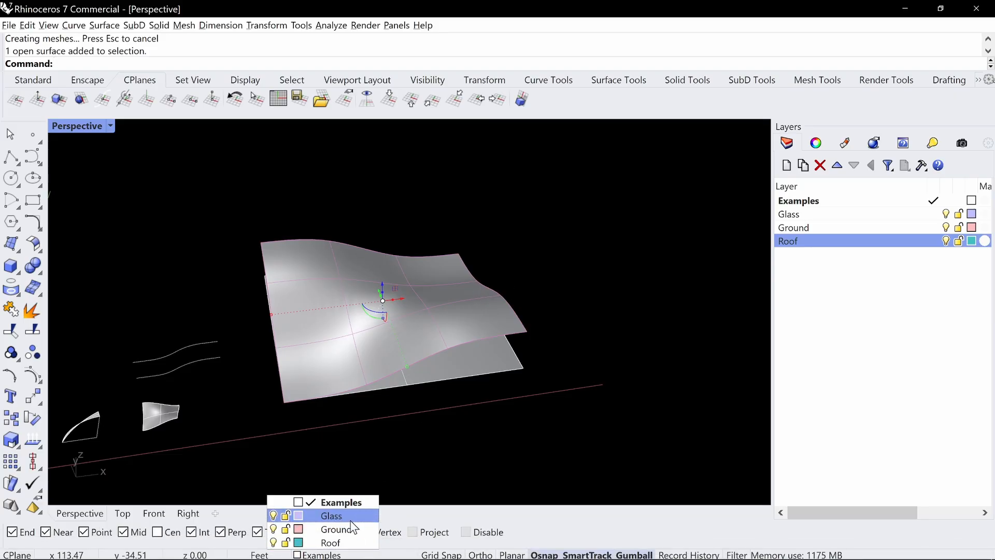
{"action": "left_click", "coordinate": [353, 541]}
{"action": "right_click_drag", "start_coordinate": [577, 337], "coordinate": [546, 317]}
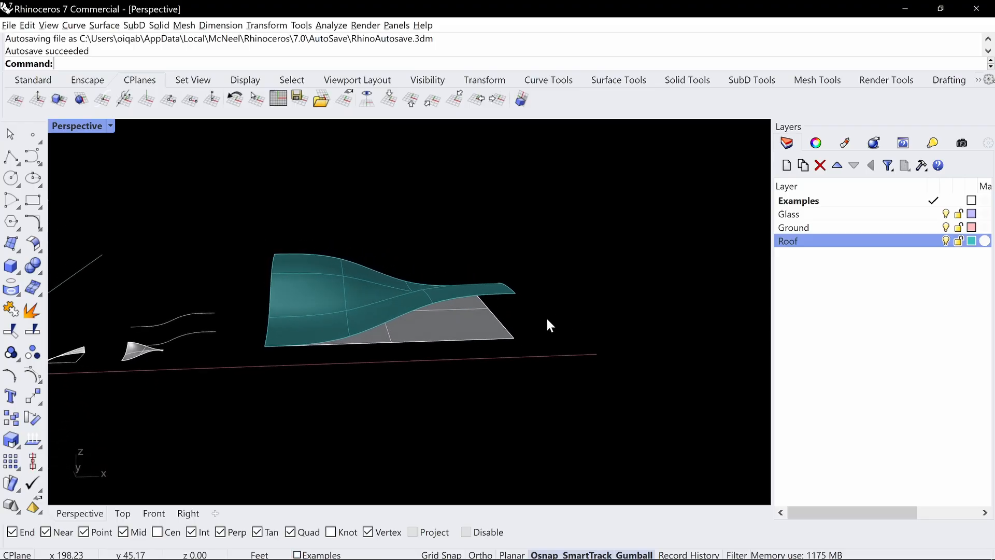
{"action": "left_click", "coordinate": [352, 555]}
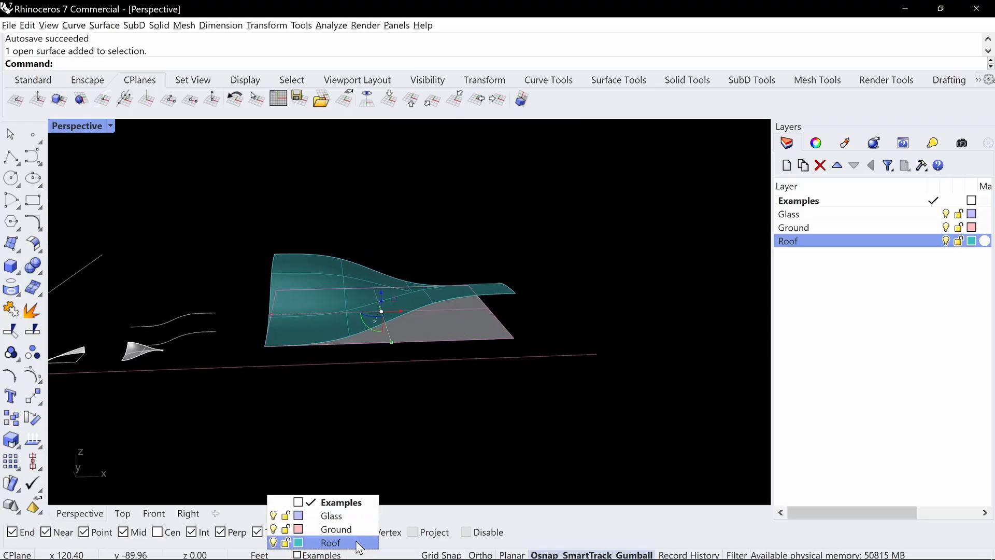
{"action": "left_click", "coordinate": [342, 529]}
Make Glass the current layer and duplicate the roof surface's border onto it with DupFaceBorder
{"action": "right_click_drag", "start_coordinate": [617, 346], "coordinate": [540, 243]}
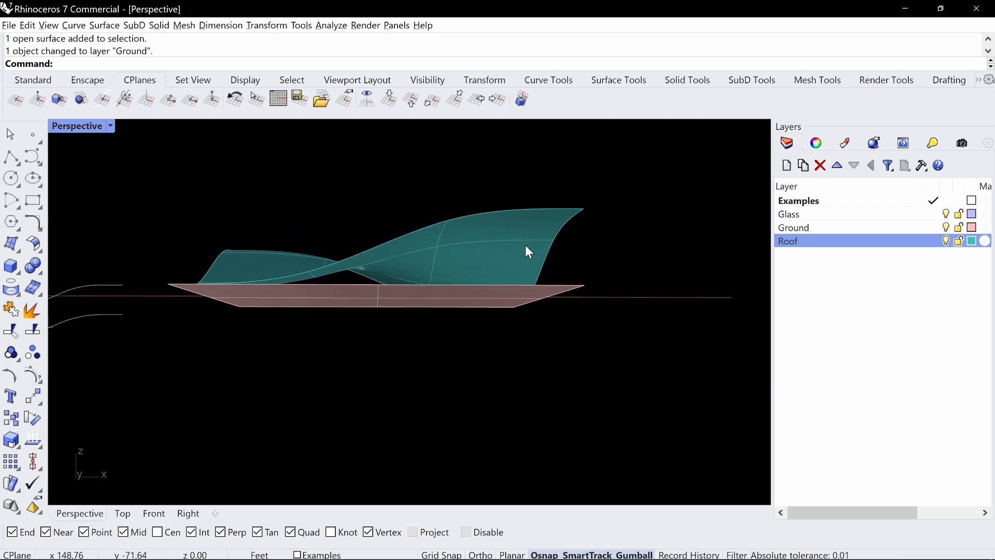
{"action": "right_click_drag", "start_coordinate": [549, 238], "coordinate": [513, 248]}
{"action": "left_click", "coordinate": [933, 214]}
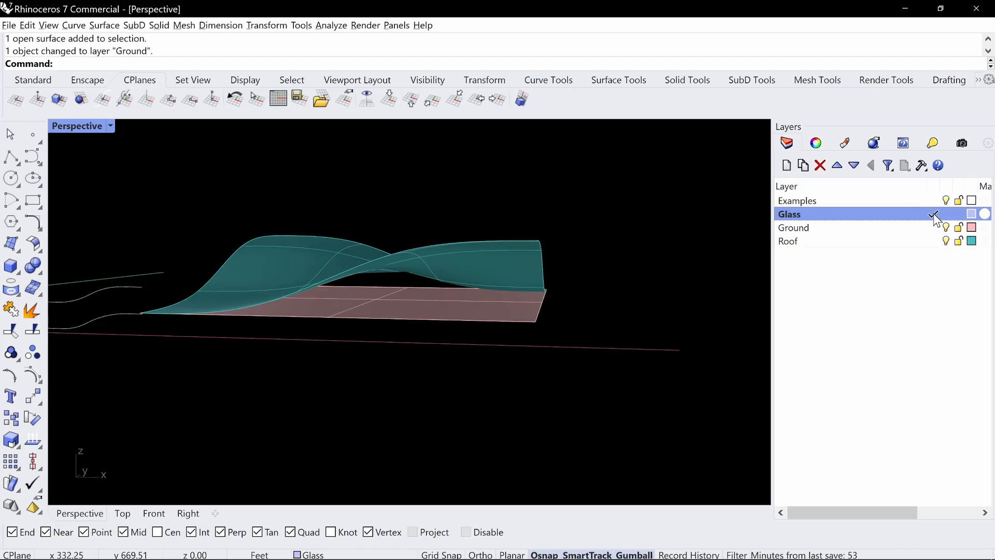
{"action": "right_click", "coordinate": [454, 238]}
{"action": "key", "text": "Escape"}
{"action": "type", "text": "DupFaceBorder"}
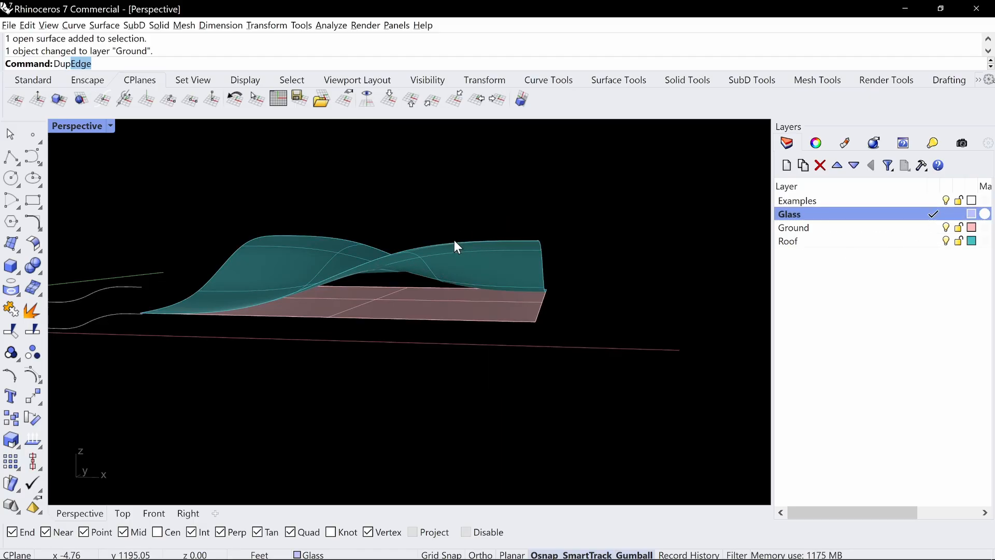
{"action": "key", "text": "Return"}
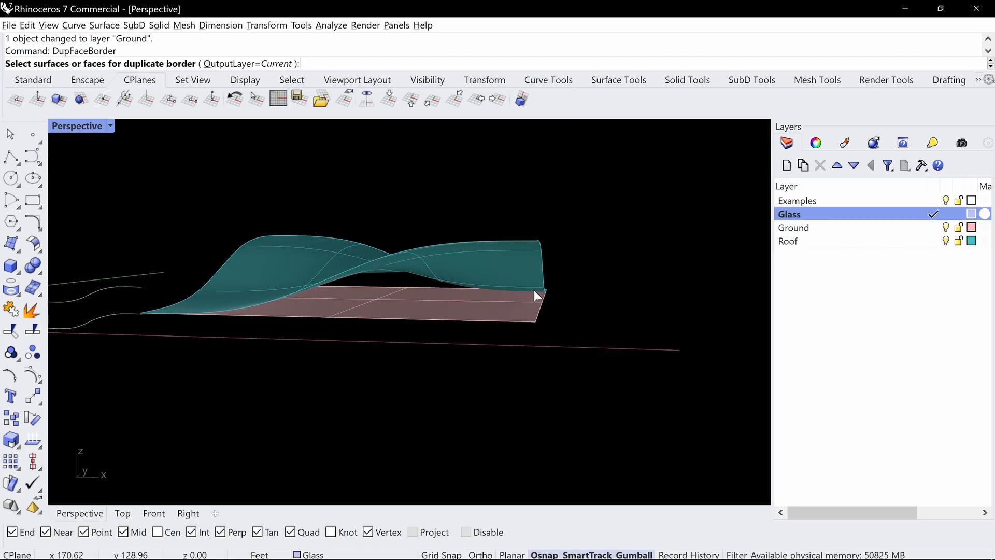
{"action": "left_click", "coordinate": [520, 266]}
{"action": "key", "text": "Return"}
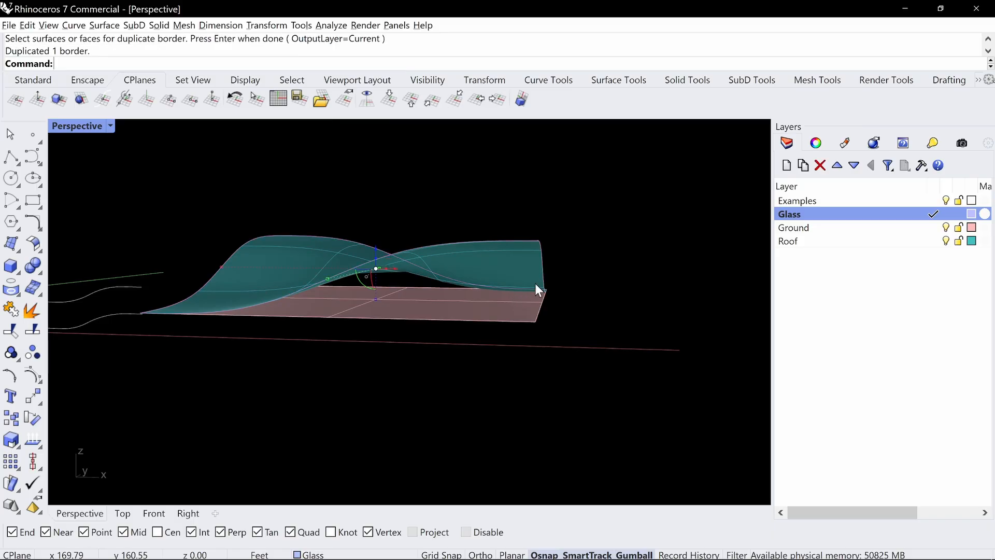
Extrude the duplicated roof border straight down past the ground plane to form the glass walls
{"action": "right_click_drag", "start_coordinate": [202, 321], "coordinate": [394, 158]}
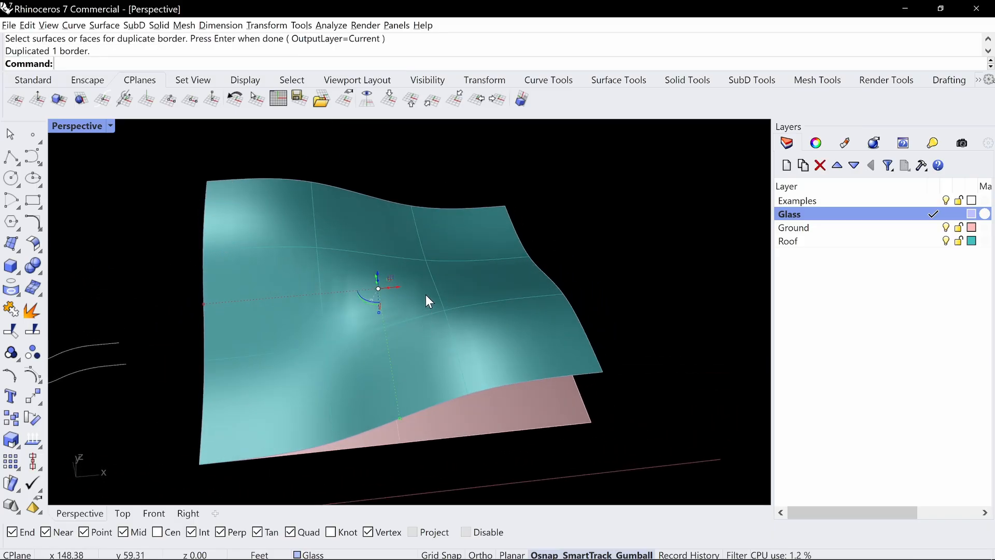
{"action": "right_click_drag", "start_coordinate": [426, 301], "coordinate": [422, 269]}
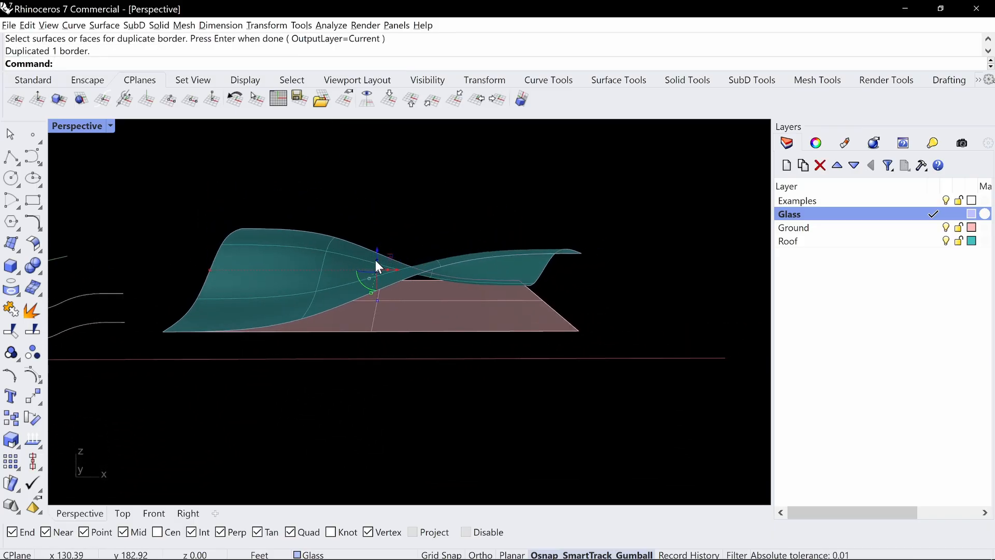
{"action": "left_click_drag", "start_coordinate": [375, 261], "coordinate": [389, 407]}
{"action": "left_click", "coordinate": [620, 366]}
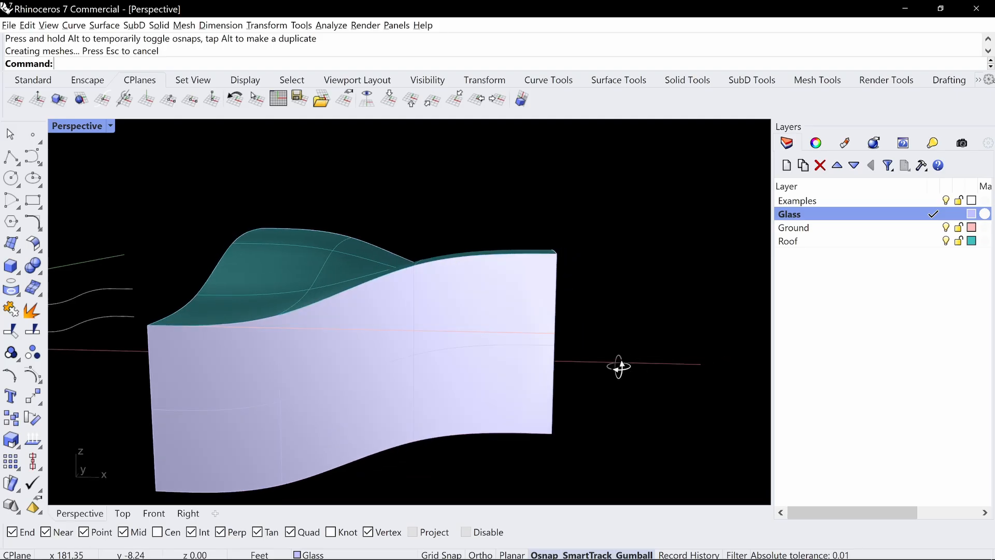
Scale the ground plane up evenly in both plan directions so it extends well beyond the roof on all sides
{"action": "mouse_move", "coordinate": [620, 367]}
{"action": "right_mouse_down"}
{"action": "mouse_move", "coordinate": [573, 366]}
{"action": "mouse_move", "coordinate": [598, 372]}
{"action": "right_mouse_up"}
{"action": "left_click", "coordinate": [498, 328]}
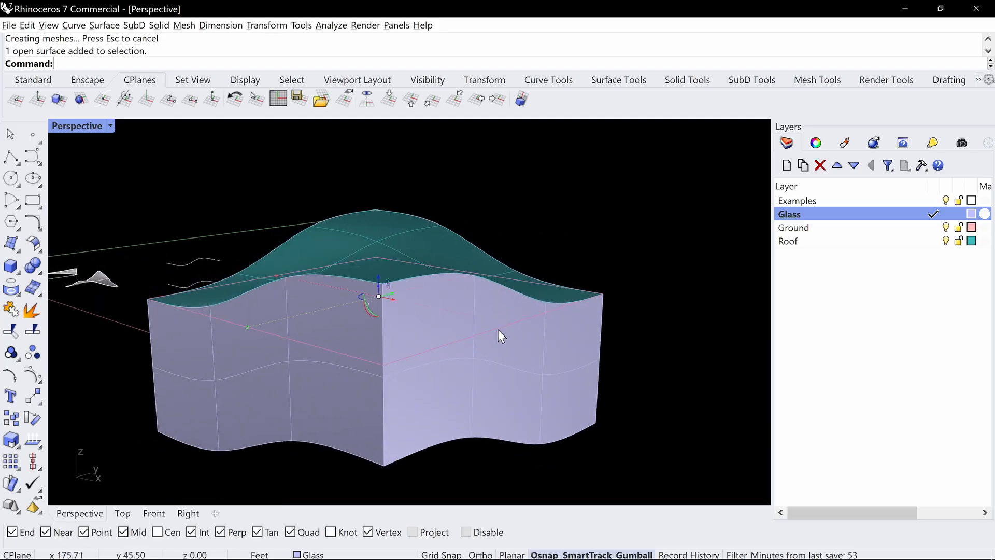
{"action": "right_click_drag", "start_coordinate": [520, 325], "coordinate": [543, 321]}
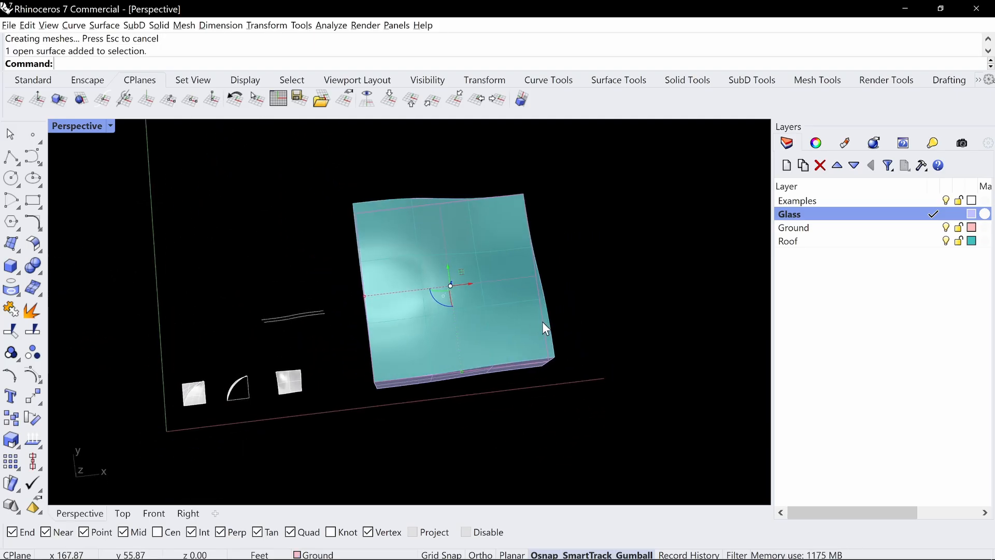
{"action": "left_click_drag", "start_coordinate": [366, 294], "coordinate": [244, 318]}
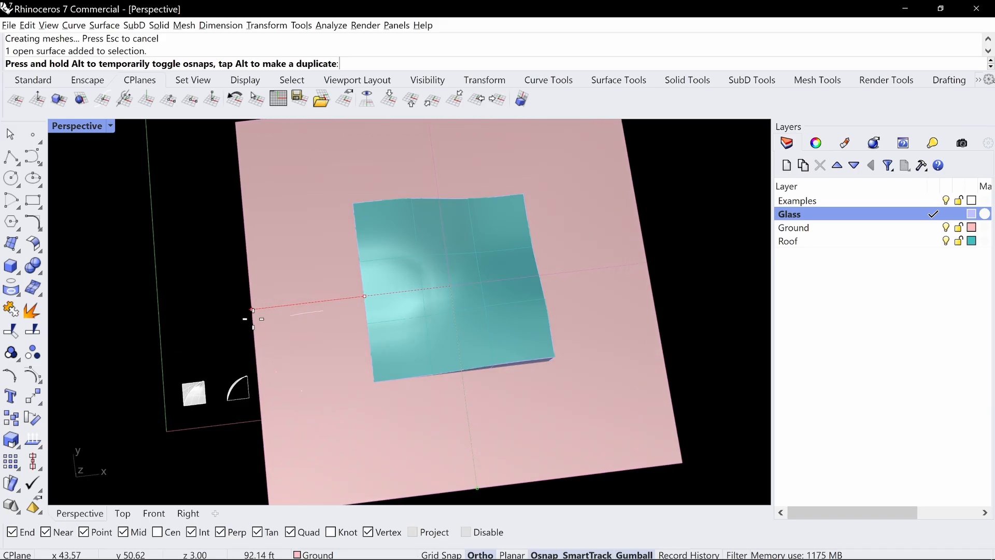
Move the roof, border curve, glass walls and ground plane together away from the small example shapes
{"action": "right_click_drag", "start_coordinate": [450, 312], "coordinate": [445, 294]}
{"action": "scroll", "coordinate": [451, 293], "scroll_direction": "down", "scroll_amount": 4}
{"action": "left_click_drag", "start_coordinate": [655, 215], "coordinate": [430, 398]}
{"action": "right_click_drag", "start_coordinate": [430, 398], "coordinate": [557, 353]}
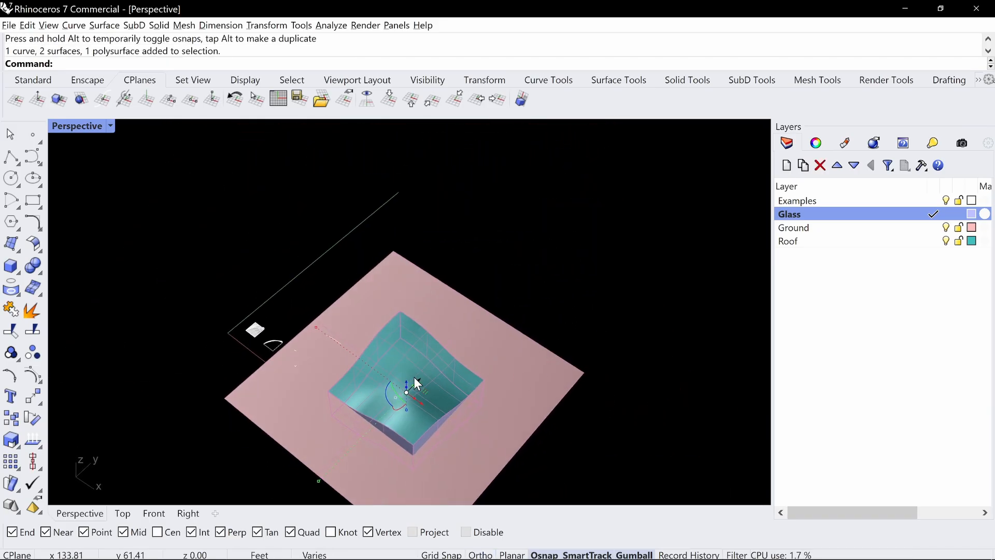
{"action": "left_click_drag", "start_coordinate": [415, 380], "coordinate": [555, 237]}
{"action": "left_click", "coordinate": [676, 403]}
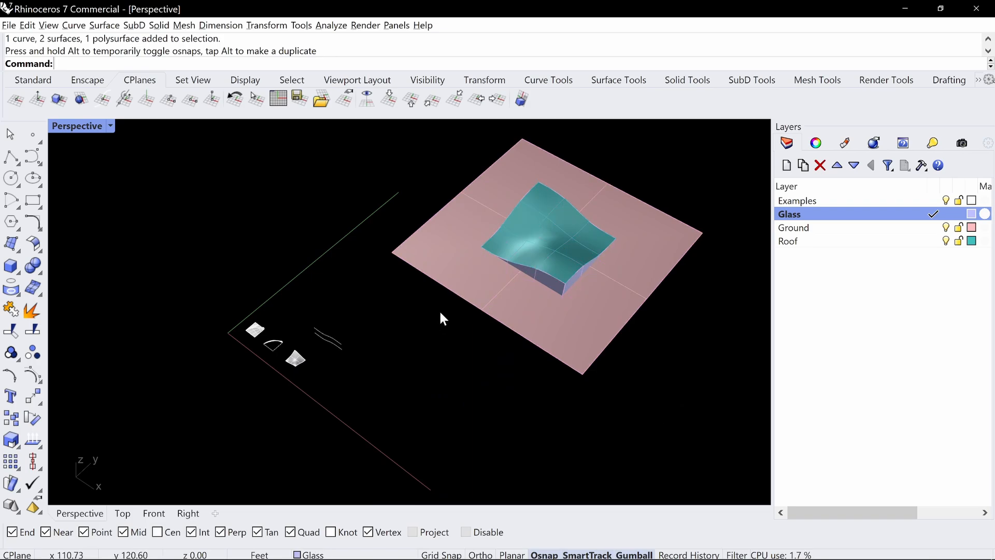
{"action": "right_click_drag", "start_coordinate": [440, 310], "coordinate": [425, 372], "text": "shift"}
{"action": "type", "text": "z"}
{"action": "key", "text": "Return"}
{"action": "left_click_drag", "start_coordinate": [690, 229], "coordinate": [396, 398]}
{"action": "right_click_drag", "start_coordinate": [398, 400], "coordinate": [428, 372]}
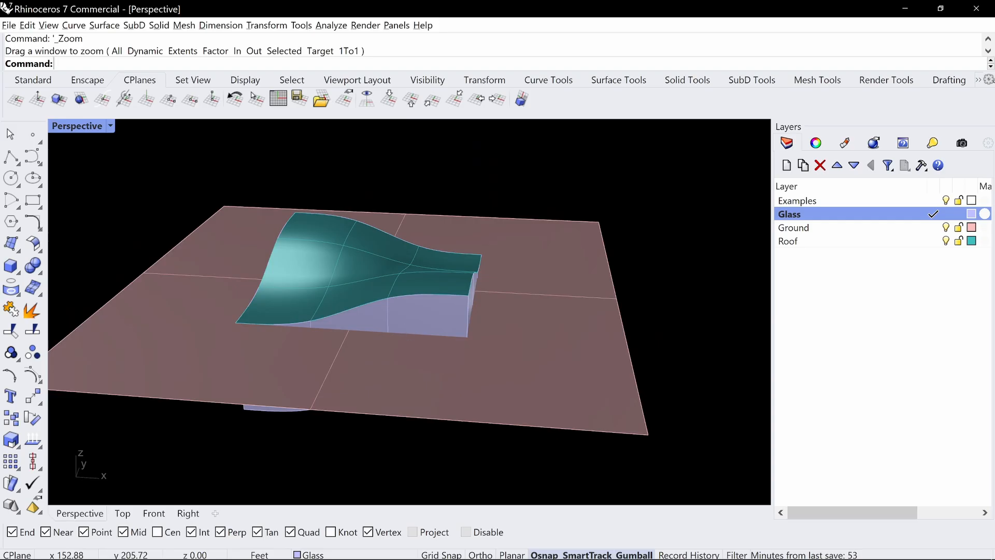
{"action": "type", "text": "split"}
{"action": "key", "text": "Return"}
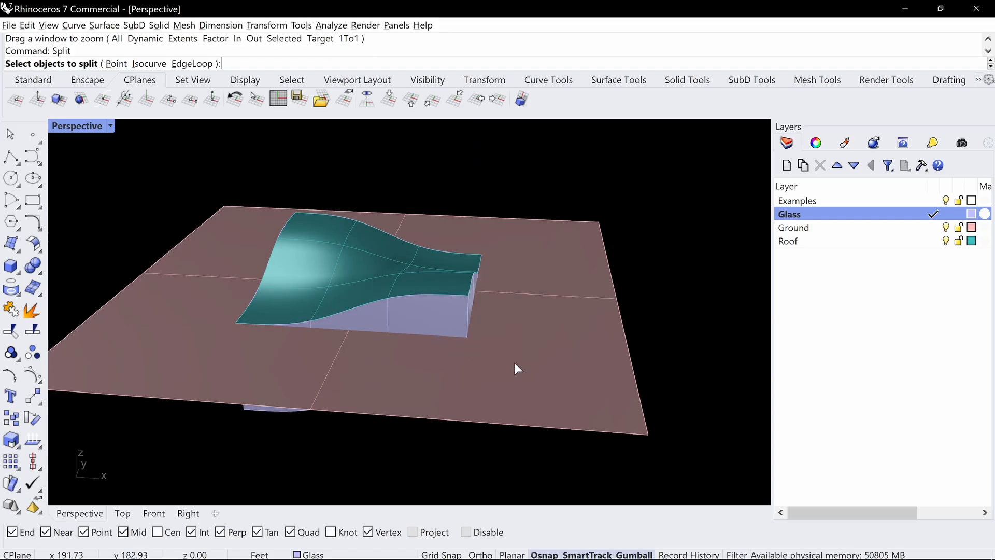
{"action": "left_click", "coordinate": [454, 325]}
{"action": "key", "text": "Return"}
{"action": "left_click", "coordinate": [521, 384]}
{"action": "key", "text": "Return"}
{"action": "right_click_drag", "start_coordinate": [519, 385], "coordinate": [502, 329]}
{"action": "left_click", "coordinate": [409, 366]}
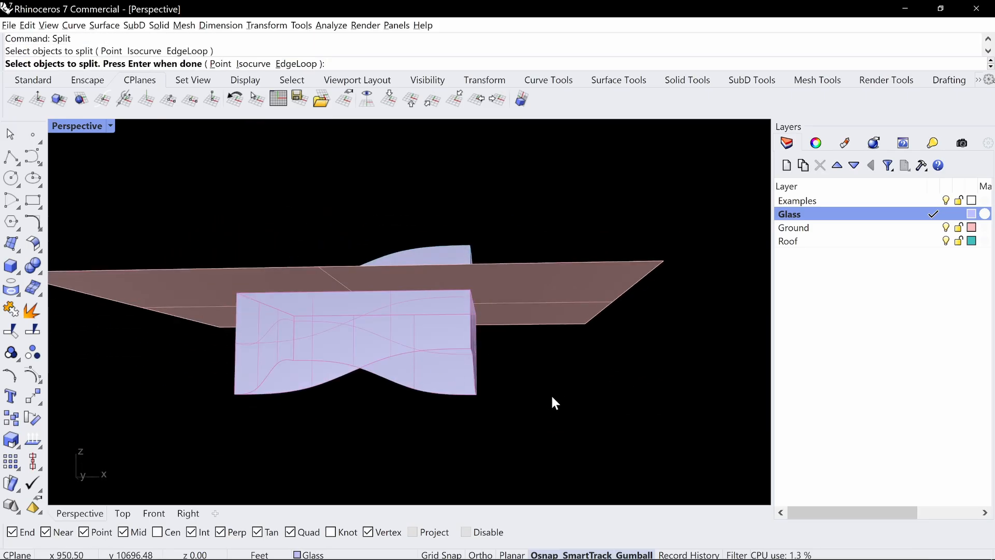
{"action": "right_click_drag", "start_coordinate": [557, 357], "coordinate": [529, 366]}
{"action": "key", "text": "Return"}
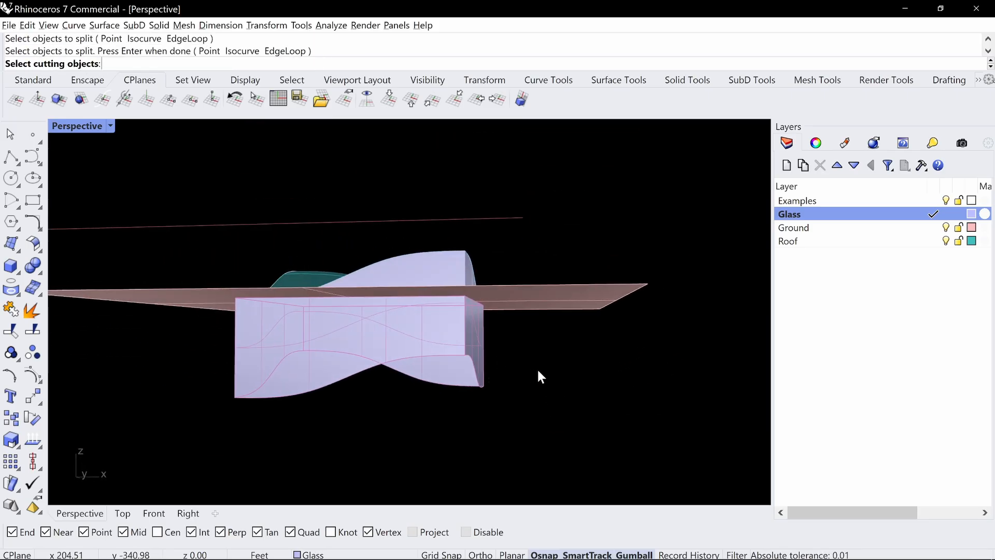
{"action": "key", "text": "Escape"}
{"action": "right_click_drag", "start_coordinate": [511, 329], "coordinate": [509, 330]}
{"action": "left_click", "coordinate": [328, 395]}
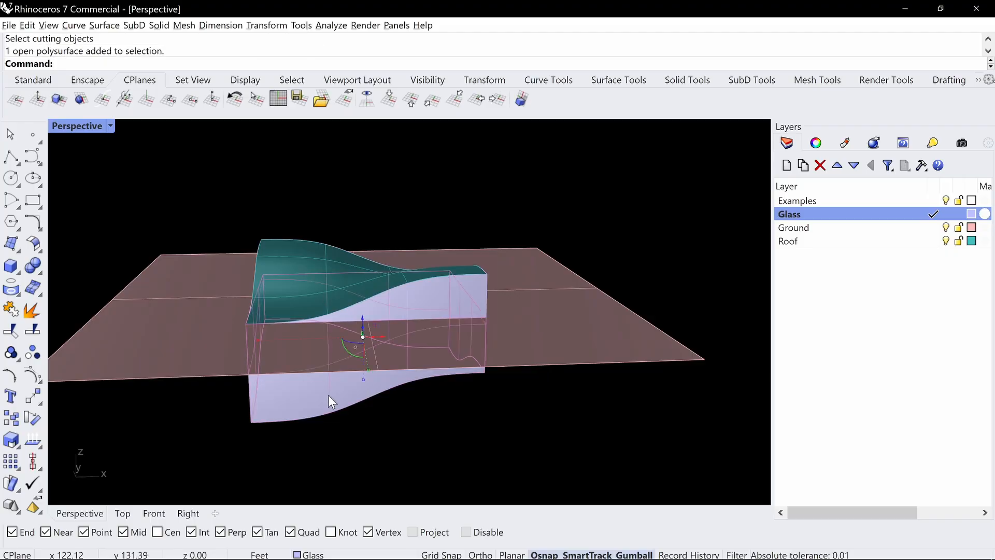
{"action": "key", "text": "Escape"}
Split the glass walls with the ground plane and delete the portion hanging below the ground
{"action": "type", "text": "Split"}
{"action": "key", "text": "Return"}
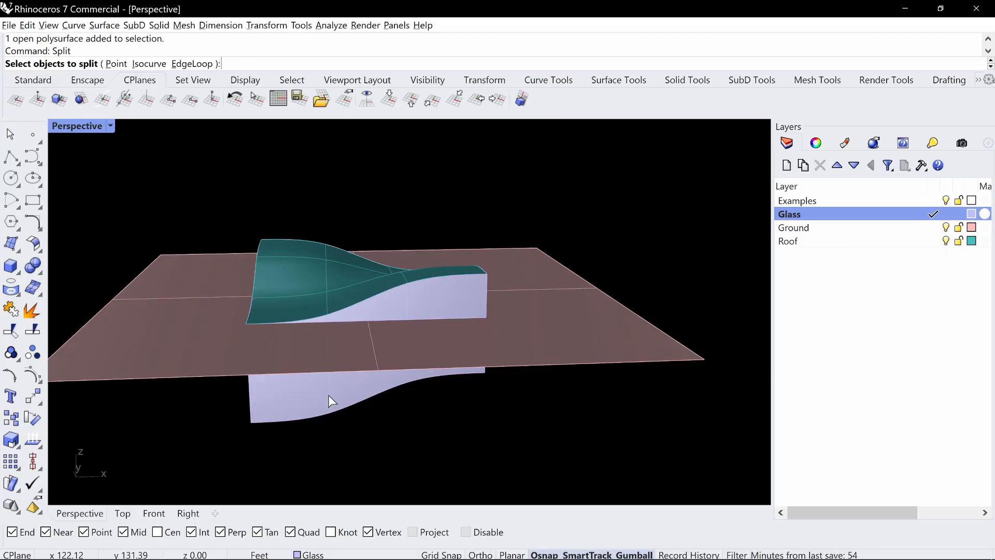
{"action": "left_click", "coordinate": [474, 294]}
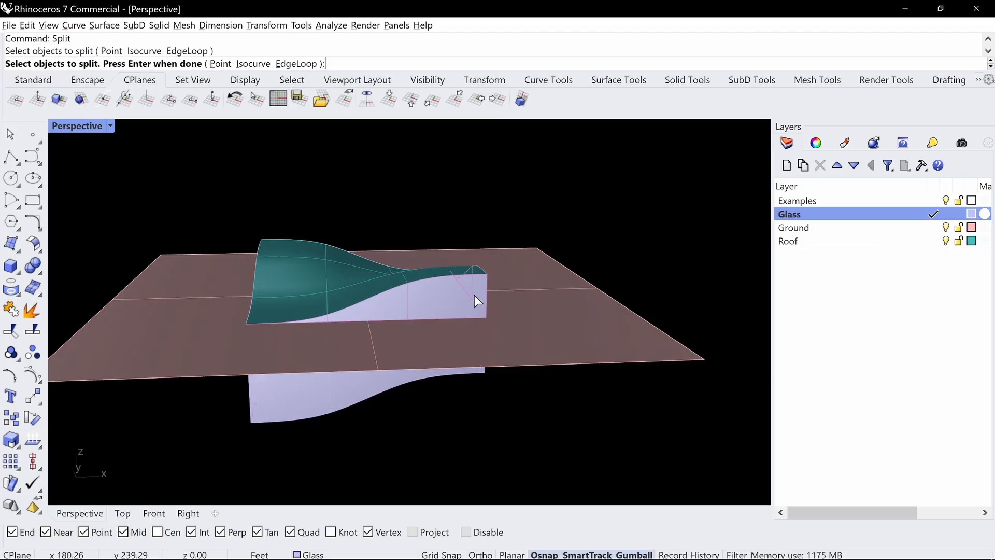
{"action": "key", "text": "Escape"}
{"action": "left_click", "coordinate": [369, 390]}
{"action": "key", "text": "Delete"}
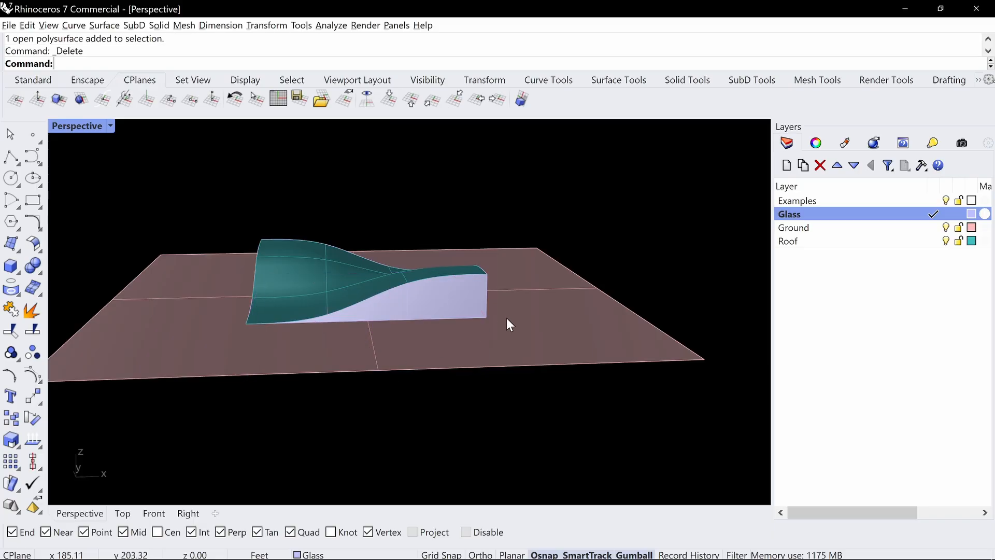
Assign a new Glass-type material to the Glass layer
{"action": "right_click_drag", "start_coordinate": [506, 318], "coordinate": [429, 307]}
{"action": "mouse_move", "coordinate": [593, 282]}
{"action": "right_mouse_down"}
{"action": "mouse_move", "coordinate": [511, 273]}
{"action": "mouse_move", "coordinate": [422, 282]}
{"action": "mouse_move", "coordinate": [642, 289]}
{"action": "mouse_move", "coordinate": [556, 286]}
{"action": "mouse_move", "coordinate": [568, 285]}
{"action": "right_mouse_up"}
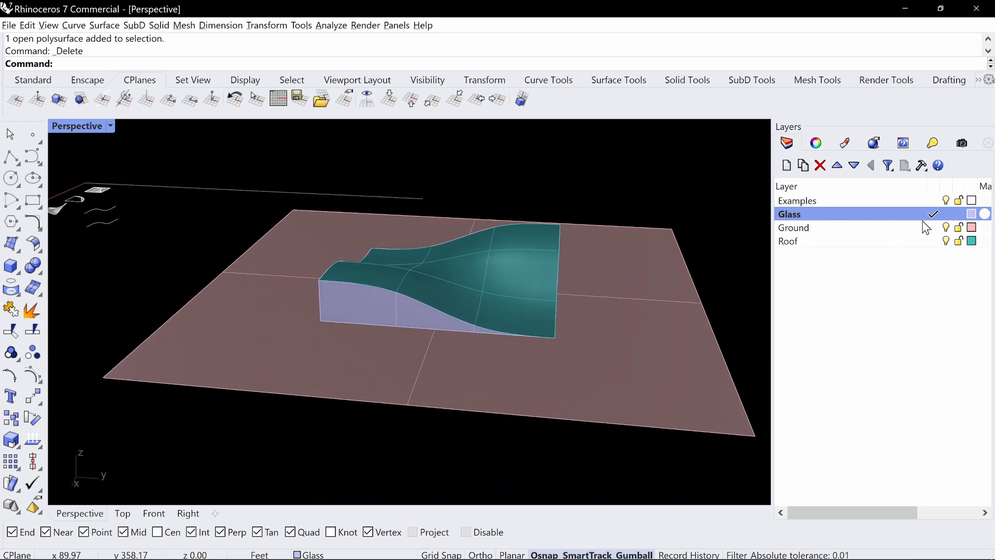
{"action": "left_click", "coordinate": [983, 214]}
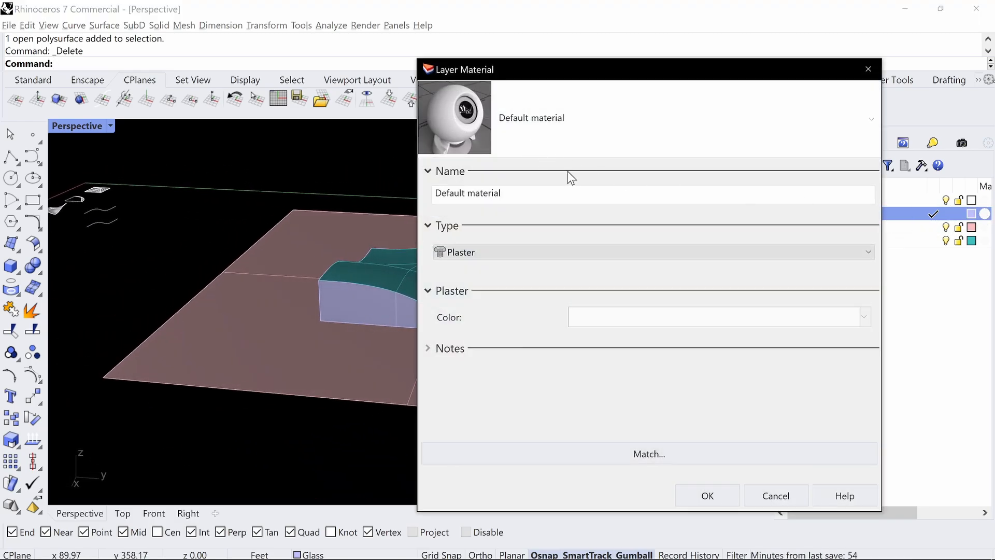
{"action": "left_click", "coordinate": [870, 119]}
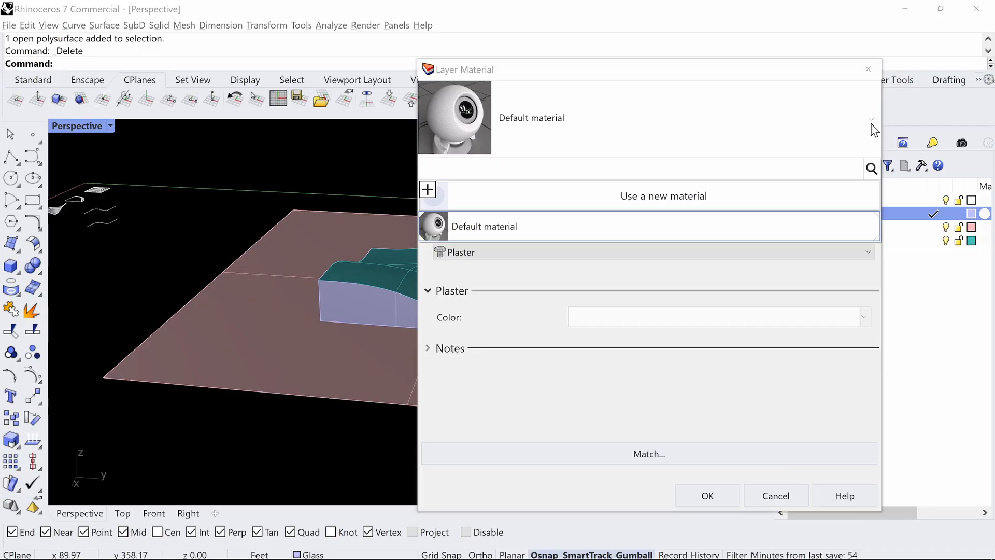
{"action": "left_click", "coordinate": [674, 202]}
{"action": "left_click", "coordinate": [714, 317]}
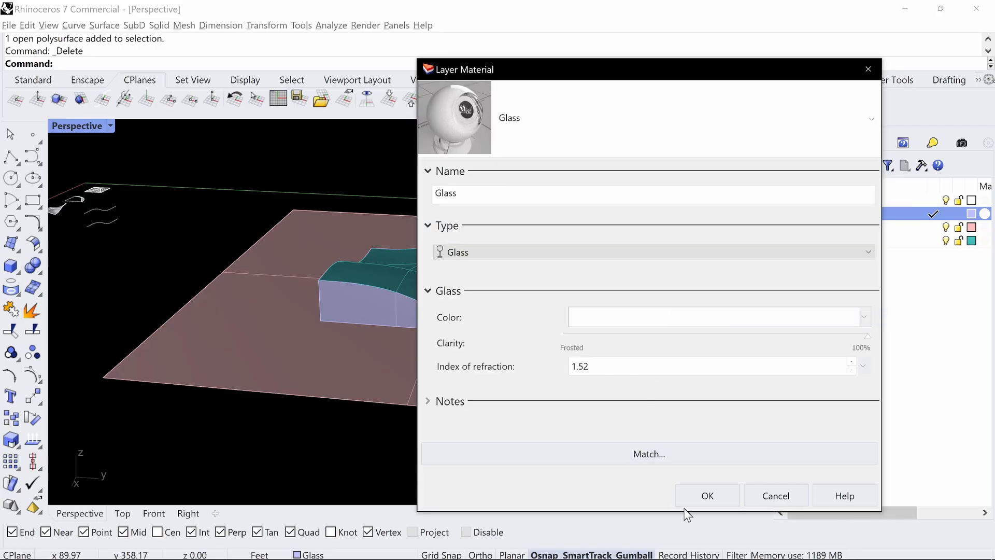
{"action": "left_click", "coordinate": [692, 494]}
Make the Glass layer's display color semi-transparent with an alpha value of 127
{"action": "left_click", "coordinate": [356, 314]}
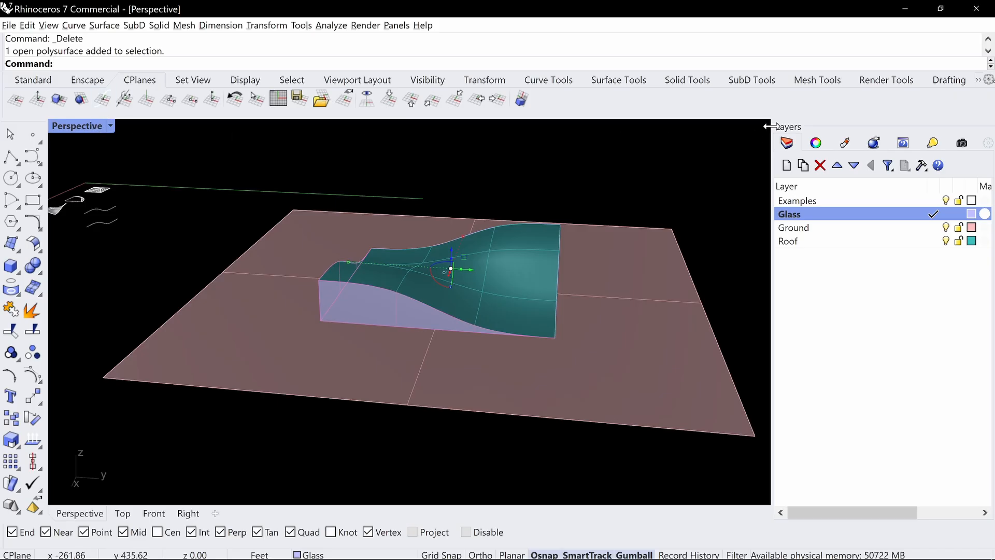
{"action": "left_click", "coordinate": [970, 215]}
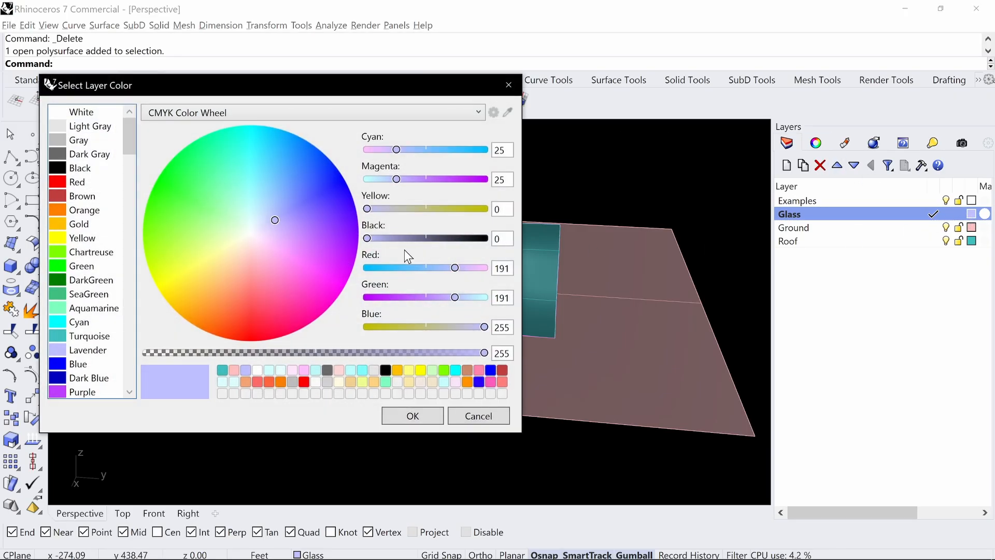
{"action": "left_click_drag", "start_coordinate": [484, 353], "coordinate": [314, 353]}
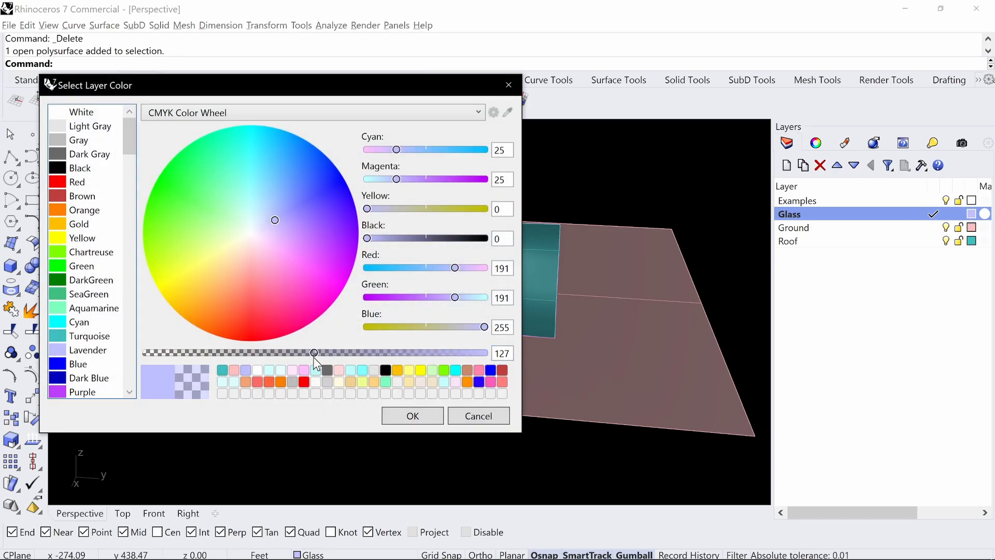
{"action": "left_click", "coordinate": [412, 416]}
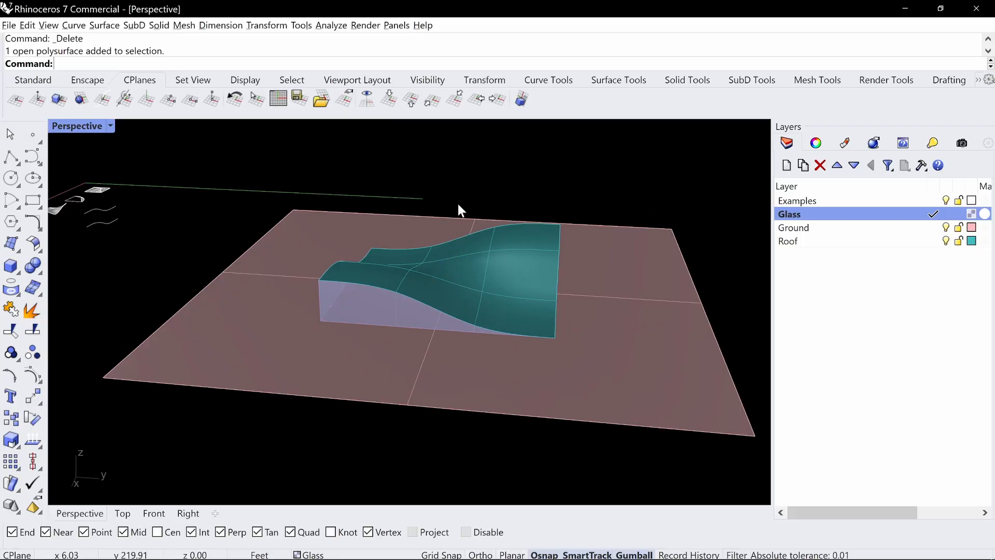
{"action": "right_click_drag", "start_coordinate": [457, 203], "coordinate": [530, 216]}
{"action": "scroll", "coordinate": [445, 273], "scroll_direction": "up", "scroll_amount": 5}
{"action": "right_click_drag", "start_coordinate": [444, 273], "coordinate": [382, 254]}
Create a new layer named Stairs and set its color to Brown
{"action": "key", "text": "ctrl+z"}
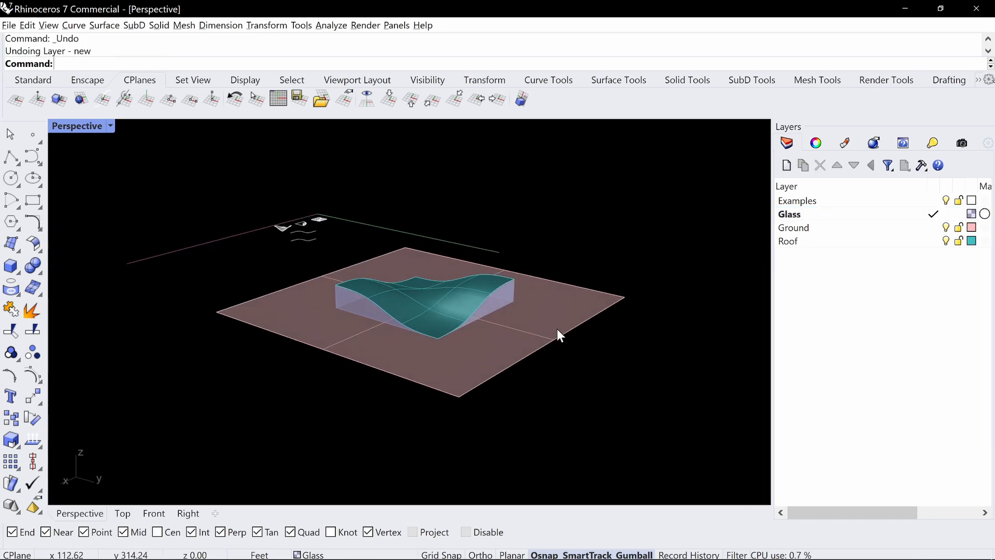
{"action": "right_click_drag", "start_coordinate": [557, 330], "coordinate": [575, 340]}
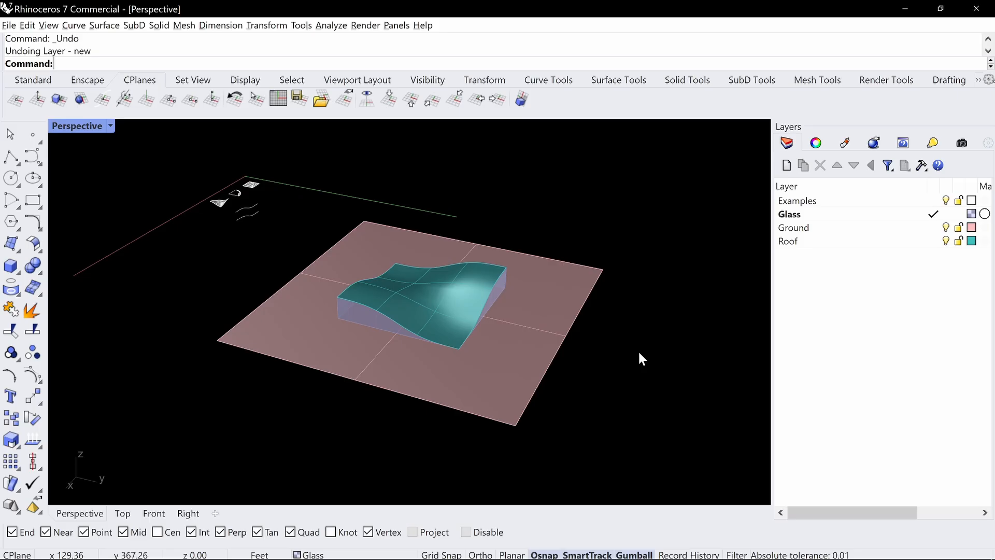
{"action": "left_click", "coordinate": [801, 166]}
{"action": "type", "text": "Sta"}
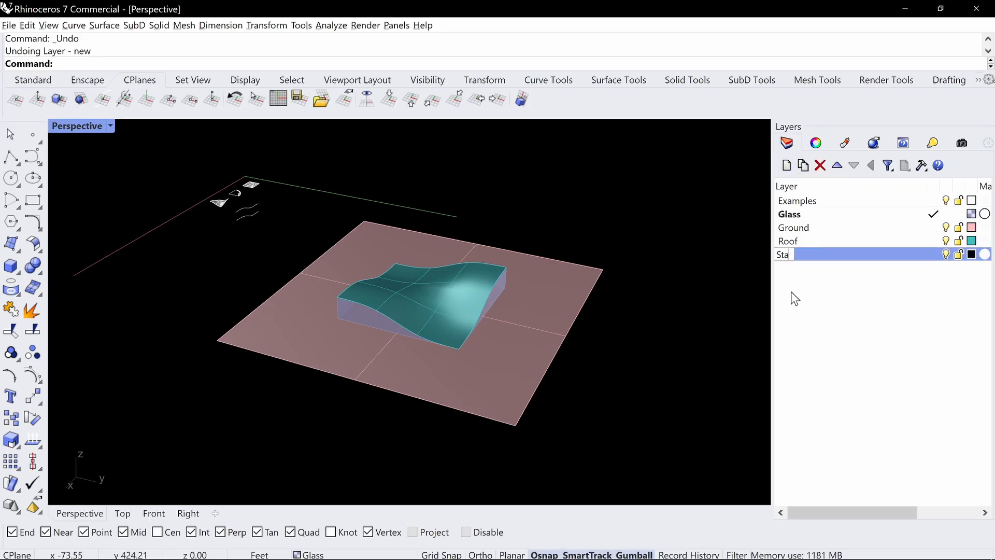
{"action": "type", "text": "irs"}
{"action": "key", "text": "Return"}
{"action": "left_click", "coordinate": [972, 254]}
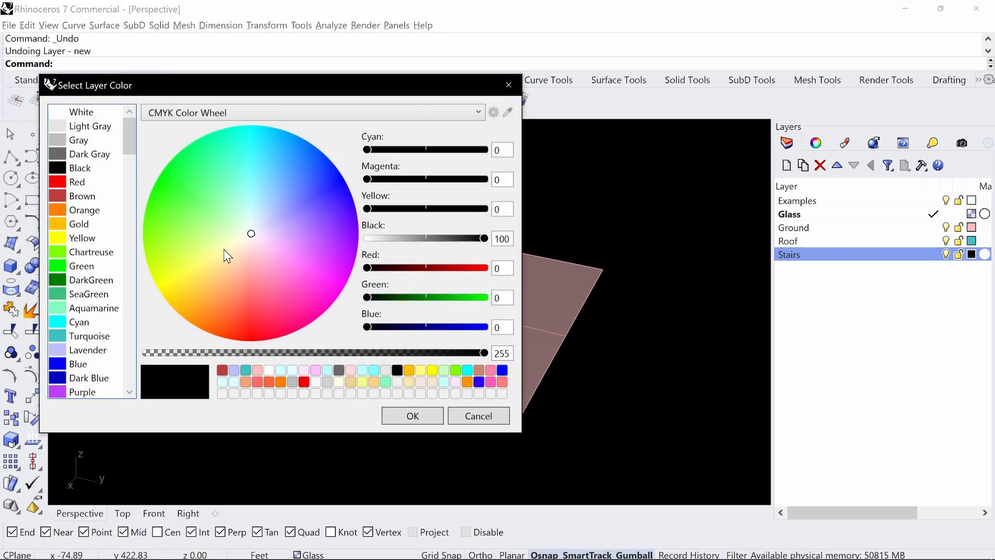
{"action": "left_click", "coordinate": [72, 197]}
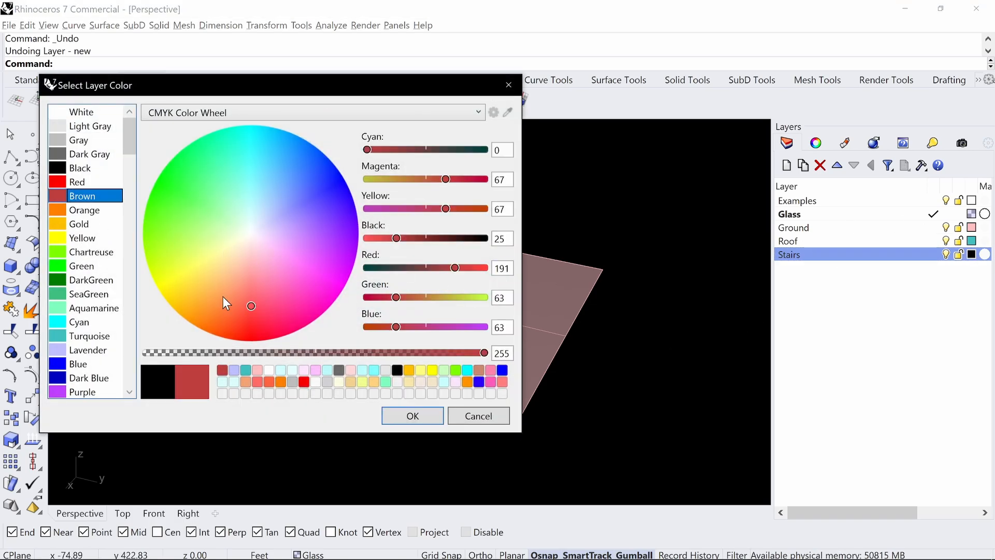
{"action": "left_click", "coordinate": [388, 415]}
Duplicate the roof surface in place and put the copy on the Stairs layer
{"action": "scroll", "coordinate": [416, 278], "scroll_direction": "up", "scroll_amount": 3}
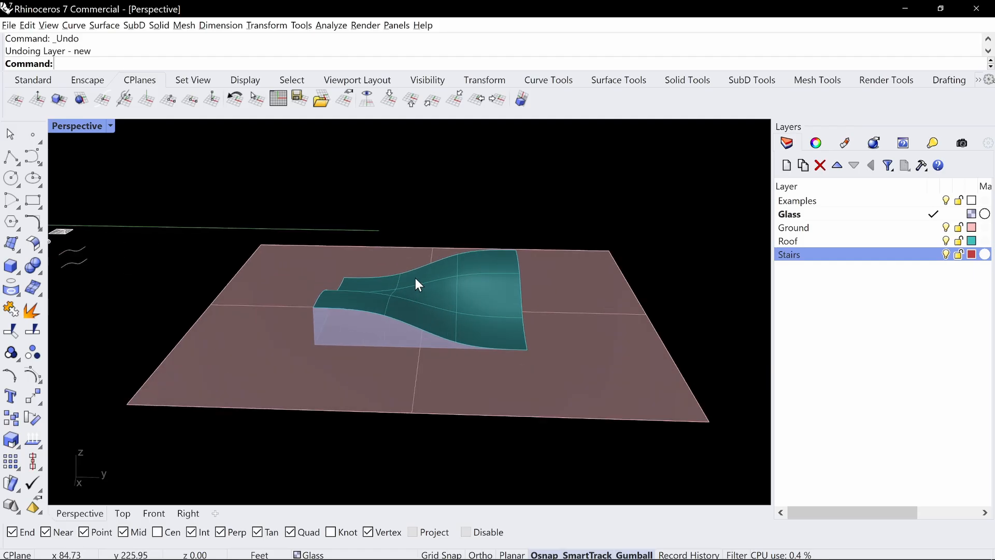
{"action": "left_click", "coordinate": [415, 278]}
{"action": "key", "text": "ctrl+c"}
{"action": "key", "text": "ctrl+v"}
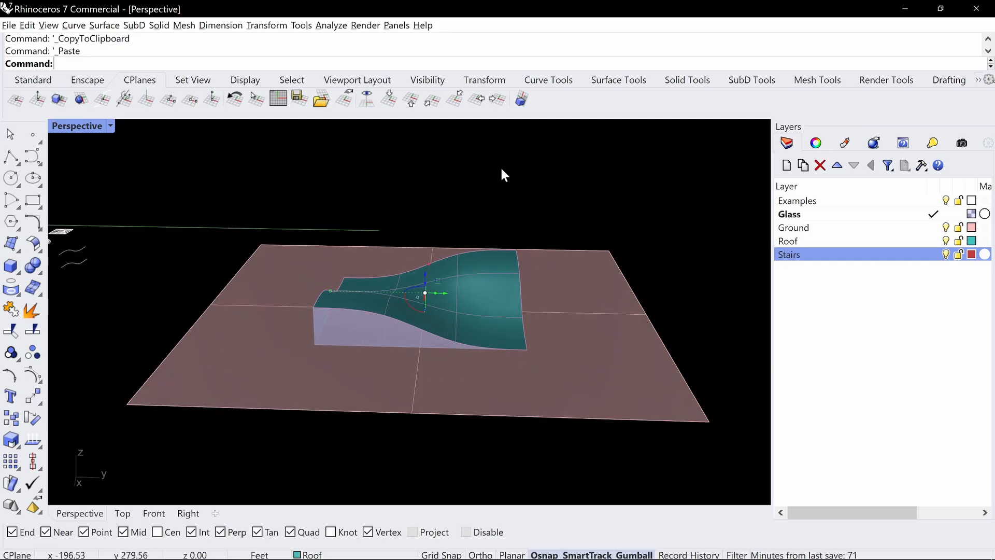
{"action": "left_click", "coordinate": [353, 553]}
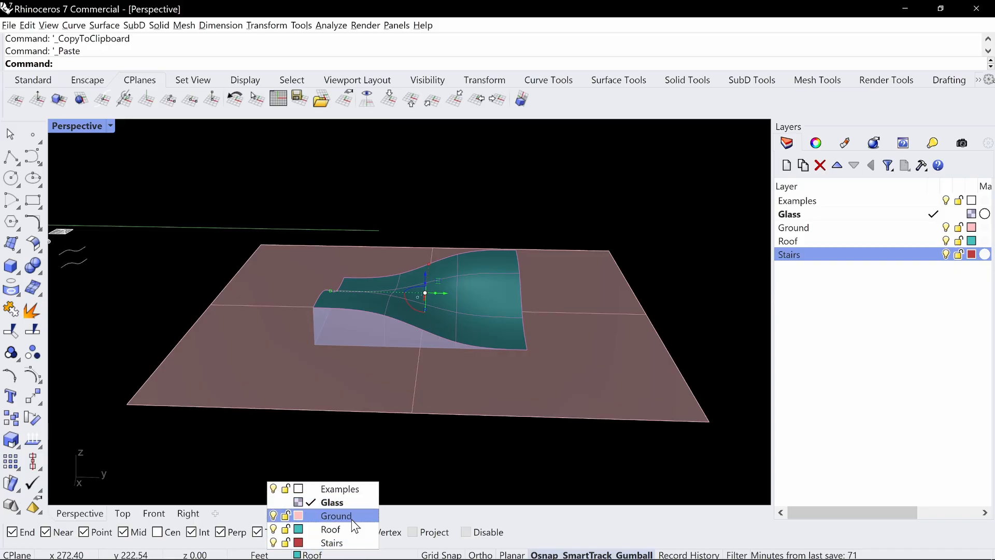
{"action": "left_click", "coordinate": [353, 542]}
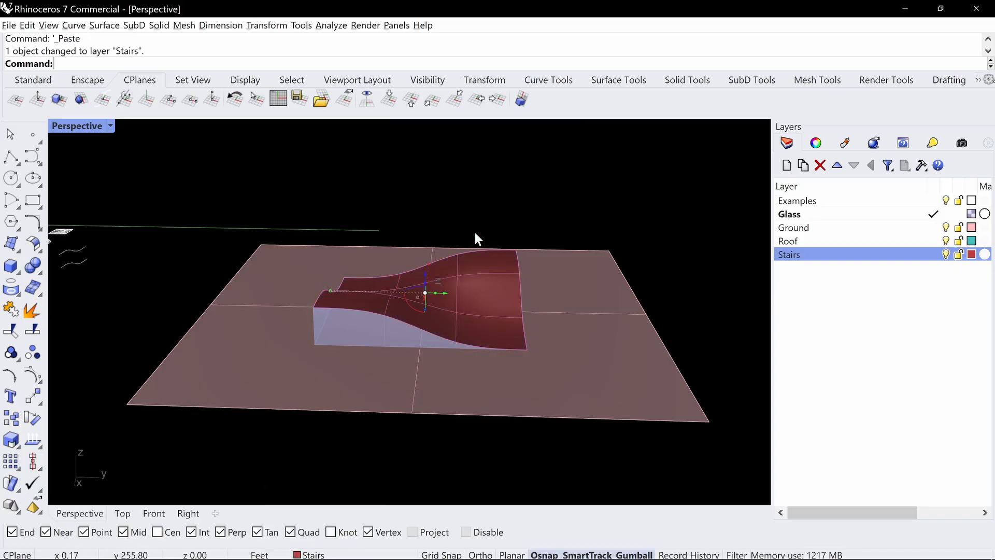
Make Stairs the current layer and isolate the copied roof surface together with the ground plane
{"action": "left_click", "coordinate": [468, 281]}
{"action": "left_click", "coordinate": [519, 310]}
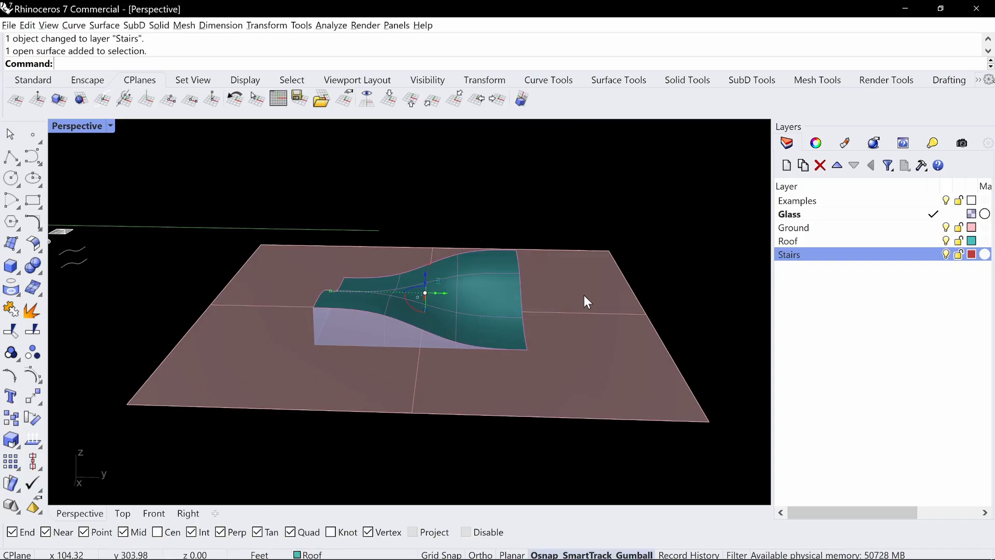
{"action": "left_click", "coordinate": [462, 284]}
{"action": "left_click", "coordinate": [495, 328]}
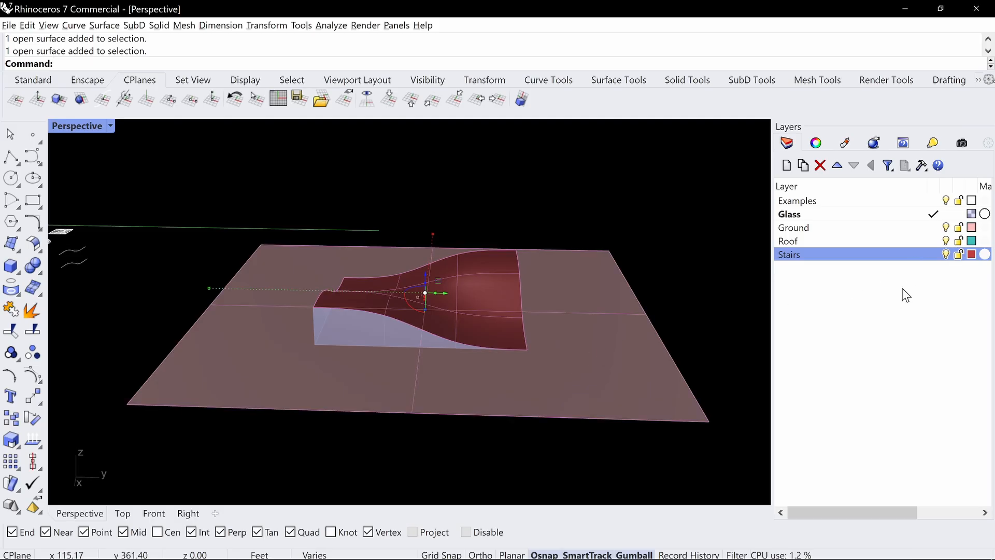
{"action": "left_click", "coordinate": [934, 255]}
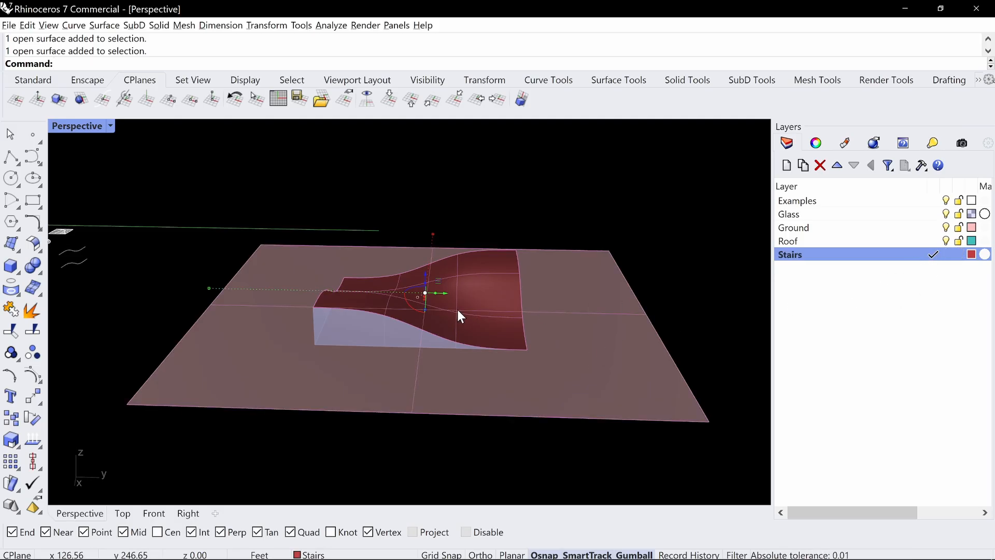
{"action": "type", "text": "Isolate"}
{"action": "key", "text": "Return"}
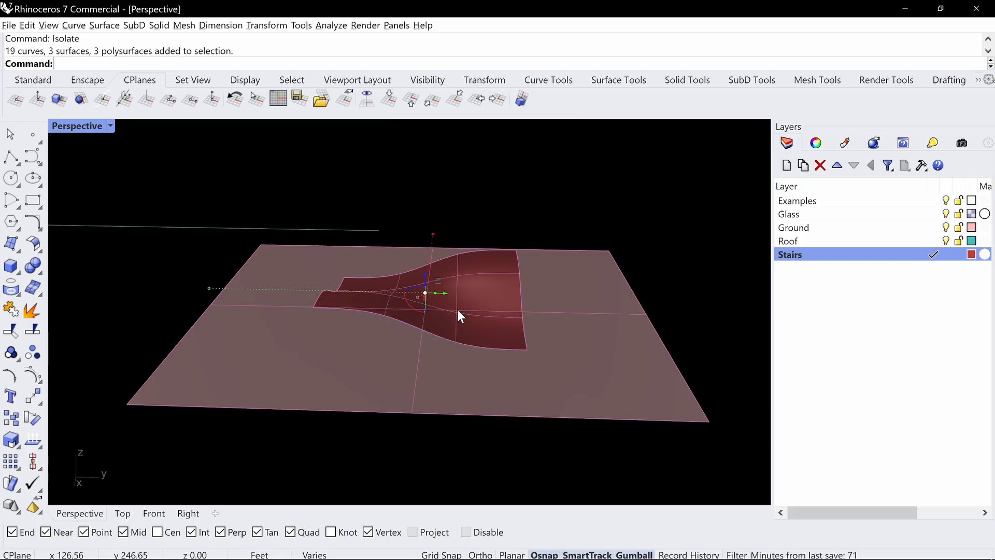
Move the Stairs copy of the roof surface vertically by 7"
{"action": "right_click_drag", "start_coordinate": [457, 311], "coordinate": [517, 275]}
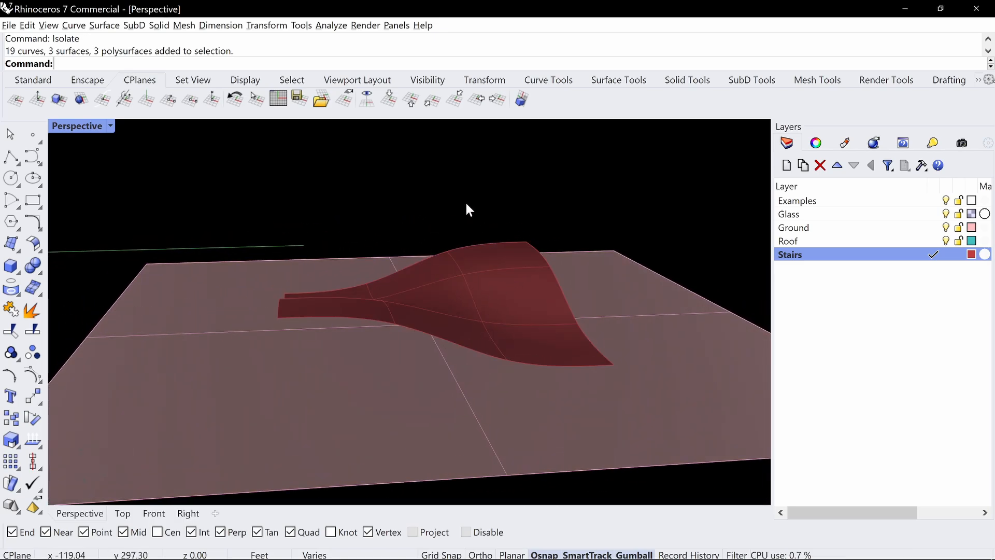
{"action": "left_click", "coordinate": [454, 277]}
{"action": "left_click", "coordinate": [428, 278]}
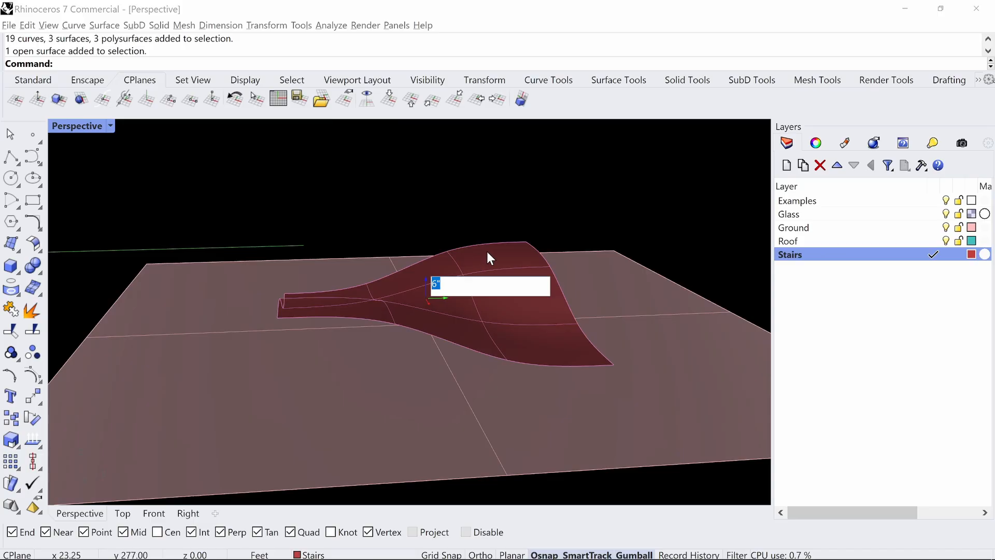
{"action": "type", "text": "7\""}
{"action": "key", "text": "Return"}
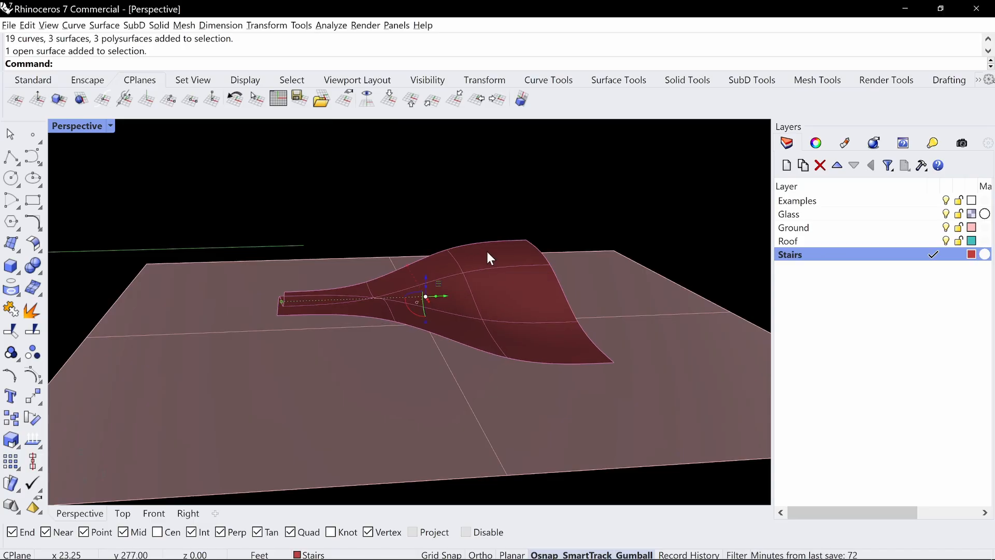
Extrude the Stairs surface straight down through the ground plane into a solid
{"action": "right_click_drag", "start_coordinate": [481, 232], "coordinate": [474, 266]}
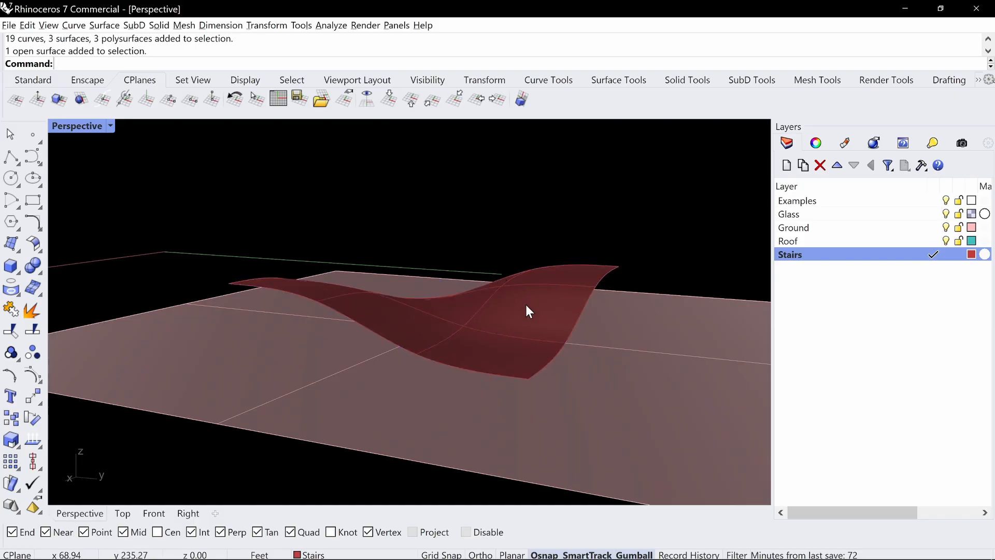
{"action": "right_click_drag", "start_coordinate": [526, 303], "coordinate": [480, 292]}
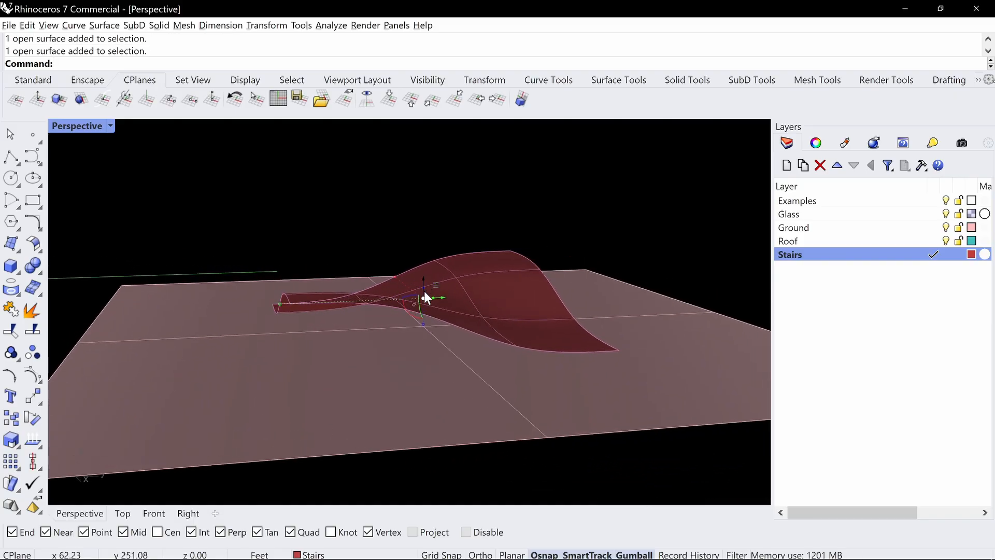
{"action": "left_click_drag", "start_coordinate": [421, 288], "coordinate": [443, 349]}
{"action": "mouse_move", "coordinate": [491, 295]}
{"action": "right_mouse_down"}
{"action": "mouse_move", "coordinate": [493, 305]}
{"action": "mouse_move", "coordinate": [492, 291]}
{"action": "right_mouse_up"}
{"action": "key", "text": "Escape"}
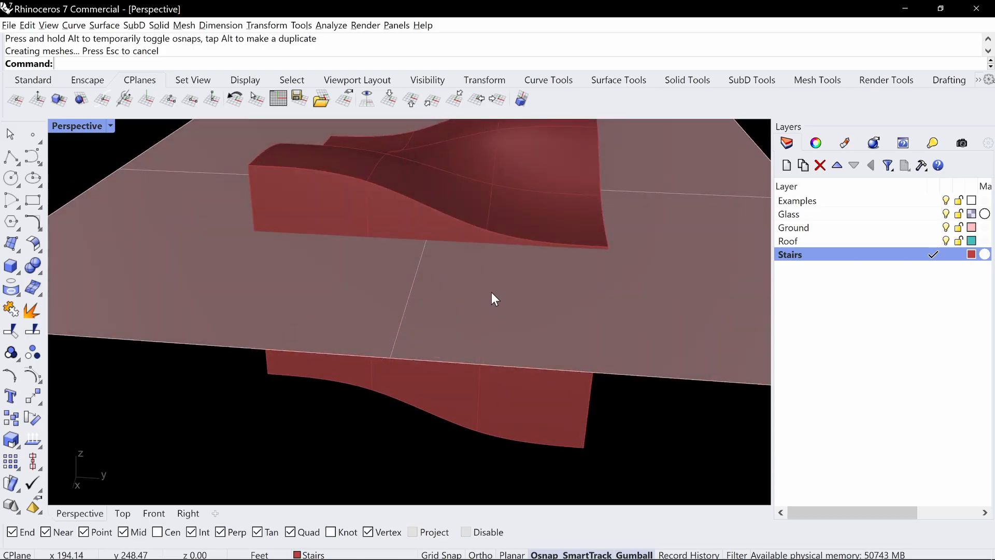
Split the extruded Stairs solid with the ground plane and delete the part below the ground
{"action": "type", "text": "Split"}
{"action": "key", "text": "Return"}
{"action": "left_click", "coordinate": [350, 183]}
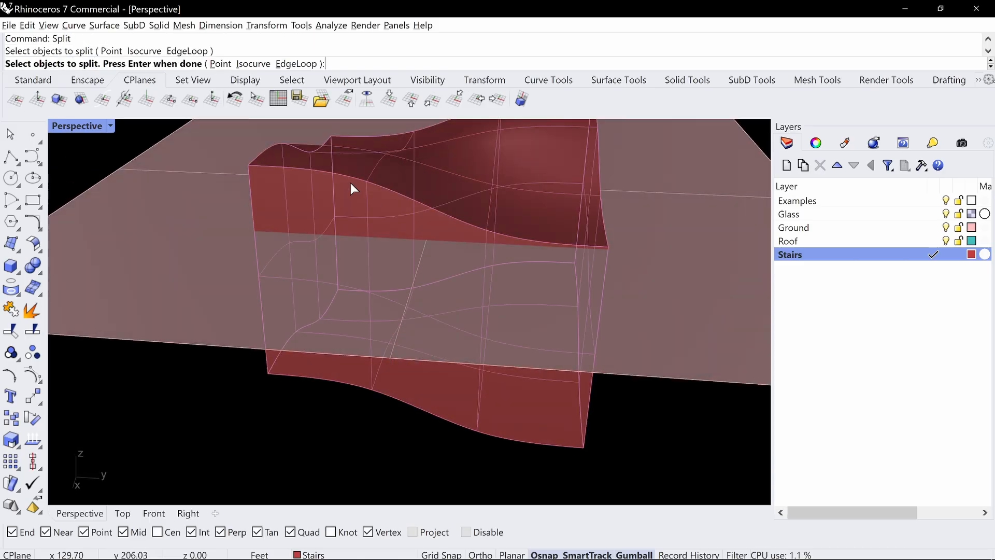
{"action": "key", "text": "Return"}
{"action": "left_click", "coordinate": [168, 328]}
{"action": "key", "text": "Return"}
{"action": "left_click", "coordinate": [280, 366]}
{"action": "key", "text": "Delete"}
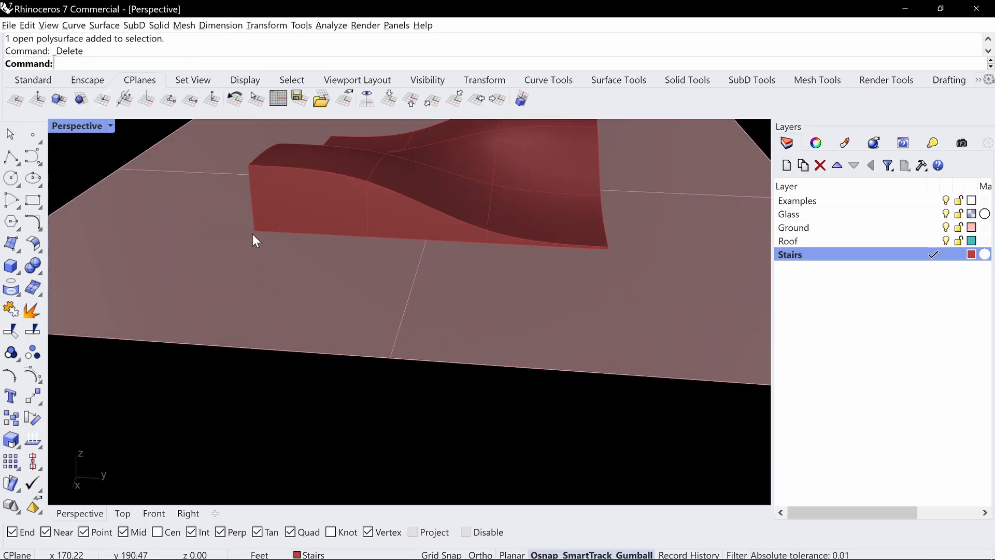
Contour the Stairs solid with planes spaced 7" apart, running down its vertical corner edge from the roof surface to the ground
{"action": "left_click", "coordinate": [305, 216]}
{"action": "mouse_move", "coordinate": [306, 216]}
{"action": "right_mouse_down"}
{"action": "mouse_move", "coordinate": [373, 201]}
{"action": "mouse_move", "coordinate": [359, 281]}
{"action": "mouse_move", "coordinate": [300, 229]}
{"action": "right_mouse_up"}
{"action": "type", "text": "Cont"}
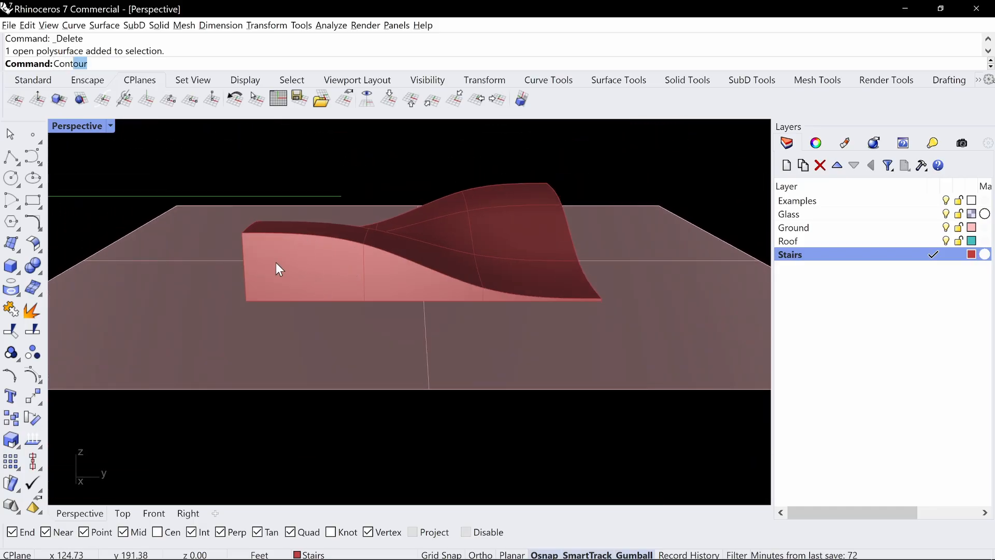
{"action": "type", "text": "our"}
{"action": "key", "text": "Return"}
{"action": "left_click", "coordinate": [276, 262]}
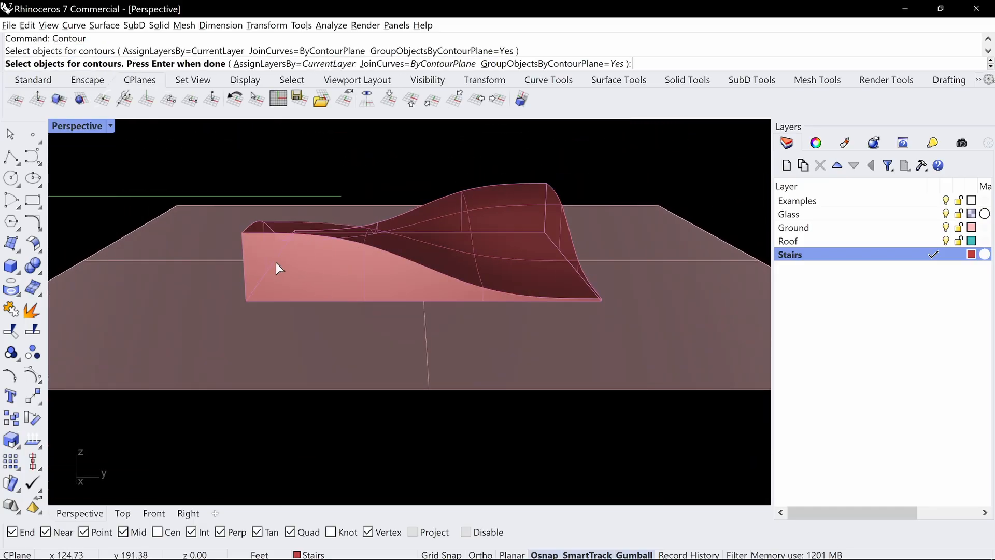
{"action": "key", "text": "Return"}
{"action": "left_click", "coordinate": [240, 231]}
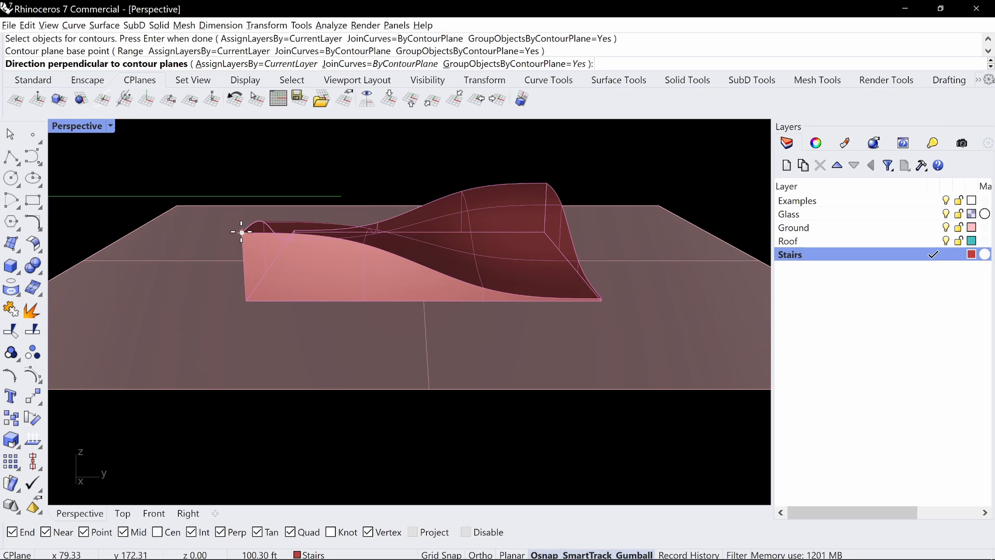
{"action": "left_click", "coordinate": [246, 300]}
{"action": "key", "text": "Return"}
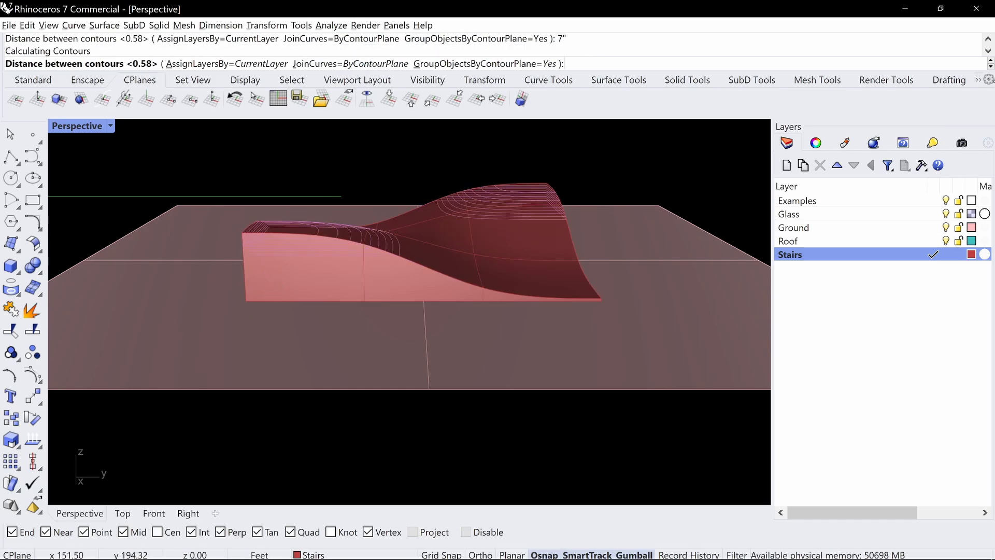
Group the contour curves generated on the Stairs solid
{"action": "right_click_drag", "start_coordinate": [266, 288], "coordinate": [383, 212]}
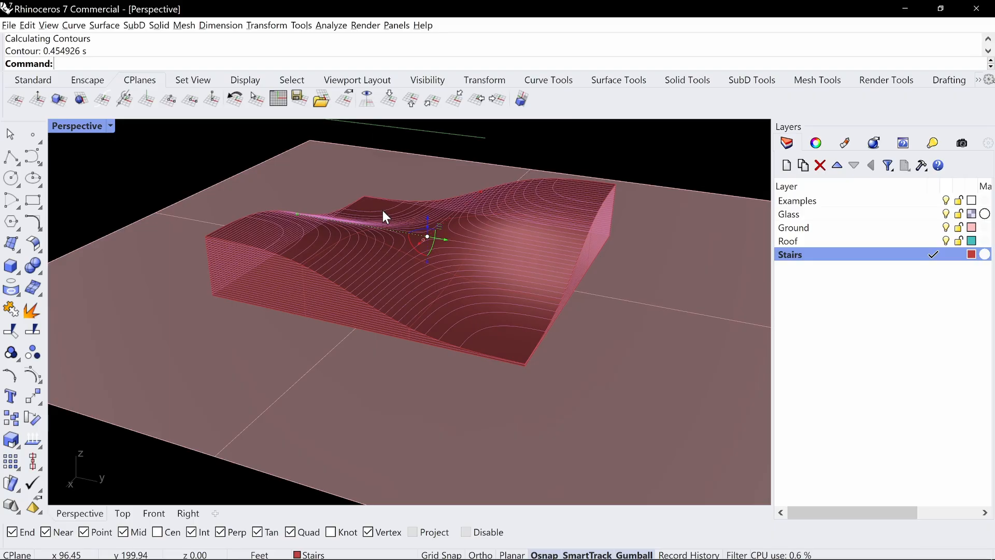
{"action": "right_click_drag", "start_coordinate": [516, 237], "coordinate": [313, 334]}
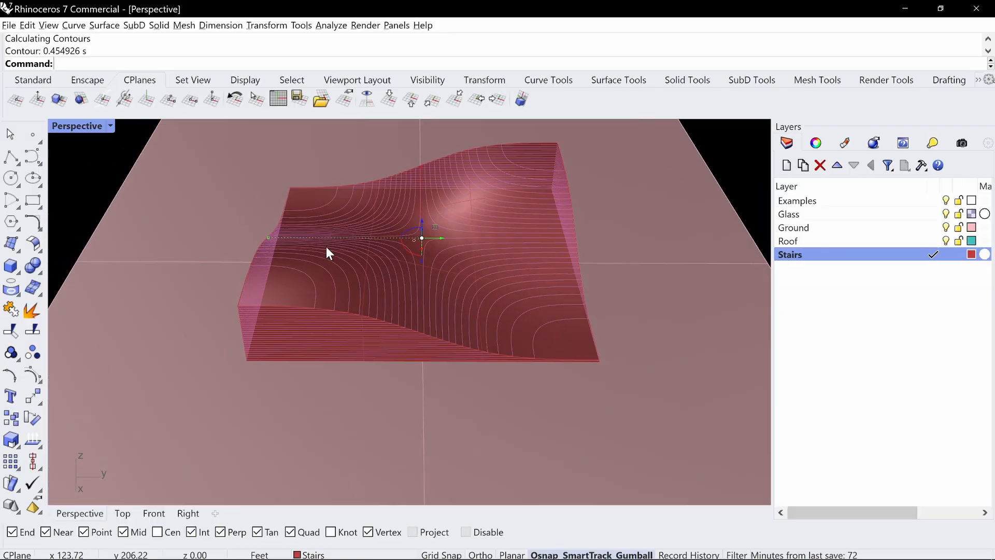
{"action": "type", "text": "Group"}
{"action": "key", "text": "Return"}
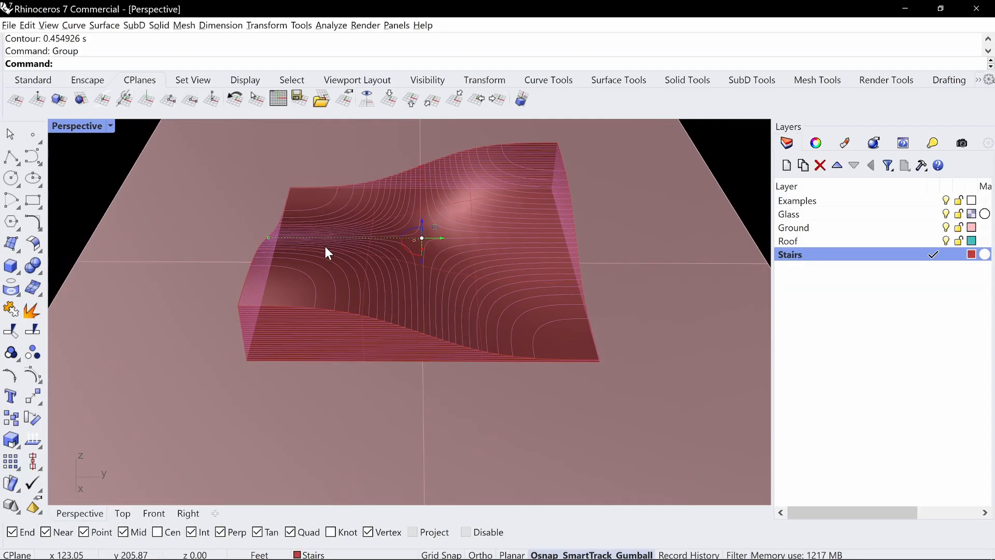
{"action": "type", "text": "COn"}
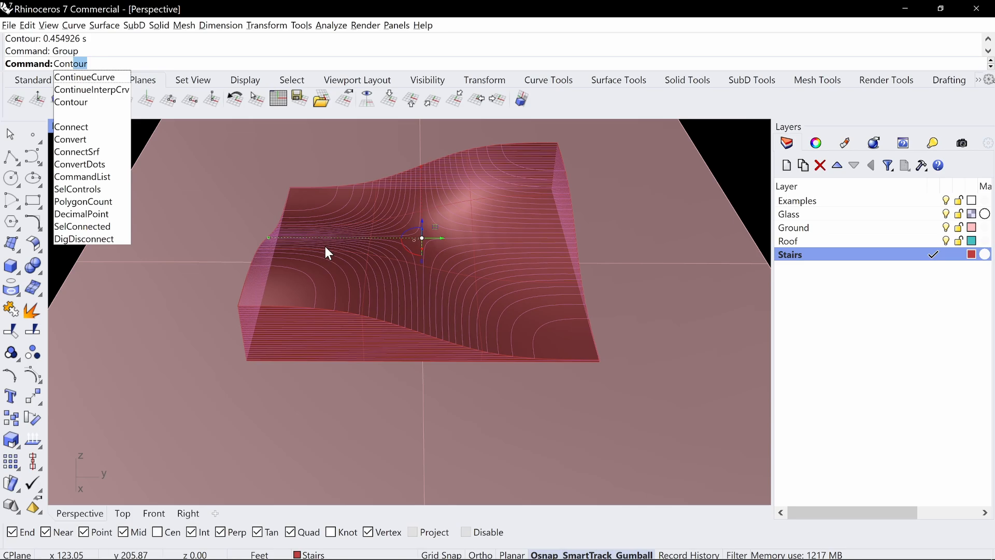
{"action": "type", "text": "t"}
{"action": "key", "text": "Down"}
{"action": "key", "text": "Down"}
{"action": "key", "text": "Return"}
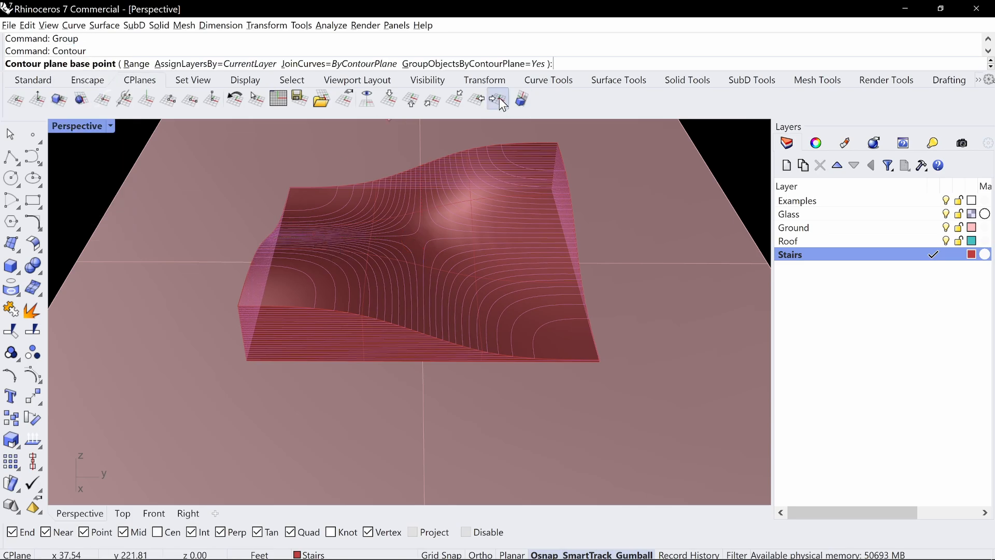
{"action": "right_click_drag", "start_coordinate": [536, 195], "coordinate": [594, 182]}
{"action": "key", "text": "Escape"}
Isolate the grouped contour curves
{"action": "type", "text": "Isolate"}
{"action": "key", "text": "Return"}
{"action": "key", "text": "ctrl+v"}
{"action": "key", "text": "ctrl+z"}
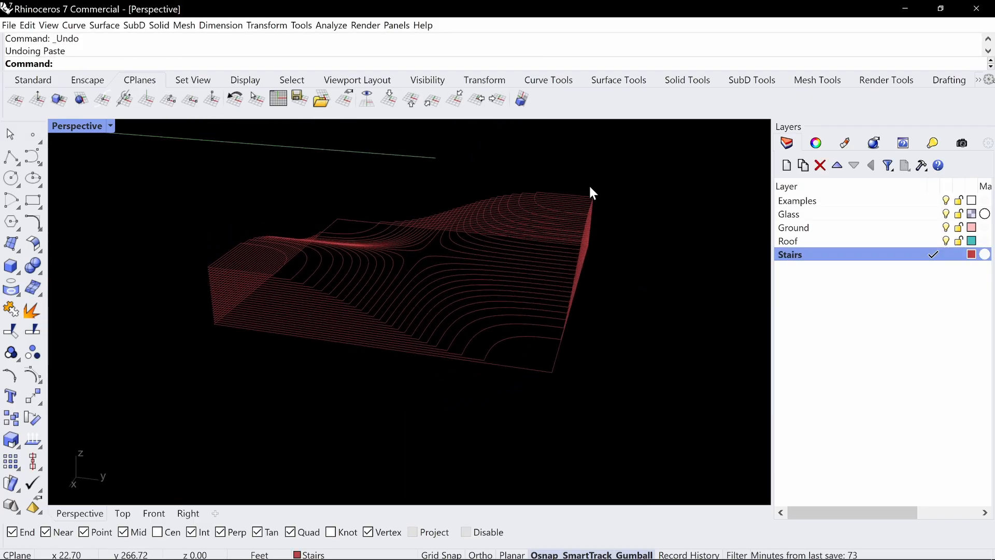
{"action": "key", "text": "ctrl+alt+g"}
{"action": "mouse_move", "coordinate": [235, 245]}
{"action": "left_mouse_down"}
{"action": "mouse_move", "coordinate": [276, 258]}
{"action": "mouse_move", "coordinate": [271, 269]}
{"action": "left_mouse_up"}
{"action": "mouse_move", "coordinate": [546, 184]}
{"action": "left_mouse_down"}
{"action": "mouse_move", "coordinate": [549, 214]}
{"action": "mouse_move", "coordinate": [599, 213]}
{"action": "left_mouse_up"}
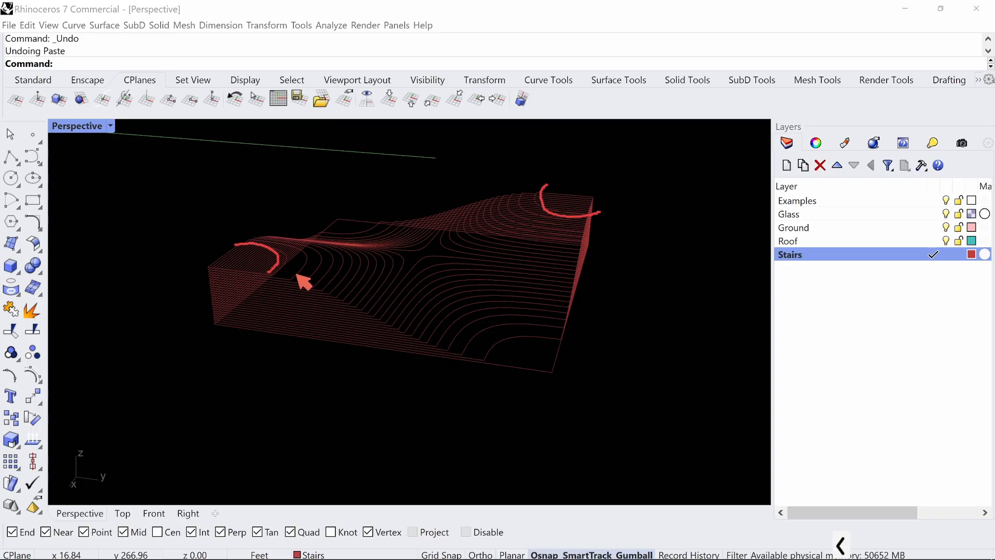
{"action": "left_click_drag", "start_coordinate": [298, 264], "coordinate": [298, 278]}
{"action": "left_click_drag", "start_coordinate": [290, 268], "coordinate": [313, 270]}
{"action": "mouse_move", "coordinate": [536, 207]}
{"action": "left_mouse_down"}
{"action": "mouse_move", "coordinate": [524, 218]}
{"action": "mouse_move", "coordinate": [538, 211]}
{"action": "left_mouse_up"}
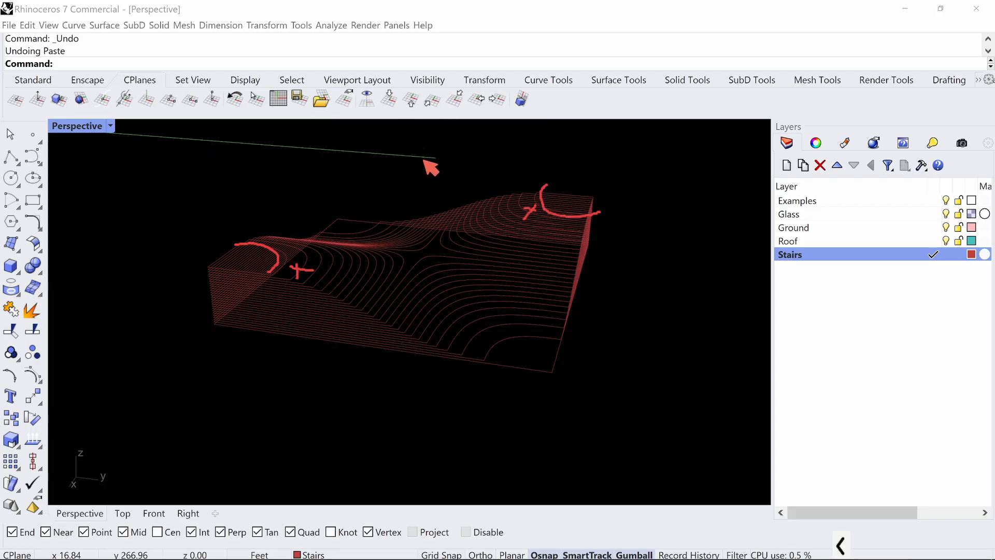
{"action": "key", "text": "Escape"}
Create planar surfaces from all the isolated contour curves with PlanarSrf
{"action": "right_click_drag", "start_coordinate": [569, 257], "coordinate": [595, 260]}
{"action": "left_click_drag", "start_coordinate": [602, 189], "coordinate": [252, 408]}
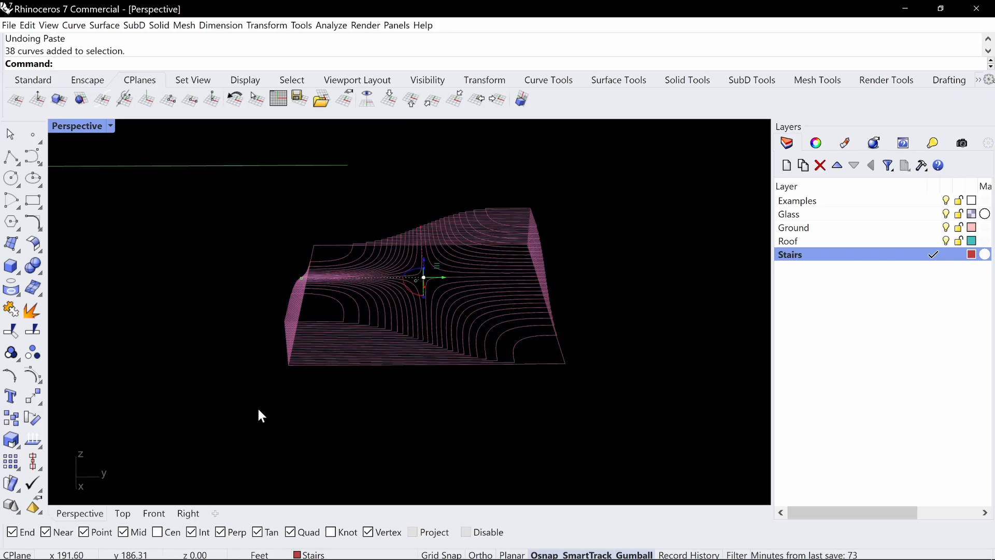
{"action": "key", "text": "Down"}
{"action": "key", "text": "Down"}
{"action": "key", "text": "Down"}
{"action": "key", "text": "Down"}
{"action": "key", "text": "Return"}
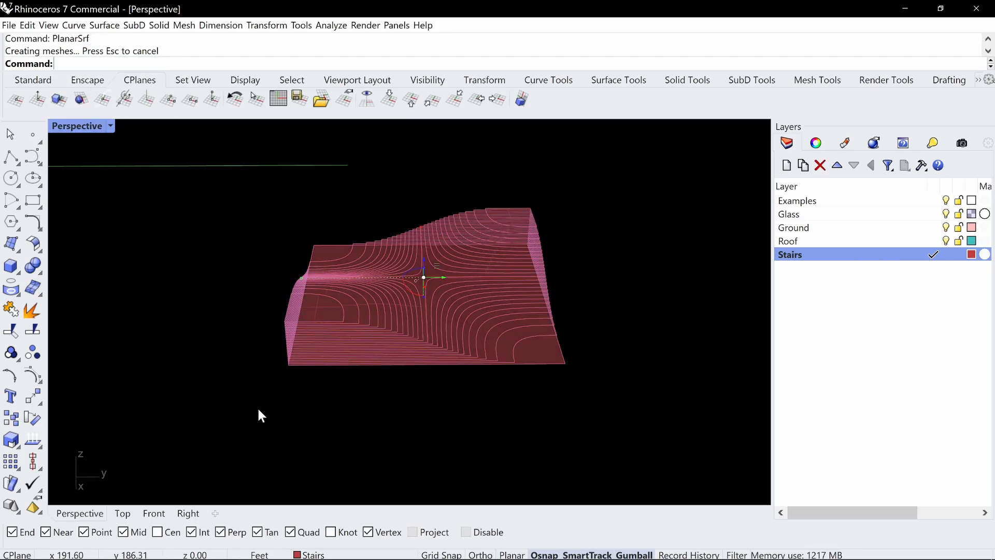
{"action": "right_click_drag", "start_coordinate": [382, 396], "coordinate": [382, 249]}
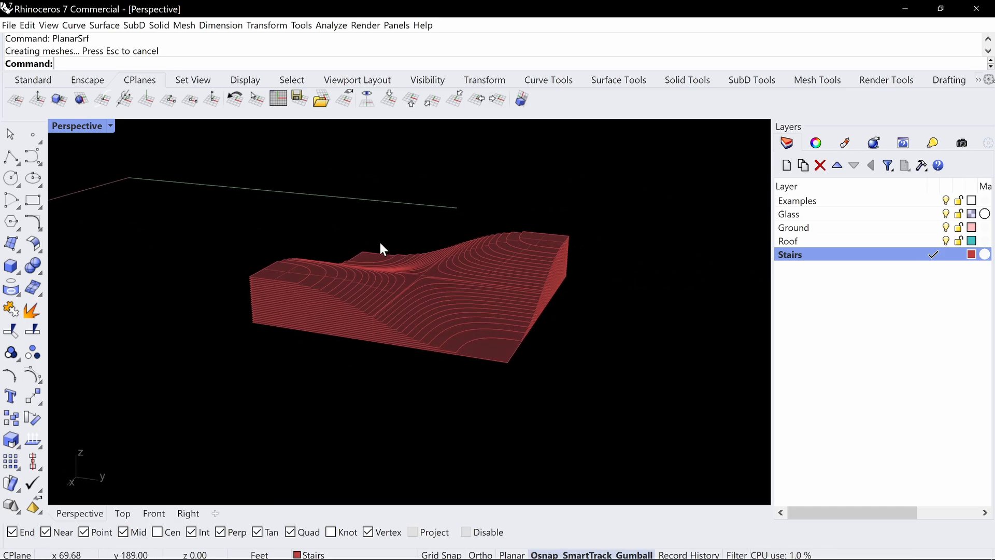
Bring back the hidden objects and isolate only the original Stairs polysurface
{"action": "type", "text": "Unisolate"}
{"action": "key", "text": "Return"}
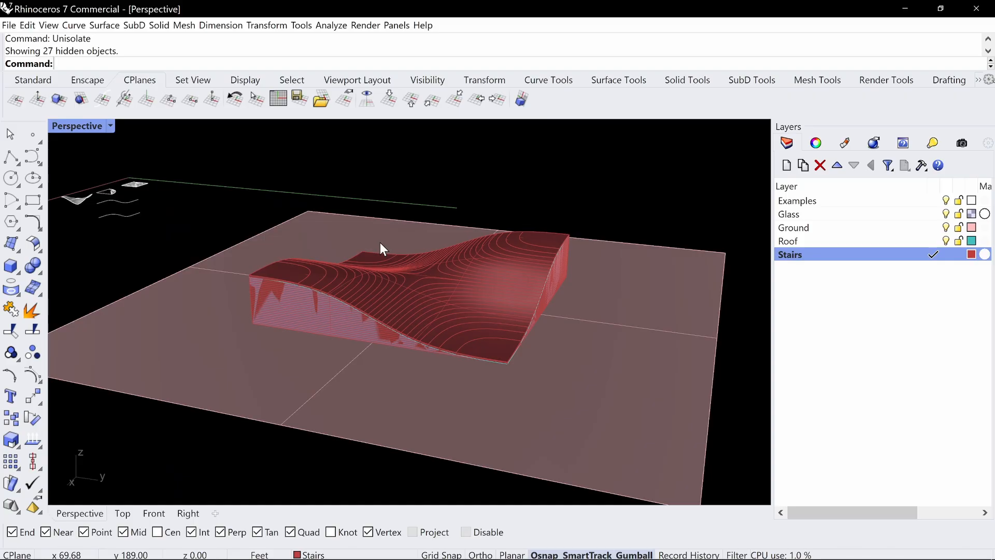
{"action": "scroll", "coordinate": [260, 270], "scroll_direction": "up", "scroll_amount": 6}
{"action": "right_click_drag", "start_coordinate": [332, 243], "coordinate": [374, 245]}
{"action": "scroll", "coordinate": [348, 253], "scroll_direction": "up", "scroll_amount": 5}
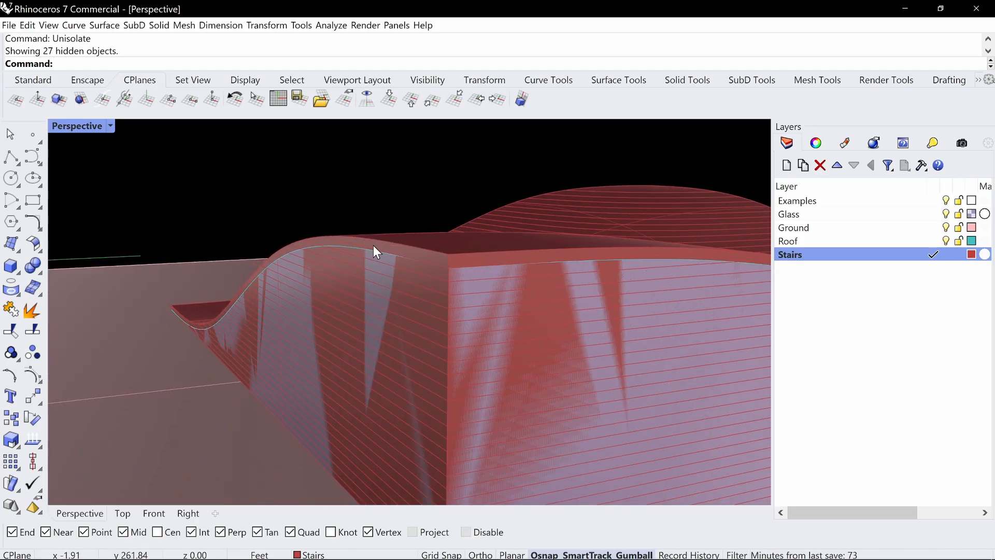
{"action": "left_click", "coordinate": [470, 262]}
{"action": "right_click_drag", "start_coordinate": [474, 260], "coordinate": [463, 311]}
{"action": "type", "text": "isolate"}
{"action": "key", "text": "Return"}
Explode the Stairs polysurface and delete its vertical side surfaces, keeping only the undulating top surface
{"action": "type", "text": "explode"}
{"action": "key", "text": "Return"}
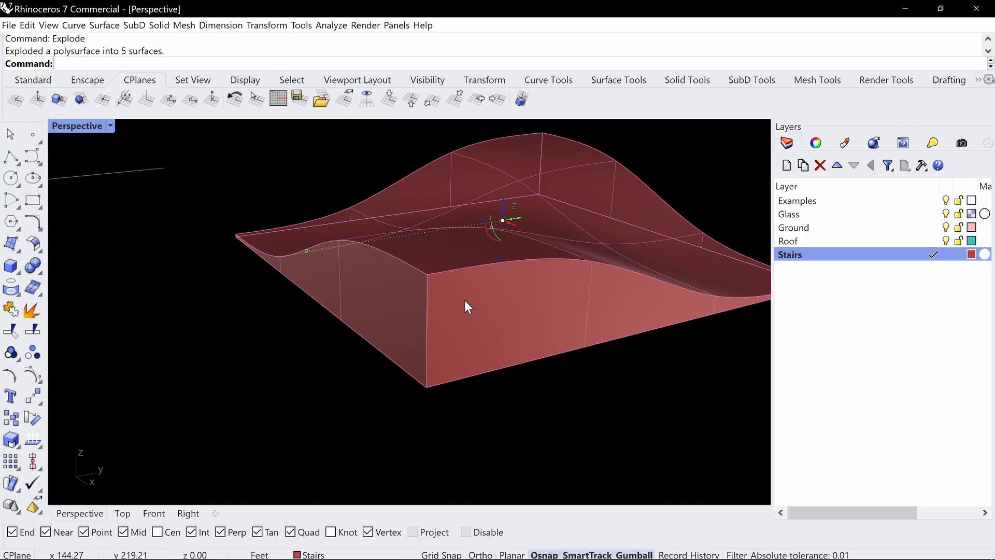
{"action": "key", "text": "Escape"}
{"action": "left_click_drag", "start_coordinate": [464, 300], "coordinate": [461, 300]}
{"action": "key", "text": "Delete"}
{"action": "left_click", "coordinate": [500, 311]}
{"action": "right_click_drag", "start_coordinate": [503, 311], "coordinate": [551, 289]}
{"action": "key", "text": "Delete"}
{"action": "mouse_move", "coordinate": [673, 266]}
{"action": "right_mouse_down"}
{"action": "mouse_move", "coordinate": [685, 264]}
{"action": "mouse_move", "coordinate": [640, 275]}
{"action": "mouse_move", "coordinate": [474, 245]}
{"action": "mouse_move", "coordinate": [487, 215]}
{"action": "right_mouse_up"}
Extrude the undulating top surface 7" downward into a thin slab
{"action": "left_click", "coordinate": [474, 245]}
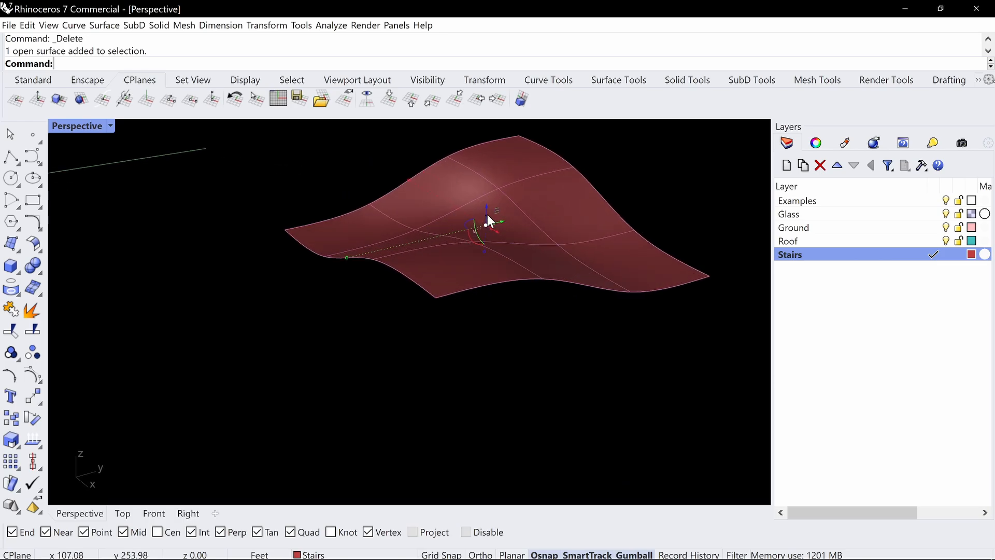
{"action": "left_click", "coordinate": [485, 214]}
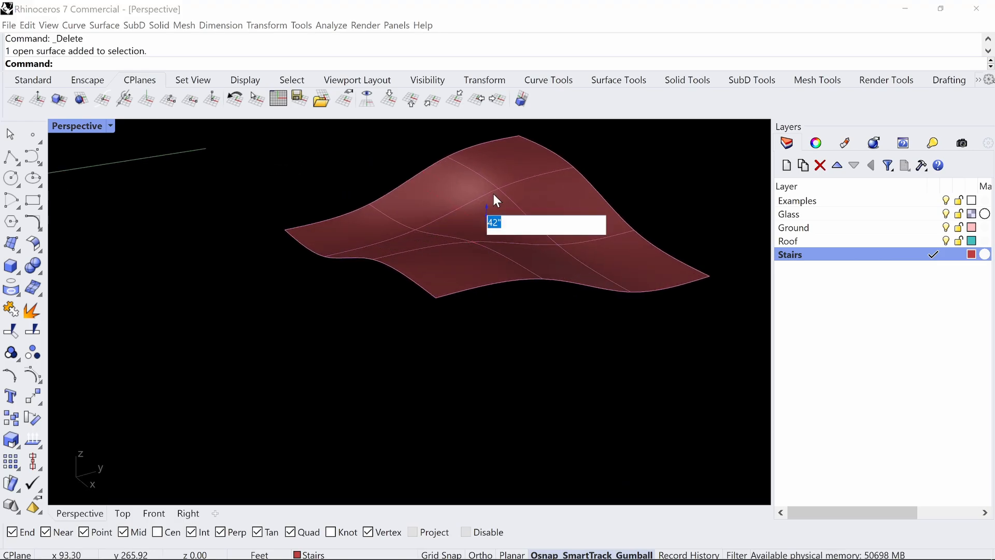
{"action": "type", "text": "-7"}
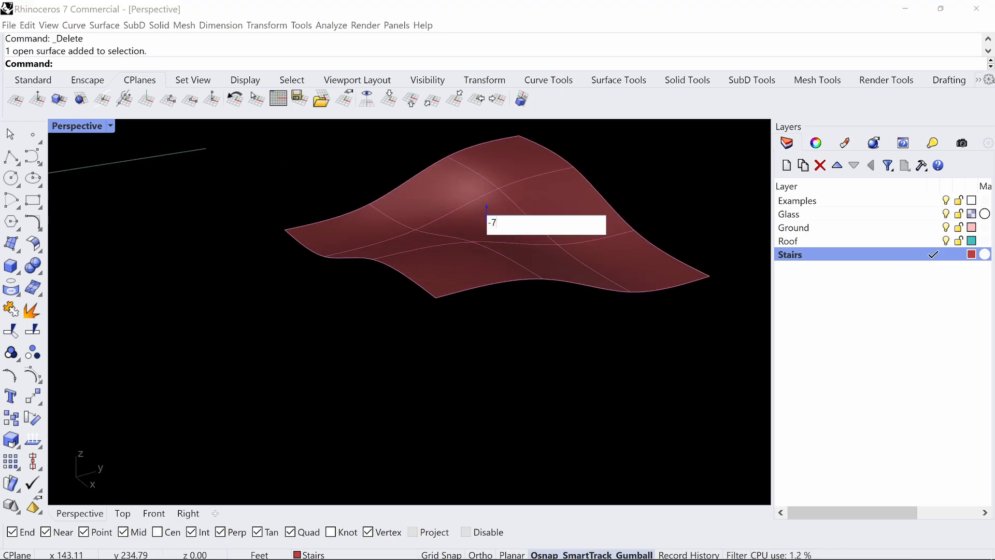
{"action": "key", "text": "Return"}
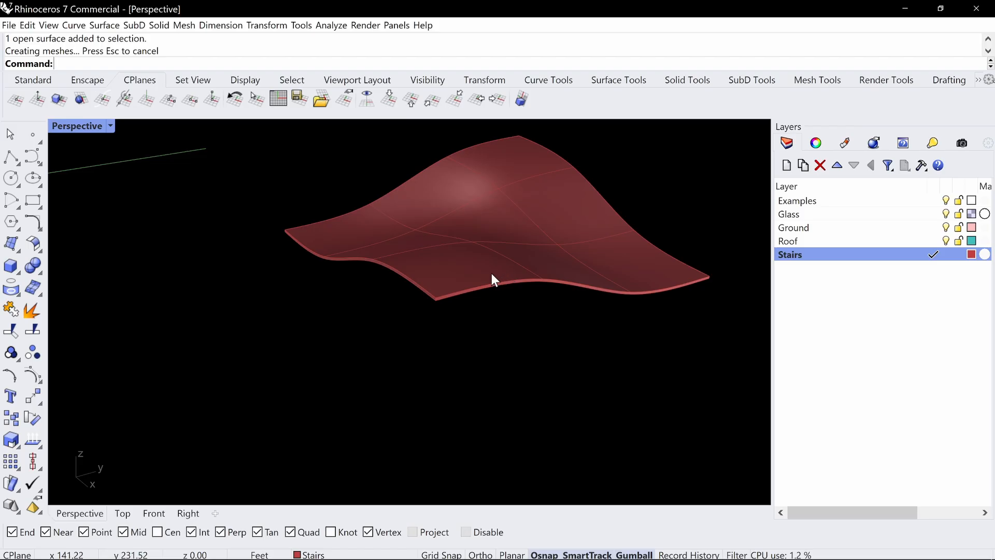
Bring back the hidden objects and isolate everything on the Stairs layer
{"action": "type", "text": "Unisolate"}
{"action": "key", "text": "Return"}
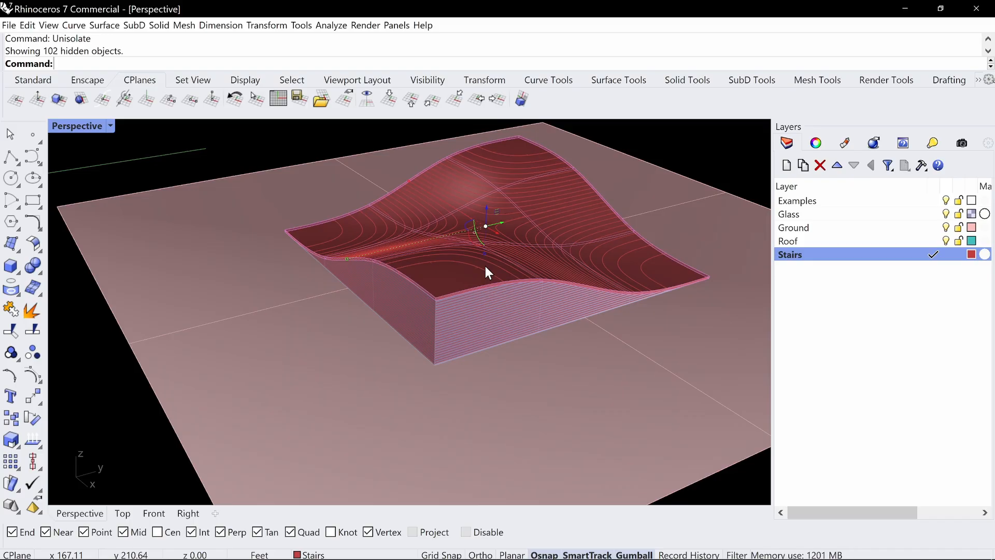
{"action": "right_click_drag", "start_coordinate": [517, 247], "coordinate": [622, 241]}
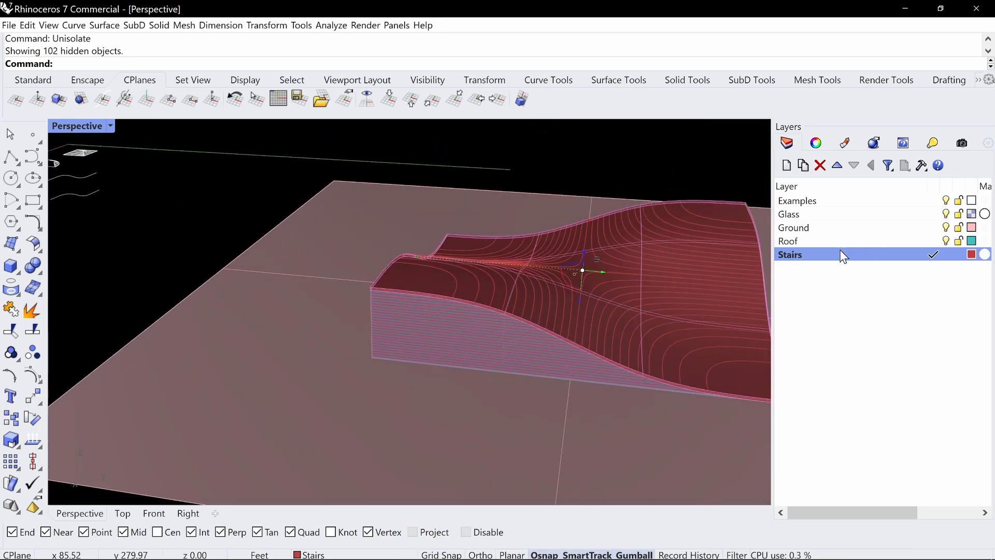
{"action": "right_click", "coordinate": [793, 258]}
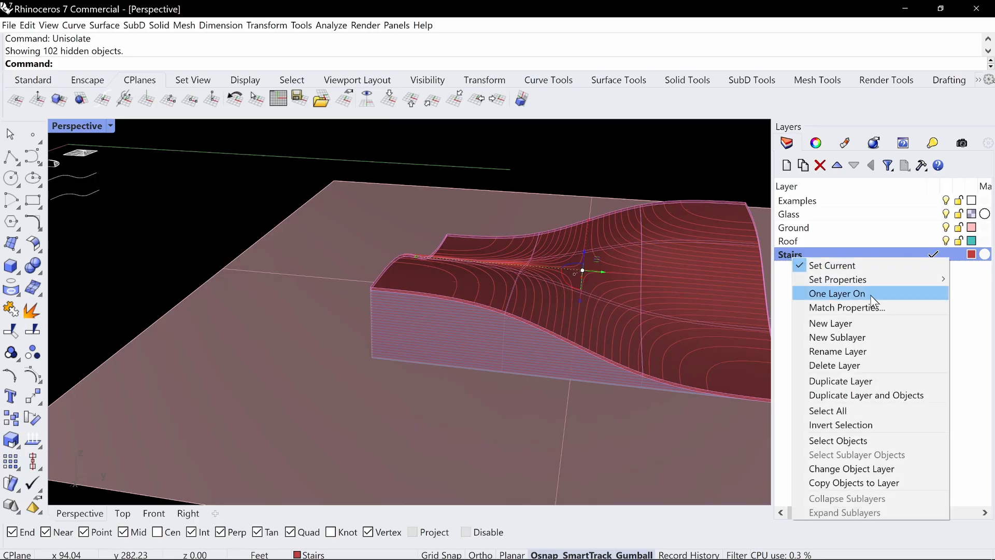
{"action": "left_click", "coordinate": [851, 440]}
{"action": "type", "text": "isolate"}
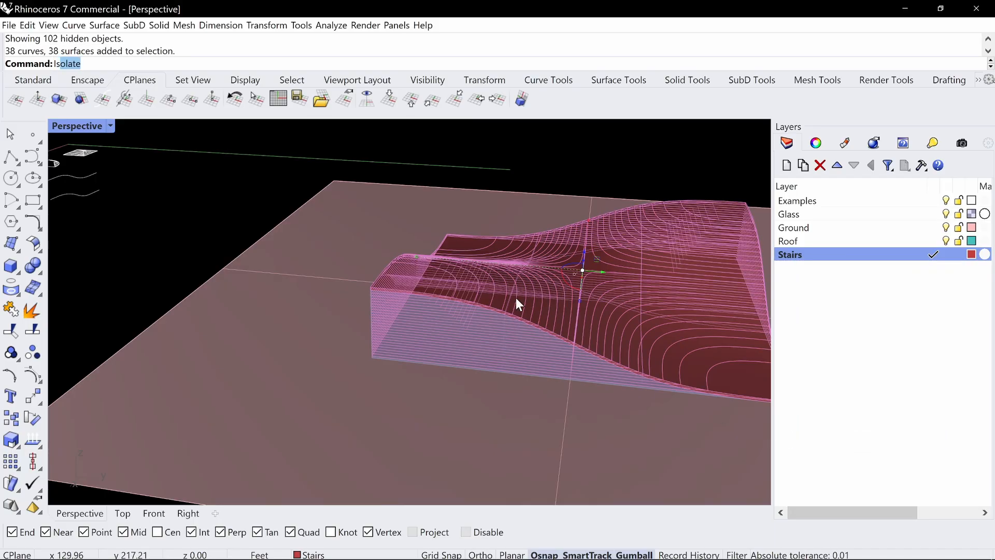
{"action": "key", "text": "Return"}
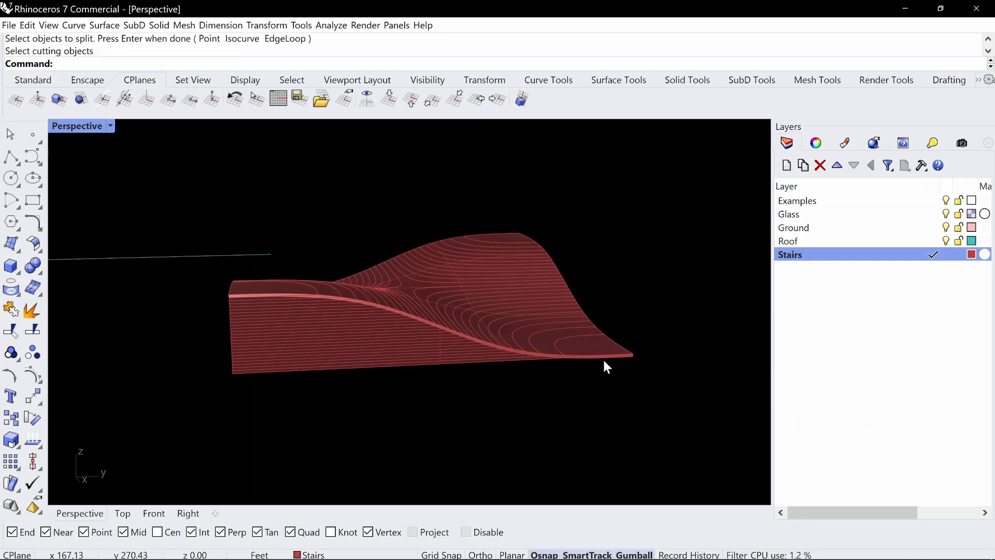
Inspect the 7" slab and the stacked contour surfaces around all of the model's sides and corners
{"action": "right_click_drag", "start_coordinate": [605, 361], "coordinate": [536, 337]}
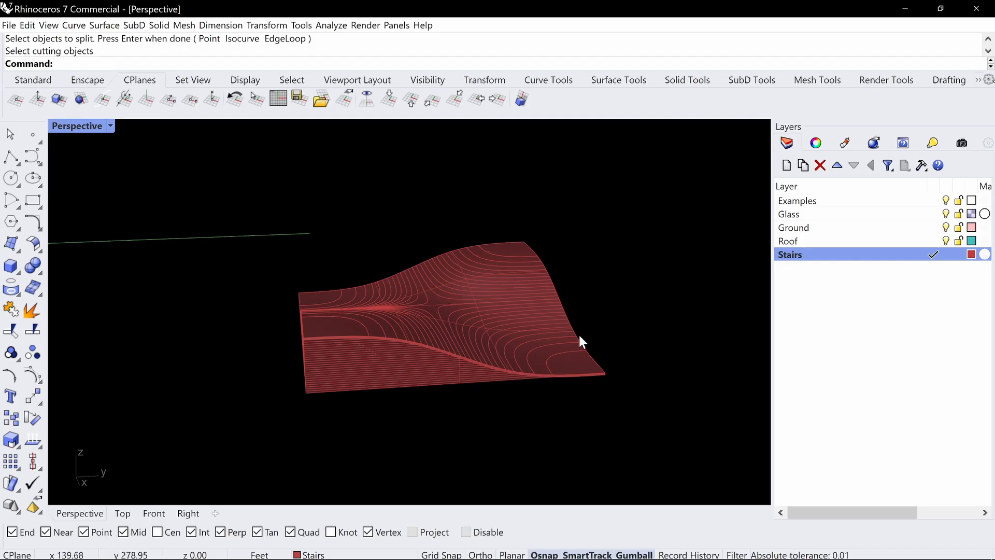
{"action": "right_click_drag", "start_coordinate": [556, 249], "coordinate": [482, 319]}
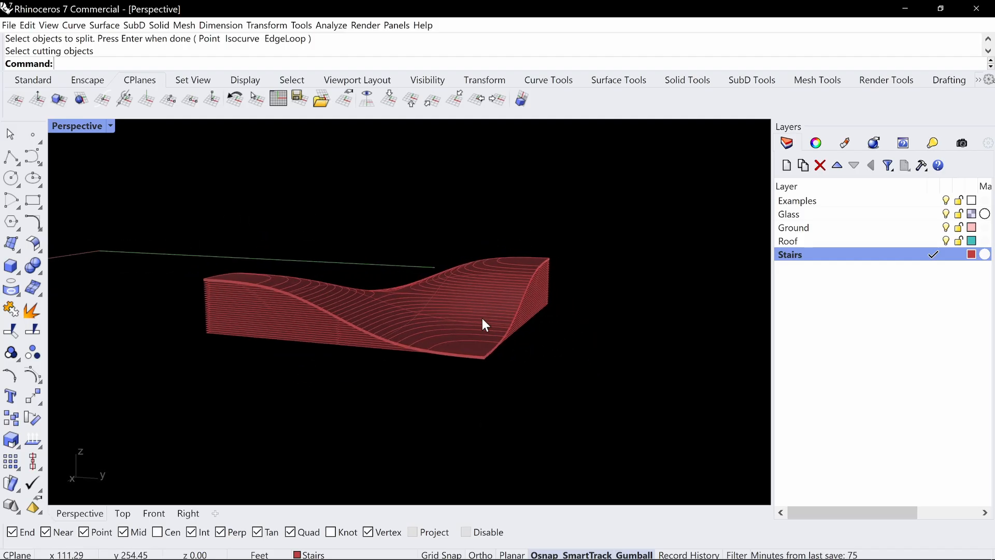
{"action": "scroll", "coordinate": [196, 286], "scroll_direction": "up", "scroll_amount": 3}
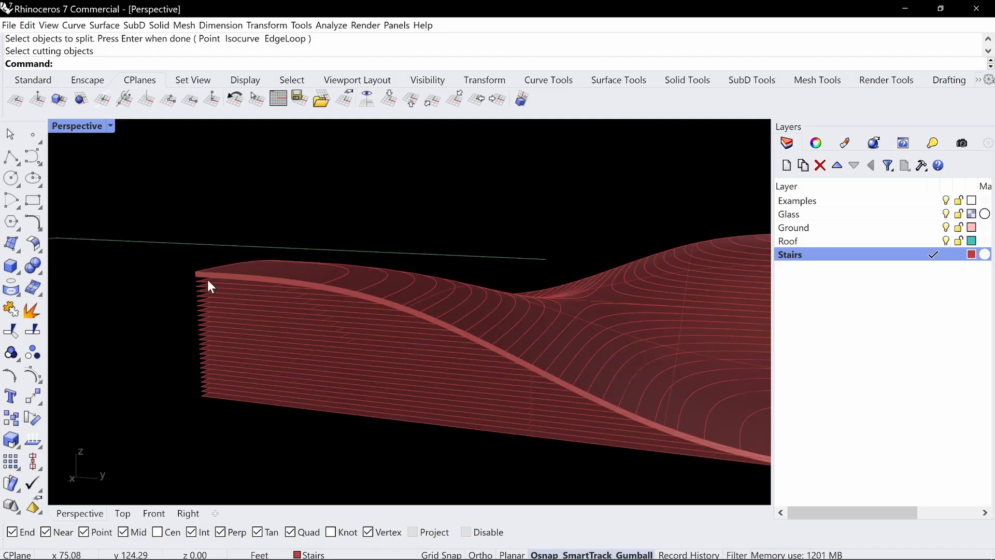
{"action": "scroll", "coordinate": [333, 286], "scroll_direction": "down", "scroll_amount": 4}
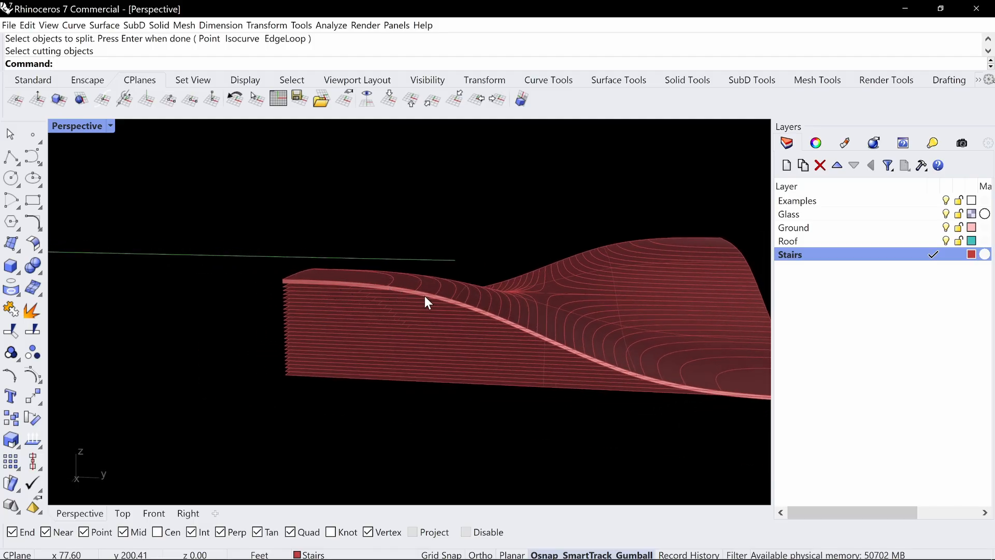
{"action": "right_click_drag", "start_coordinate": [631, 396], "coordinate": [513, 440]}
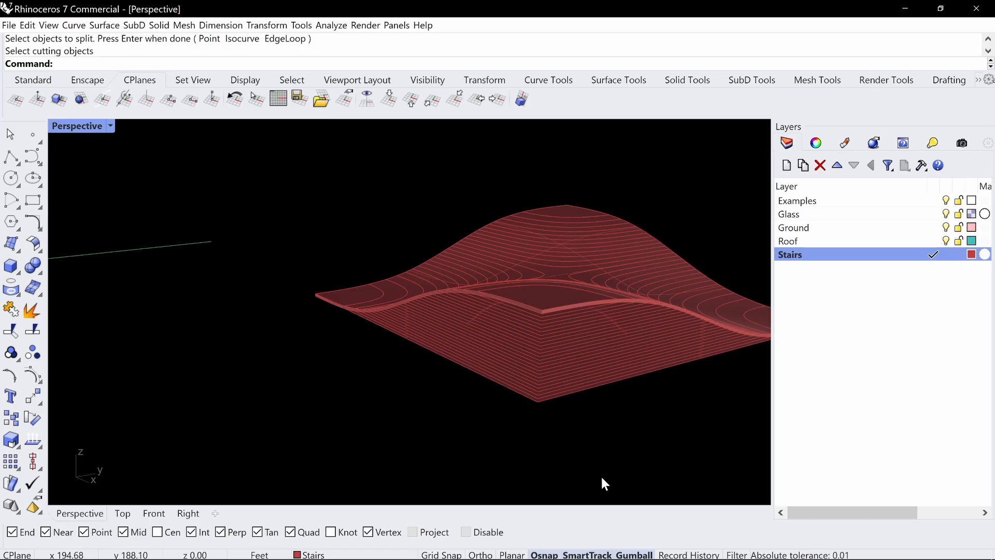
{"action": "right_click_drag", "start_coordinate": [645, 299], "coordinate": [508, 400]}
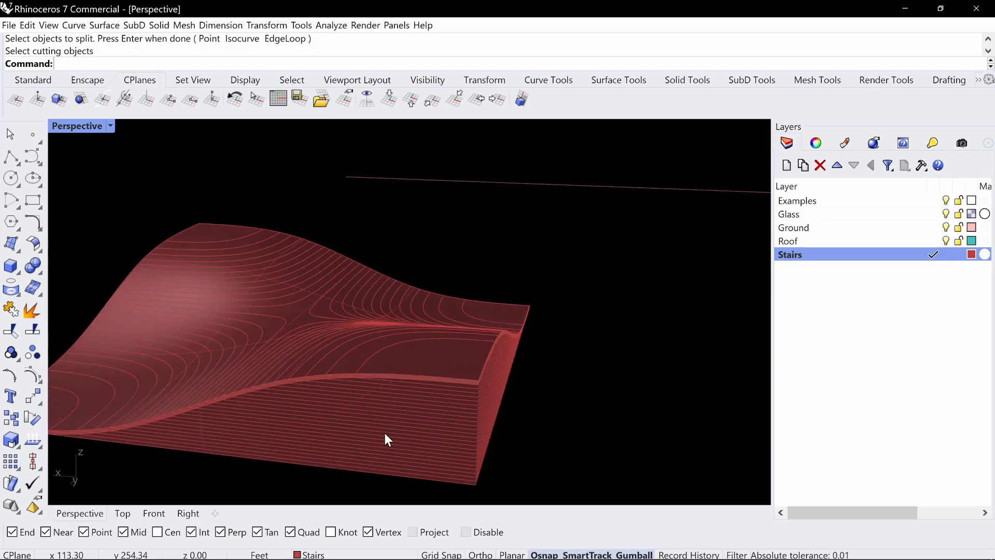
{"action": "right_click_drag", "start_coordinate": [463, 429], "coordinate": [505, 321]}
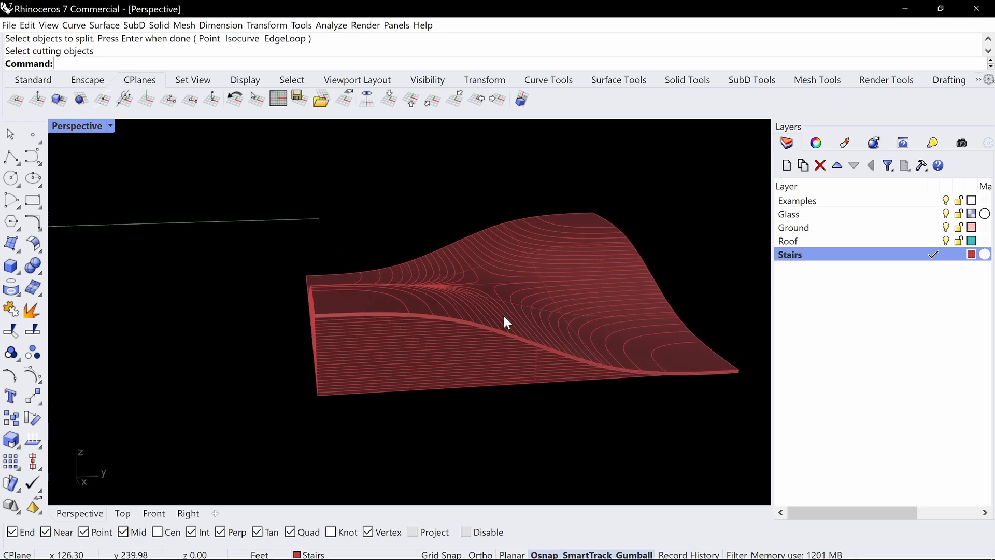
Split all the stacked Stairs contour surfaces using the undulating slab as the cutting object
{"action": "type", "text": "Split"}
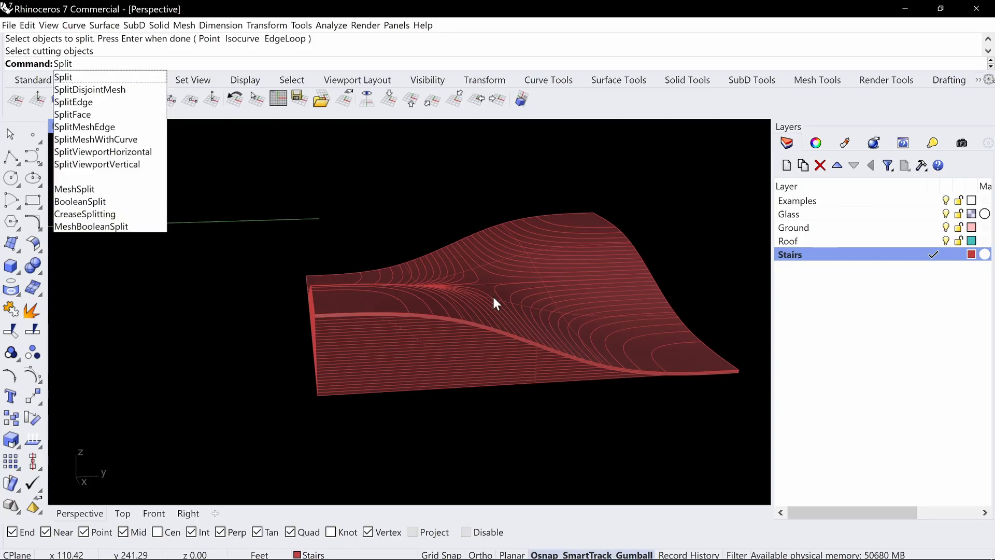
{"action": "key", "text": "Return"}
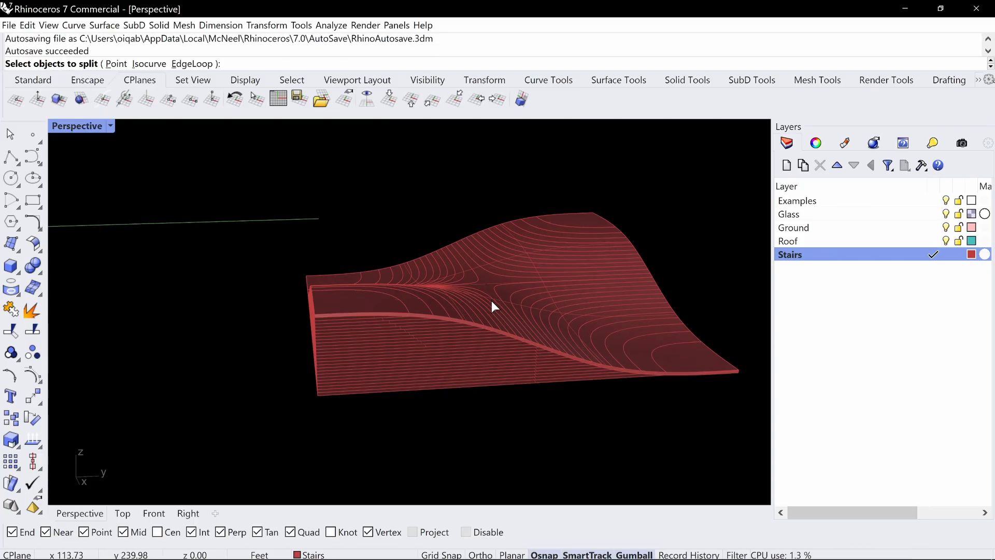
{"action": "scroll", "coordinate": [492, 301], "scroll_direction": "down", "scroll_amount": 3}
{"action": "left_click_drag", "start_coordinate": [674, 219], "coordinate": [335, 384]}
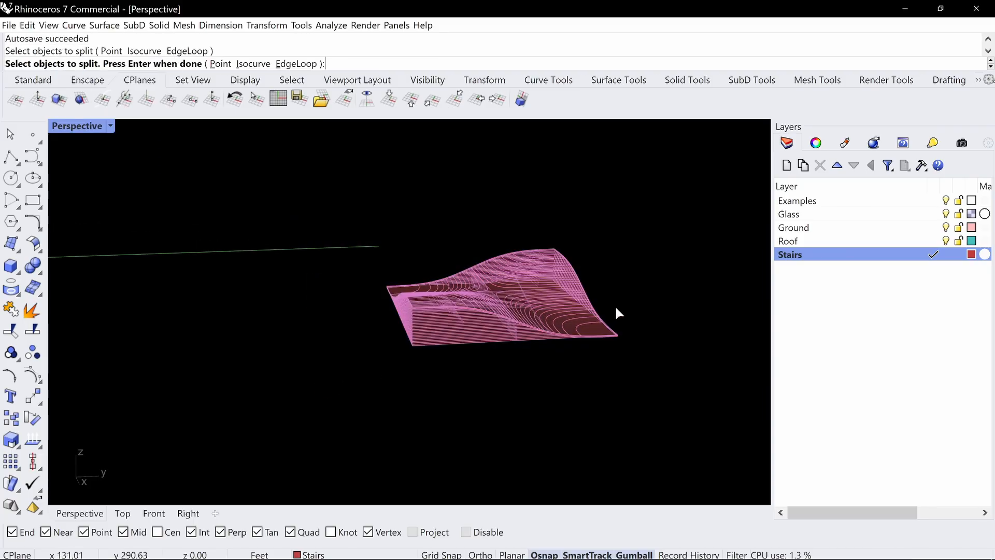
{"action": "scroll", "coordinate": [619, 332], "scroll_direction": "up", "scroll_amount": 3}
{"action": "scroll", "coordinate": [627, 358], "scroll_direction": "up", "scroll_amount": 5}
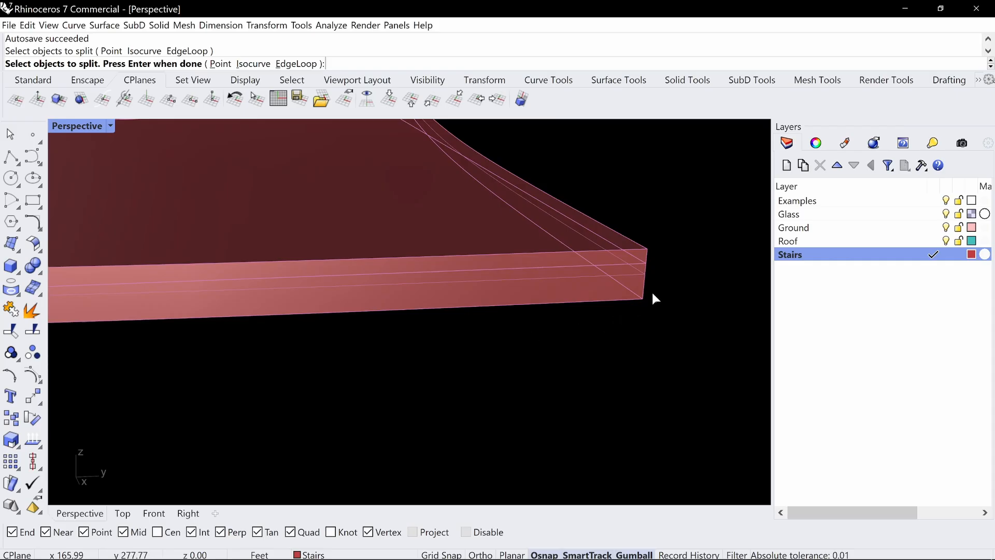
{"action": "scroll", "coordinate": [608, 340], "scroll_direction": "down", "scroll_amount": 5}
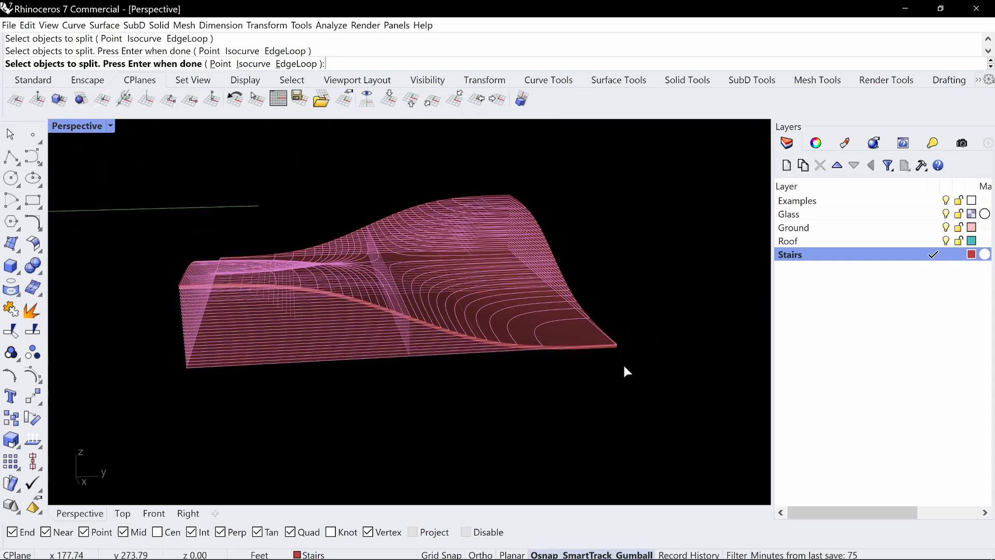
{"action": "key", "text": "Return"}
{"action": "scroll", "coordinate": [638, 358], "scroll_direction": "up", "scroll_amount": 3}
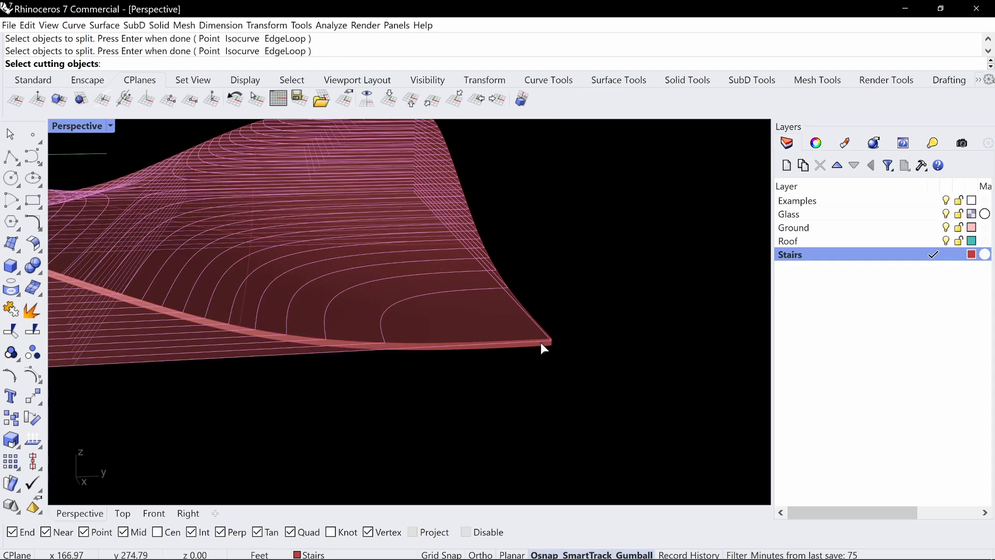
{"action": "left_click", "coordinate": [548, 344]}
{"action": "scroll", "coordinate": [589, 240], "scroll_direction": "down", "scroll_amount": 5}
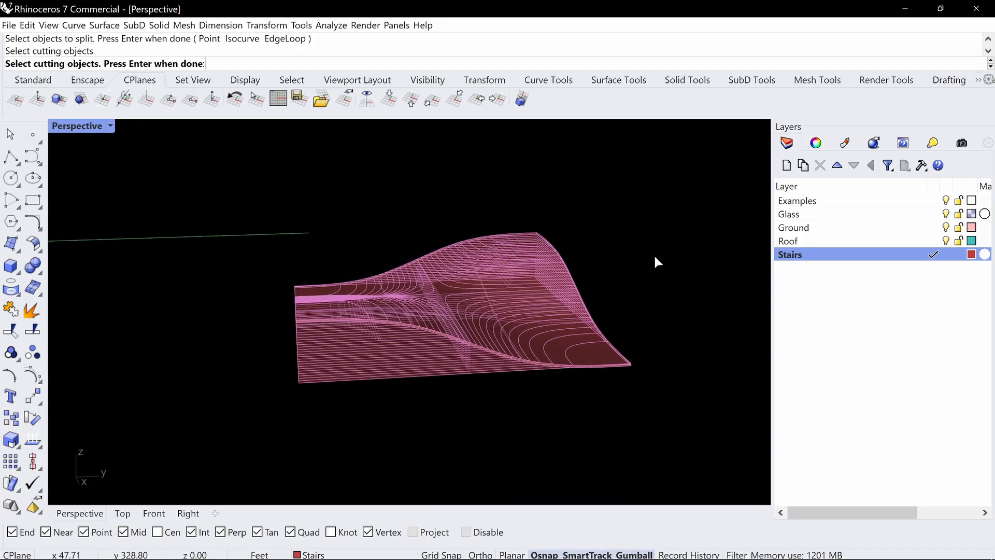
{"action": "key", "text": "Return"}
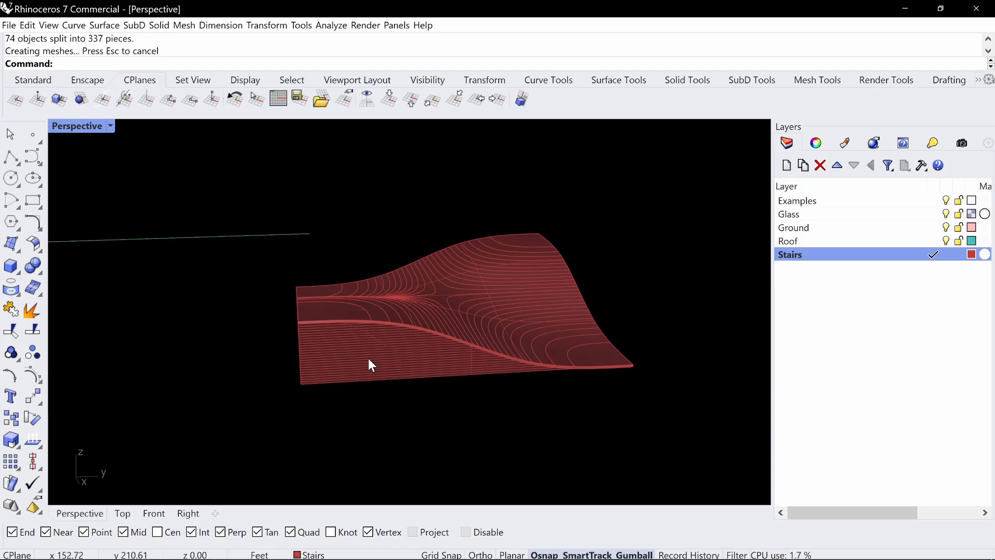
Delete the lower leftover split surfaces beneath one raised corner of the undulating slab
{"action": "left_click_drag", "start_coordinate": [297, 351], "coordinate": [309, 336]}
{"action": "key", "text": "Delete"}
{"action": "scroll", "coordinate": [340, 333], "scroll_direction": "up", "scroll_amount": 2}
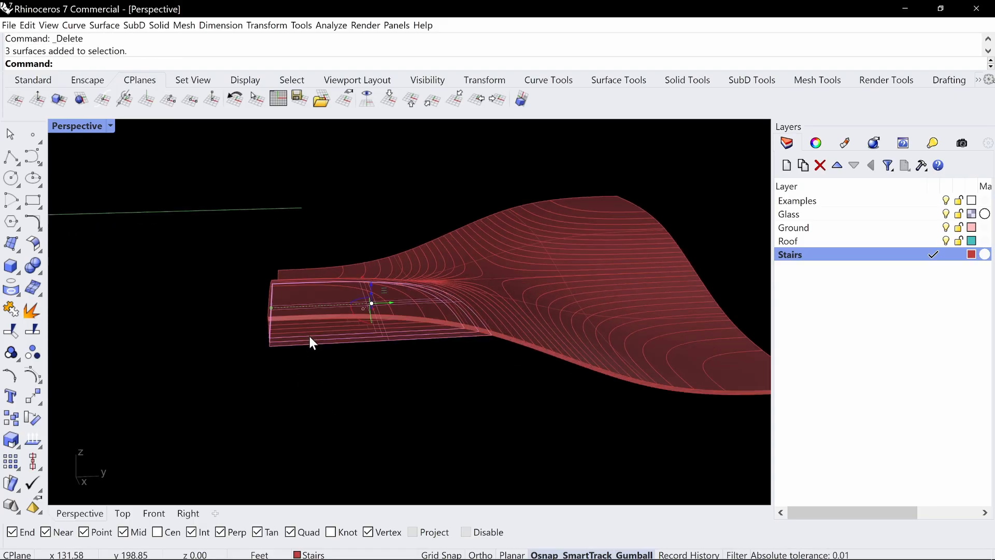
{"action": "key", "text": "Delete"}
{"action": "right_click_drag", "start_coordinate": [306, 332], "coordinate": [274, 352]}
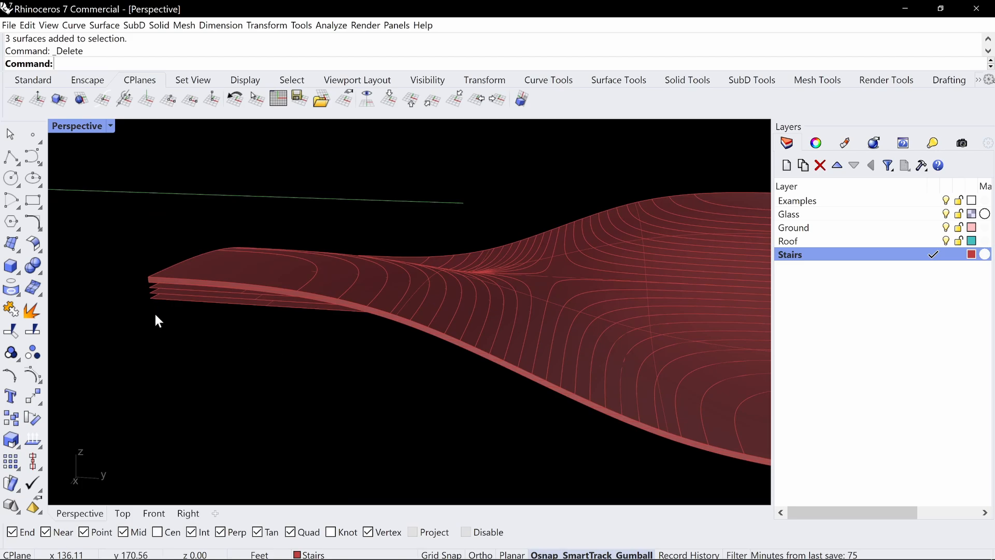
Set the Front viewport to Shaded and delete the remaining three surfaces beneath the slab's raised corner
{"action": "left_click_drag", "start_coordinate": [142, 287], "coordinate": [141, 285]}
{"action": "double_click", "coordinate": [92, 128]}
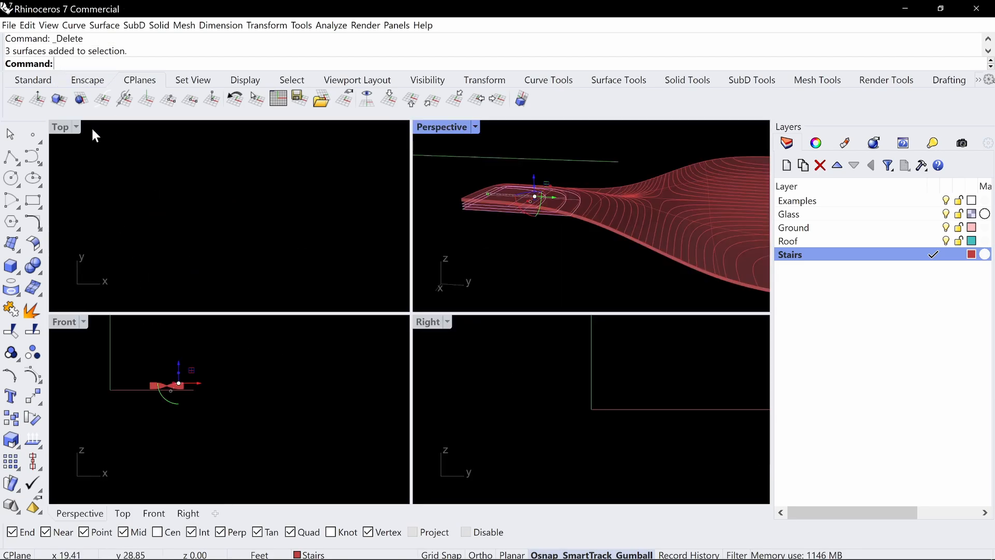
{"action": "scroll", "coordinate": [166, 384], "scroll_direction": "up", "scroll_amount": 5}
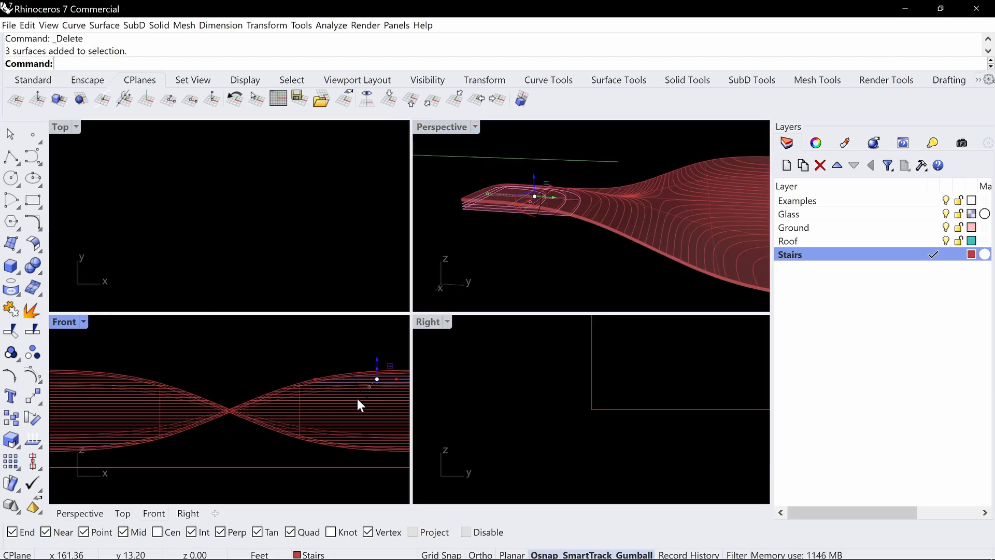
{"action": "left_click", "coordinate": [83, 325]}
{"action": "left_click", "coordinate": [136, 164]}
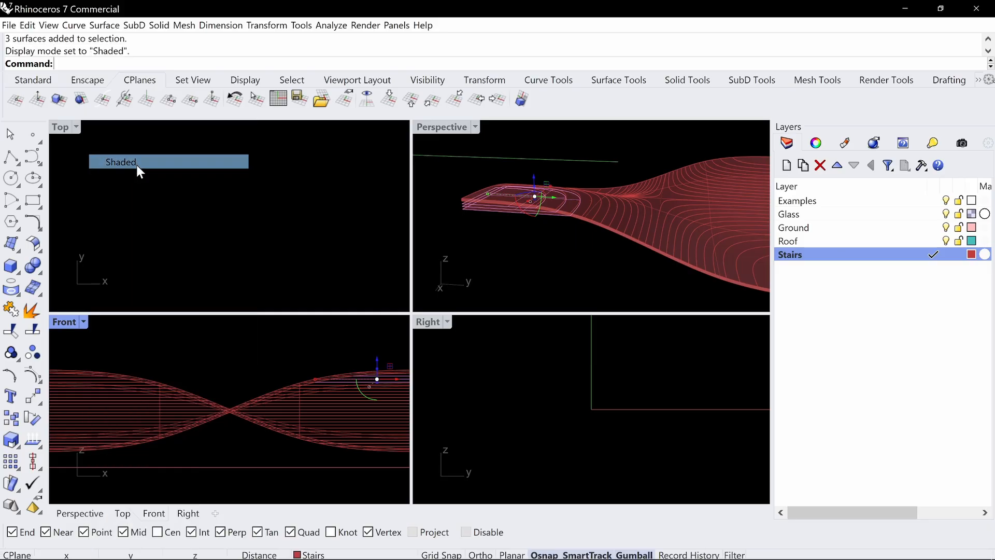
{"action": "double_click", "coordinate": [440, 127]}
{"action": "right_click_drag", "start_coordinate": [518, 233], "coordinate": [502, 270]}
{"action": "key", "text": "Delete"}
Delete the leftover split surfaces beneath the opposite raised corner and the undulating slab itself, keeping only the stair tread strips
{"action": "right_click_drag", "start_coordinate": [657, 295], "coordinate": [602, 332]}
{"action": "left_click_drag", "start_coordinate": [613, 345], "coordinate": [547, 238]}
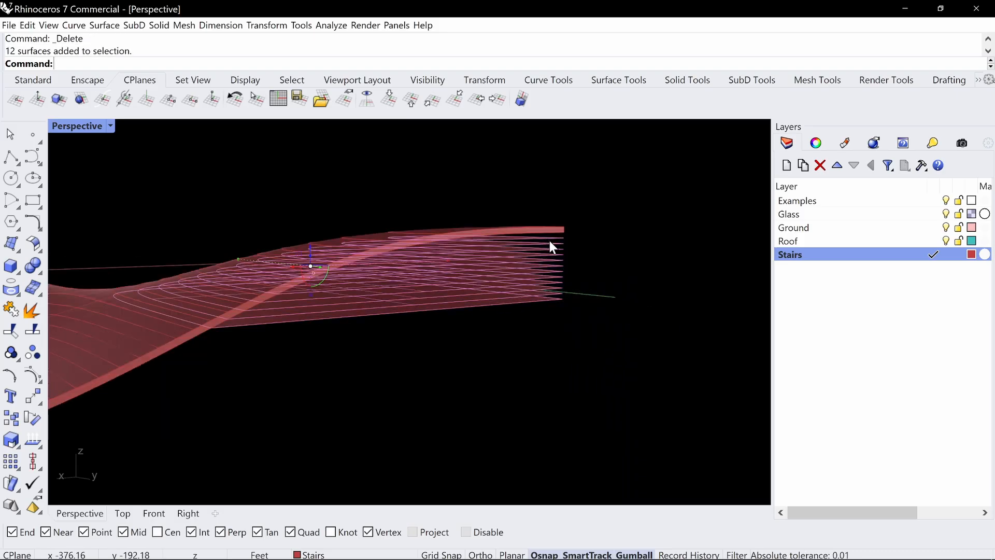
{"action": "right_click_drag", "start_coordinate": [550, 241], "coordinate": [575, 313]}
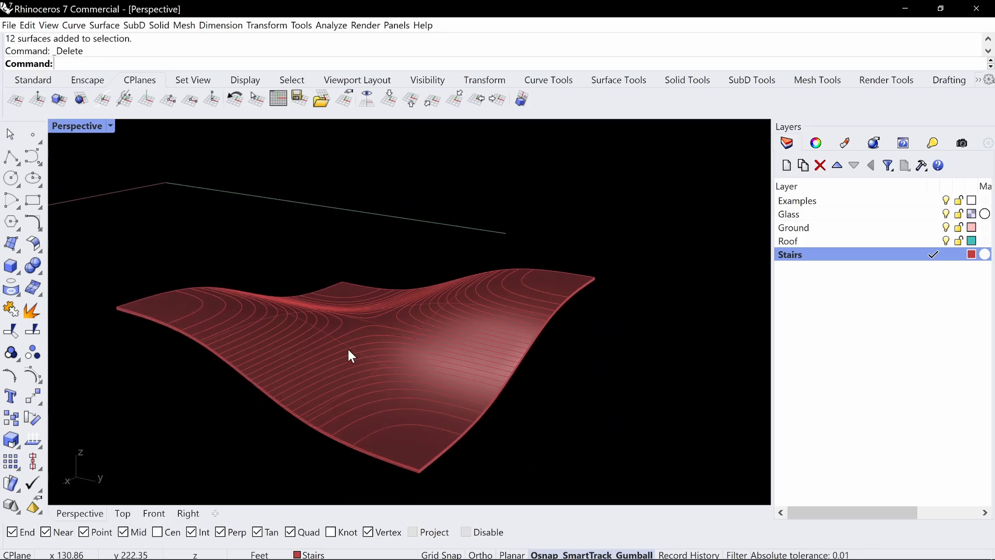
{"action": "left_click", "coordinate": [416, 445]}
{"action": "key", "text": "Delete"}
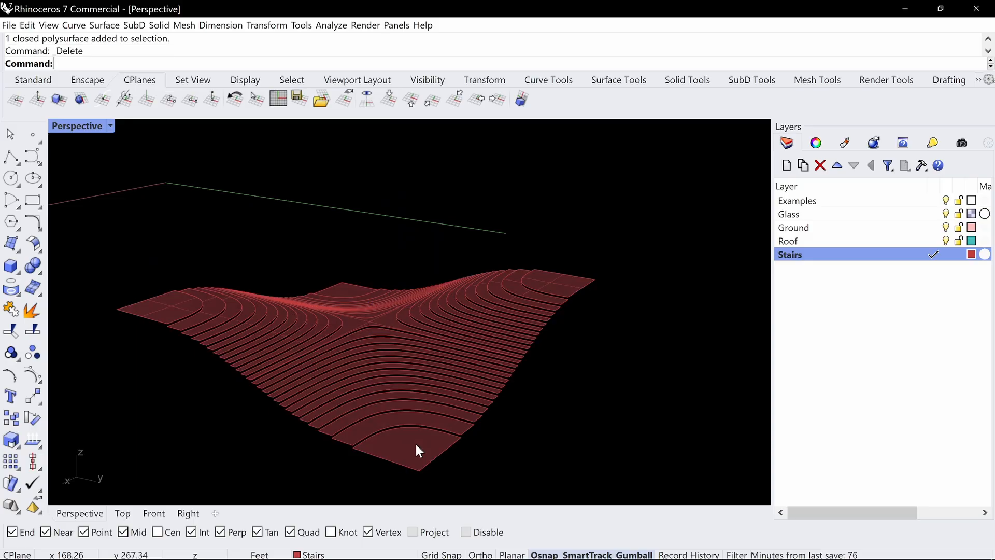
Extrude all the remaining stair tread surfaces 7" downward into solid steps
{"action": "right_click_drag", "start_coordinate": [417, 450], "coordinate": [440, 305]}
{"action": "right_click_drag", "start_coordinate": [565, 331], "coordinate": [529, 330]}
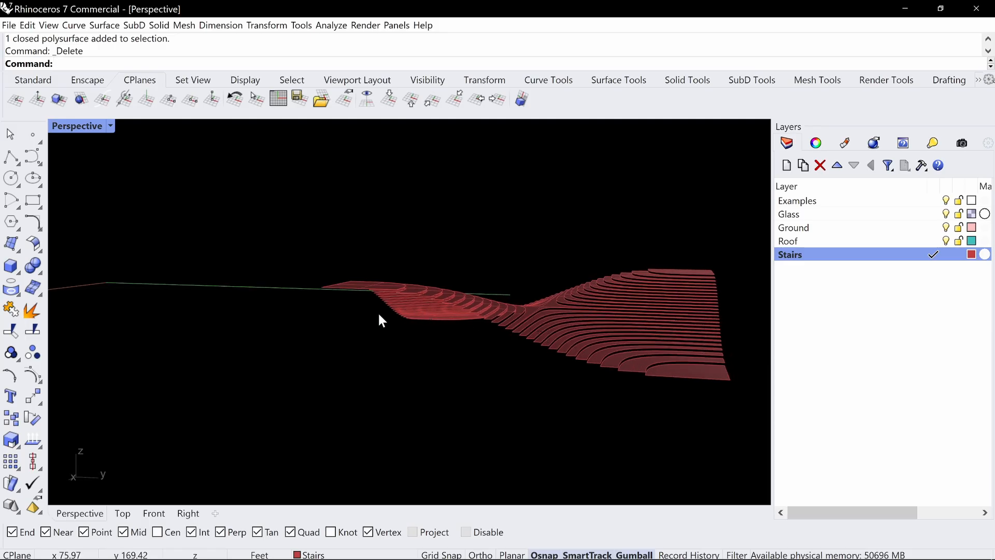
{"action": "right_click_drag", "start_coordinate": [696, 377], "coordinate": [633, 394]}
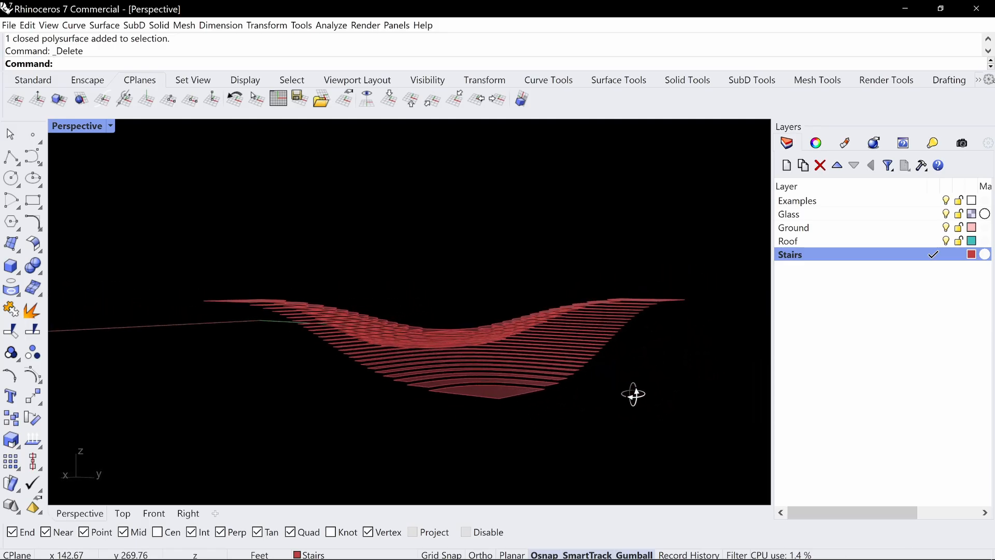
{"action": "right_click_drag", "start_coordinate": [405, 329], "coordinate": [561, 337]}
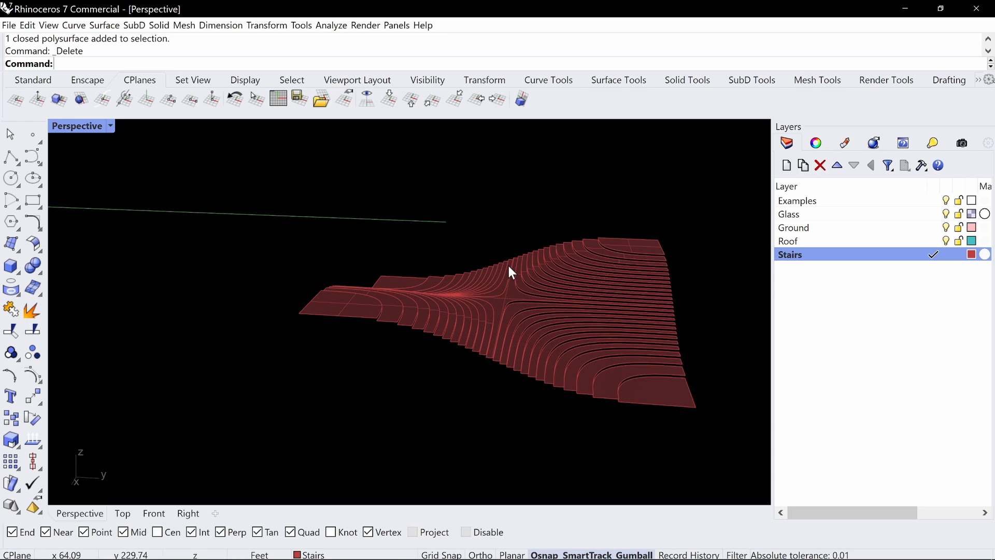
{"action": "right_click_drag", "start_coordinate": [311, 170], "coordinate": [488, 288]}
{"action": "left_click_drag", "start_coordinate": [651, 218], "coordinate": [308, 355]}
{"action": "mouse_move", "coordinate": [442, 271]}
{"action": "right_mouse_down"}
{"action": "mouse_move", "coordinate": [478, 256]}
{"action": "mouse_move", "coordinate": [452, 278]}
{"action": "right_mouse_up"}
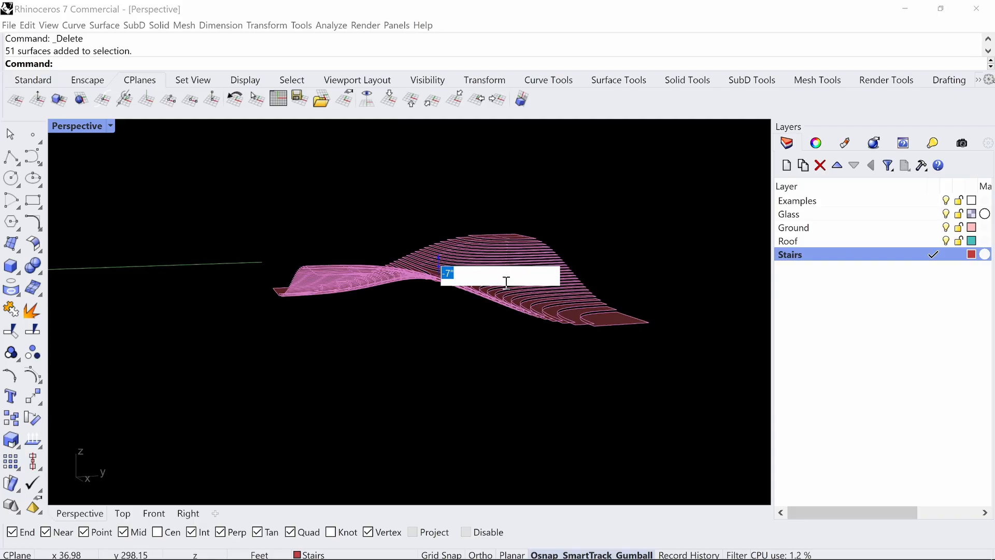
{"action": "key", "text": "Return"}
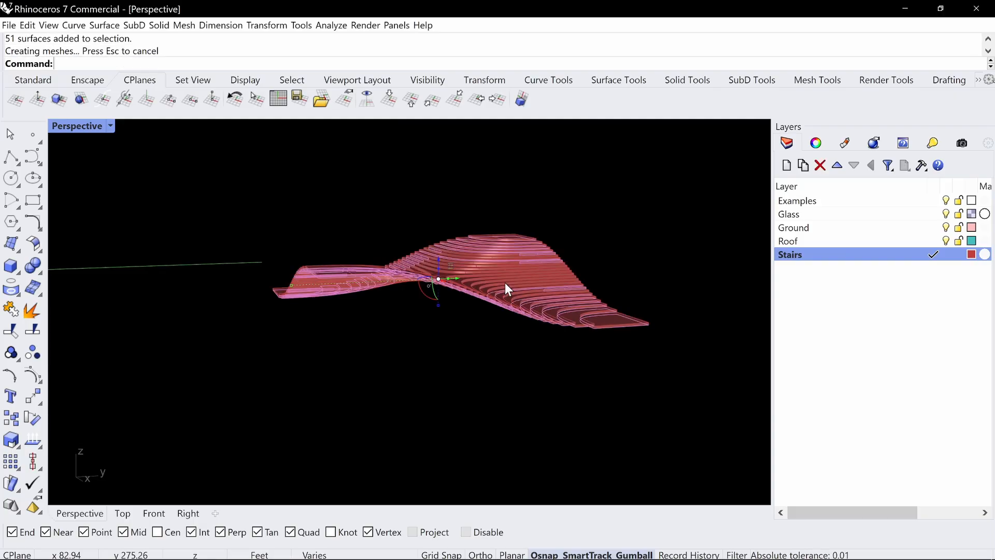
Bring back the hidden objects and set the Perspective viewport to the Rendered display mode
{"action": "right_click_drag", "start_coordinate": [587, 269], "coordinate": [399, 269]}
{"action": "type", "text": "Unisolate"}
{"action": "key", "text": "Return"}
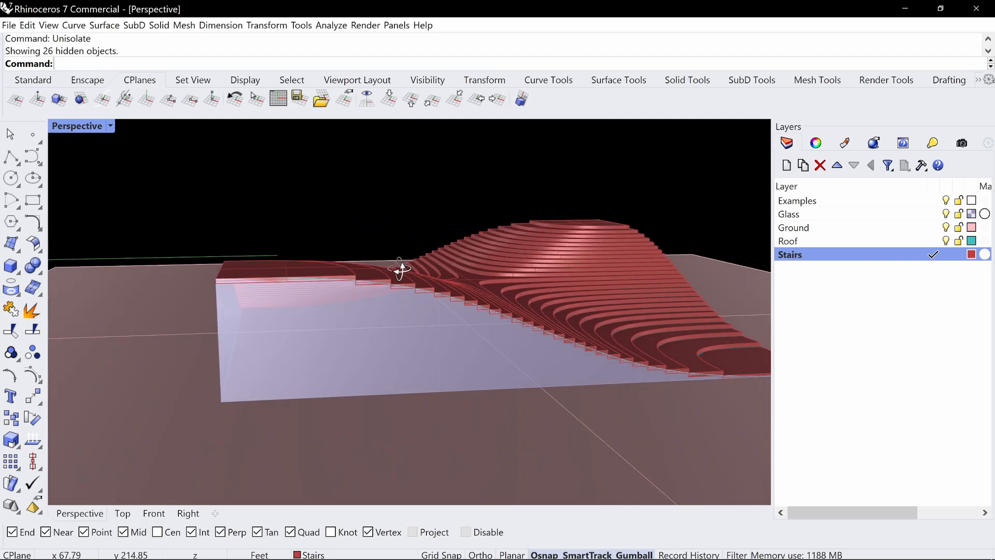
{"action": "mouse_move", "coordinate": [460, 275]}
{"action": "right_mouse_down"}
{"action": "mouse_move", "coordinate": [525, 275]}
{"action": "mouse_move", "coordinate": [491, 261]}
{"action": "mouse_move", "coordinate": [522, 310]}
{"action": "mouse_move", "coordinate": [590, 303]}
{"action": "mouse_move", "coordinate": [489, 270]}
{"action": "right_mouse_up"}
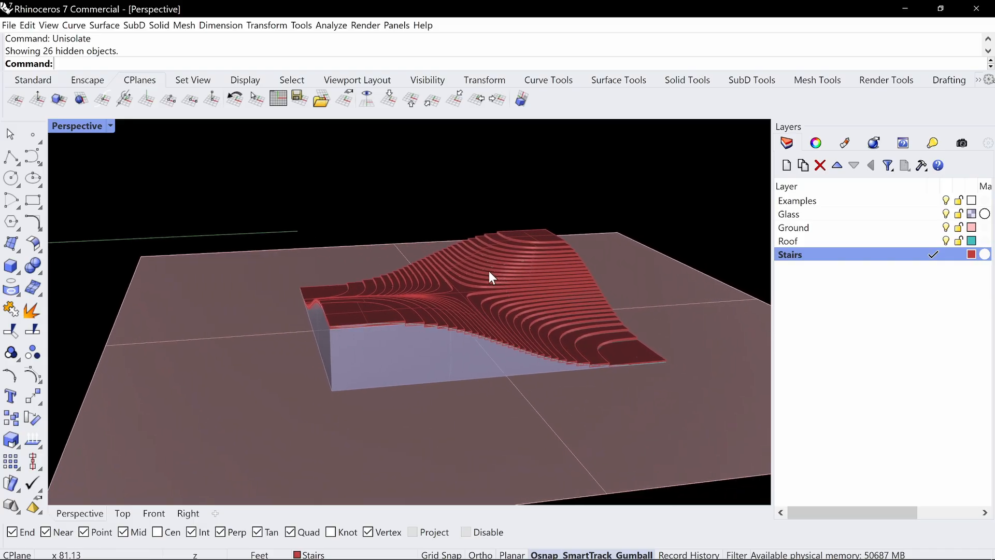
{"action": "left_click", "coordinate": [63, 127]}
{"action": "left_click", "coordinate": [135, 176]}
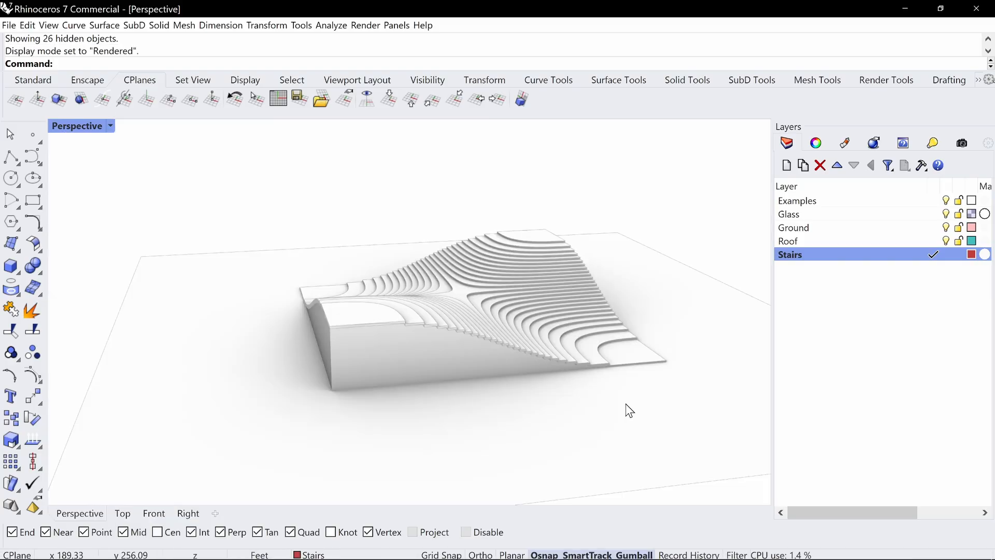
Examine the rendered stepped roof from low side views, up close at the treads, and from above
{"action": "right_click_drag", "start_coordinate": [629, 409], "coordinate": [559, 296]}
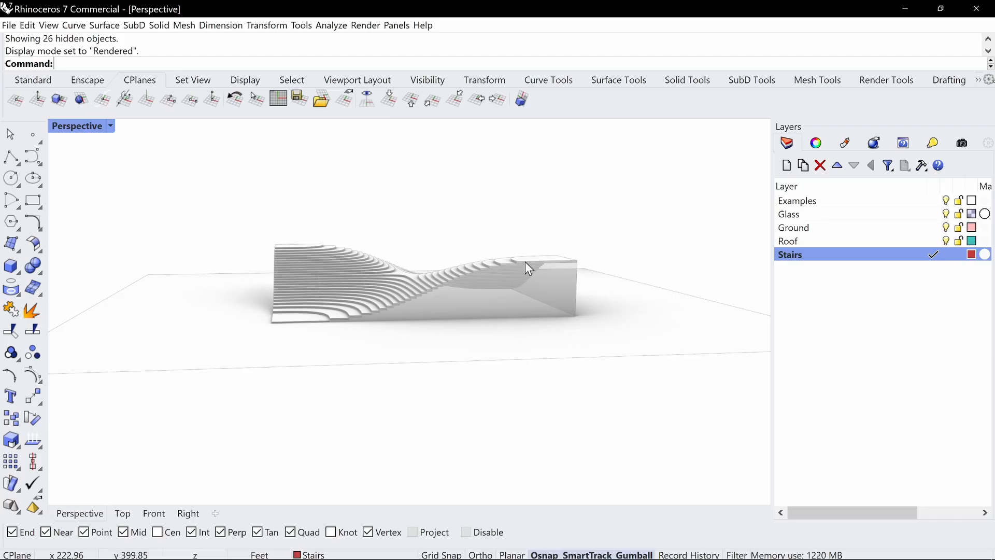
{"action": "scroll", "coordinate": [526, 261], "scroll_direction": "up", "scroll_amount": 3}
{"action": "scroll", "coordinate": [496, 243], "scroll_direction": "up", "scroll_amount": 2}
{"action": "right_click_drag", "start_coordinate": [496, 243], "coordinate": [524, 253]}
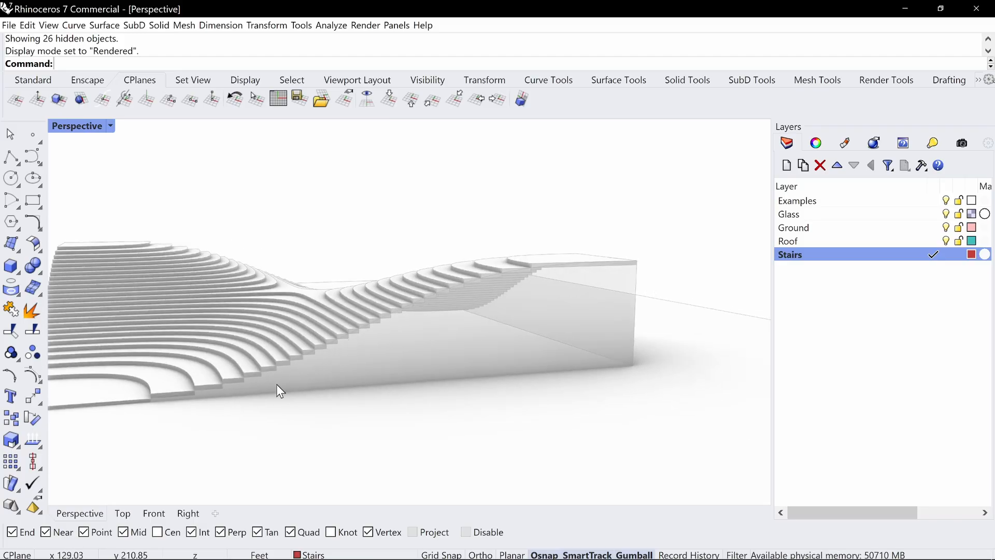
{"action": "right_click_drag", "start_coordinate": [368, 355], "coordinate": [399, 347]}
{"action": "scroll", "coordinate": [399, 348], "scroll_direction": "down", "scroll_amount": 2}
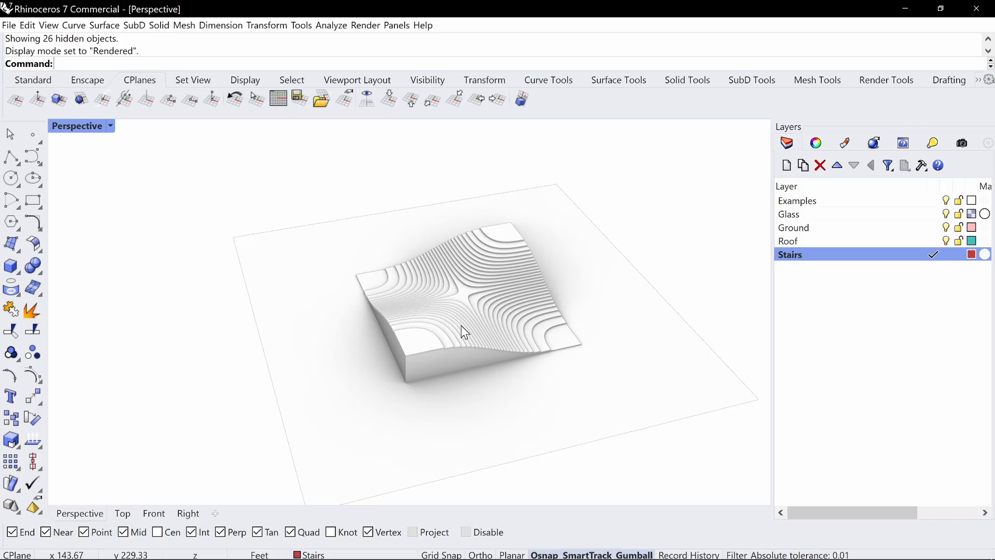
{"action": "scroll", "coordinate": [556, 366], "scroll_direction": "up", "scroll_amount": 3}
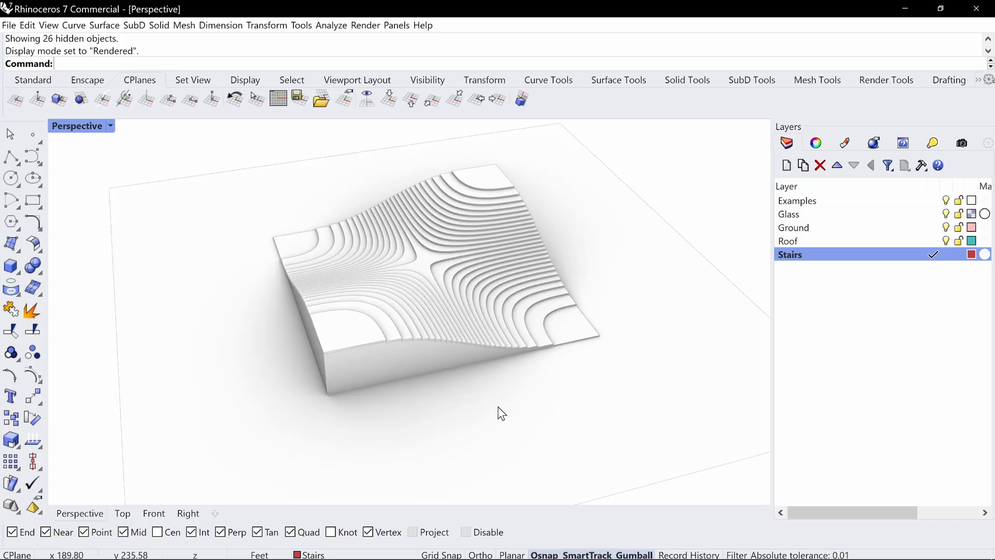
Switch the Perspective viewport from the rendered view of the stepped roof back to the Shaded display mode
{"action": "right_click_drag", "start_coordinate": [499, 407], "coordinate": [514, 365]}
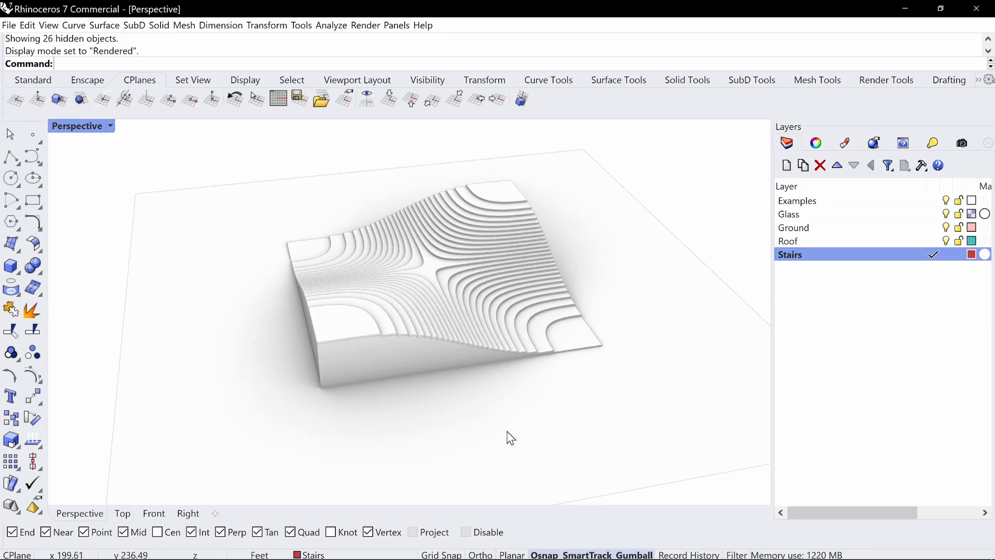
{"action": "right_click_drag", "start_coordinate": [506, 438], "coordinate": [539, 318]}
{"action": "right_click_drag", "start_coordinate": [409, 362], "coordinate": [335, 381]}
{"action": "scroll", "coordinate": [421, 346], "scroll_direction": "up", "scroll_amount": 7}
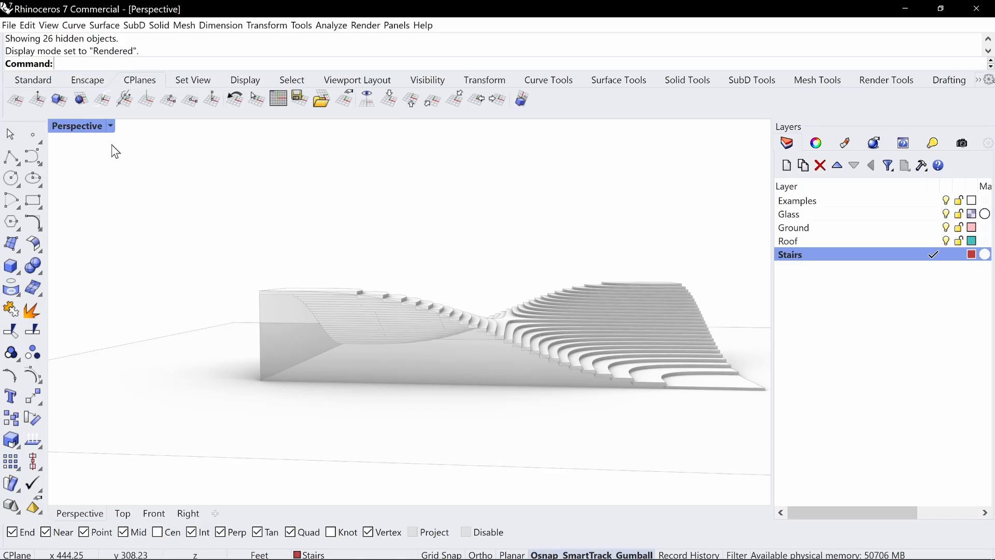
{"action": "left_click", "coordinate": [110, 126]}
{"action": "left_click", "coordinate": [164, 161]}
{"action": "mouse_move", "coordinate": [482, 205]}
{"action": "right_mouse_down"}
{"action": "mouse_move", "coordinate": [429, 242]}
{"action": "mouse_move", "coordinate": [446, 247]}
{"action": "mouse_move", "coordinate": [412, 324]}
{"action": "right_mouse_up"}
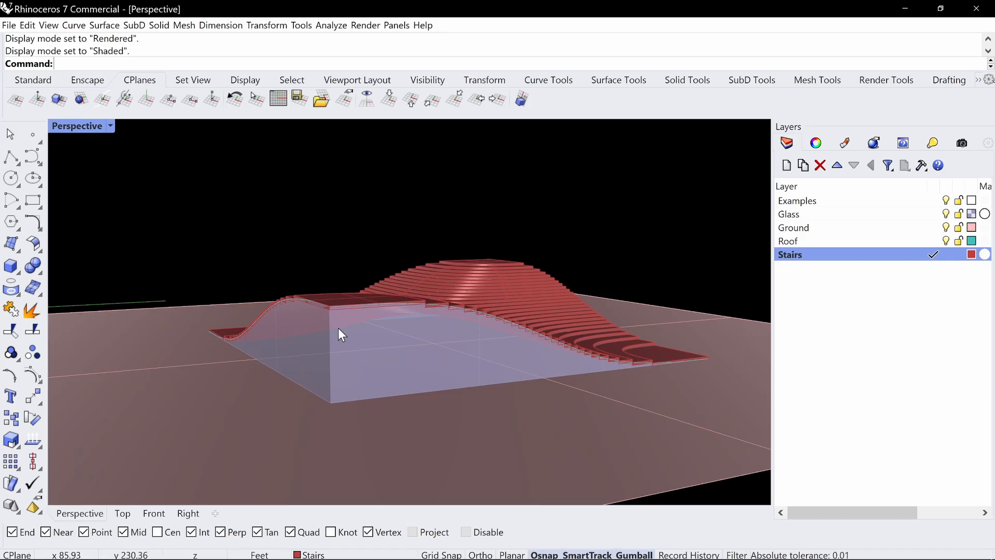
Duplicate the surface on the Roof layer in place and hide one copy
{"action": "right_click", "coordinate": [794, 238]}
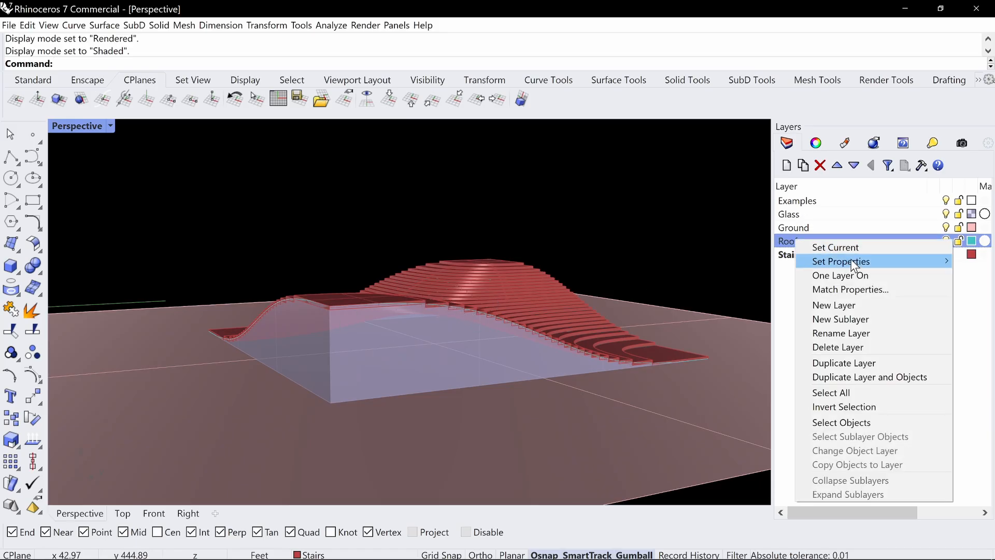
{"action": "left_click", "coordinate": [858, 422]}
{"action": "right_click_drag", "start_coordinate": [487, 358], "coordinate": [468, 327]}
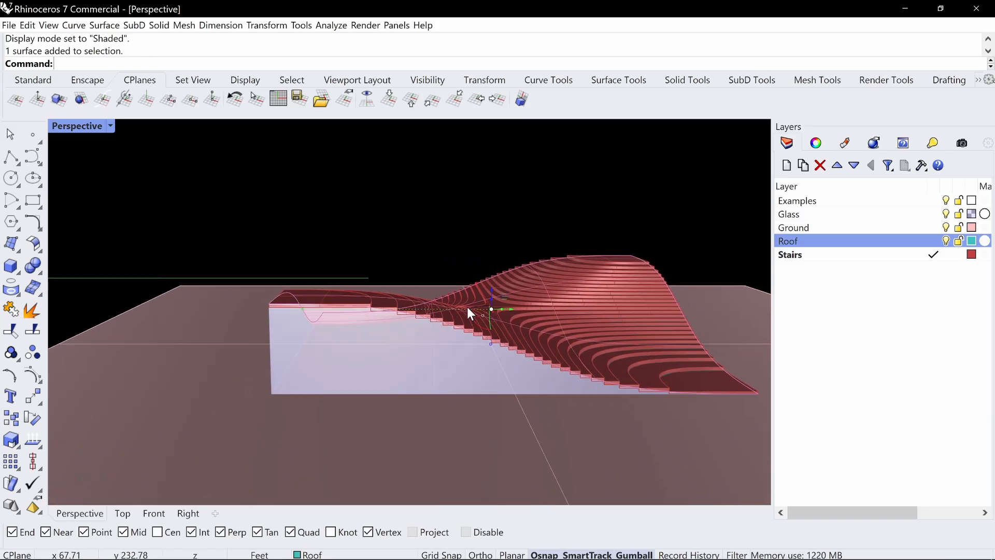
{"action": "key", "text": "ctrl+c"}
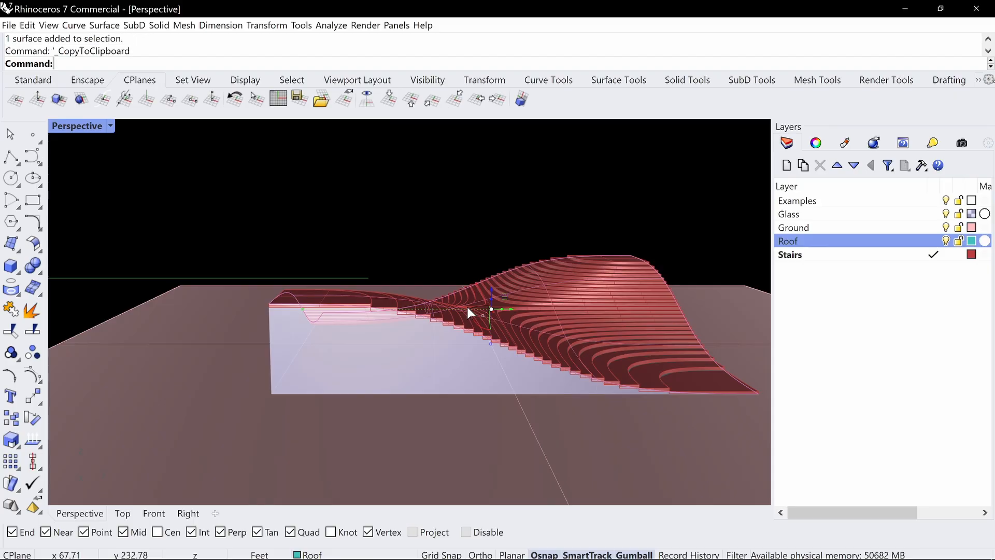
{"action": "key", "text": "ctrl+v"}
{"action": "type", "text": "Hide"}
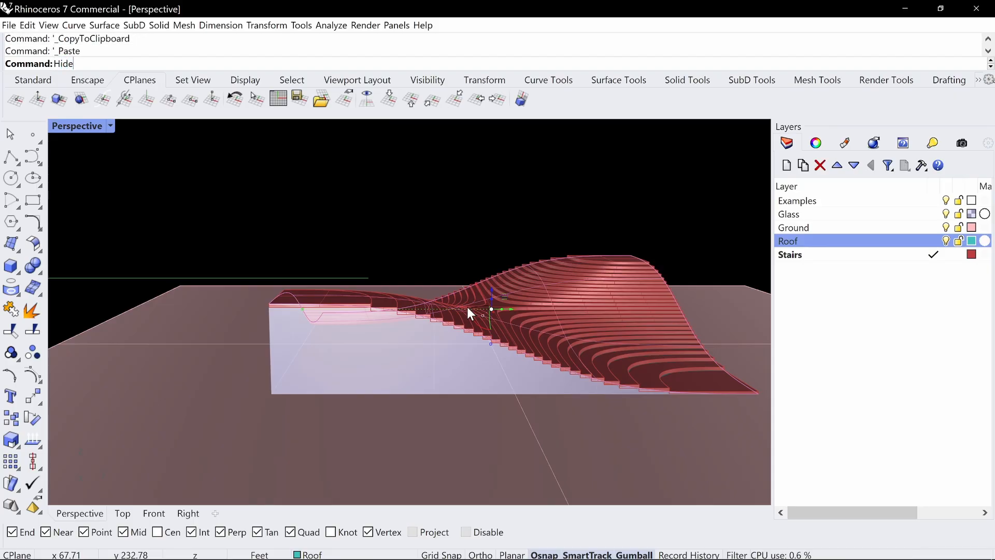
{"action": "key", "text": "Return"}
{"action": "scroll", "coordinate": [406, 320], "scroll_direction": "up", "scroll_amount": 2}
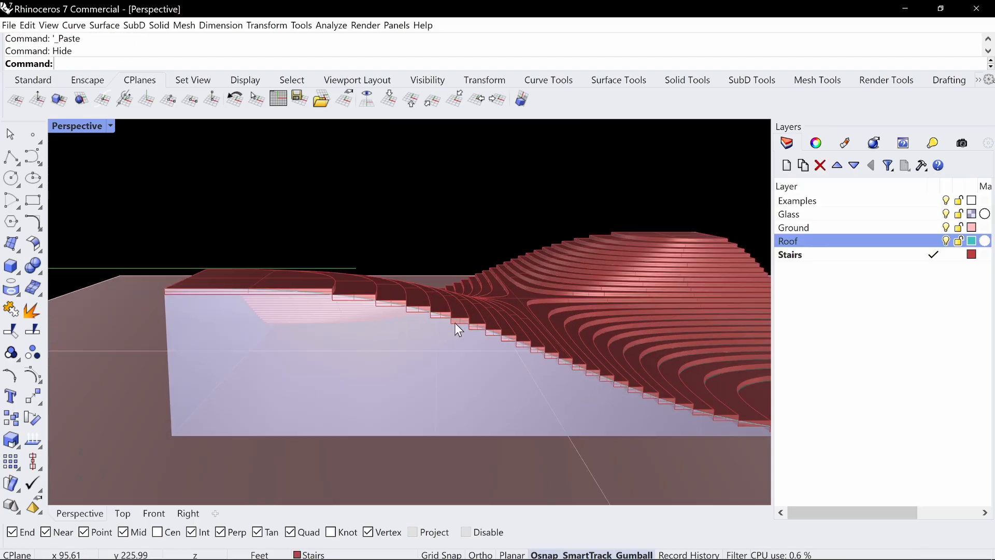
Extrude the visible surface on the Roof layer 2.5 feet downward to thicken it beneath the stairs
{"action": "left_click", "coordinate": [791, 254]}
{"action": "right_click", "coordinate": [792, 242]}
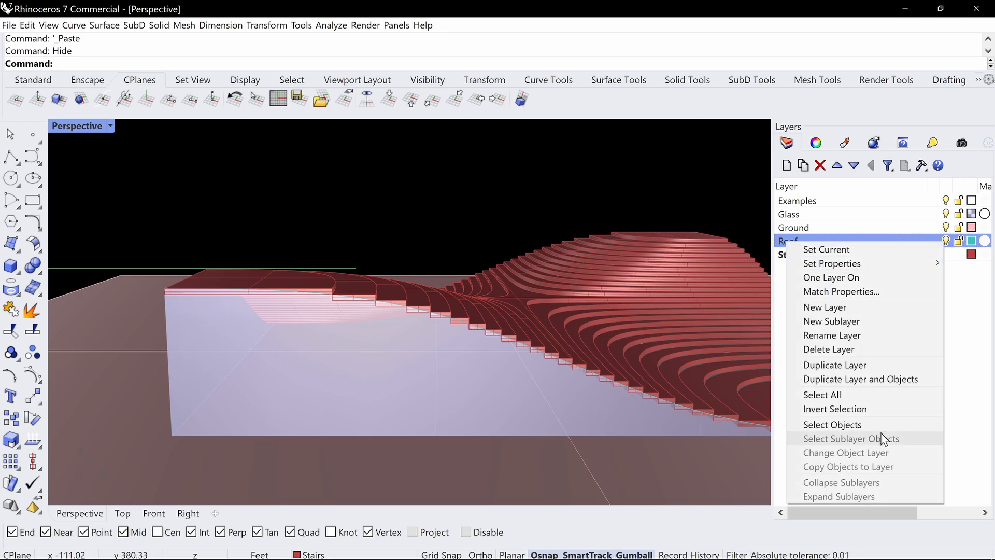
{"action": "left_click", "coordinate": [832, 425]}
{"action": "right_click_drag", "start_coordinate": [518, 335], "coordinate": [530, 296]}
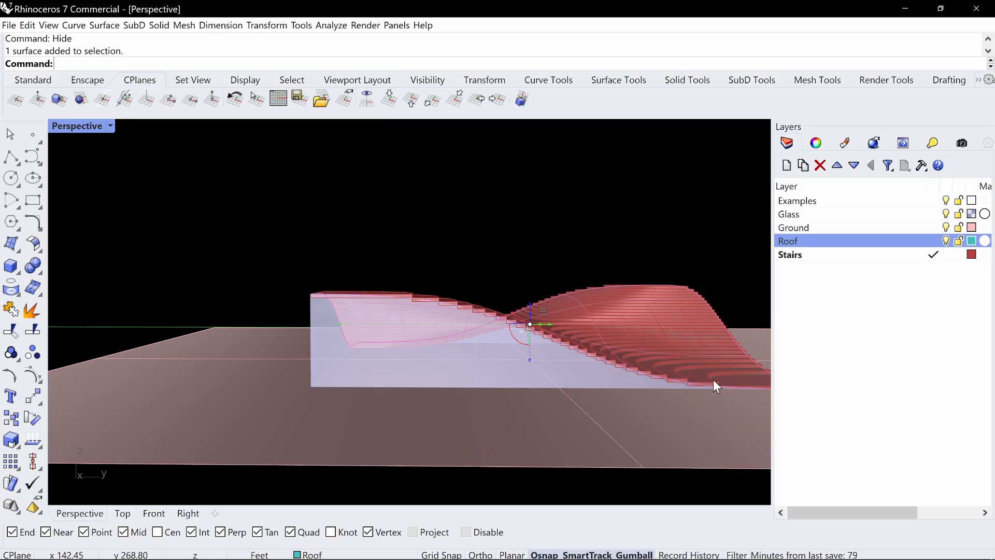
{"action": "right_click_drag", "start_coordinate": [575, 326], "coordinate": [559, 312]}
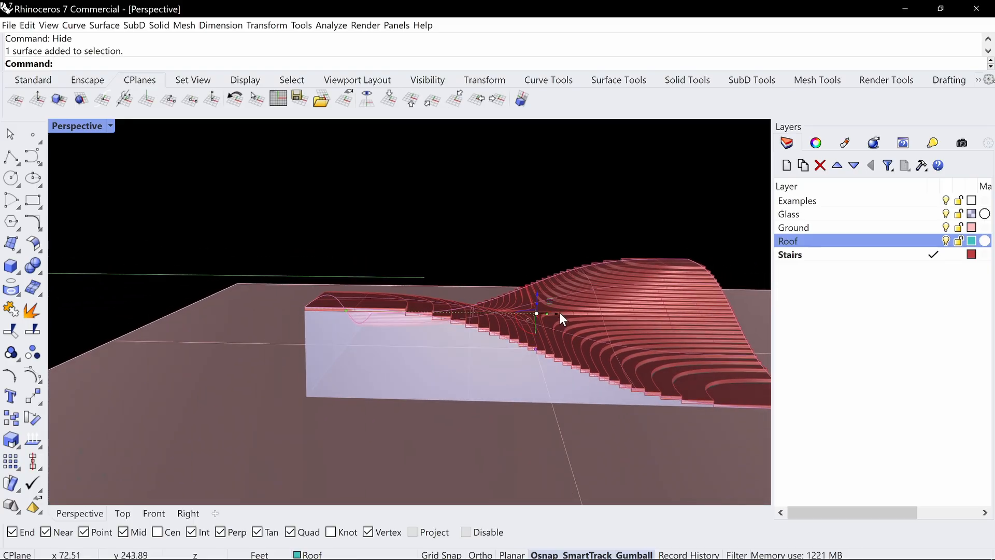
{"action": "left_click", "coordinate": [538, 294]}
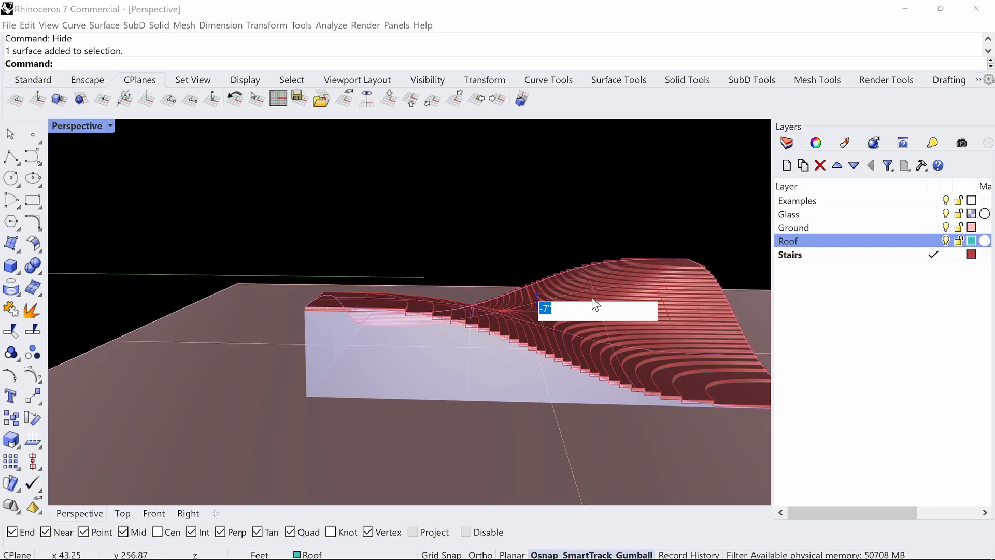
{"action": "type", "text": "-2"}
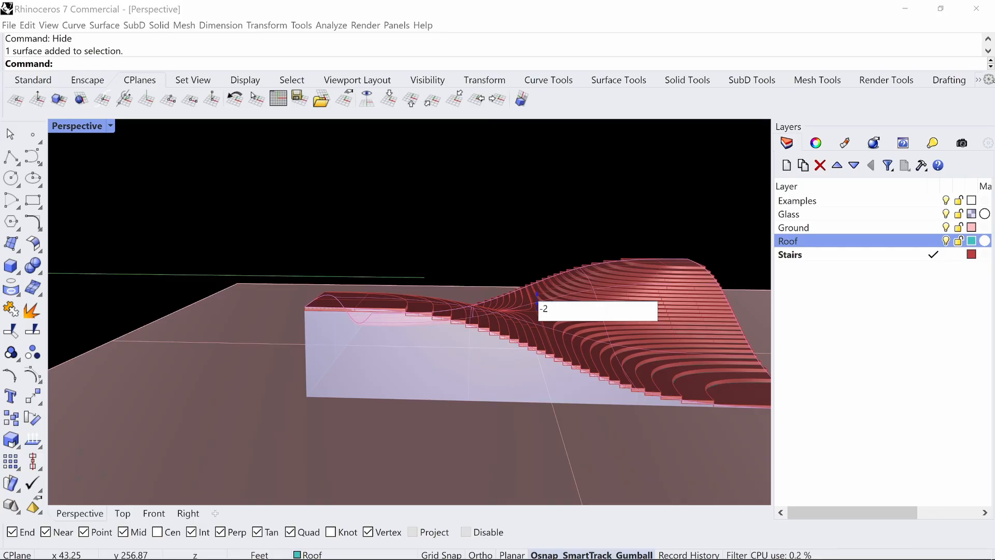
{"action": "type", "text": ".5"}
{"action": "key", "text": "Return"}
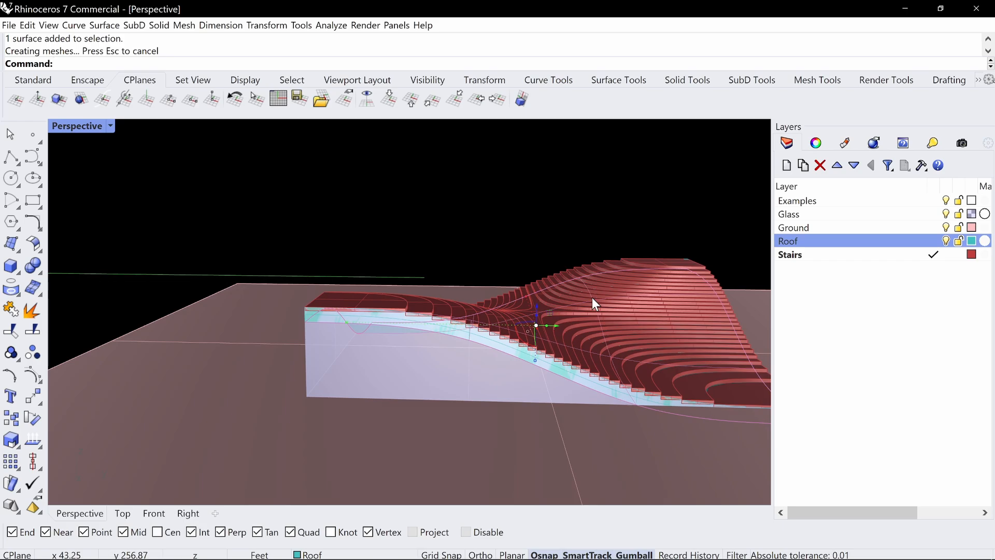
{"action": "key", "text": "Escape"}
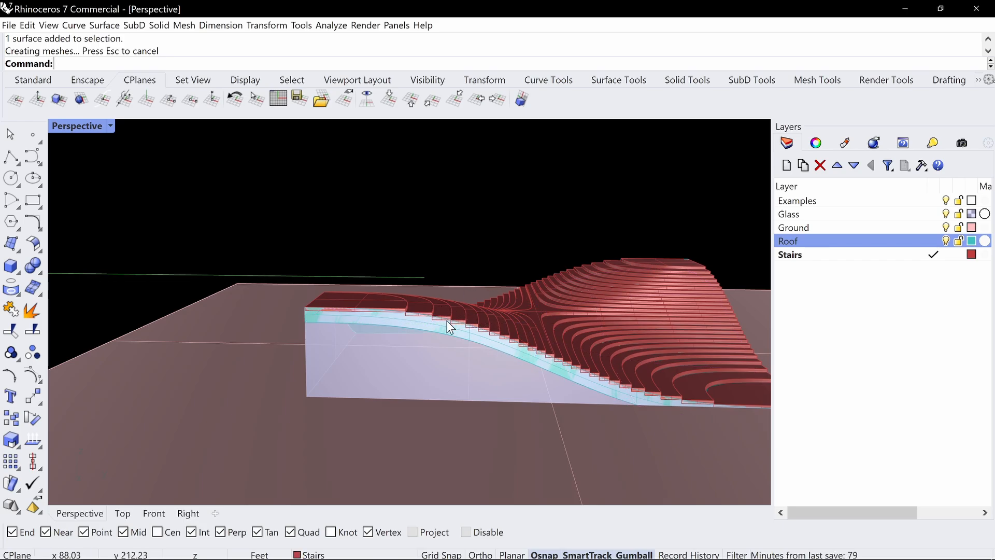
Group all the step solids on the Stairs layer
{"action": "right_click_drag", "start_coordinate": [379, 297], "coordinate": [622, 316]}
{"action": "right_click", "coordinate": [789, 256]}
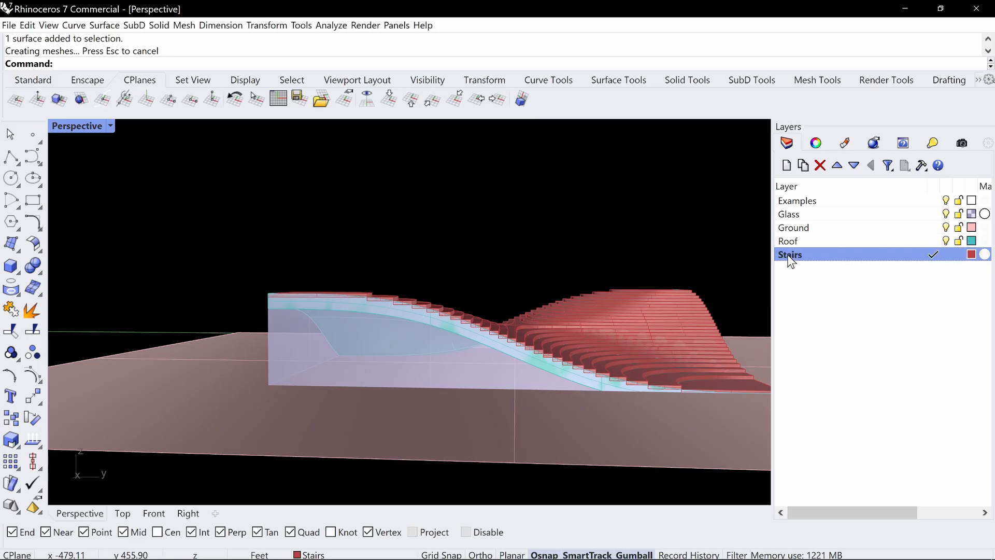
{"action": "left_click", "coordinate": [833, 439]}
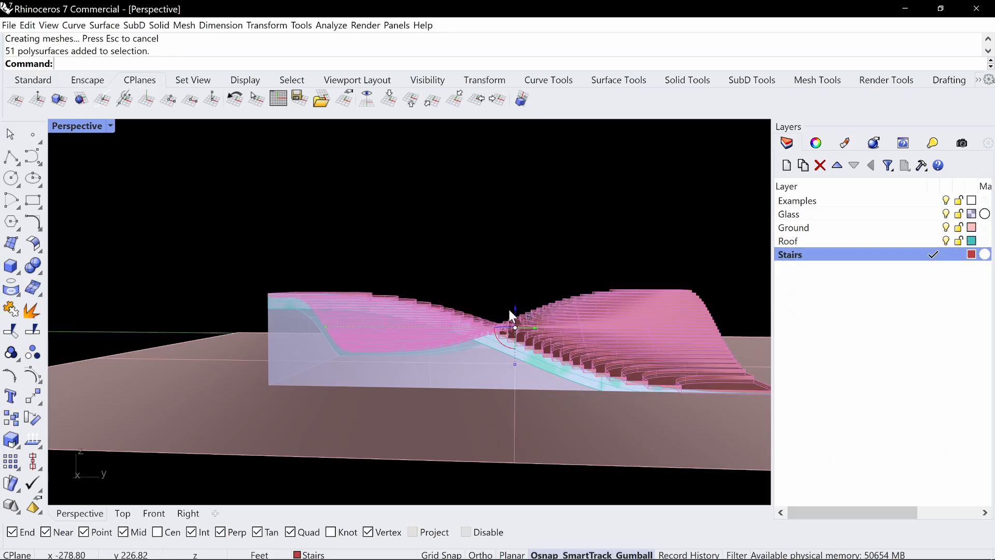
{"action": "right_click_drag", "start_coordinate": [624, 260], "coordinate": [617, 278]}
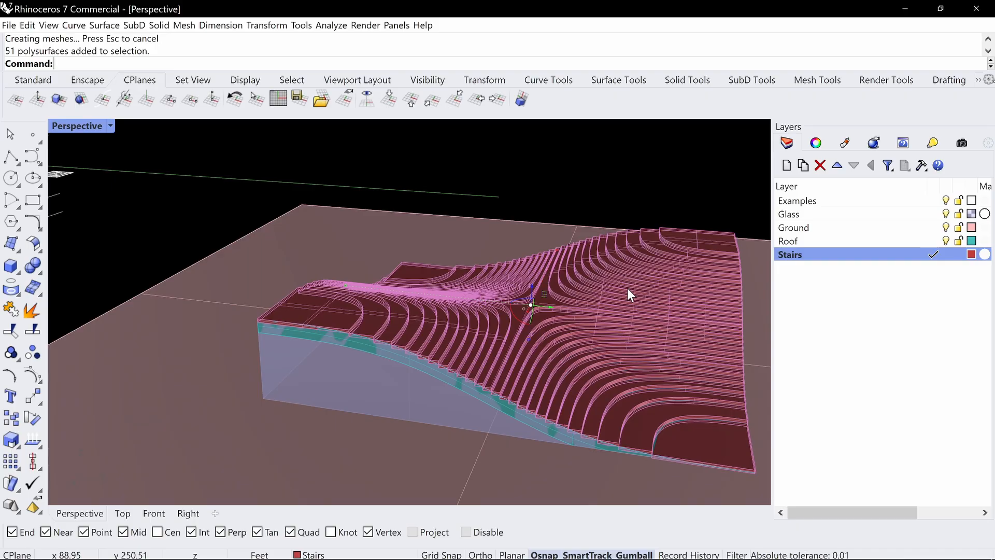
{"action": "type", "text": "Group"}
{"action": "key", "text": "Return"}
Duplicate the grouped stairs in place and hide one copy
{"action": "key", "text": "ctrl+c"}
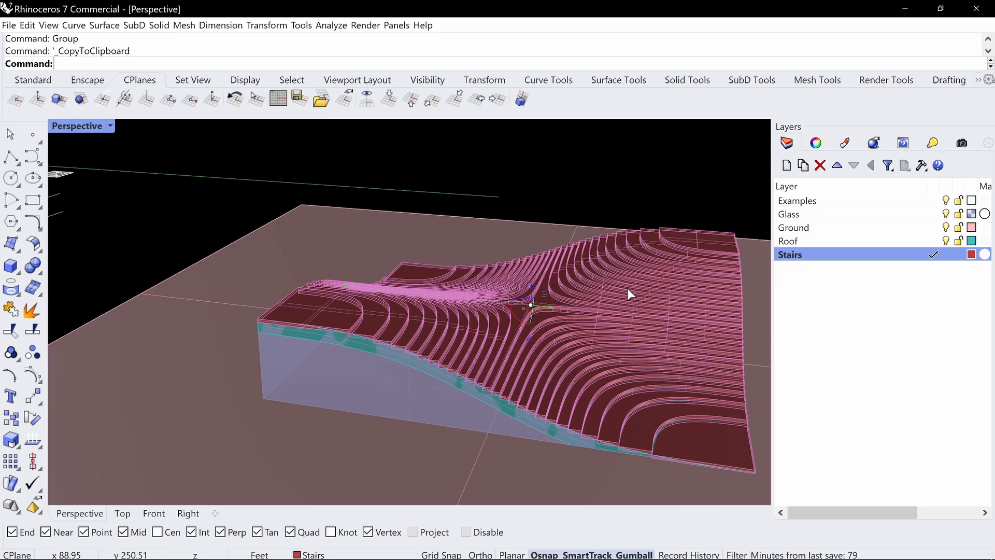
{"action": "key", "text": "ctrl+v"}
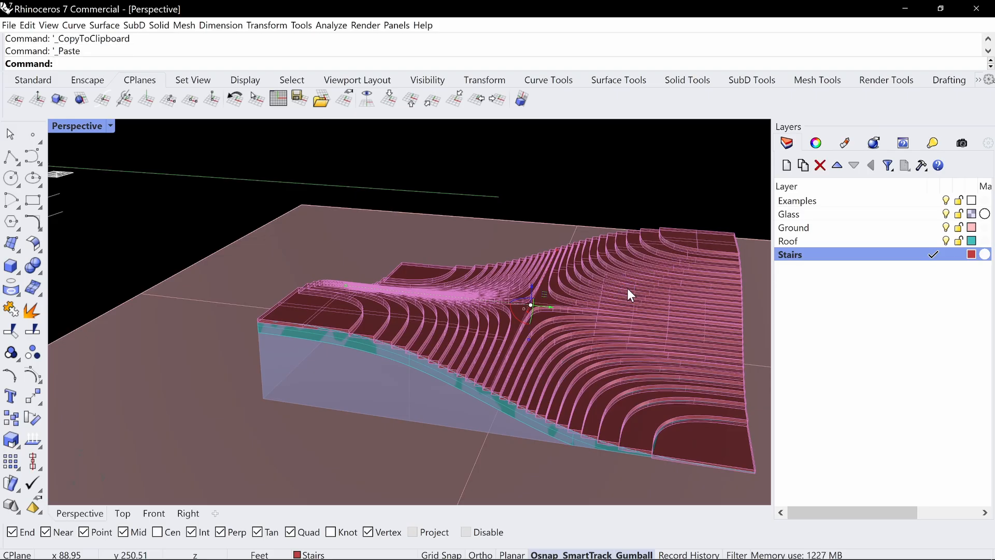
{"action": "type", "text": "Hide"}
{"action": "key", "text": "Return"}
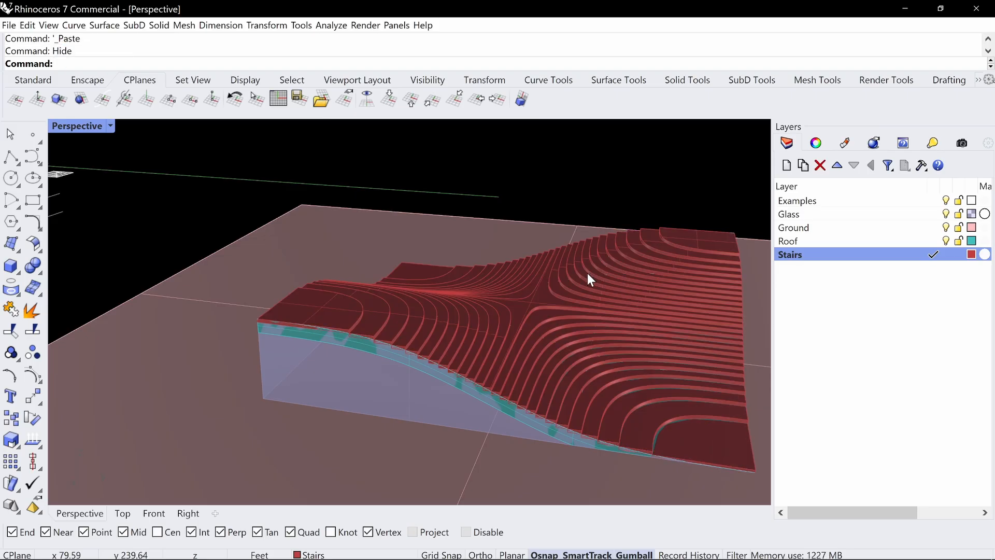
Isolate the objects on the Stairs and Roof layers, hiding the glass walls and ground
{"action": "left_click", "coordinate": [527, 307]}
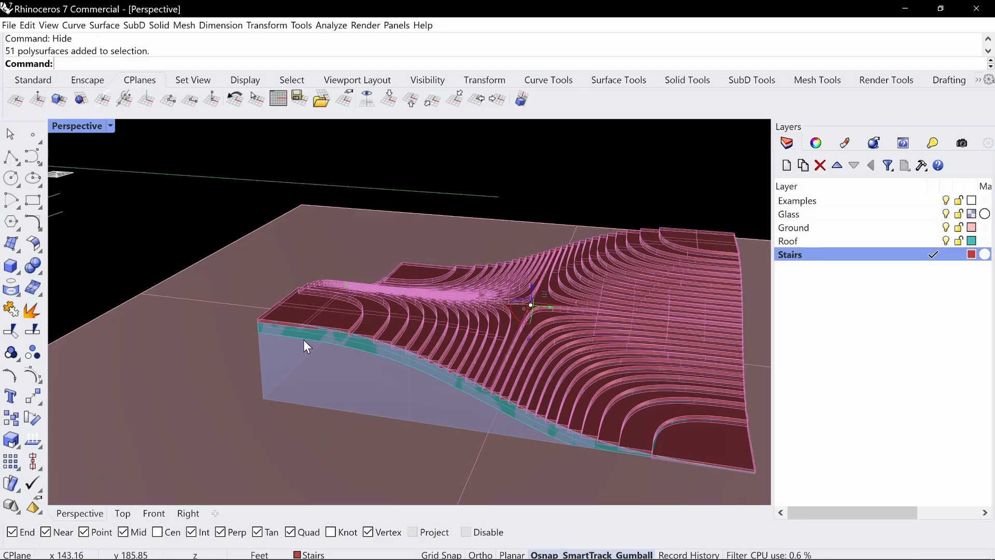
{"action": "scroll", "coordinate": [303, 340], "scroll_direction": "up", "scroll_amount": 3}
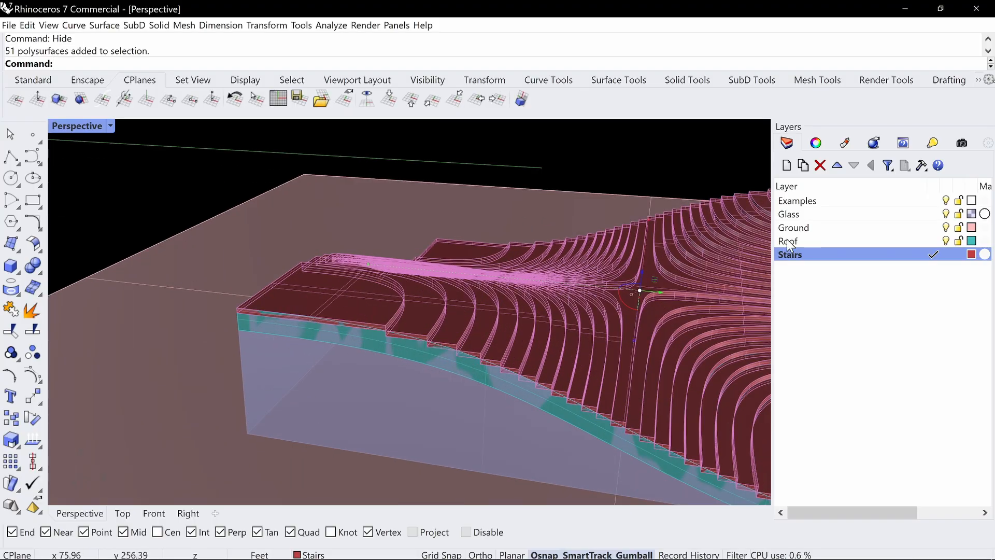
{"action": "right_click", "coordinate": [791, 256]}
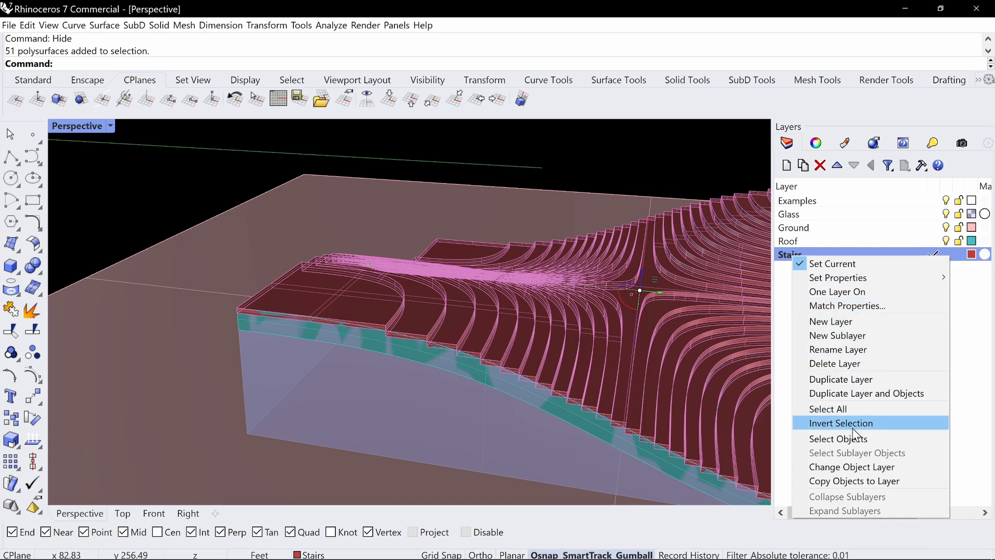
{"action": "left_click", "coordinate": [829, 438]}
{"action": "right_click", "coordinate": [812, 241]}
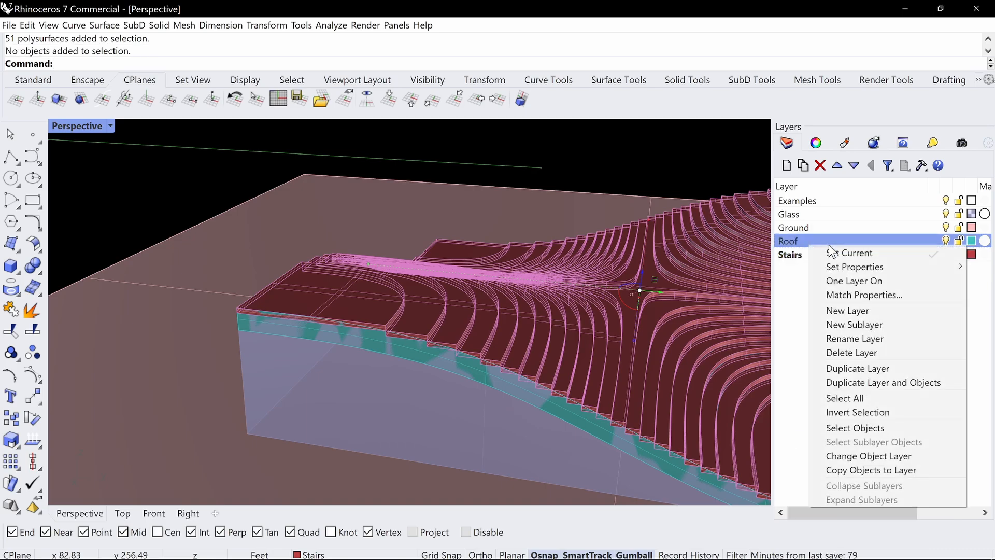
{"action": "left_click", "coordinate": [825, 428]}
{"action": "right_click_drag", "start_coordinate": [427, 345], "coordinate": [380, 277]}
{"action": "type", "text": "Isolate"}
{"action": "key", "text": "Return"}
{"action": "key", "text": "Escape"}
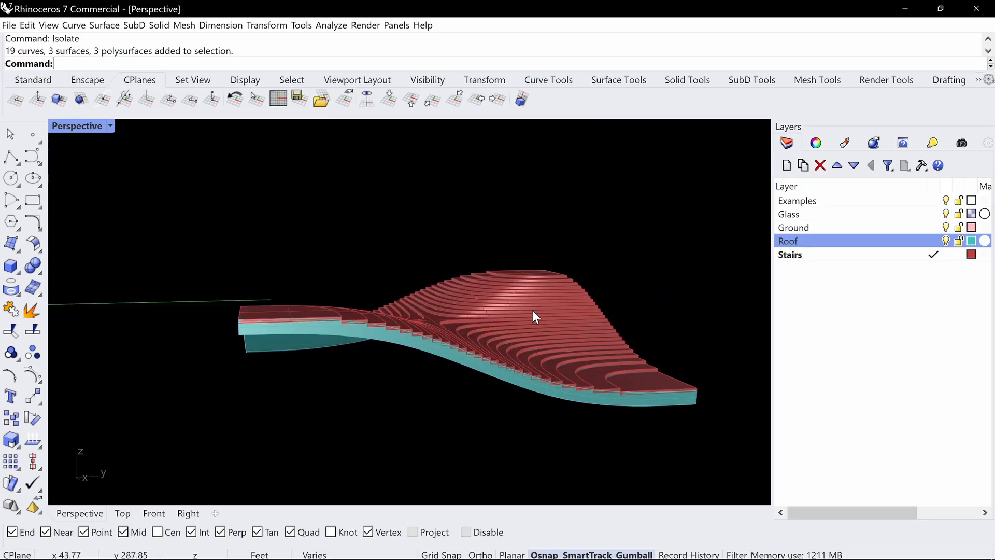
Merge all the stair solids and the thickened roof into one solid with BooleanUnion
{"action": "right_click_drag", "start_coordinate": [533, 311], "coordinate": [498, 297]}
{"action": "type", "text": "Bo"}
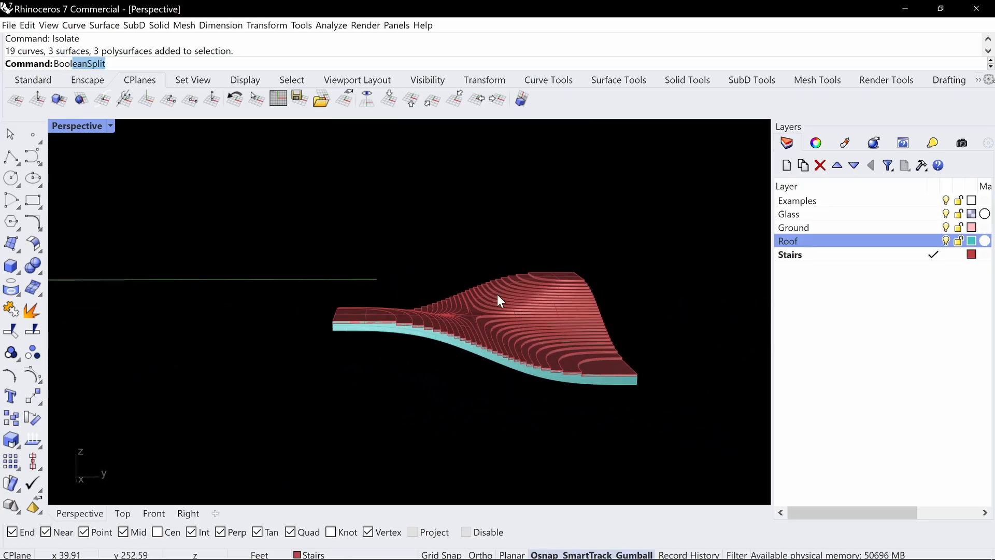
{"action": "type", "text": "ol"}
{"action": "key", "text": "Down"}
{"action": "key", "text": "Down"}
{"action": "key", "text": "Down"}
{"action": "key", "text": "Down"}
{"action": "key", "text": "Down"}
{"action": "key", "text": "Return"}
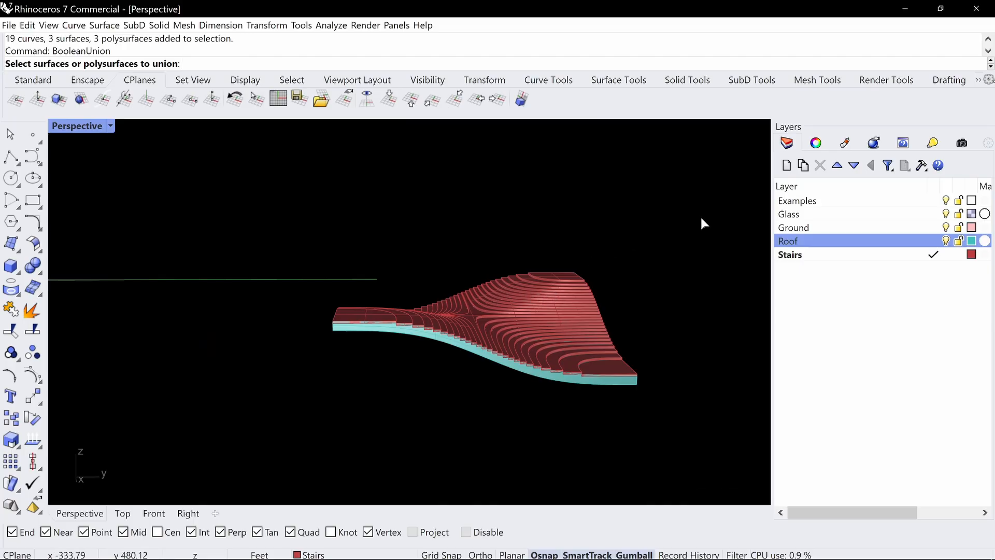
{"action": "left_click_drag", "start_coordinate": [701, 223], "coordinate": [208, 405]}
{"action": "key", "text": "Return"}
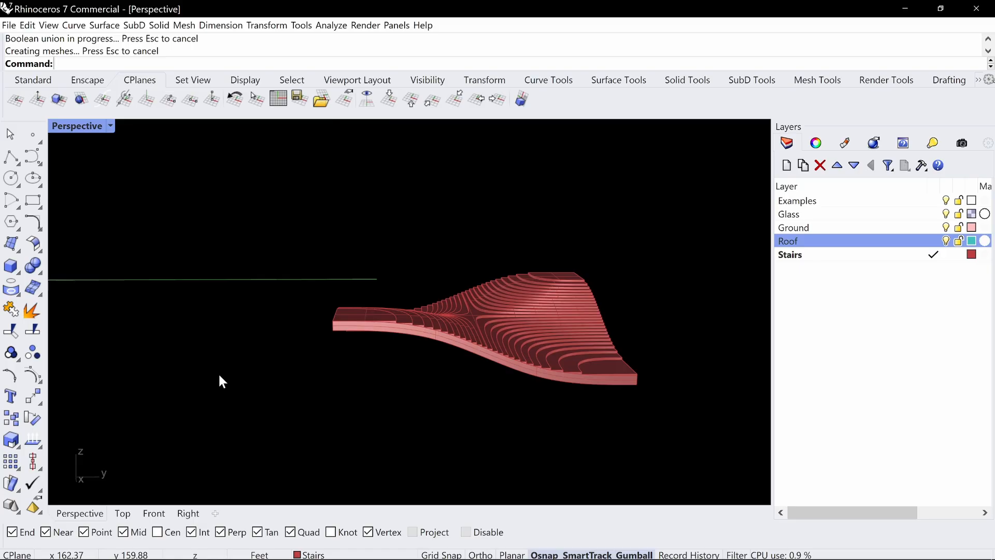
Examine the merged stair roof up close along its stepped edge and from below, and check for leftover curves with SelCrv
{"action": "scroll", "coordinate": [608, 366], "scroll_direction": "up", "scroll_amount": 5}
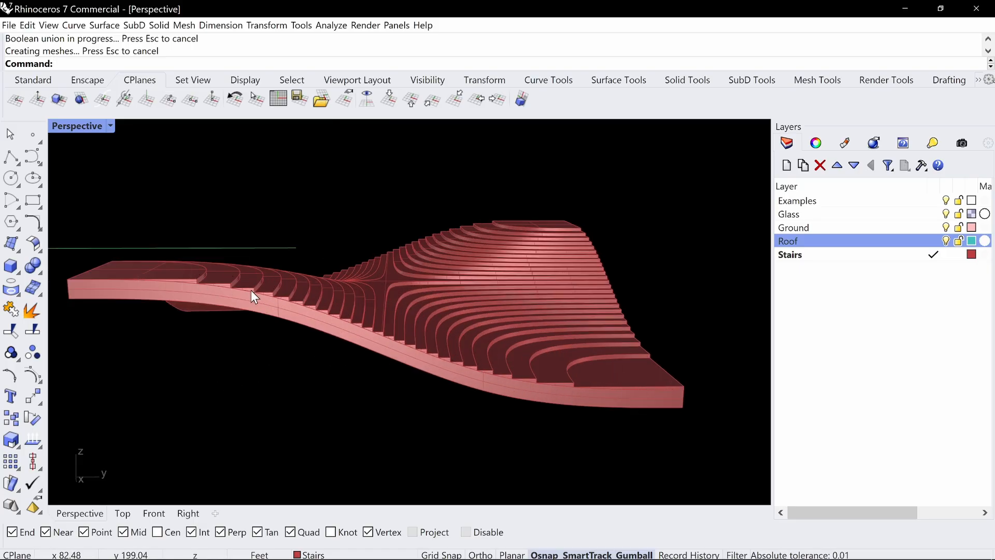
{"action": "scroll", "coordinate": [251, 291], "scroll_direction": "up", "scroll_amount": 4}
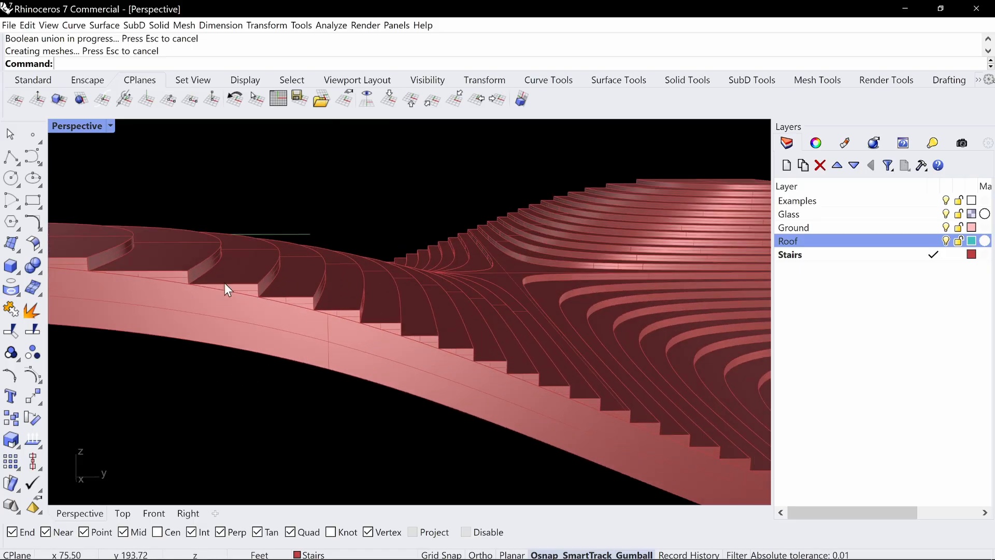
{"action": "left_click", "coordinate": [343, 322]}
{"action": "right_click_drag", "start_coordinate": [346, 318], "coordinate": [359, 293]}
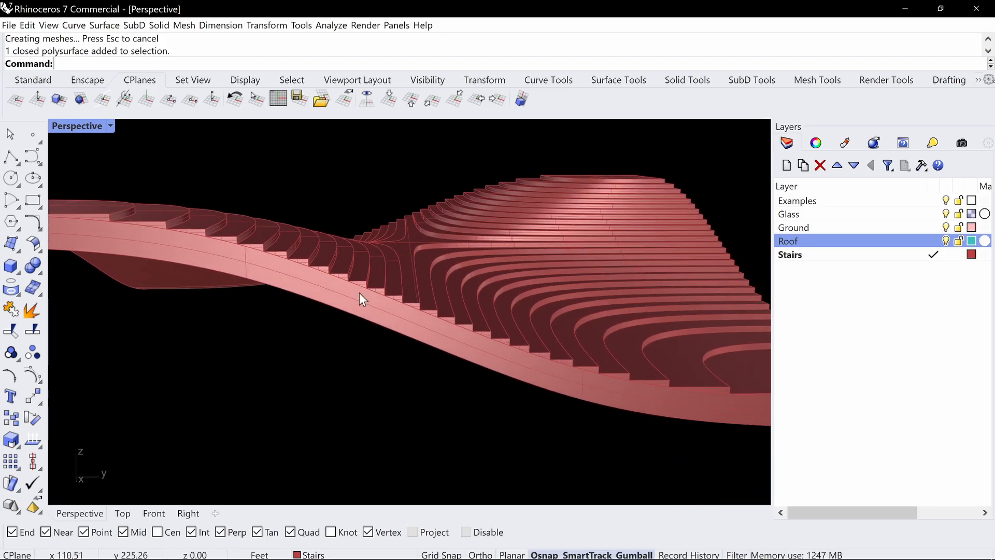
{"action": "key", "text": "Return"}
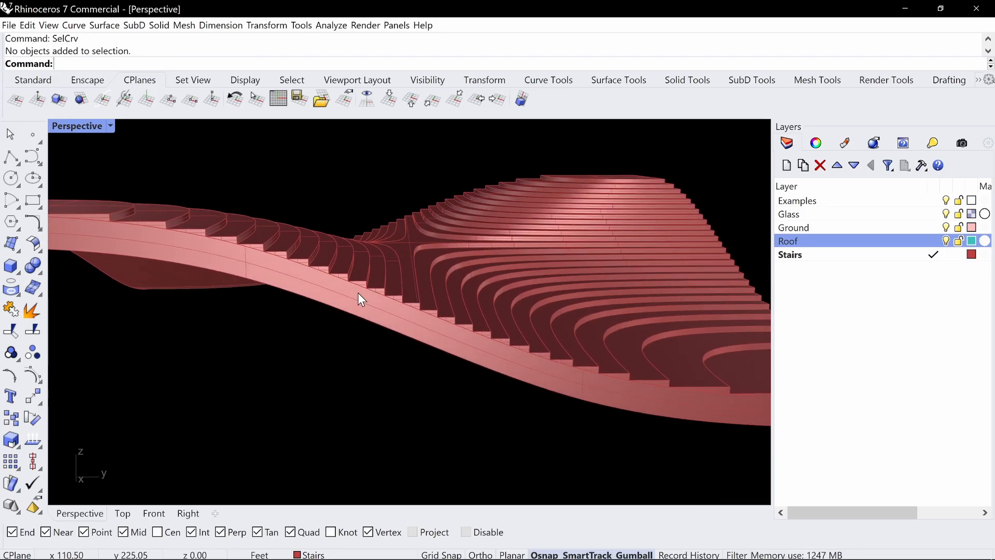
{"action": "right_click_drag", "start_coordinate": [606, 322], "coordinate": [643, 338]}
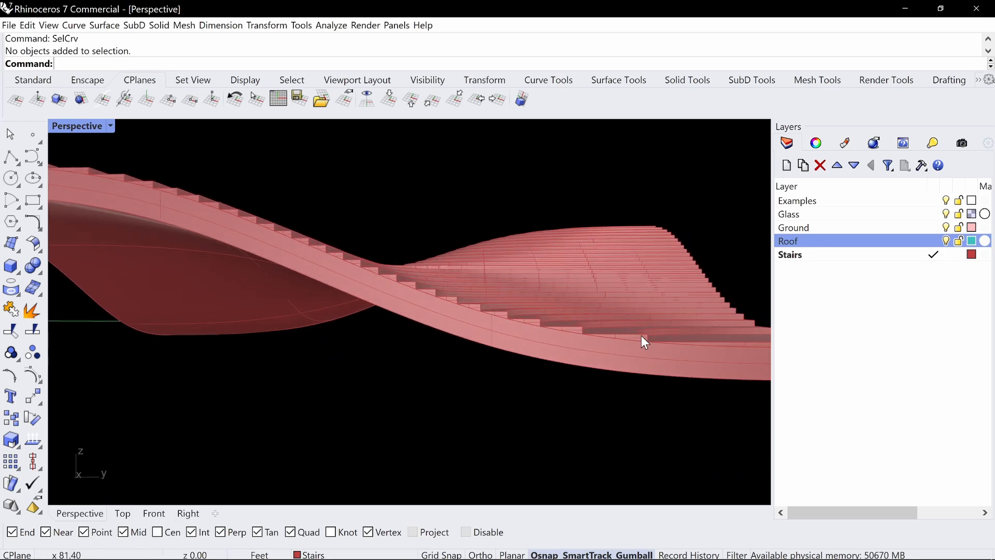
{"action": "scroll", "coordinate": [527, 291], "scroll_direction": "down", "scroll_amount": 5}
{"action": "right_click_drag", "start_coordinate": [526, 291], "coordinate": [511, 325]}
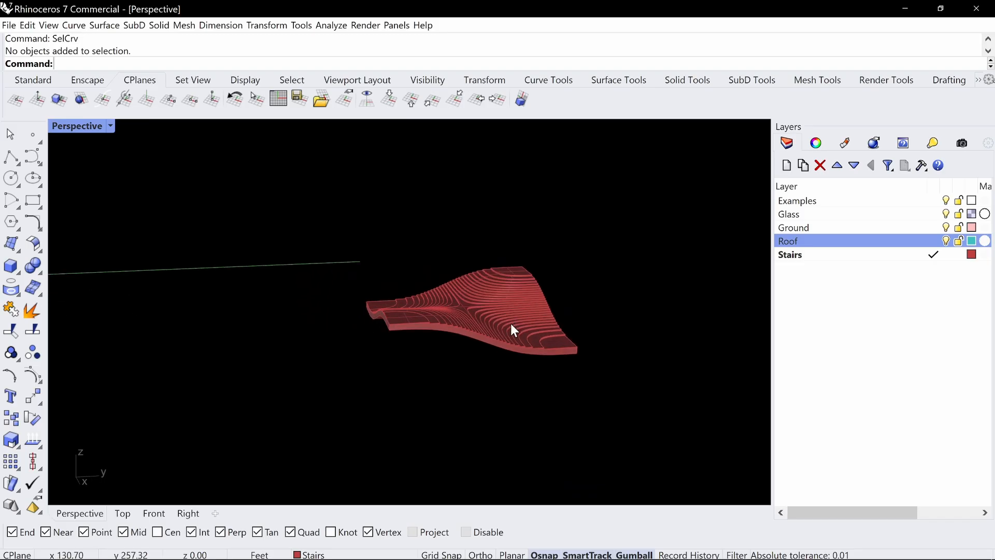
Try moving the merged stair roof straight up as one solid, and undo the move
{"action": "left_click", "coordinate": [501, 294]}
{"action": "right_click_drag", "start_coordinate": [509, 286], "coordinate": [595, 261]}
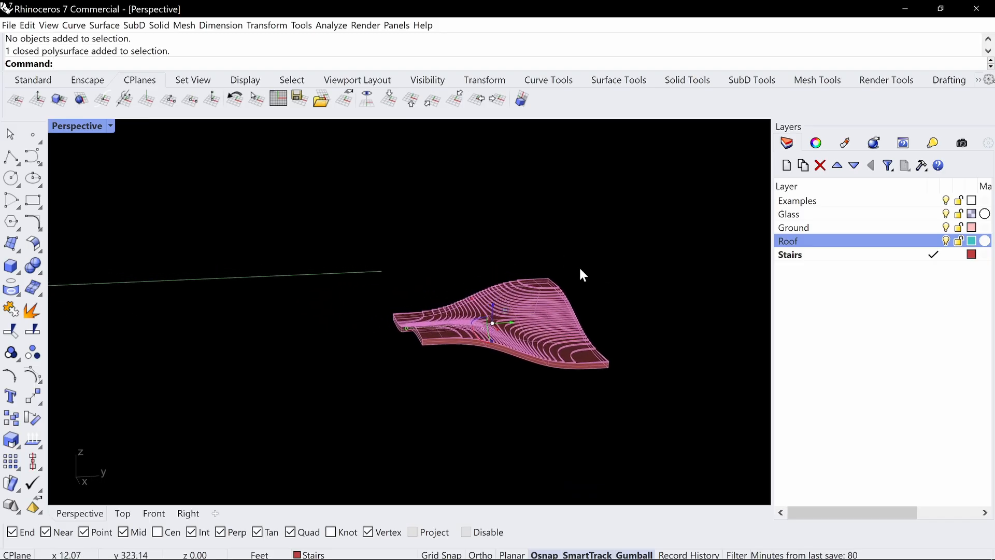
{"action": "left_click_drag", "start_coordinate": [493, 301], "coordinate": [493, 217]}
{"action": "key", "text": "ctrl+z"}
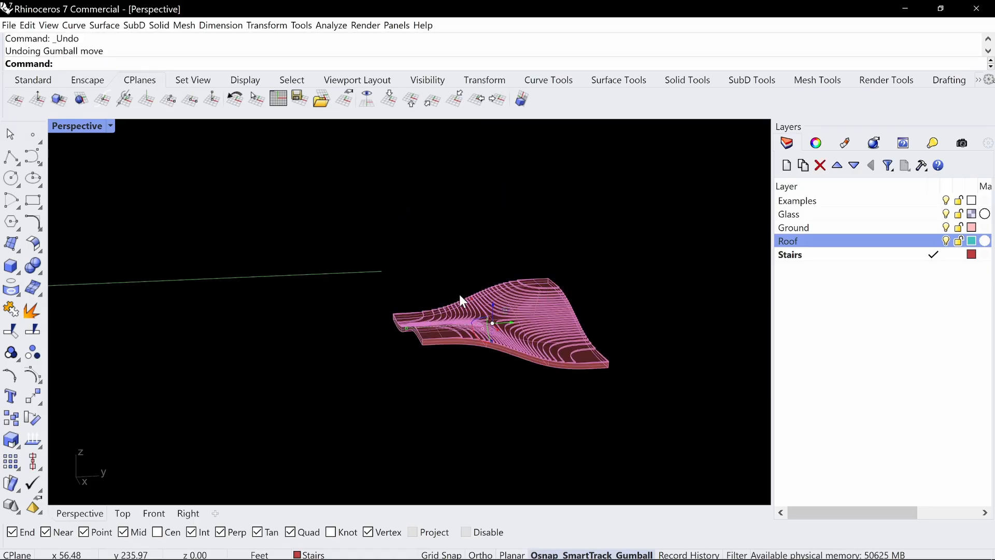
{"action": "key", "text": "Escape"}
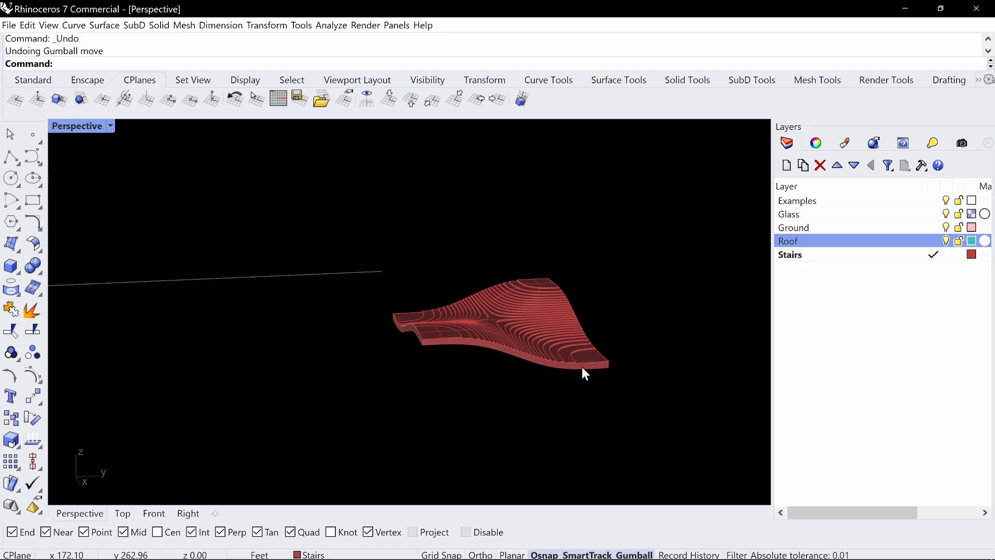
Show all hidden objects again and inspect where the glass walls overlap the stair roof's edges
{"action": "mouse_move", "coordinate": [598, 344]}
{"action": "right_mouse_down"}
{"action": "mouse_move", "coordinate": [540, 322]}
{"action": "mouse_move", "coordinate": [615, 327]}
{"action": "mouse_move", "coordinate": [578, 333]}
{"action": "mouse_move", "coordinate": [550, 364]}
{"action": "mouse_move", "coordinate": [502, 344]}
{"action": "mouse_move", "coordinate": [586, 351]}
{"action": "right_mouse_up"}
{"action": "type", "text": "Show"}
{"action": "key", "text": "Return"}
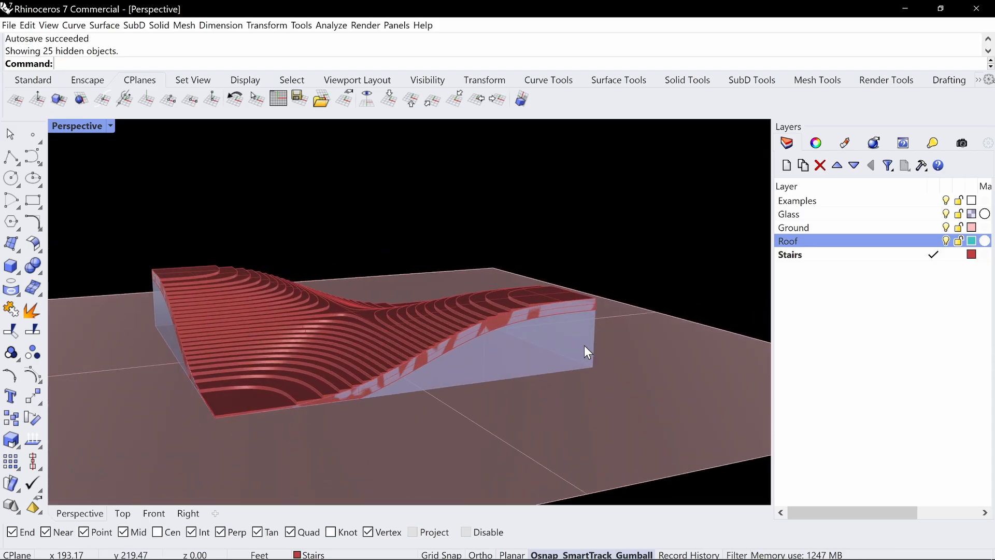
{"action": "scroll", "coordinate": [588, 310], "scroll_direction": "up", "scroll_amount": 3}
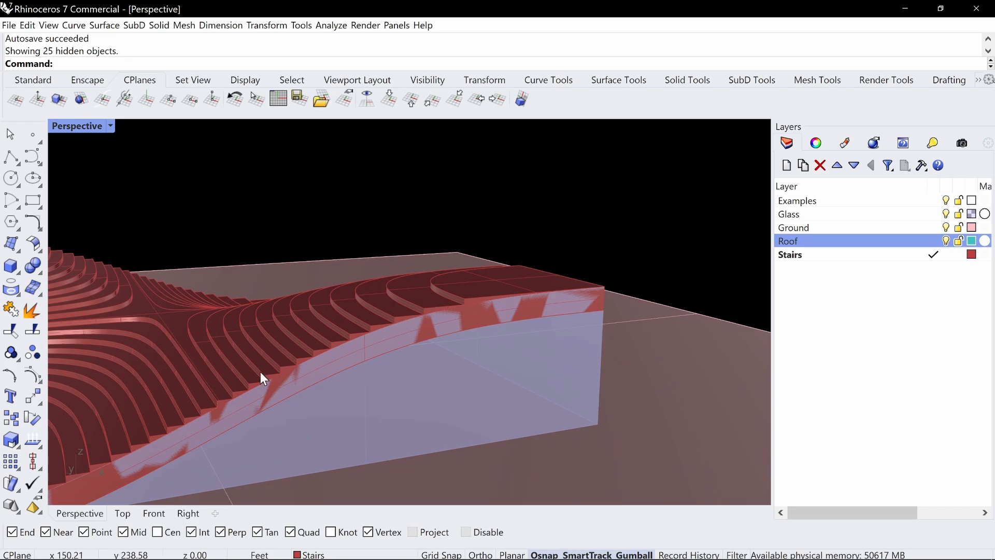
{"action": "scroll", "coordinate": [507, 322], "scroll_direction": "down", "scroll_amount": 4}
{"action": "right_click_drag", "start_coordinate": [506, 321], "coordinate": [467, 319]}
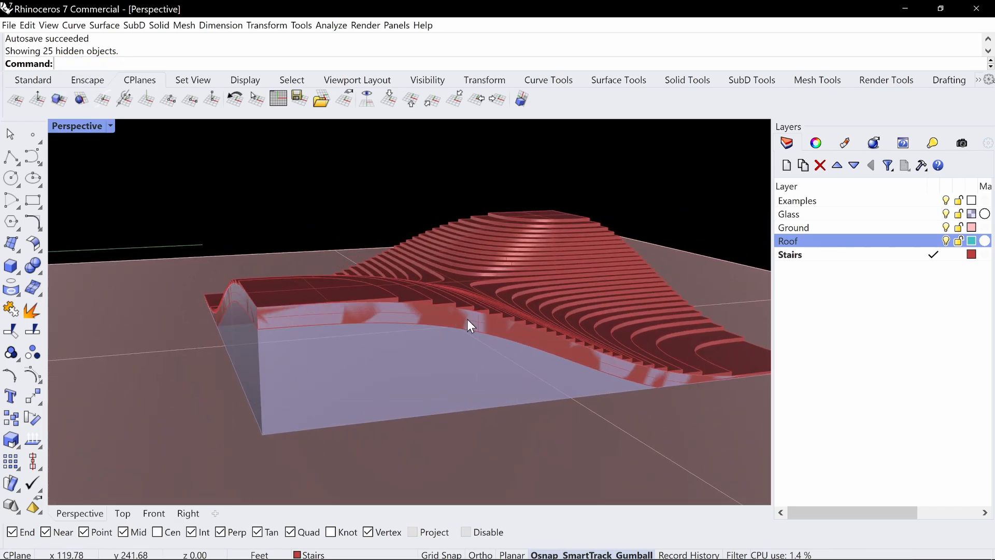
Duplicate the stair roof's lower perimeter edges as curves with DupEdge and group the curves
{"action": "type", "text": "DupEdge"}
{"action": "key", "text": "Return"}
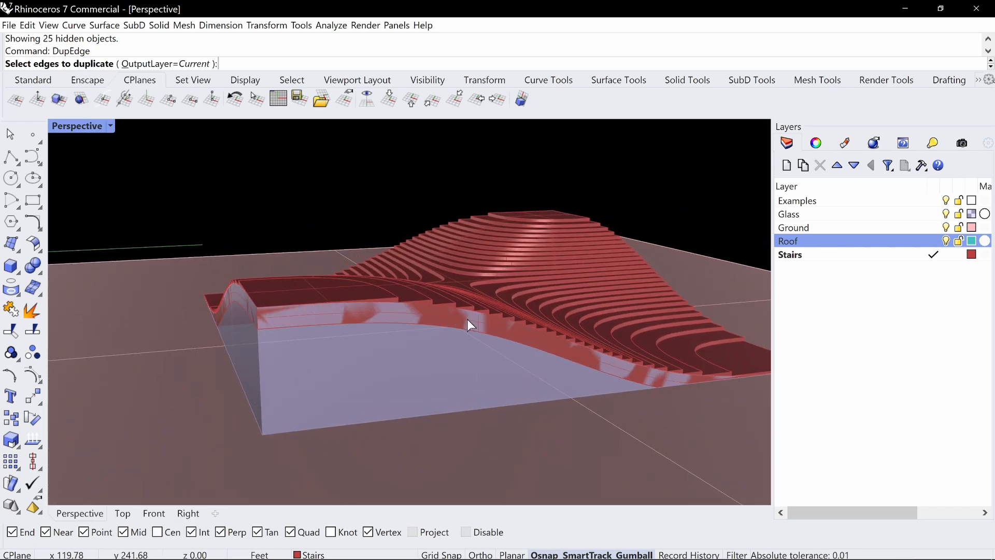
{"action": "left_click", "coordinate": [402, 322]}
{"action": "right_click_drag", "start_coordinate": [381, 334], "coordinate": [440, 344]}
{"action": "left_click", "coordinate": [304, 328]}
{"action": "scroll", "coordinate": [308, 328], "scroll_direction": "down", "scroll_amount": 4}
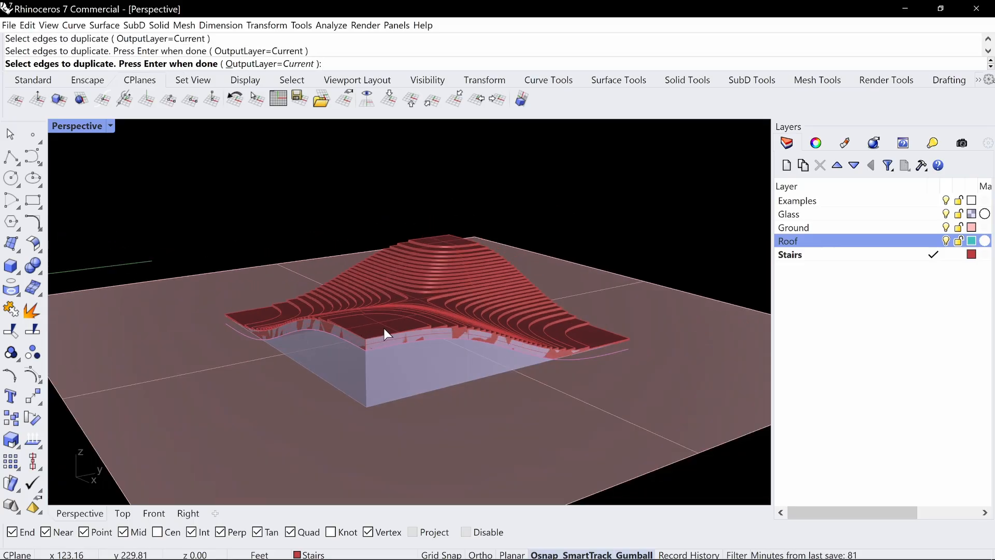
{"action": "right_click_drag", "start_coordinate": [383, 328], "coordinate": [419, 304]}
{"action": "left_click", "coordinate": [552, 296]}
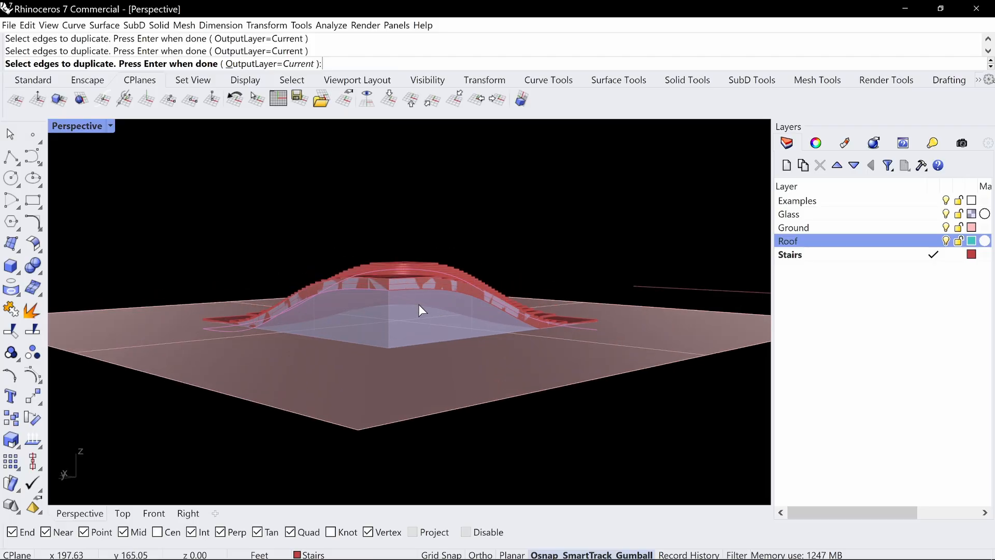
{"action": "left_click", "coordinate": [406, 290]}
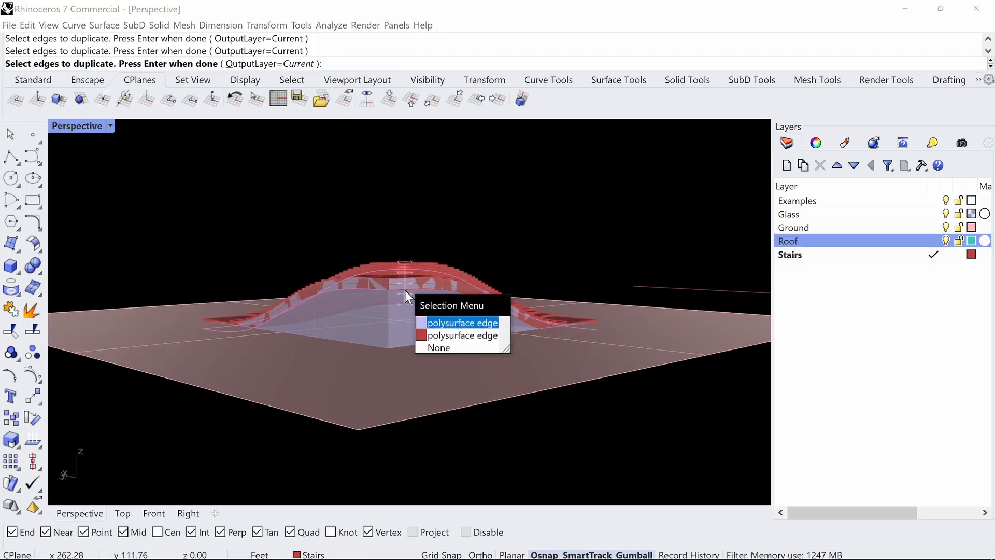
{"action": "left_click", "coordinate": [456, 335]}
{"action": "key", "text": "Return"}
{"action": "type", "text": "Group"}
{"action": "key", "text": "Return"}
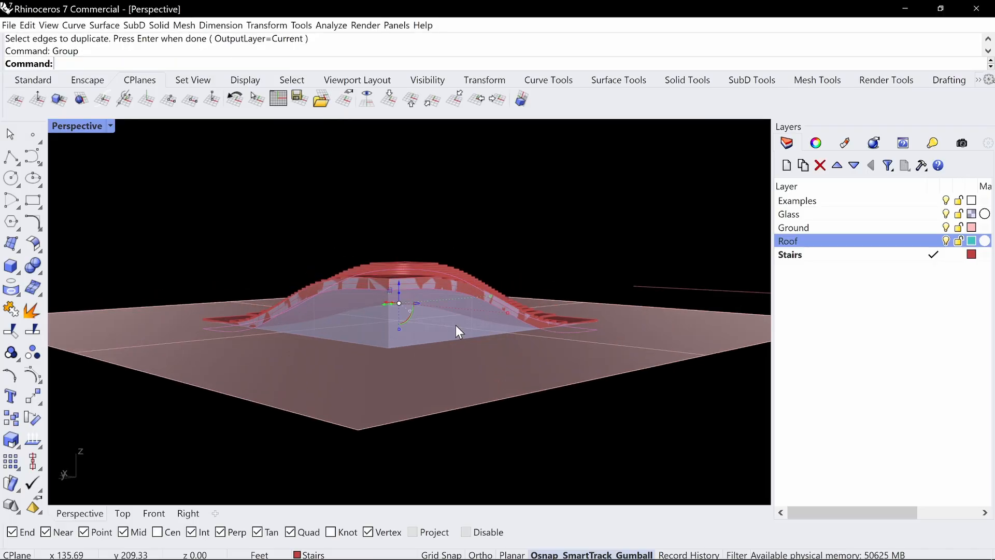
{"action": "type", "text": "Split"}
{"action": "key", "text": "Return"}
{"action": "left_click", "coordinate": [441, 321]}
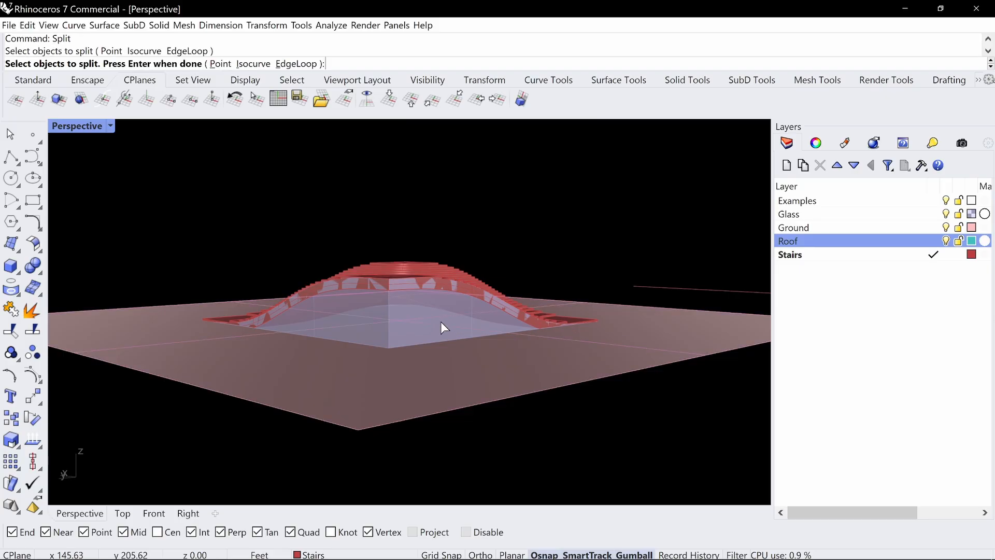
{"action": "right_click_drag", "start_coordinate": [421, 313], "coordinate": [377, 314]}
{"action": "key", "text": "Escape"}
Split the two glass wall polysurfaces, using the grouped roof edge curves as cutting objects
{"action": "key", "text": "Return"}
{"action": "left_click", "coordinate": [565, 302]}
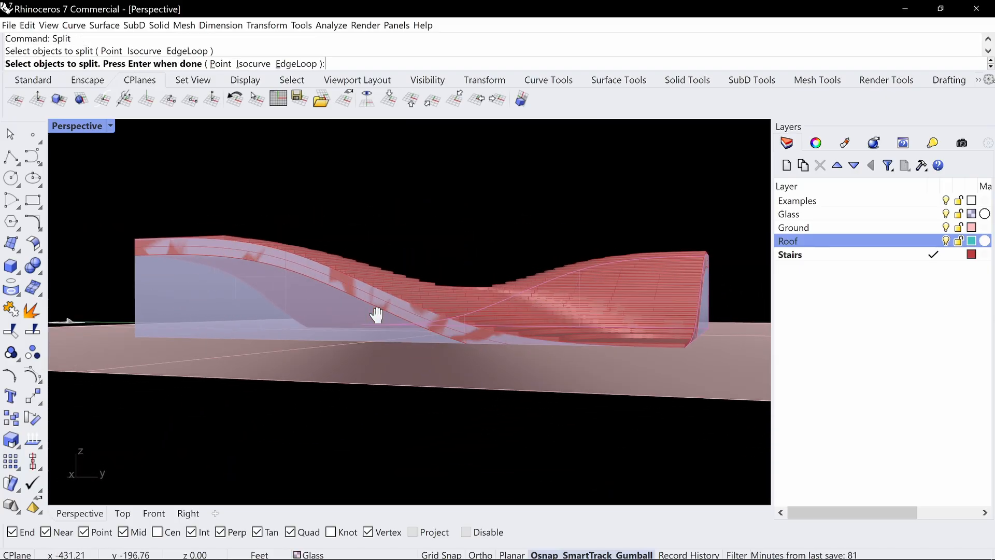
{"action": "left_click", "coordinate": [181, 300]}
{"action": "key", "text": "Return"}
{"action": "left_click", "coordinate": [213, 258]}
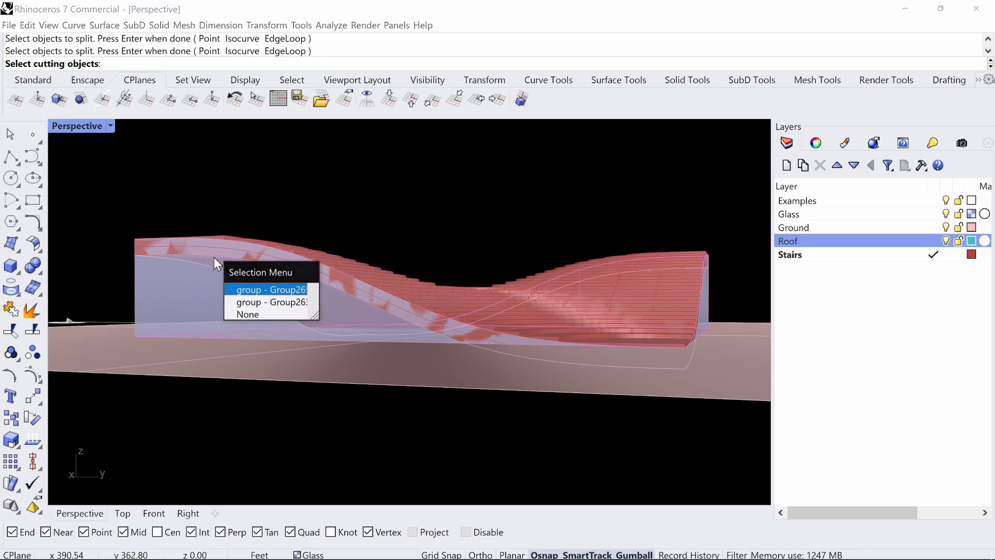
{"action": "key", "text": "Return"}
{"action": "key", "text": "Return"}
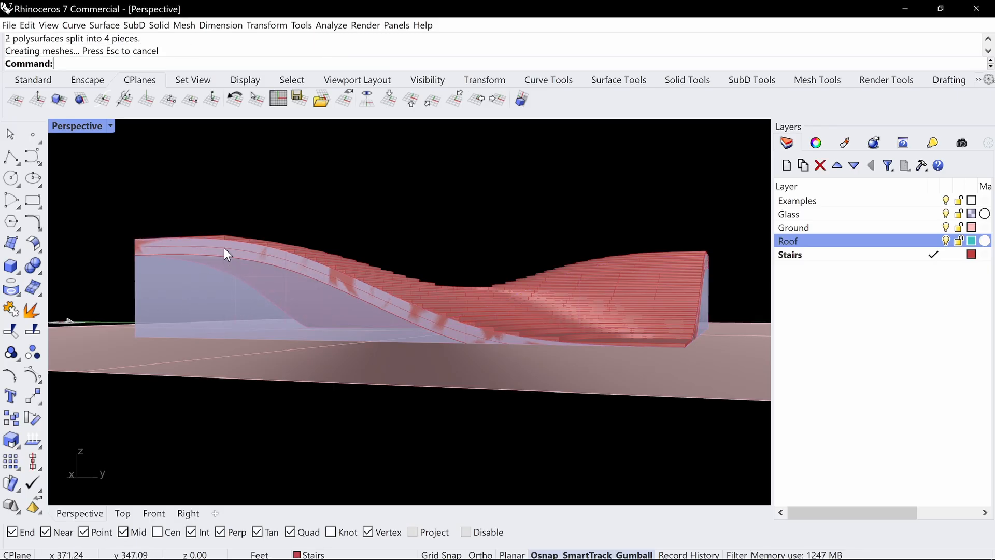
Delete the upper split pieces of the glass walls that overlap the roof's thickness on both sides
{"action": "left_click", "coordinate": [224, 249]}
{"action": "right_click_drag", "start_coordinate": [197, 248], "coordinate": [463, 336]}
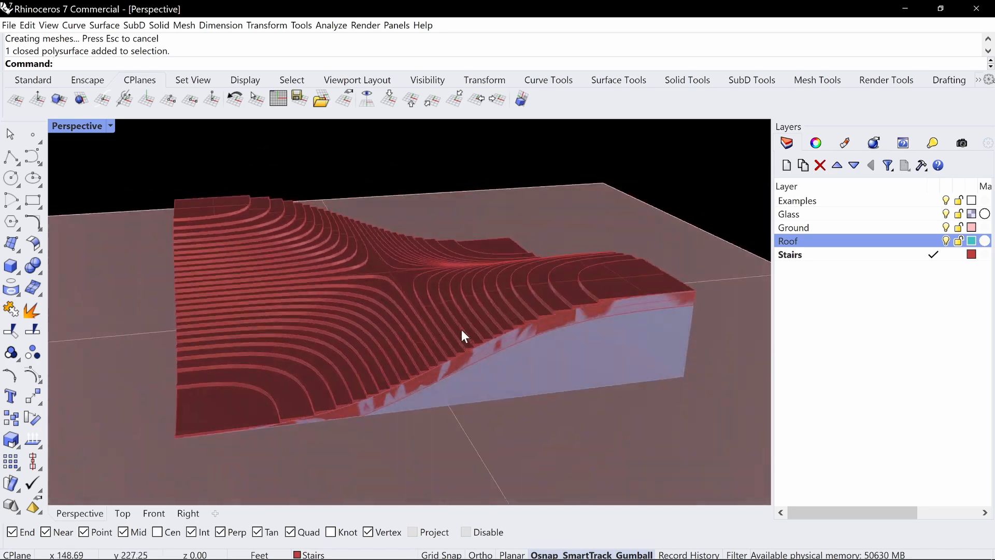
{"action": "left_click", "coordinate": [682, 297]}
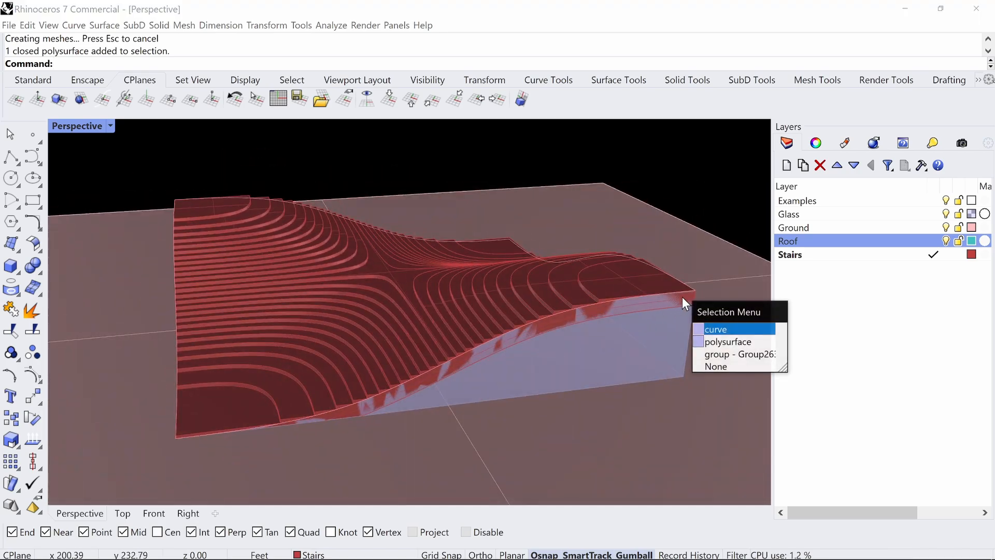
{"action": "left_click", "coordinate": [721, 339]}
{"action": "key", "text": "Delete"}
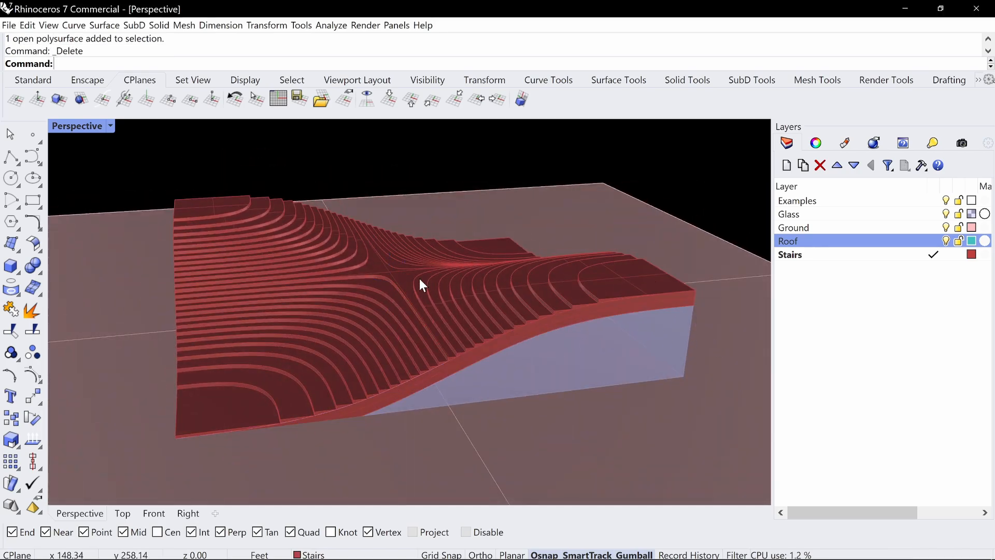
{"action": "right_click_drag", "start_coordinate": [419, 279], "coordinate": [291, 261]}
{"action": "left_click", "coordinate": [297, 254]}
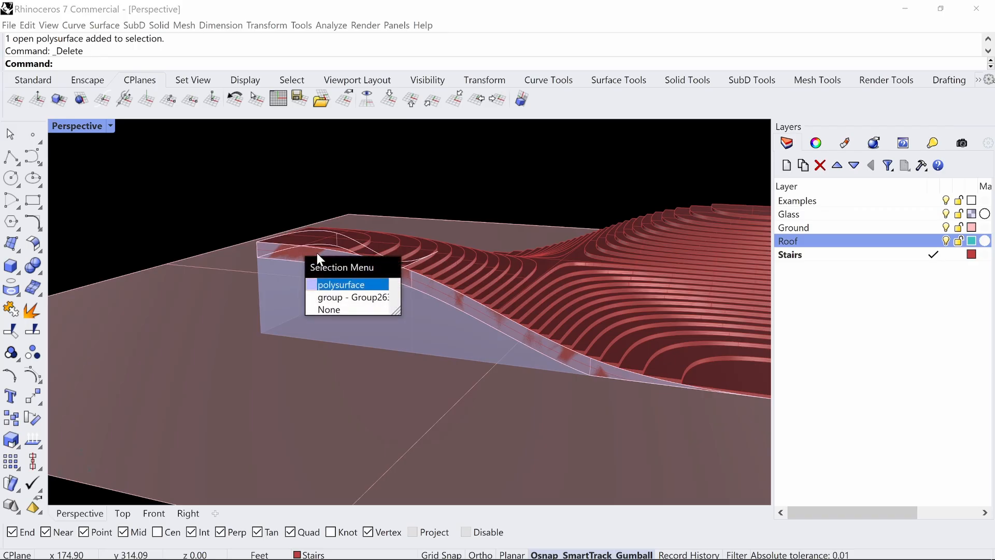
{"action": "left_click", "coordinate": [338, 282]}
{"action": "key", "text": "Delete"}
Set the Perspective viewport's display mode to Rendered
{"action": "scroll", "coordinate": [536, 251], "scroll_direction": "down", "scroll_amount": 3}
{"action": "right_click_drag", "start_coordinate": [538, 254], "coordinate": [311, 197]}
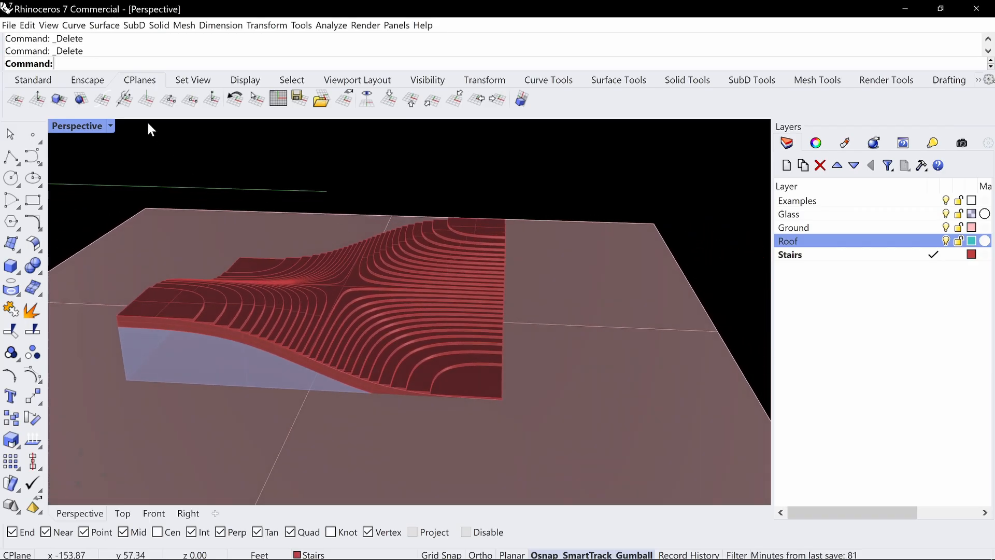
{"action": "left_click", "coordinate": [91, 124]}
{"action": "left_click", "coordinate": [177, 172]}
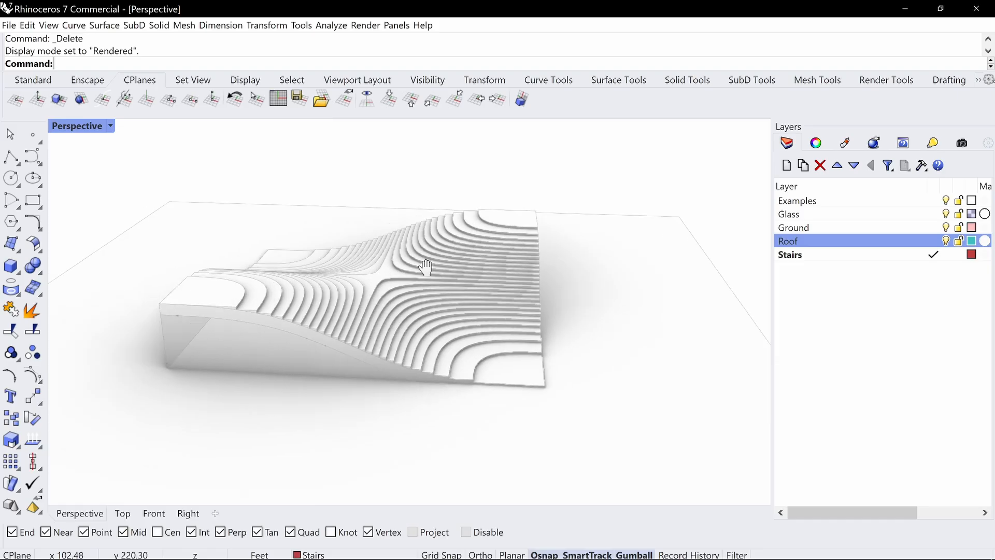
Examine the rendered stair roof from several sides and up close where the glass walls meet its curved underside
{"action": "right_click_drag", "start_coordinate": [426, 267], "coordinate": [466, 288]}
{"action": "scroll", "coordinate": [558, 291], "scroll_direction": "up", "scroll_amount": 8}
{"action": "scroll", "coordinate": [465, 288], "scroll_direction": "down", "scroll_amount": 8}
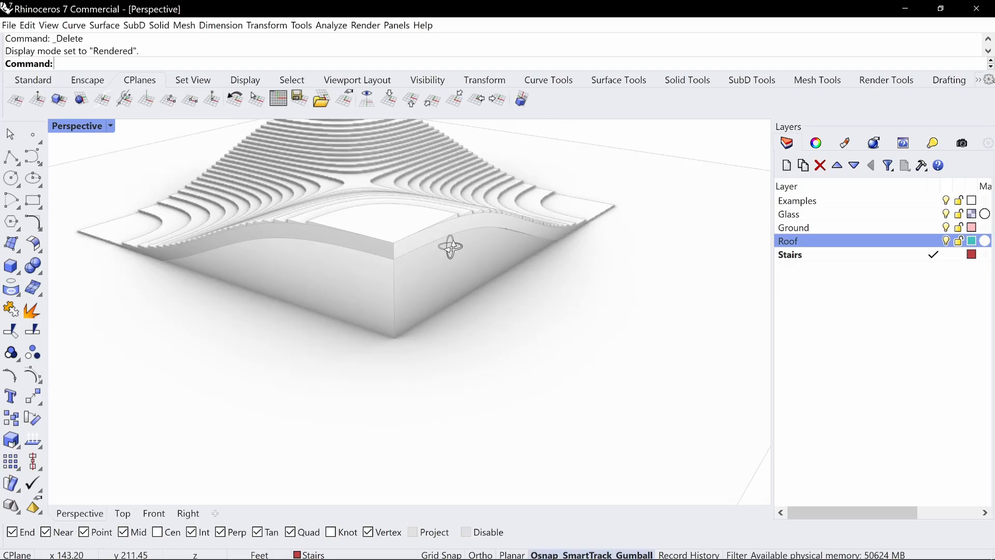
{"action": "right_click_drag", "start_coordinate": [451, 247], "coordinate": [489, 237]}
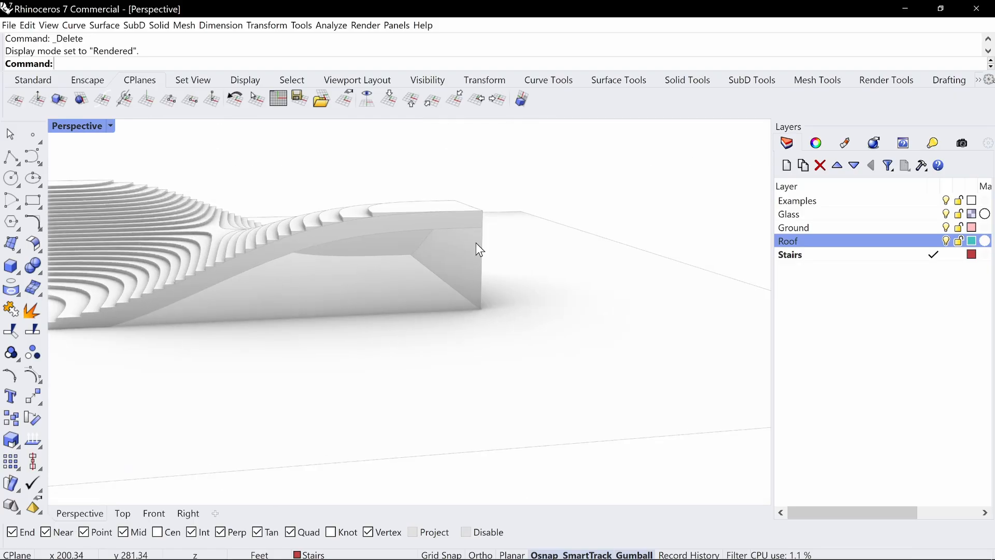
{"action": "right_click_drag", "start_coordinate": [527, 189], "coordinate": [539, 203]}
{"action": "key", "text": "ctrl+alt+g"}
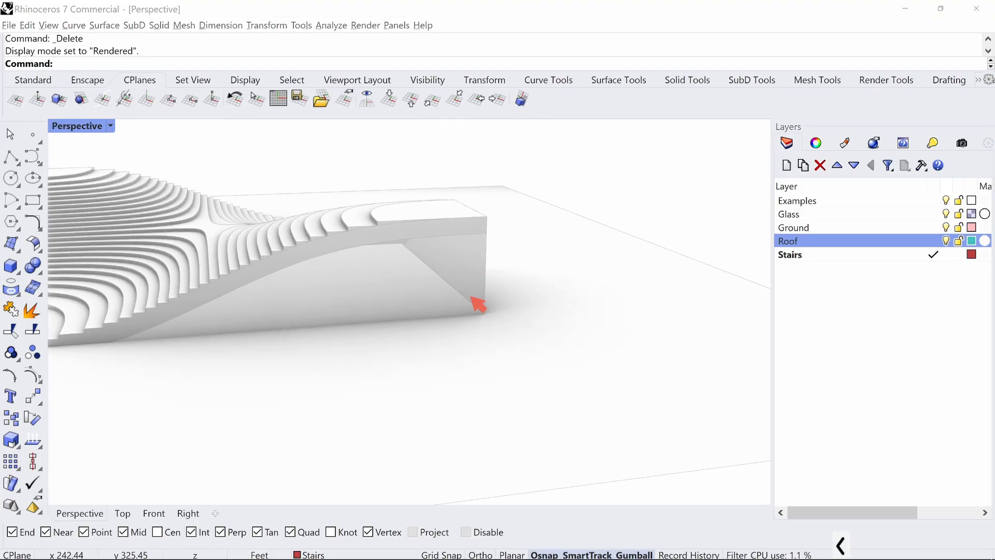
{"action": "mouse_move", "coordinate": [410, 257]}
{"action": "left_mouse_down"}
{"action": "mouse_move", "coordinate": [437, 289]}
{"action": "mouse_move", "coordinate": [264, 317]}
{"action": "left_mouse_up"}
{"action": "mouse_move", "coordinate": [114, 328]}
{"action": "left_mouse_down"}
{"action": "mouse_move", "coordinate": [294, 267]}
{"action": "mouse_move", "coordinate": [492, 231]}
{"action": "left_mouse_up"}
{"action": "key", "text": "Escape"}
{"action": "mouse_move", "coordinate": [489, 252]}
{"action": "right_mouse_down"}
{"action": "mouse_move", "coordinate": [467, 288]}
{"action": "mouse_move", "coordinate": [491, 282]}
{"action": "mouse_move", "coordinate": [472, 242]}
{"action": "right_mouse_up"}
{"action": "scroll", "coordinate": [495, 246], "scroll_direction": "up", "scroll_amount": 5}
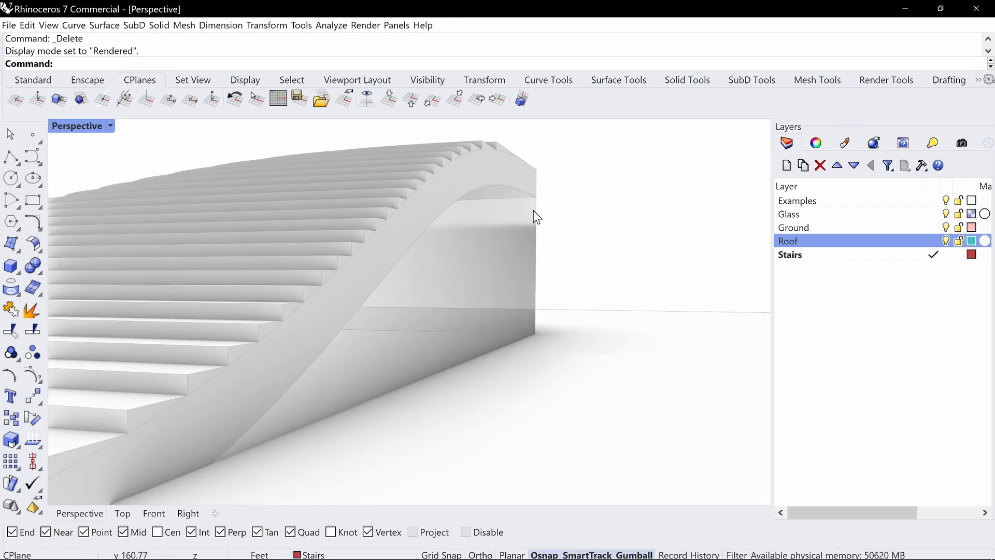
{"action": "key", "text": "ctrl+alt+g"}
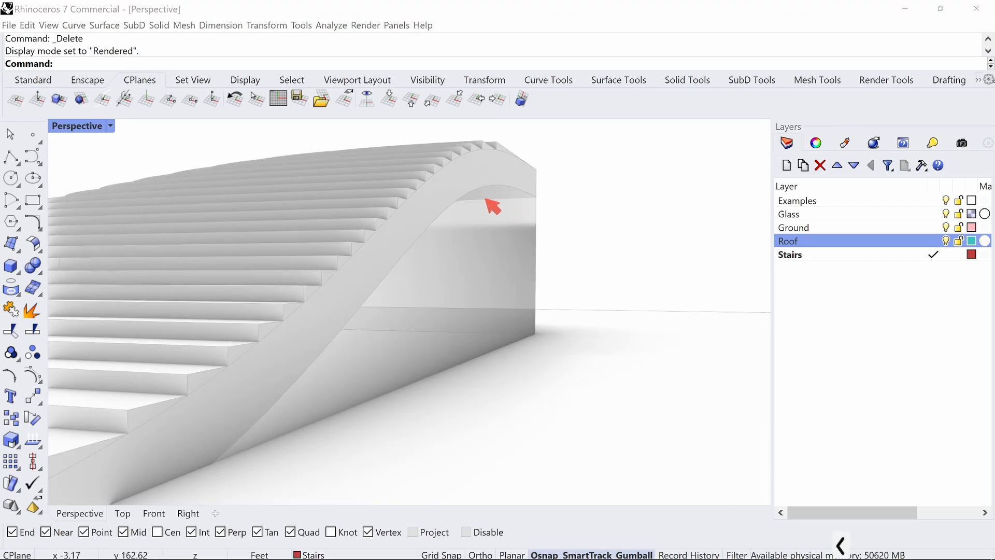
{"action": "left_click_drag", "start_coordinate": [482, 198], "coordinate": [506, 195]}
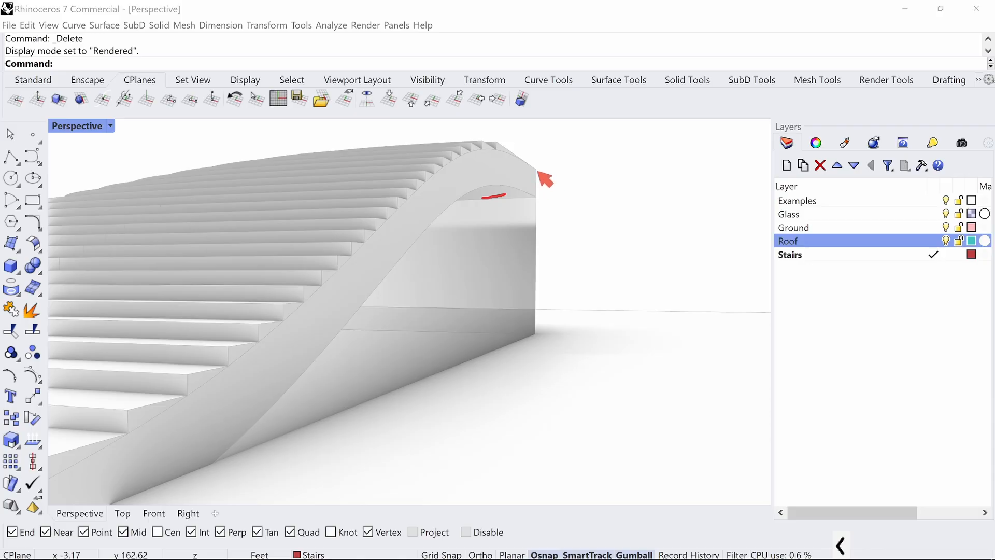
{"action": "key", "text": "ctrl+alt+g"}
{"action": "mouse_move", "coordinate": [584, 269]}
{"action": "right_mouse_down"}
{"action": "mouse_move", "coordinate": [559, 280]}
{"action": "mouse_move", "coordinate": [414, 287]}
{"action": "mouse_move", "coordinate": [422, 275]}
{"action": "mouse_move", "coordinate": [440, 278]}
{"action": "mouse_move", "coordinate": [437, 252]}
{"action": "mouse_move", "coordinate": [453, 278]}
{"action": "mouse_move", "coordinate": [461, 269]}
{"action": "right_mouse_up"}
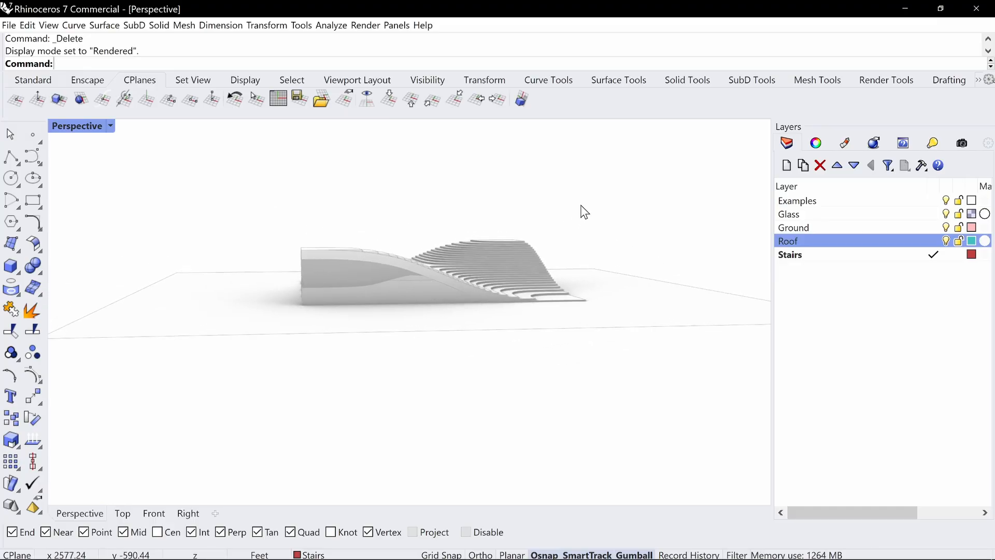
Select the whole building across the Perspective view and isolate it
{"action": "left_click_drag", "start_coordinate": [581, 205], "coordinate": [270, 386]}
{"action": "type", "text": "Isolate"}
{"action": "key", "text": "Return"}
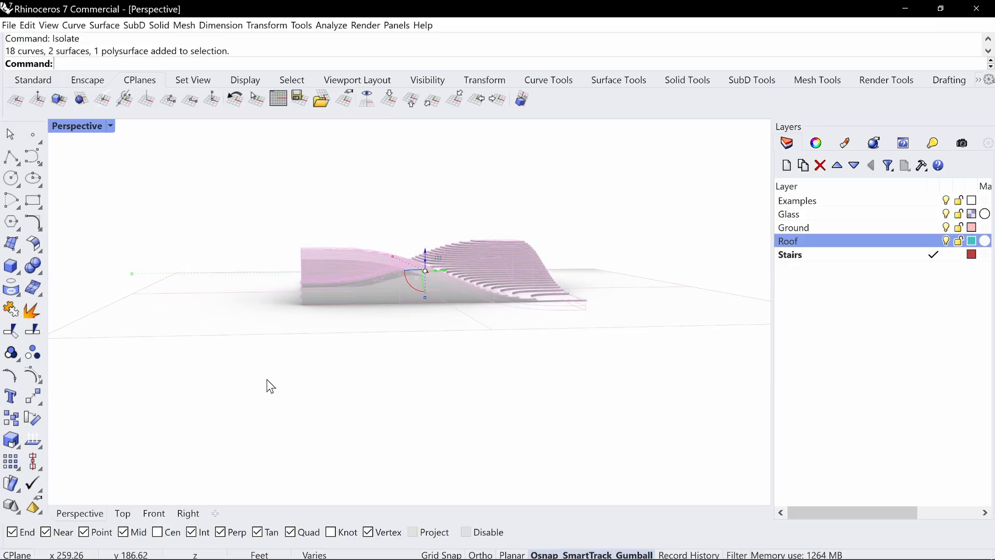
Set the Front viewport's display mode to Rendered, view the building's maximized elevation, and return to the four-viewport layout
{"action": "double_click", "coordinate": [94, 125]}
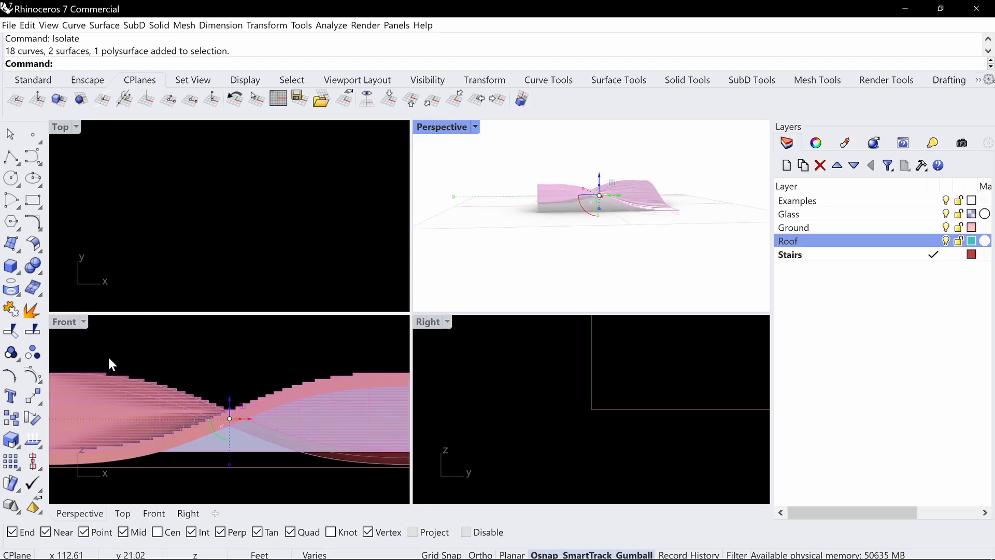
{"action": "double_click", "coordinate": [71, 327]}
{"action": "scroll", "coordinate": [290, 322], "scroll_direction": "down", "scroll_amount": 3}
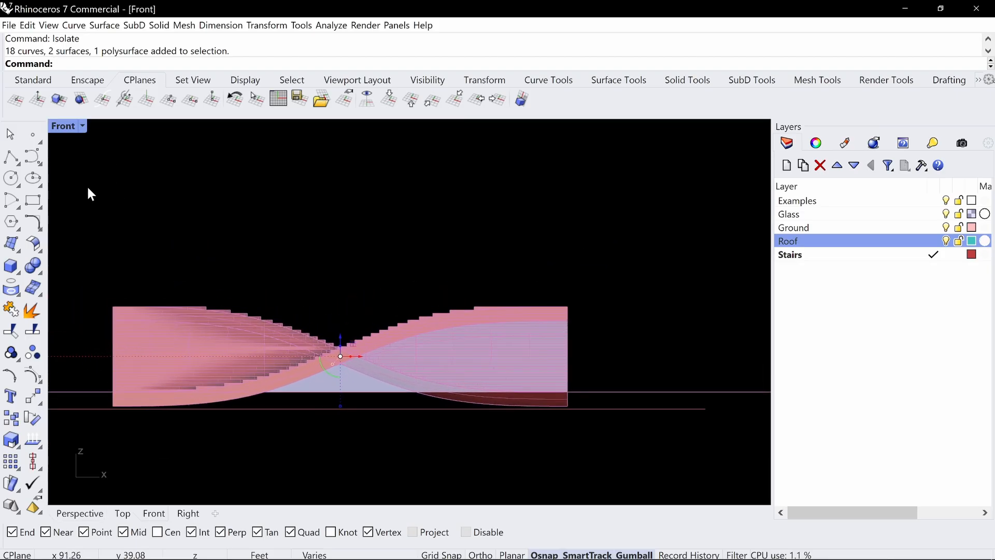
{"action": "left_click", "coordinate": [75, 124]}
{"action": "left_click", "coordinate": [141, 175]}
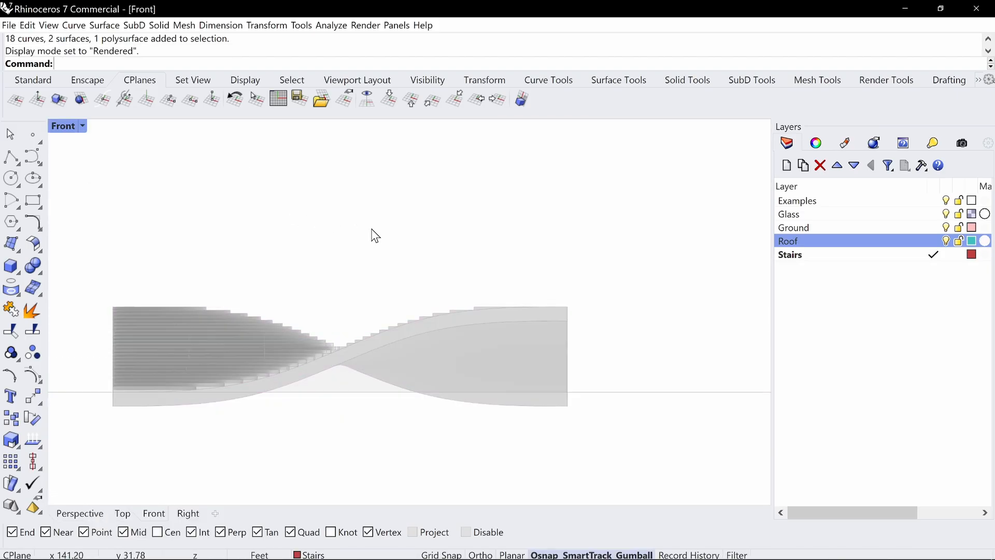
{"action": "right_click_drag", "start_coordinate": [438, 236], "coordinate": [470, 254]}
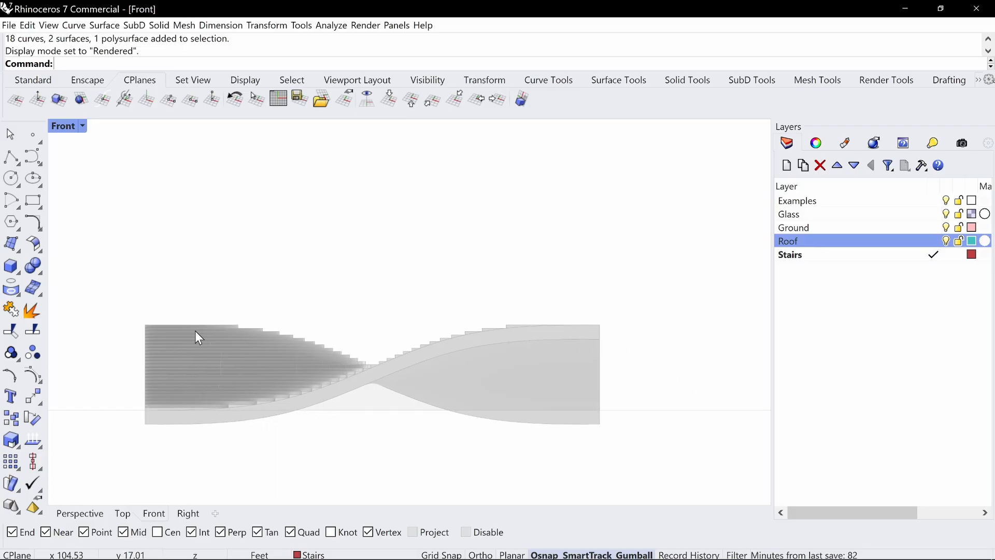
{"action": "double_click", "coordinate": [70, 127]}
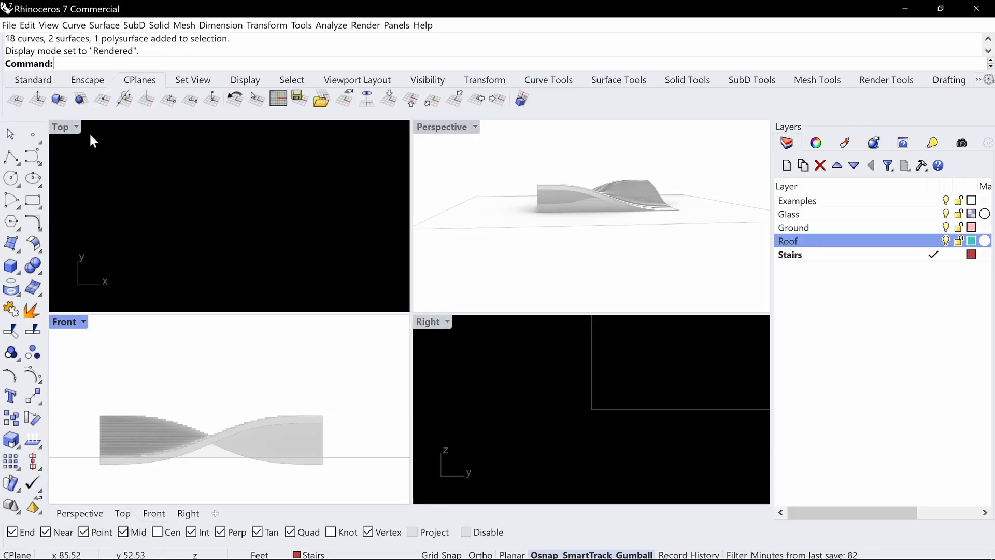
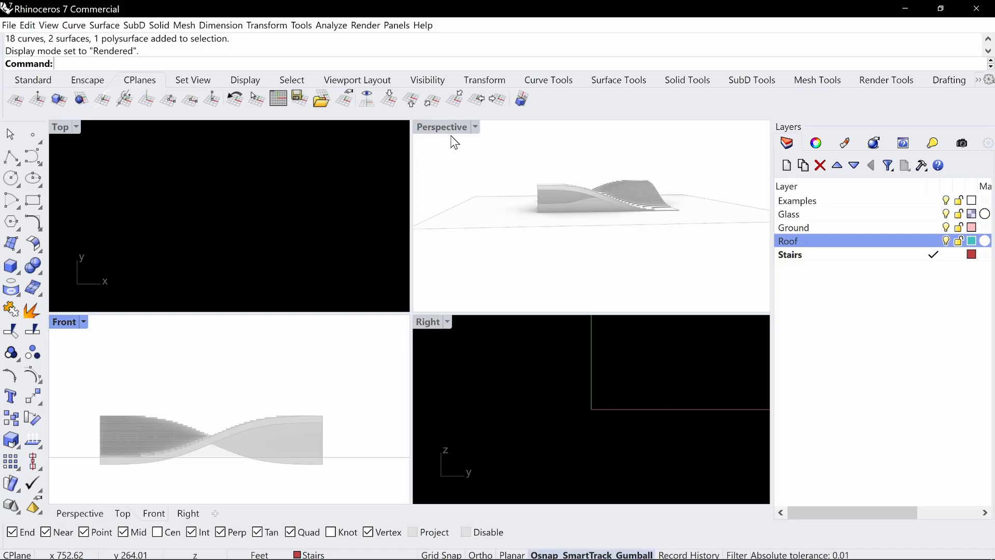
Maximize the Perspective viewport and create a new layer named Basement
{"action": "double_click", "coordinate": [451, 127]}
{"action": "right_click_drag", "start_coordinate": [451, 148], "coordinate": [387, 332]}
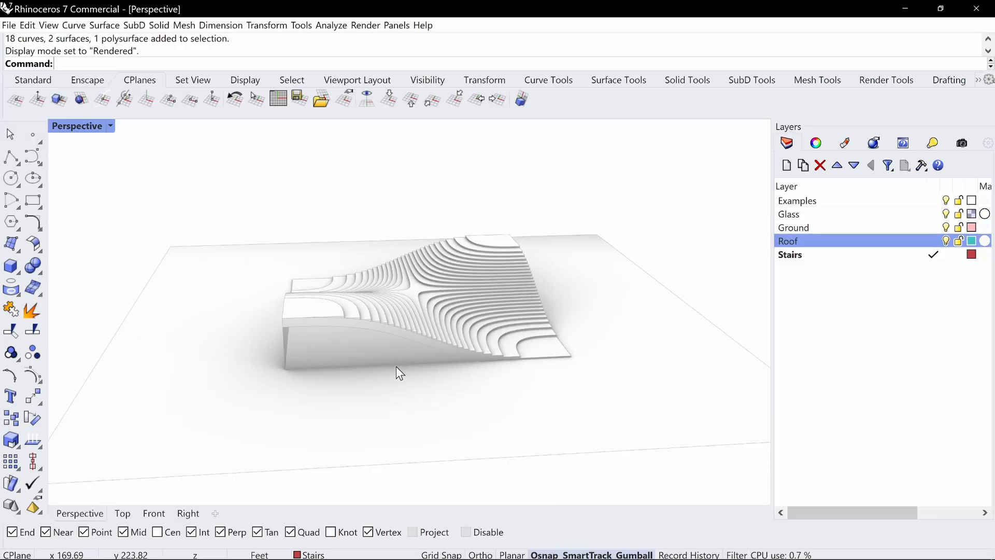
{"action": "right_click_drag", "start_coordinate": [395, 346], "coordinate": [398, 316]}
{"action": "left_click", "coordinate": [788, 167]}
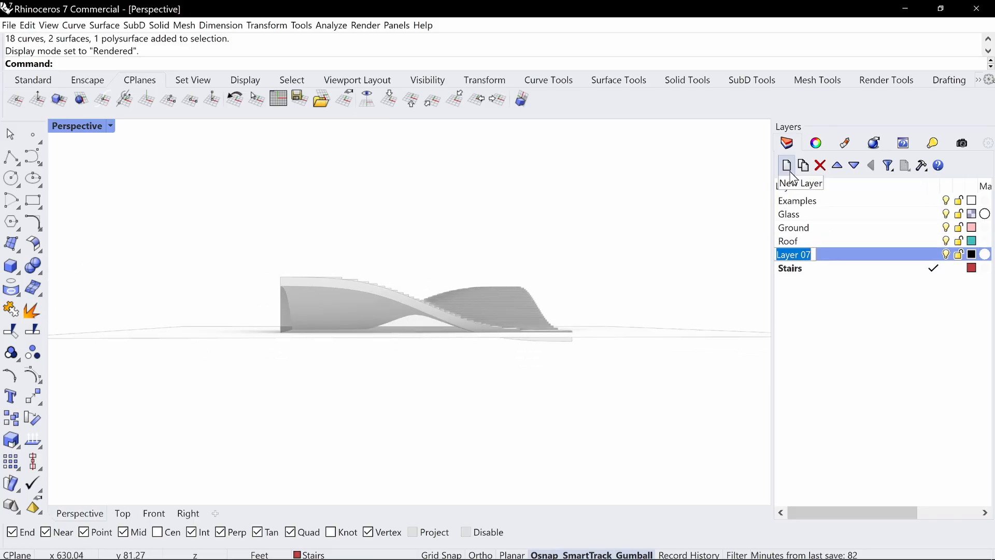
{"action": "type", "text": "Basement"}
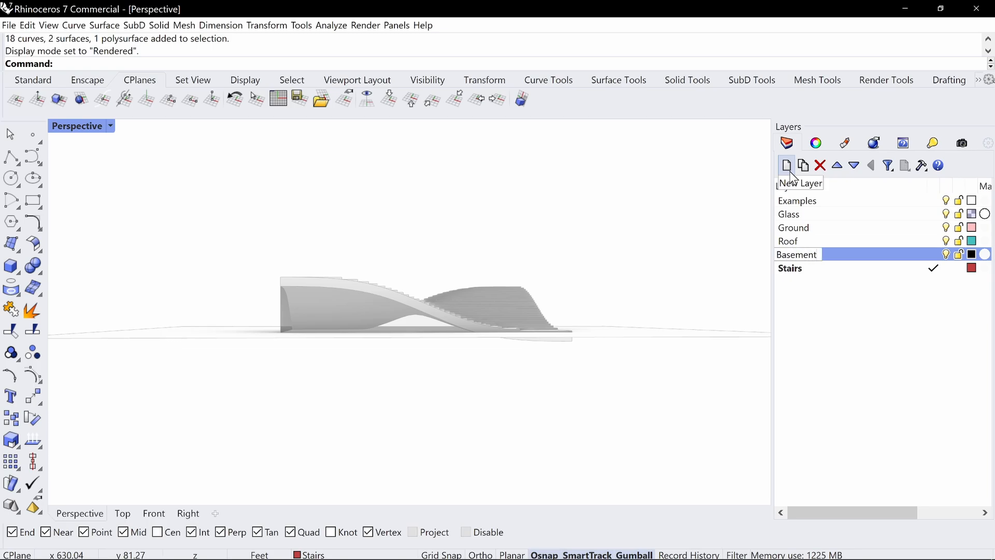
{"action": "key", "text": "Return"}
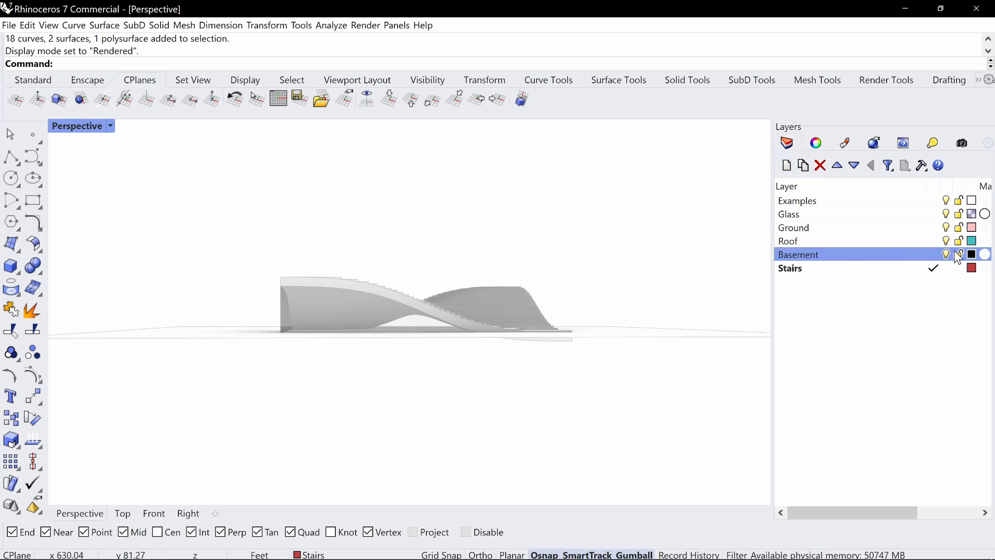
Set the Basement layer's color to DarkGreen
{"action": "left_click", "coordinate": [972, 254]}
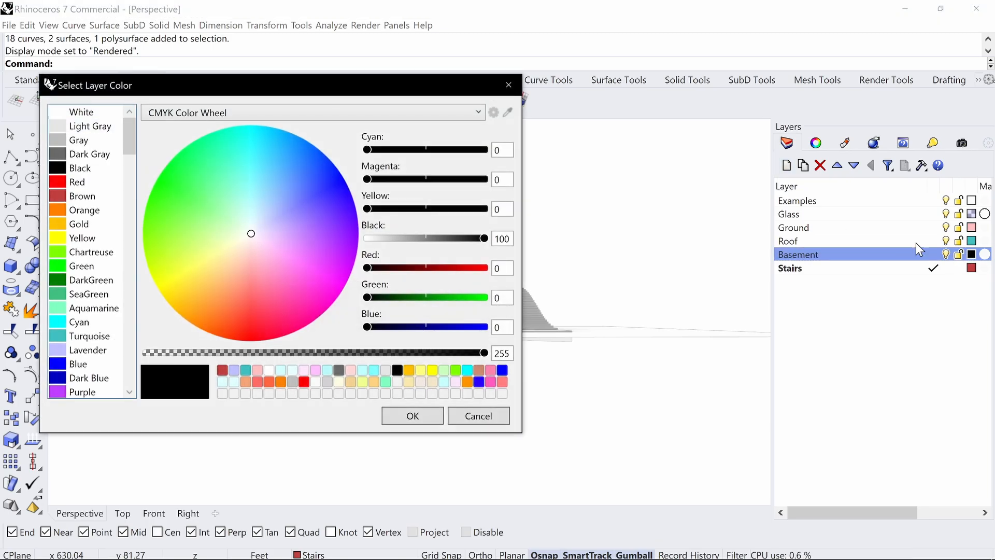
{"action": "left_click", "coordinate": [100, 211]}
{"action": "left_click_drag", "start_coordinate": [380, 238], "coordinate": [400, 237]}
{"action": "left_click", "coordinate": [88, 281]}
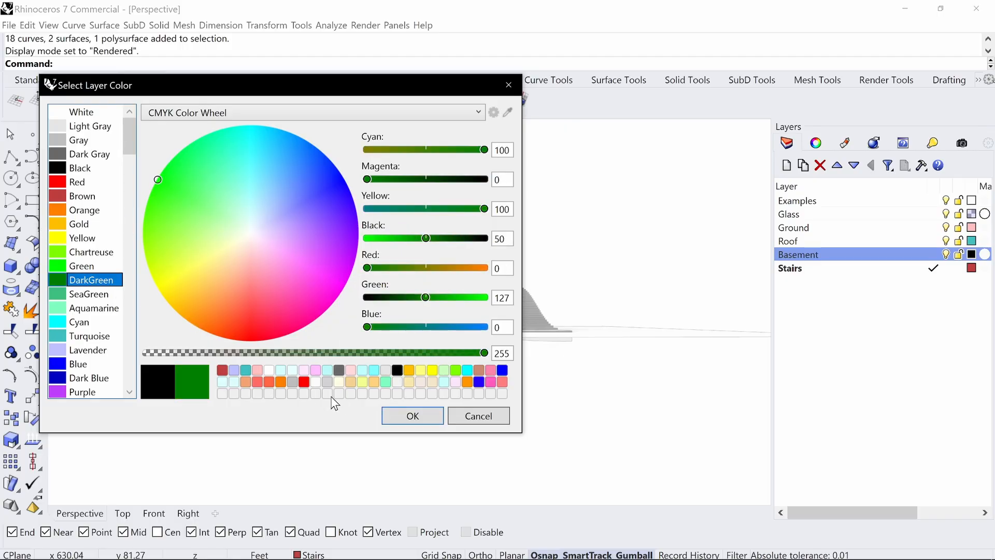
{"action": "left_click", "coordinate": [410, 415]}
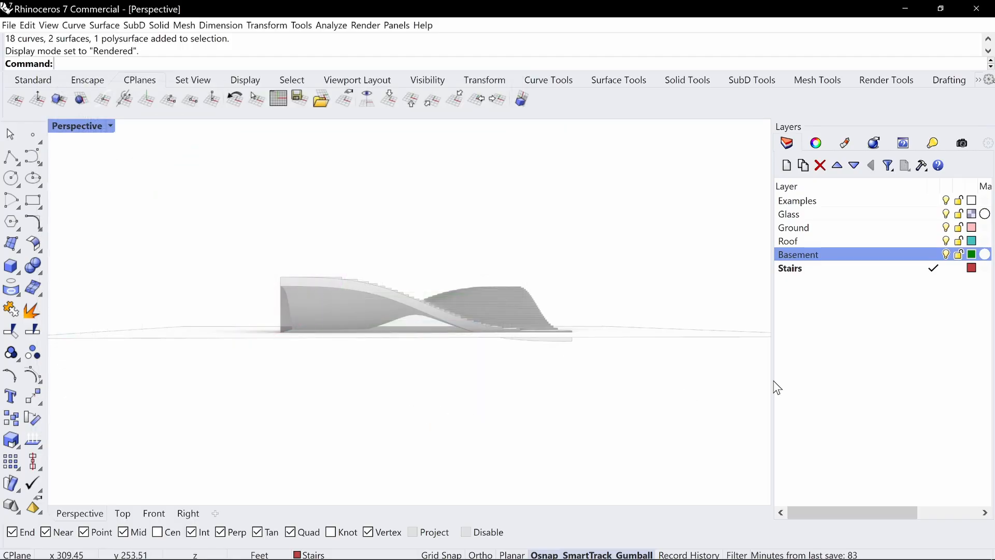
Create a new layer named Courtyard and set its color to Purple
{"action": "left_click", "coordinate": [787, 165]}
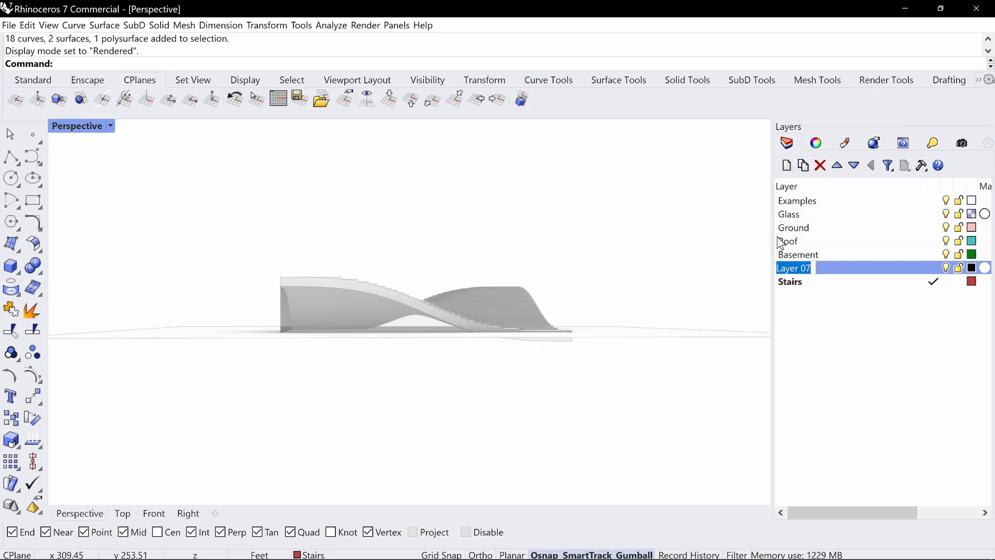
{"action": "type", "text": "Courtyard"}
{"action": "key", "text": "Return"}
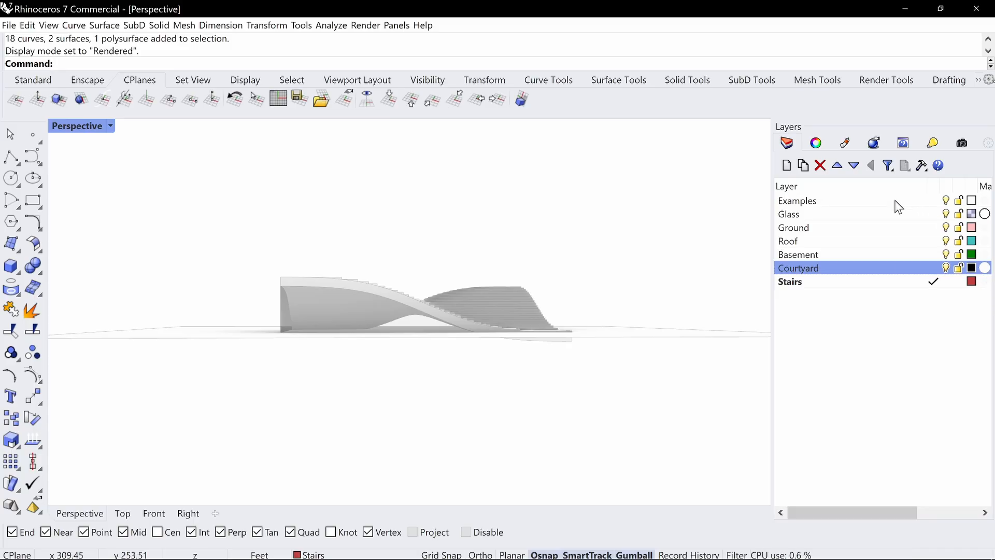
{"action": "left_click", "coordinate": [972, 268]}
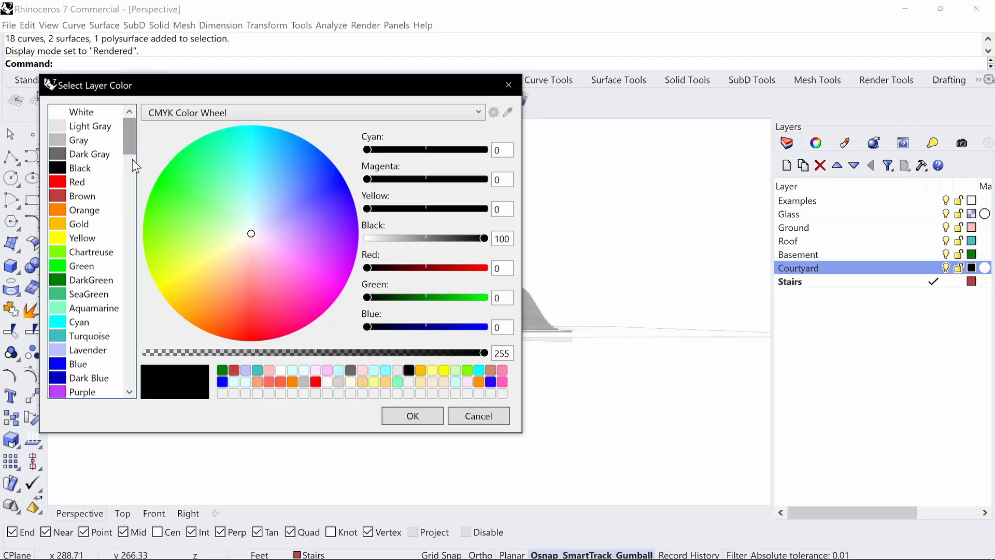
{"action": "scroll", "coordinate": [100, 339], "scroll_direction": "down", "scroll_amount": 3}
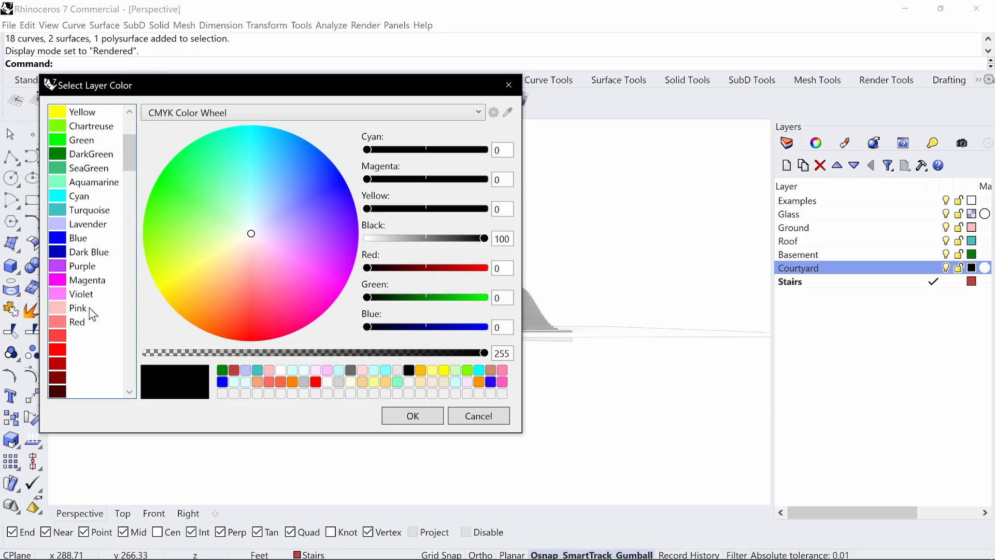
{"action": "left_click", "coordinate": [94, 267]}
{"action": "left_click", "coordinate": [417, 416]}
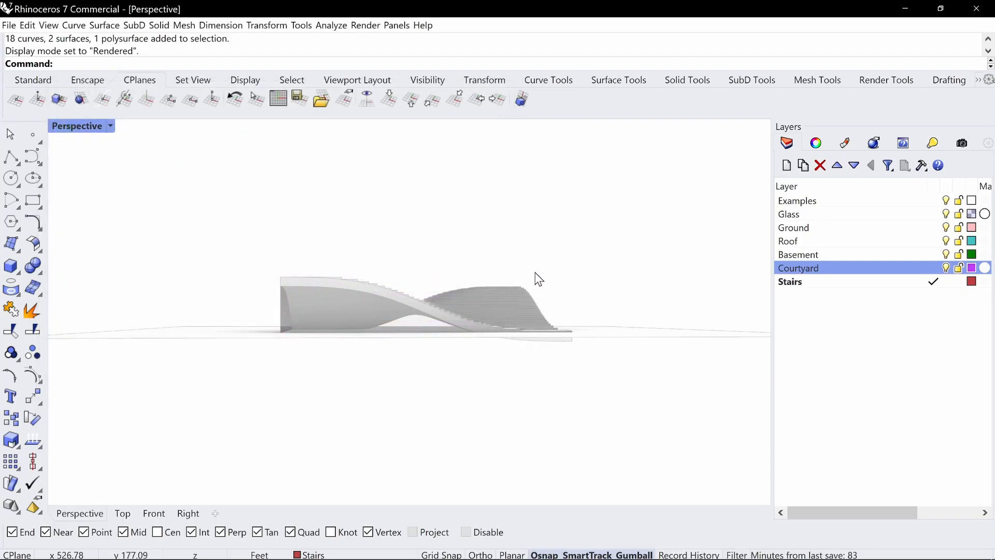
With Basement as the current layer and the view in Shaded mode, draw a rectangle between opposite corners of the building footprint from below
{"action": "left_click", "coordinate": [924, 254]}
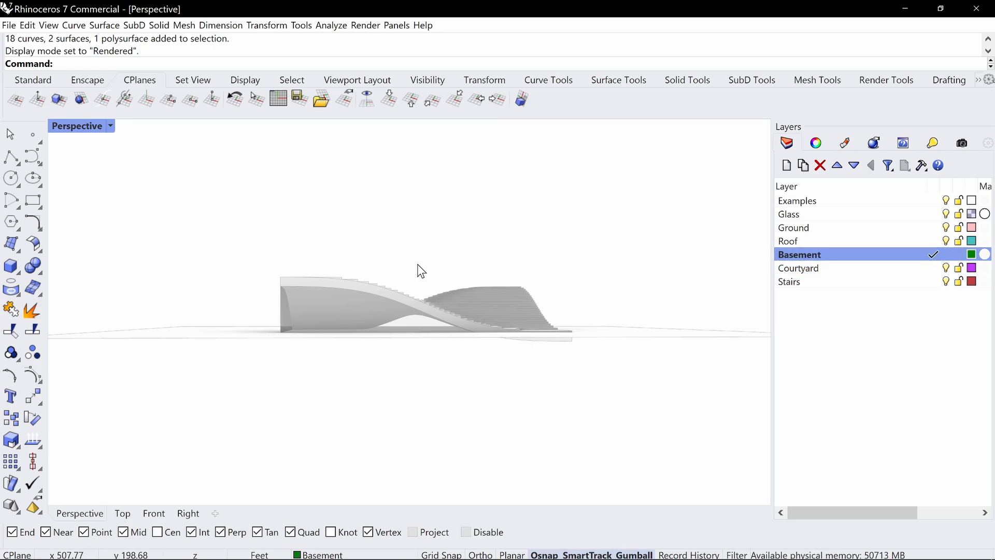
{"action": "type", "text": "Rectangle"}
{"action": "key", "text": "Return"}
{"action": "right_click_drag", "start_coordinate": [289, 337], "coordinate": [309, 302]}
{"action": "left_click", "coordinate": [86, 127]}
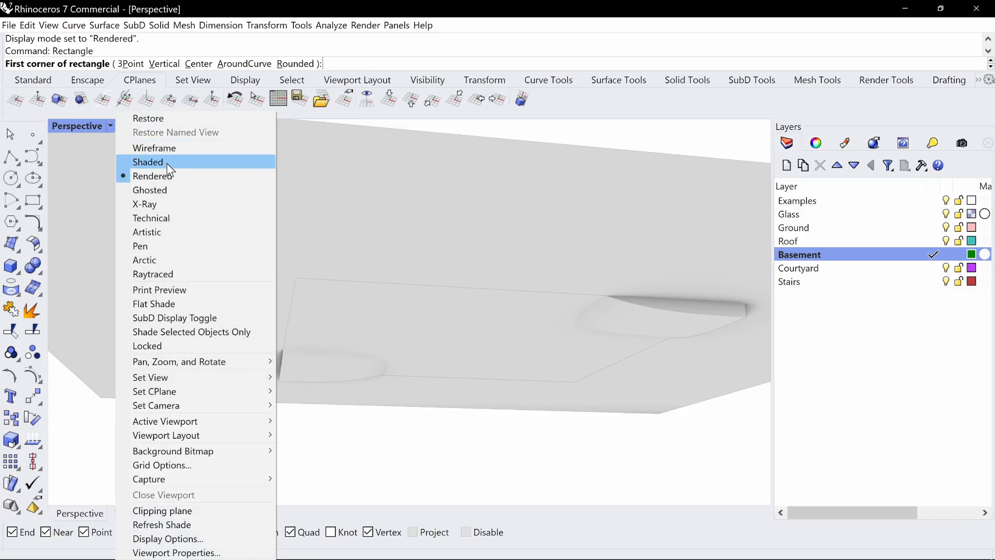
{"action": "left_click", "coordinate": [150, 160]}
{"action": "left_click", "coordinate": [295, 279]}
{"action": "right_click_drag", "start_coordinate": [297, 280], "coordinate": [435, 336]}
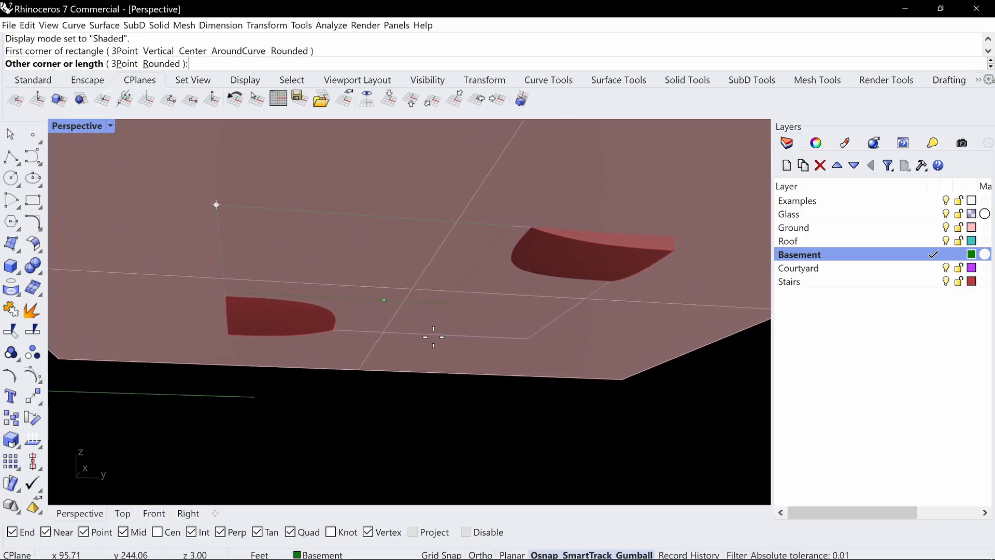
{"action": "left_click", "coordinate": [529, 338]}
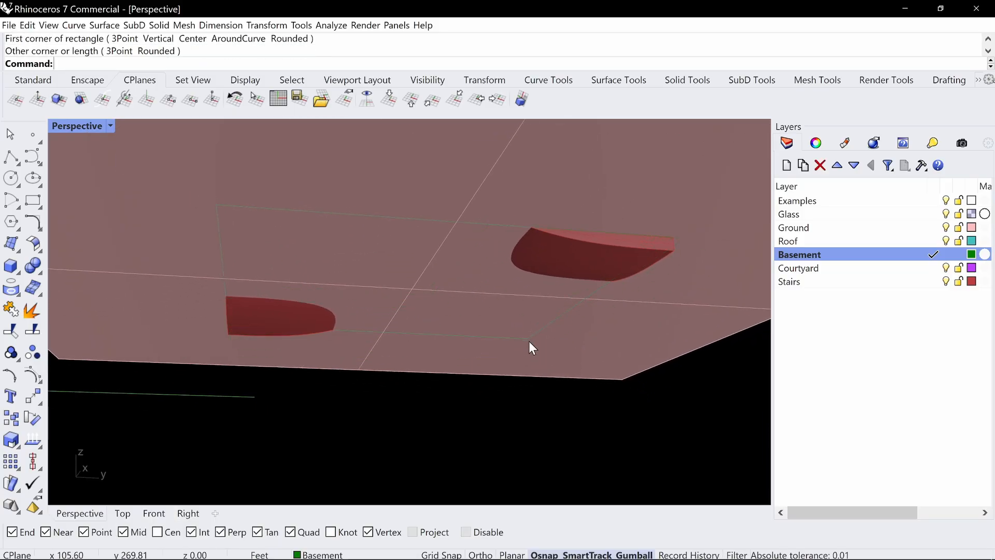
Extrude the footprint rectangle 14 feet downward to form the basement walls
{"action": "left_click", "coordinate": [532, 337]}
{"action": "key", "text": "Return"}
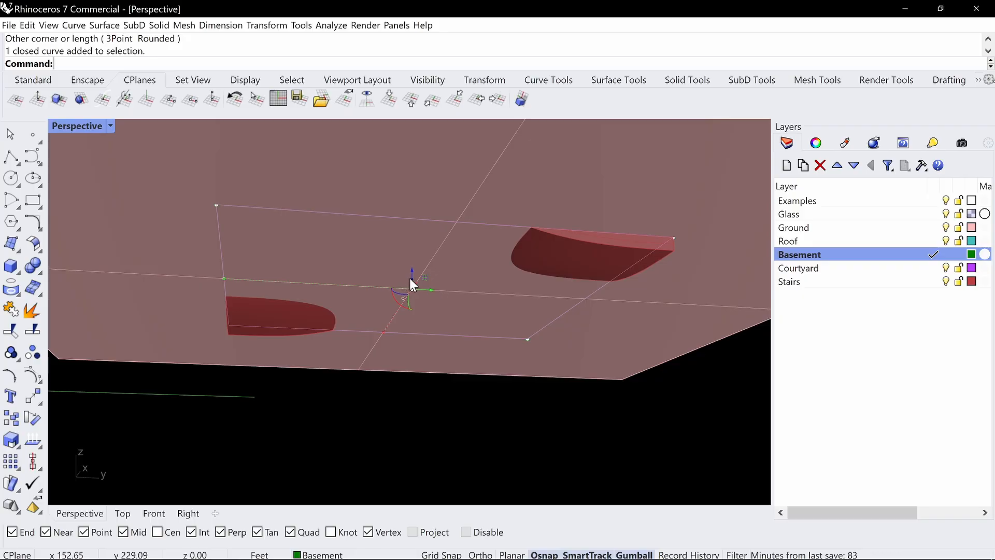
{"action": "left_click", "coordinate": [412, 277]}
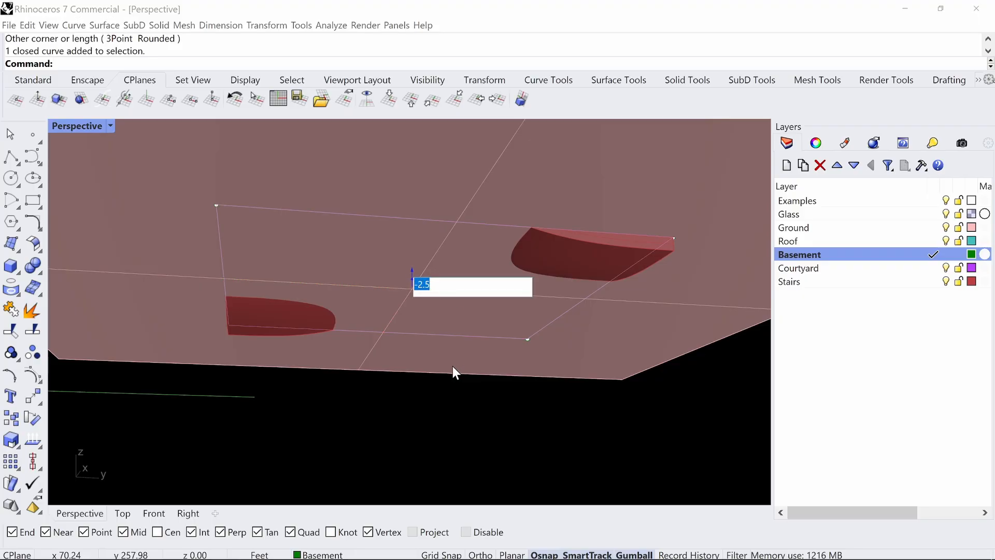
{"action": "type", "text": "-"}
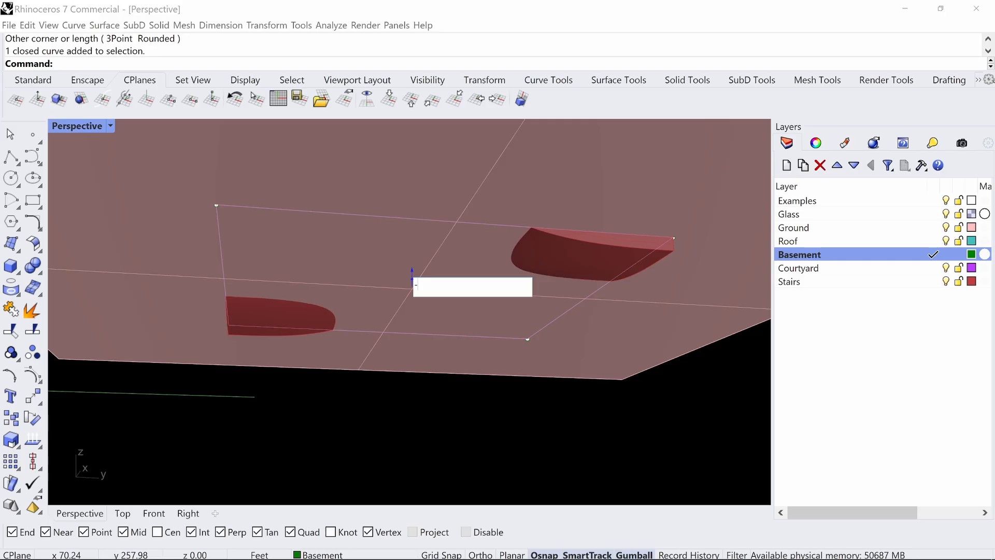
{"action": "type", "text": "14"}
{"action": "key", "text": "Return"}
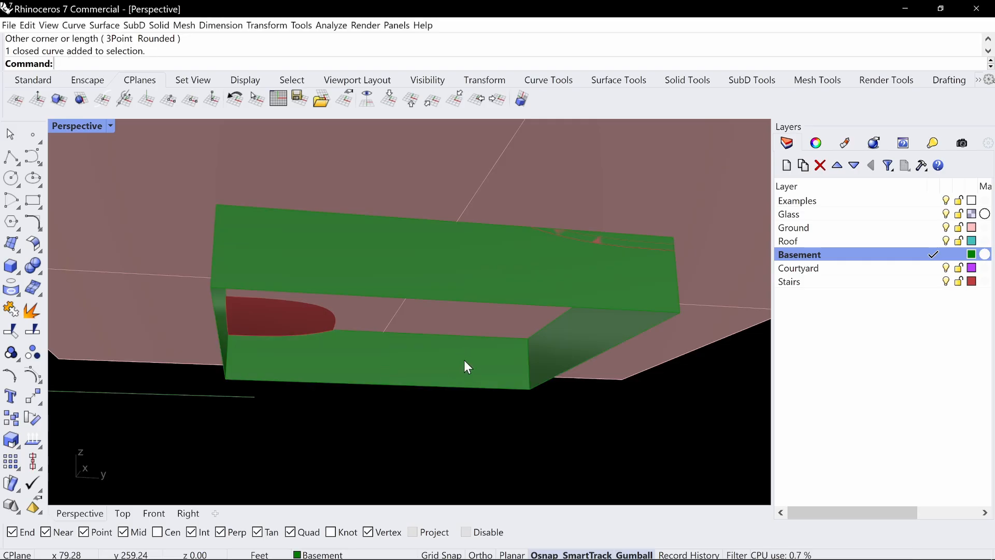
Close the basement's underside with a plane between opposite bottom corners and join it to the extruded walls
{"action": "type", "text": "Plane"}
{"action": "key", "text": "Return"}
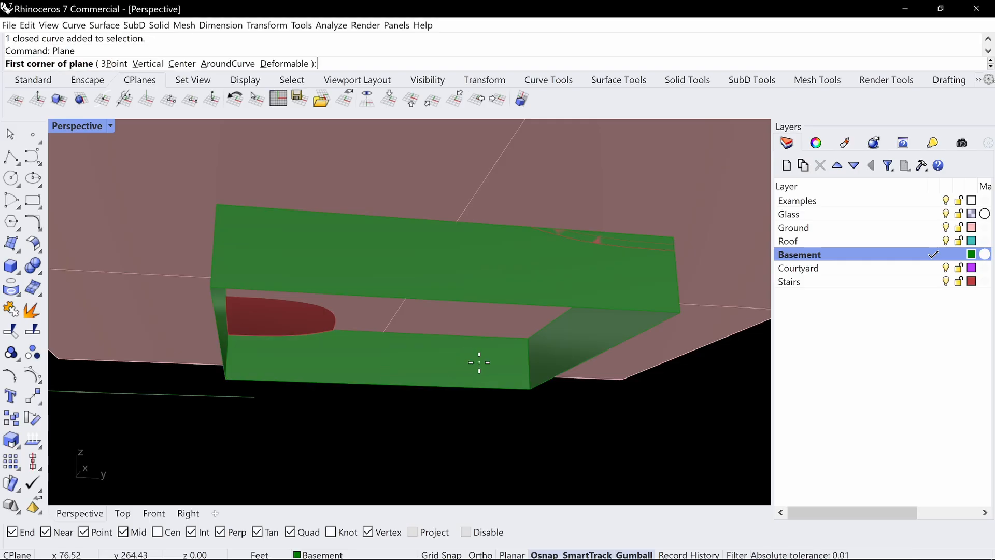
{"action": "left_click", "coordinate": [530, 389]}
{"action": "left_click", "coordinate": [211, 287]}
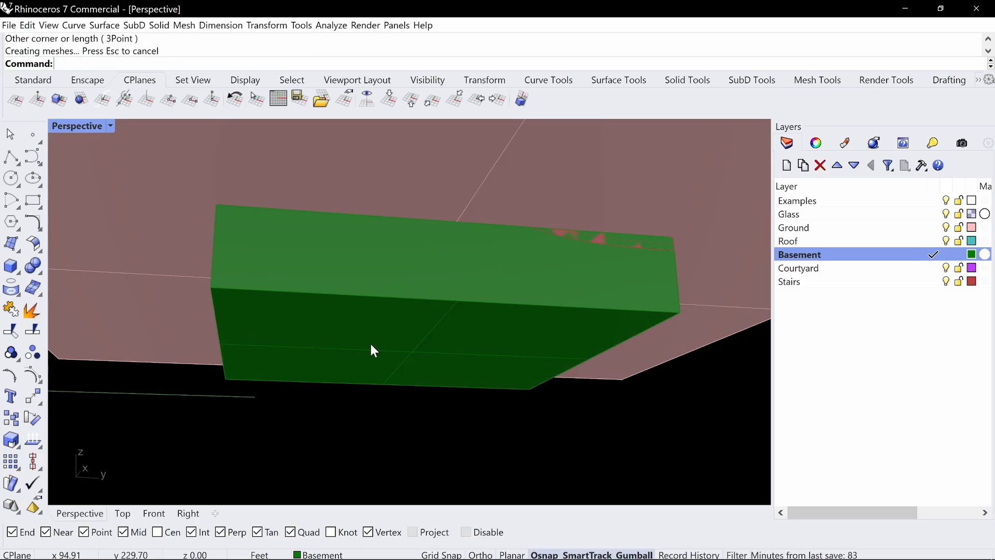
{"action": "left_click", "coordinate": [371, 343]}
{"action": "left_click", "coordinate": [371, 269], "text": "shift"}
{"action": "key", "text": "ctrl+j"}
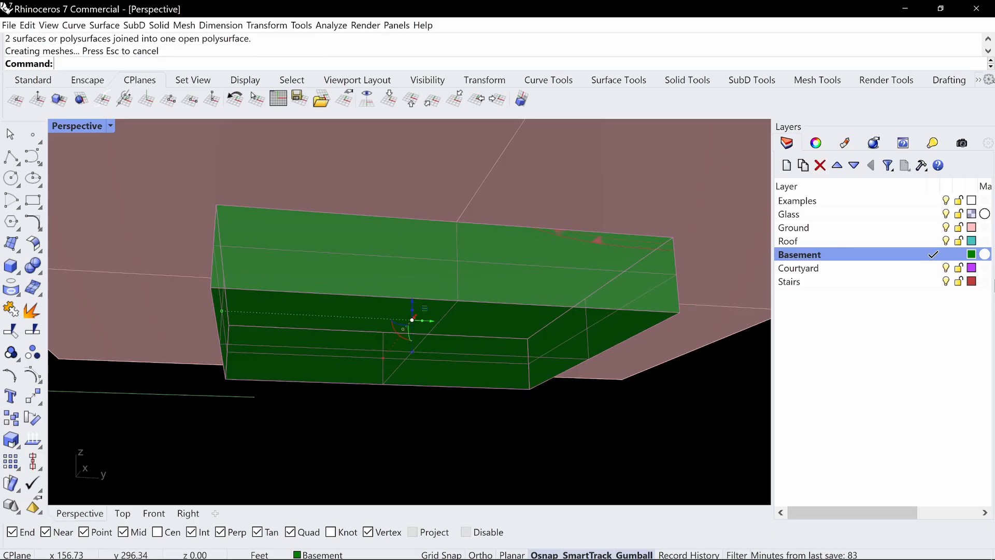
Make Courtyard the current layer and place a copy of the whole building model beside the original along the Y axis
{"action": "left_click", "coordinate": [935, 268]}
{"action": "scroll", "coordinate": [502, 287], "scroll_direction": "down", "scroll_amount": 5}
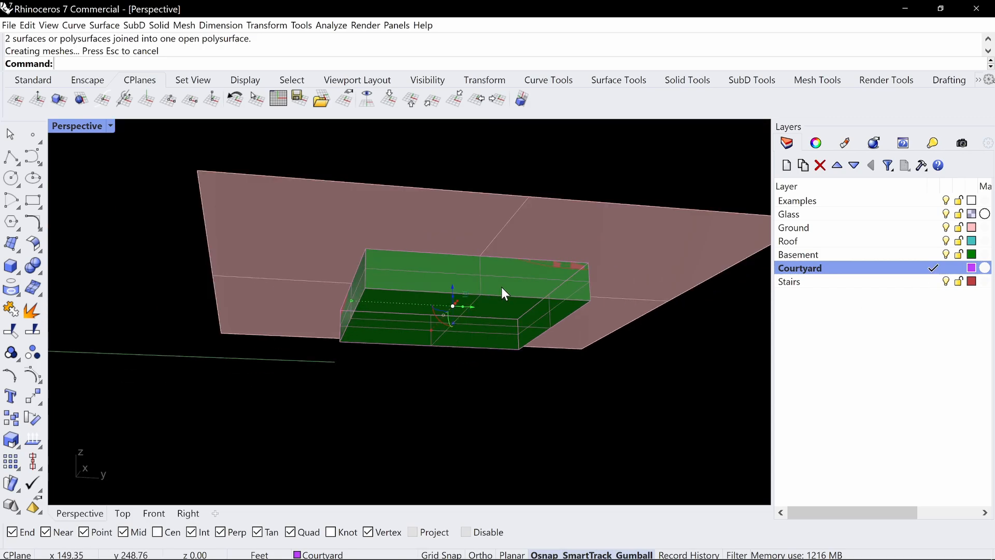
{"action": "right_click_drag", "start_coordinate": [502, 287], "coordinate": [592, 291]}
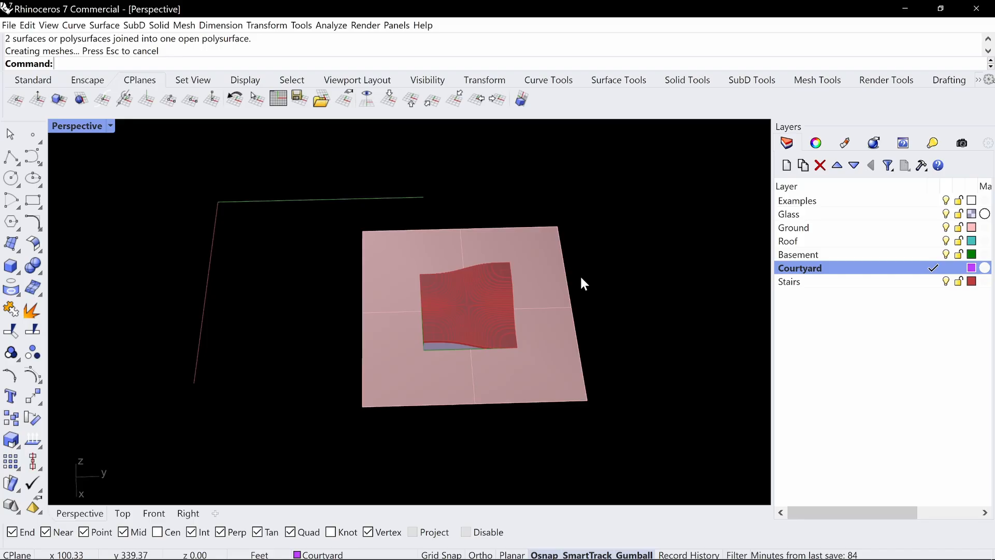
{"action": "left_click_drag", "start_coordinate": [619, 232], "coordinate": [315, 413]}
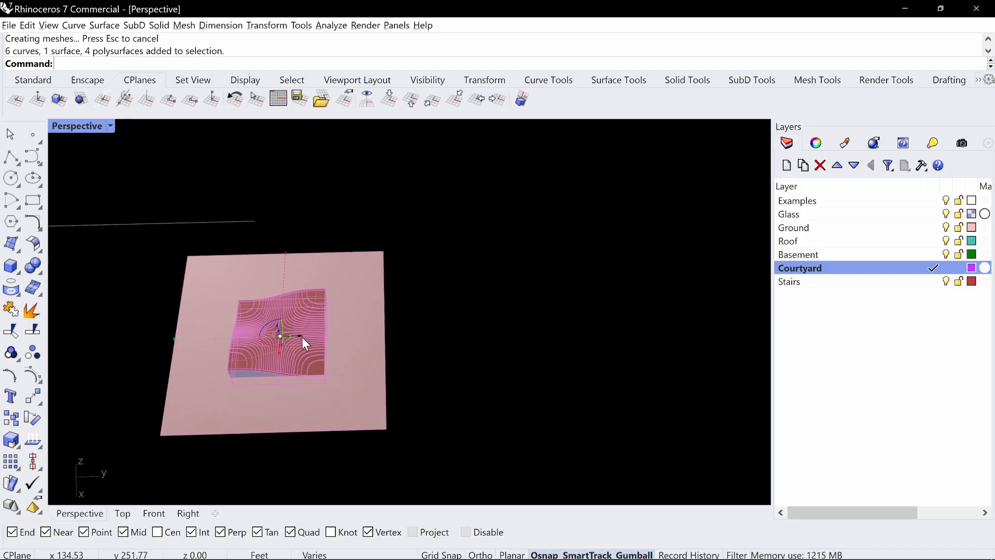
{"action": "left_click_drag", "start_coordinate": [301, 337], "coordinate": [697, 310]}
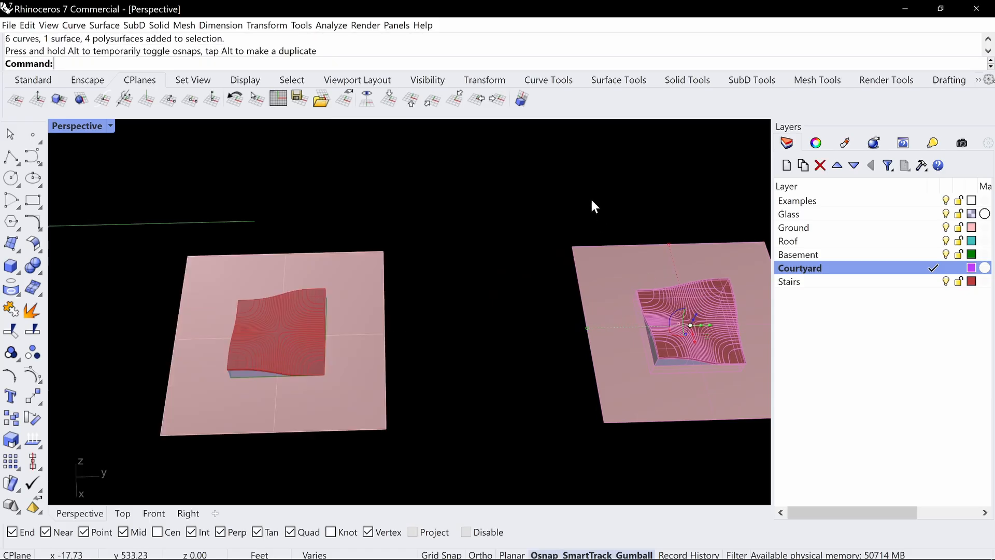
{"action": "left_click", "coordinate": [592, 200]}
{"action": "right_click_drag", "start_coordinate": [545, 215], "coordinate": [628, 220], "text": "shift"}
{"action": "scroll", "coordinate": [337, 337], "scroll_direction": "up", "scroll_amount": 7}
{"action": "right_click_drag", "start_coordinate": [382, 348], "coordinate": [378, 316]}
{"action": "scroll", "coordinate": [377, 317], "scroll_direction": "down", "scroll_amount": 10}
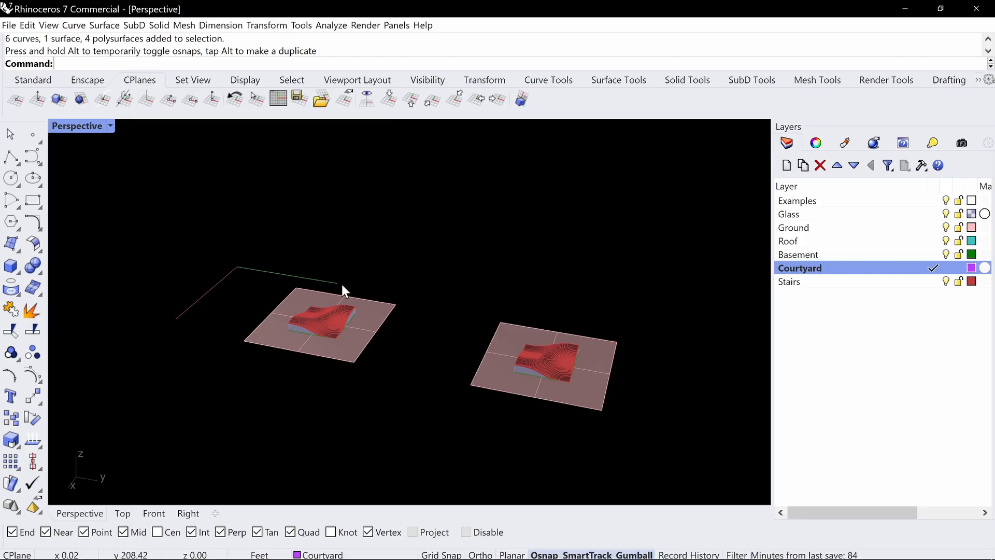
Draw a circle centred on the building's curved stepped roof as the courtyard outline
{"action": "scroll", "coordinate": [320, 323], "scroll_direction": "up", "scroll_amount": 8}
{"action": "type", "text": "circle"}
{"action": "key", "text": "Return"}
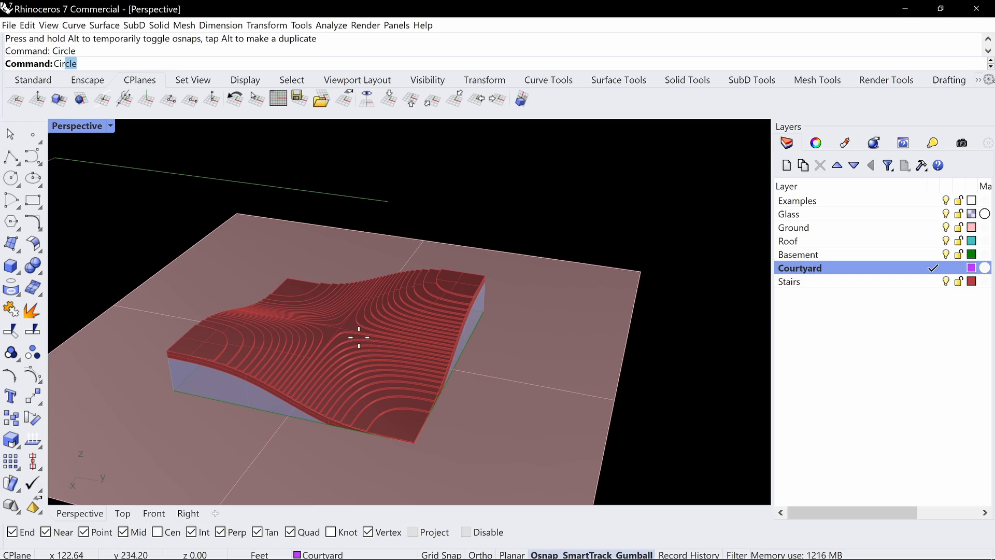
{"action": "right_click_drag", "start_coordinate": [356, 295], "coordinate": [394, 340]}
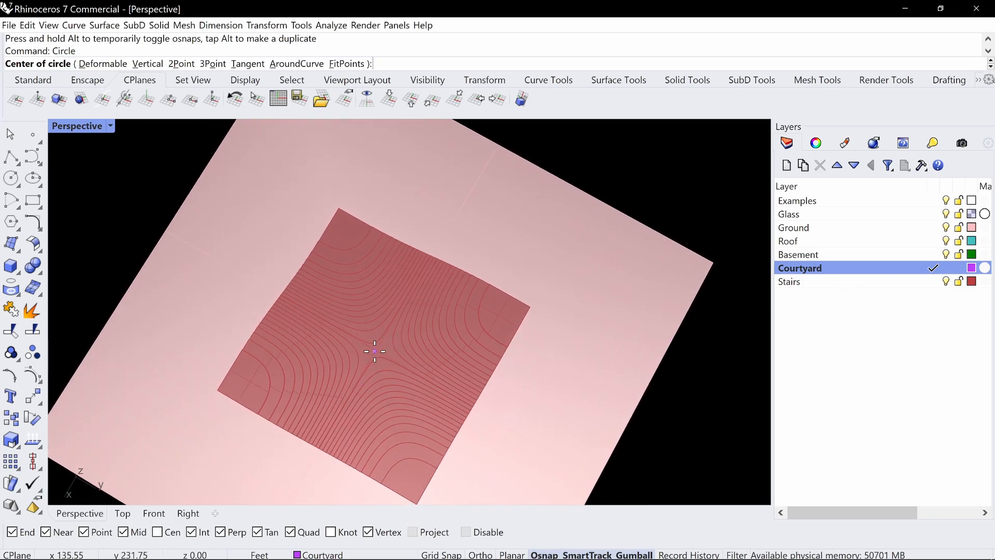
{"action": "left_click", "coordinate": [375, 350]}
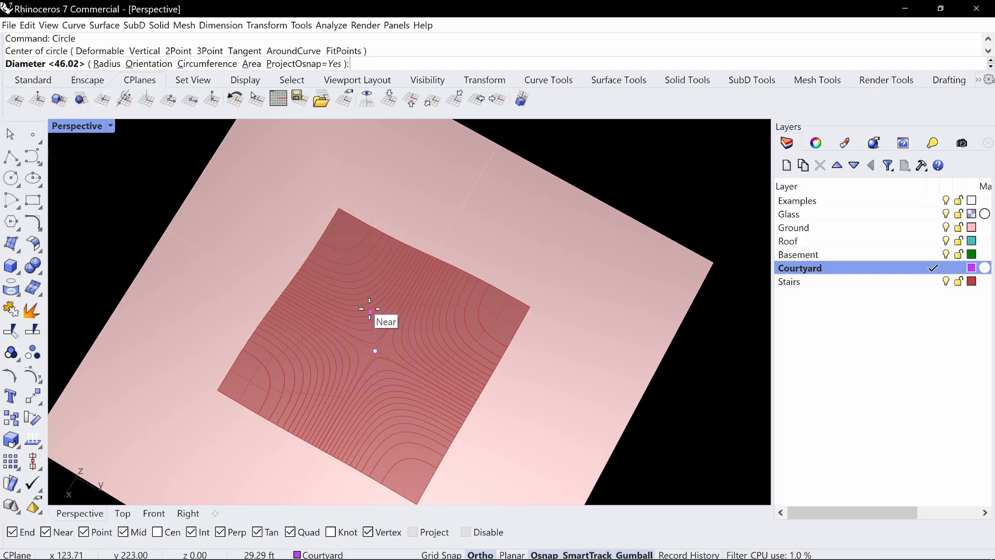
{"action": "key", "text": "Escape"}
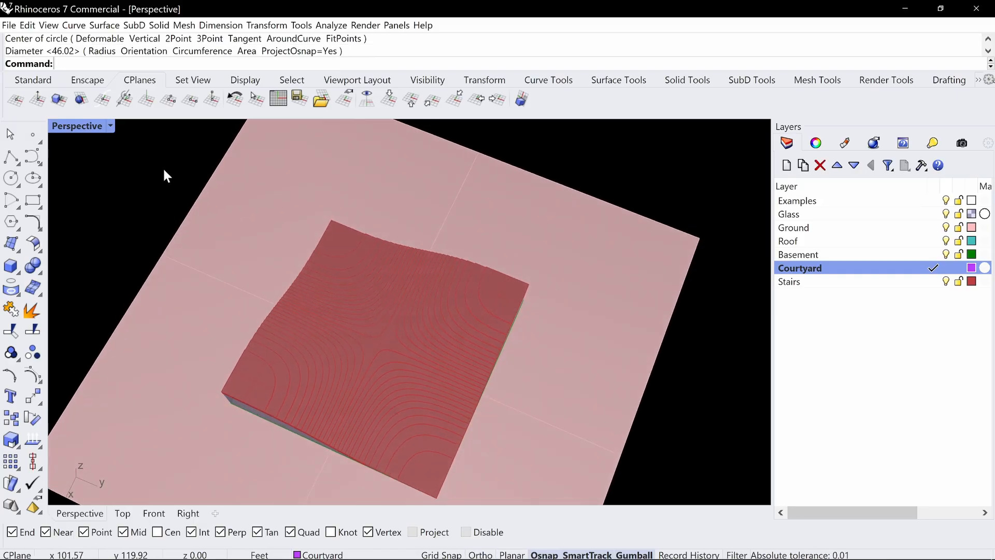
Set the viewport to Wireframe display and isolate the courtyard circle
{"action": "left_click", "coordinate": [86, 129]}
{"action": "left_click", "coordinate": [156, 147]}
{"action": "scroll", "coordinate": [412, 303], "scroll_direction": "up", "scroll_amount": 6}
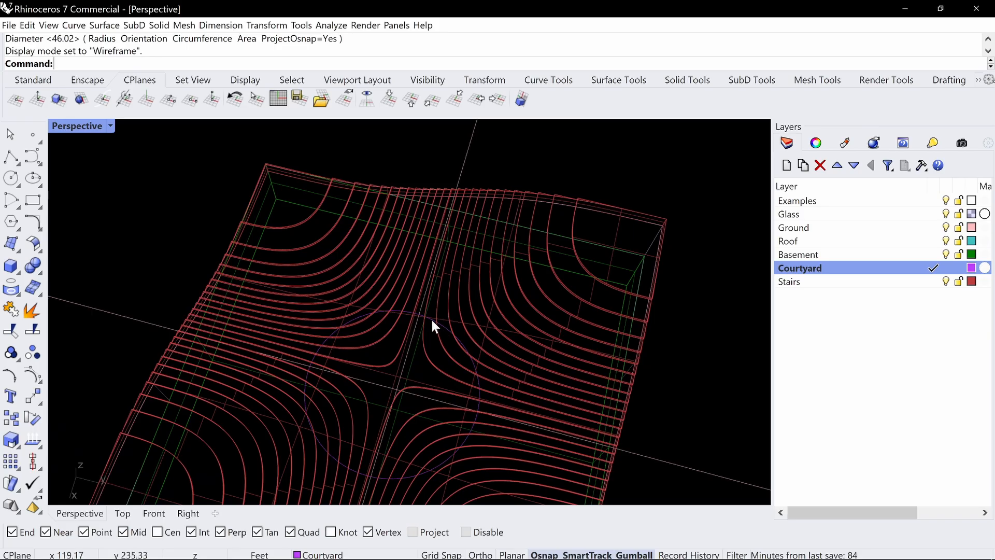
{"action": "left_click", "coordinate": [431, 319]}
{"action": "scroll", "coordinate": [476, 332], "scroll_direction": "down", "scroll_amount": 5}
{"action": "mouse_move", "coordinate": [490, 300]}
{"action": "right_mouse_down"}
{"action": "mouse_move", "coordinate": [487, 287]}
{"action": "mouse_move", "coordinate": [497, 288]}
{"action": "right_mouse_up"}
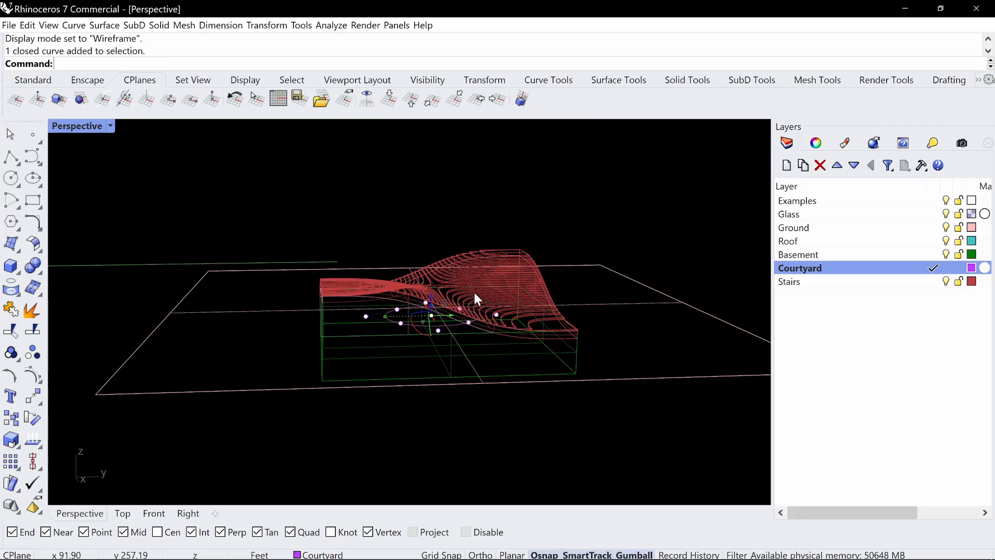
{"action": "scroll", "coordinate": [400, 304], "scroll_direction": "up", "scroll_amount": 10}
{"action": "scroll", "coordinate": [445, 322], "scroll_direction": "down", "scroll_amount": 10}
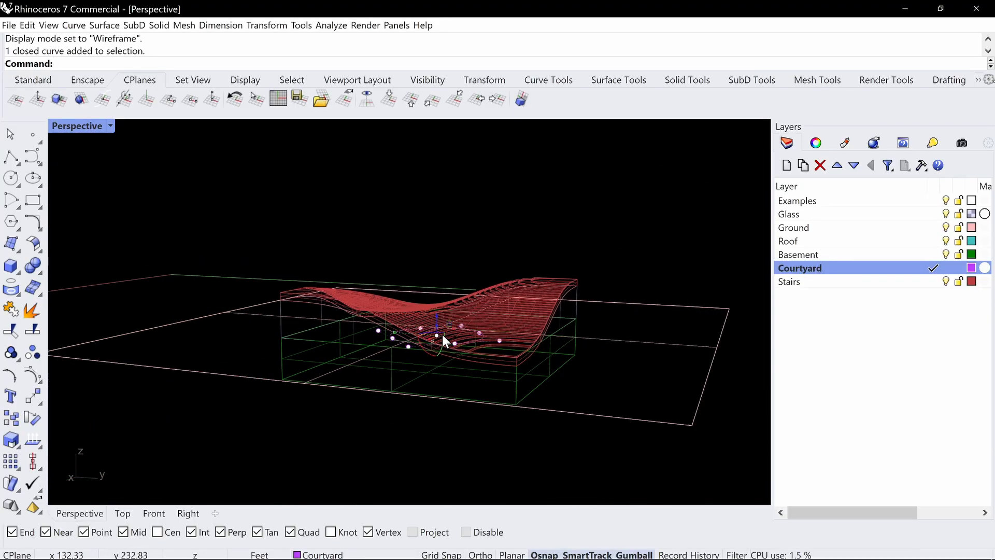
{"action": "right_click_drag", "start_coordinate": [443, 336], "coordinate": [469, 363]}
{"action": "type", "text": "Isolate"}
{"action": "key", "text": "Return"}
{"action": "right_click_drag", "start_coordinate": [487, 314], "coordinate": [507, 314]}
{"action": "scroll", "coordinate": [503, 315], "scroll_direction": "up", "scroll_amount": 5}
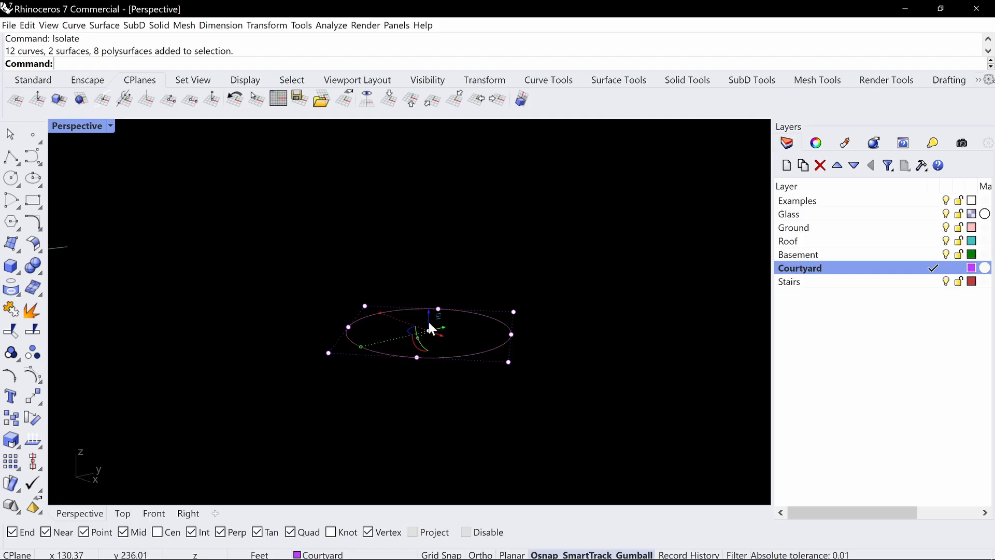
Extrude the courtyard circle vertically into a tall open cylinder
{"action": "left_click_drag", "start_coordinate": [428, 322], "coordinate": [457, 182]}
{"action": "scroll", "coordinate": [449, 236], "scroll_direction": "down", "scroll_amount": 10, "text": "shift"}
{"action": "key", "text": "Escape"}
Set the viewport to Shaded display and bring back the hidden objects with Unisolate
{"action": "left_click", "coordinate": [105, 127]}
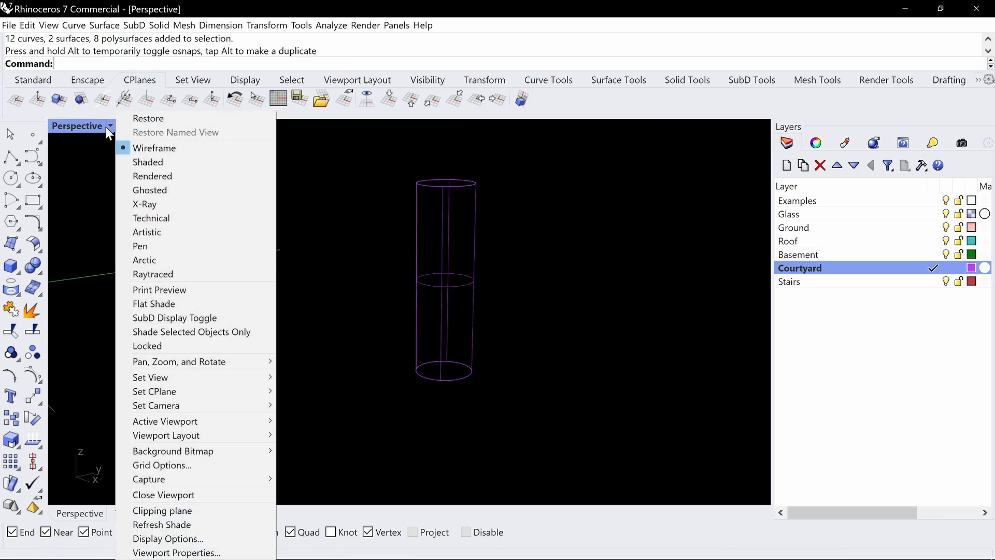
{"action": "left_click", "coordinate": [170, 159]}
{"action": "right_click_drag", "start_coordinate": [433, 249], "coordinate": [426, 257]}
{"action": "type", "text": "Uin"}
{"action": "key", "text": "BackSpace"}
{"action": "key", "text": "BackSpace"}
{"action": "key", "text": "BackSpace"}
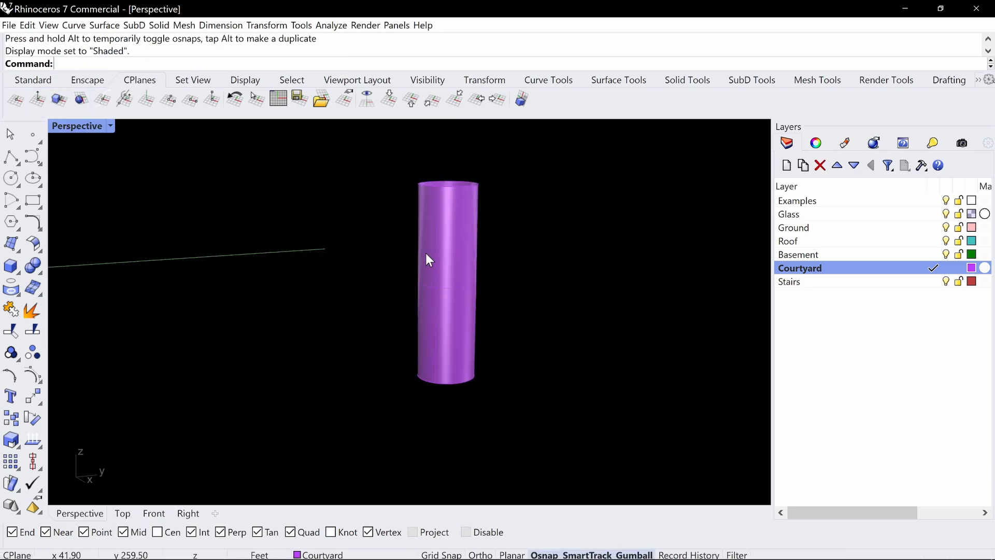
{"action": "type", "text": "Unisolate"}
{"action": "key", "text": "Return"}
{"action": "right_click_drag", "start_coordinate": [525, 310], "coordinate": [499, 330]}
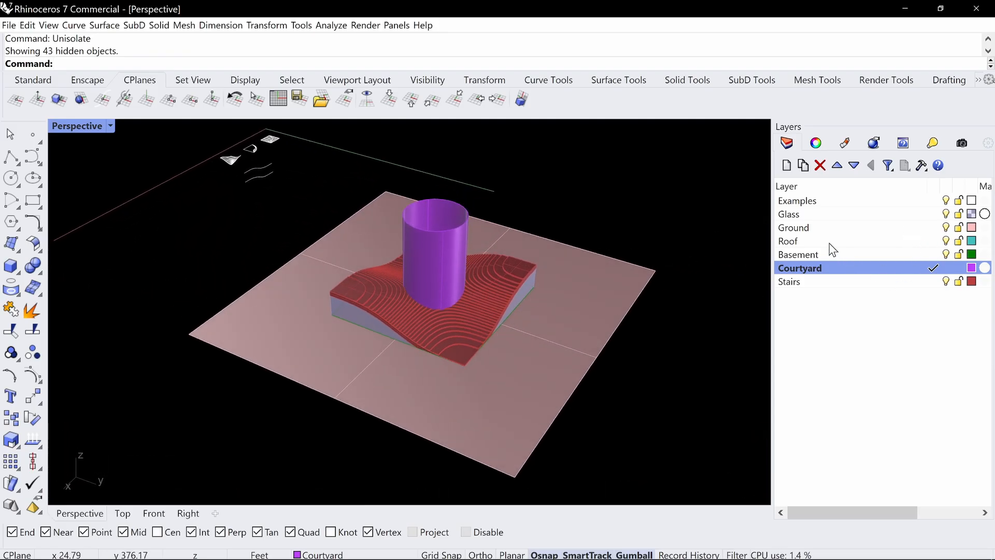
Isolate the objects on the Stairs layer together with the courtyard cylinder
{"action": "left_click", "coordinate": [792, 285]}
{"action": "right_click", "coordinate": [792, 287]}
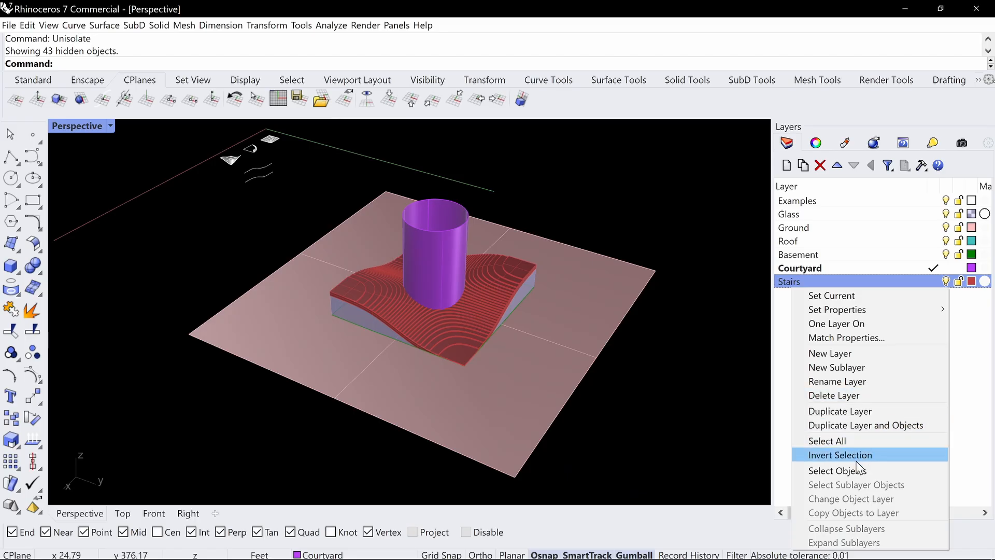
{"action": "left_click", "coordinate": [835, 470]}
{"action": "left_click", "coordinate": [465, 235], "text": "shift"}
{"action": "right_click_drag", "start_coordinate": [636, 141], "coordinate": [646, 141]}
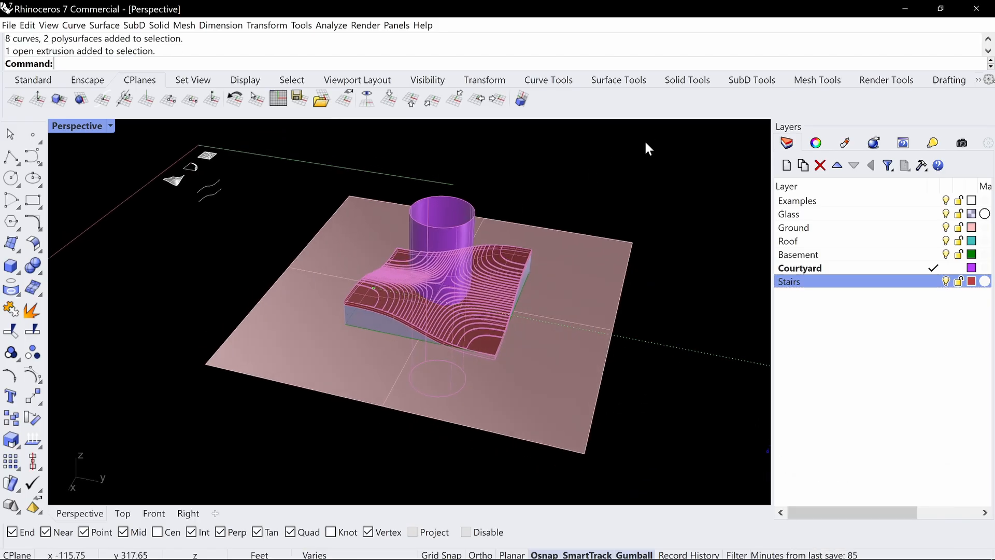
{"action": "key", "text": "ctrl+i"}
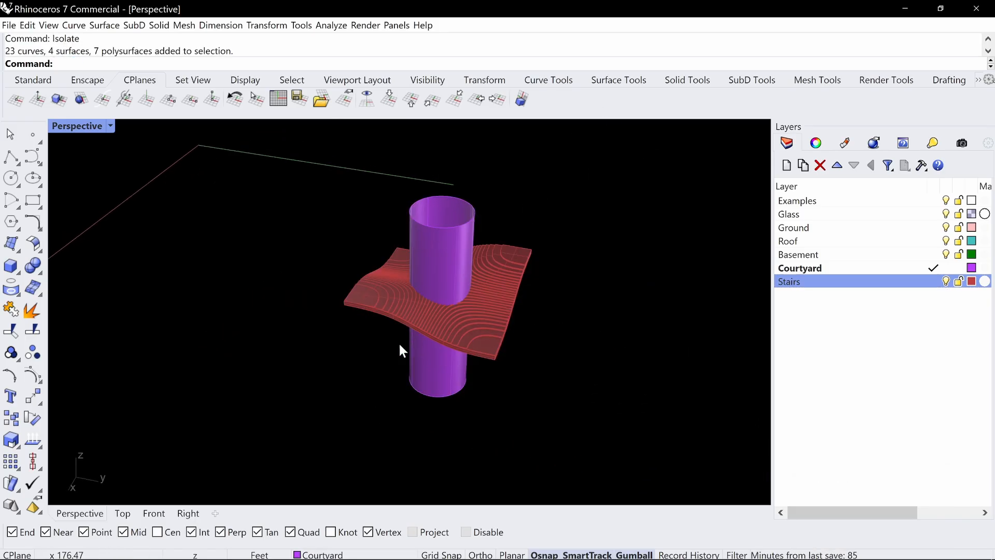
{"action": "right_click_drag", "start_coordinate": [400, 349], "coordinate": [430, 203]}
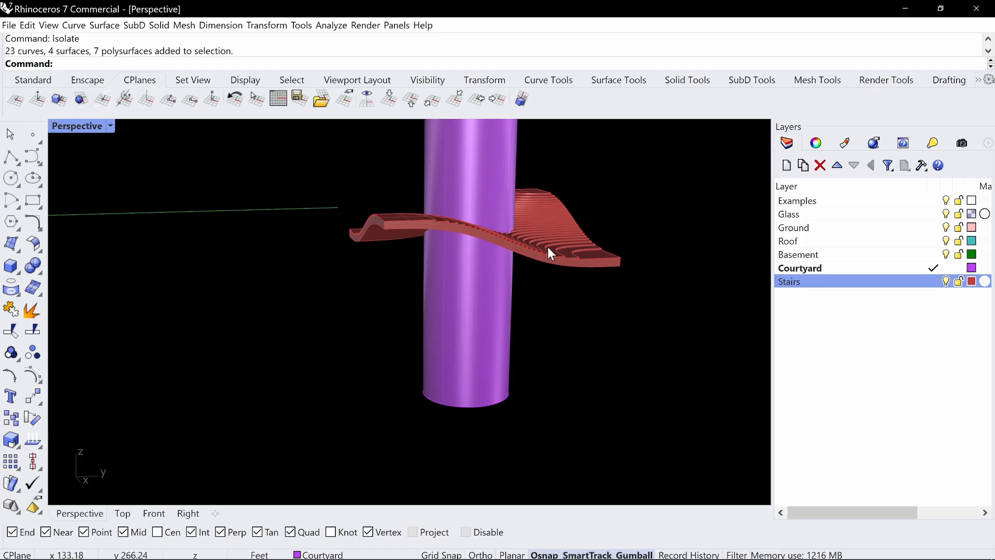
Split the stepped stair roof with the courtyard cylinder using BooleanSplit
{"action": "left_click", "coordinate": [580, 254]}
{"action": "left_click", "coordinate": [489, 169], "text": "shift"}
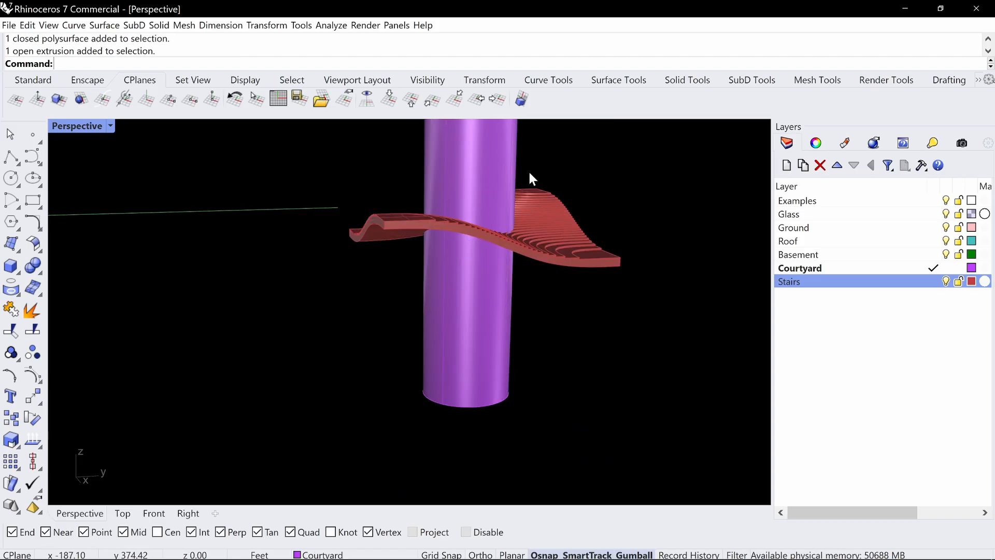
{"action": "type", "text": "B"}
{"action": "key", "text": "Down"}
{"action": "key", "text": "Down"}
{"action": "key", "text": "Down"}
{"action": "key", "text": "Down"}
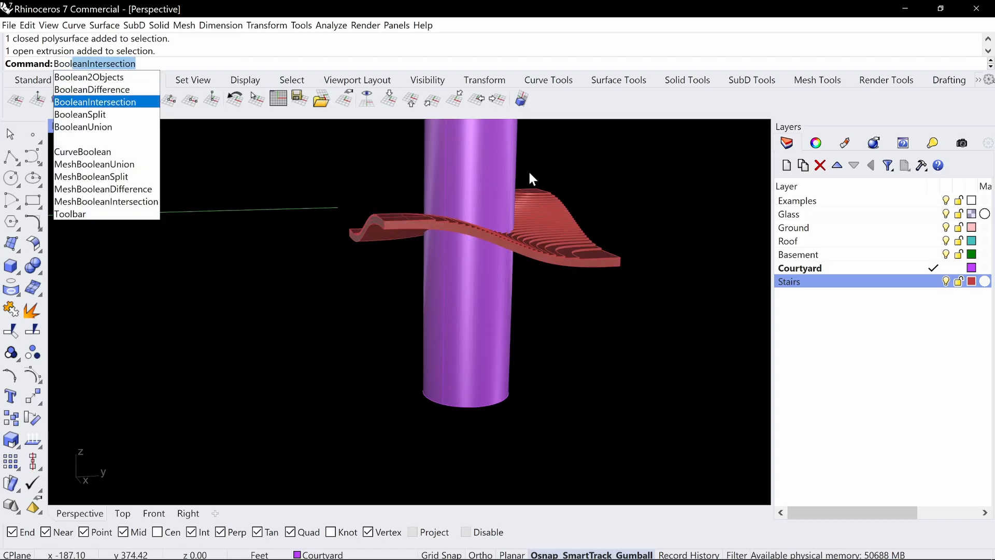
{"action": "key", "text": "Return"}
{"action": "left_click", "coordinate": [605, 263]}
{"action": "key", "text": "Return"}
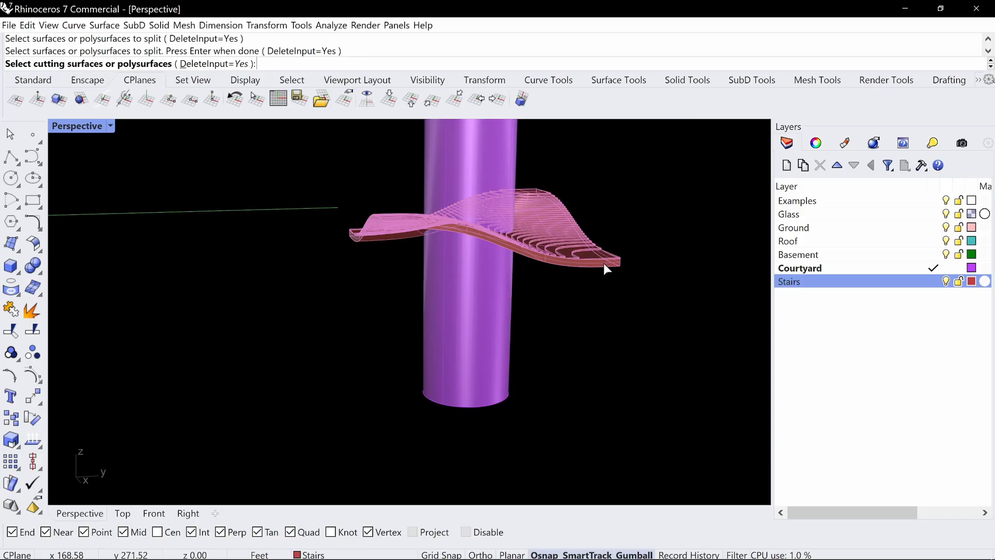
{"action": "left_click", "coordinate": [463, 151]}
{"action": "key", "text": "Return"}
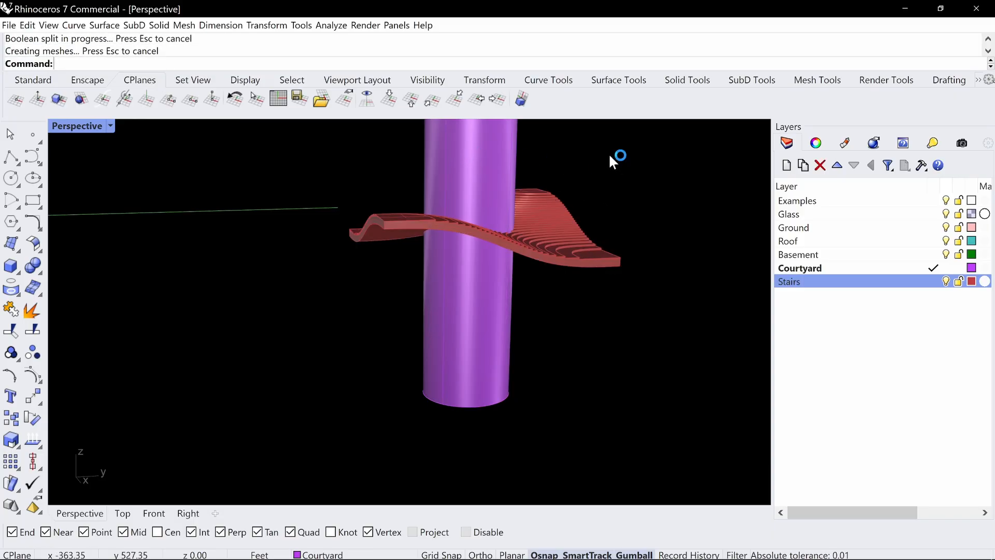
Ungroup the split stair pieces and delete the round piece inside the courtyard cylinder
{"action": "right_click_drag", "start_coordinate": [608, 154], "coordinate": [436, 267]}
{"action": "left_click", "coordinate": [495, 303]}
{"action": "scroll", "coordinate": [512, 286], "scroll_direction": "up", "scroll_amount": 4}
{"action": "type", "text": "ungroup"}
{"action": "key", "text": "Return"}
{"action": "left_click", "coordinate": [455, 306]}
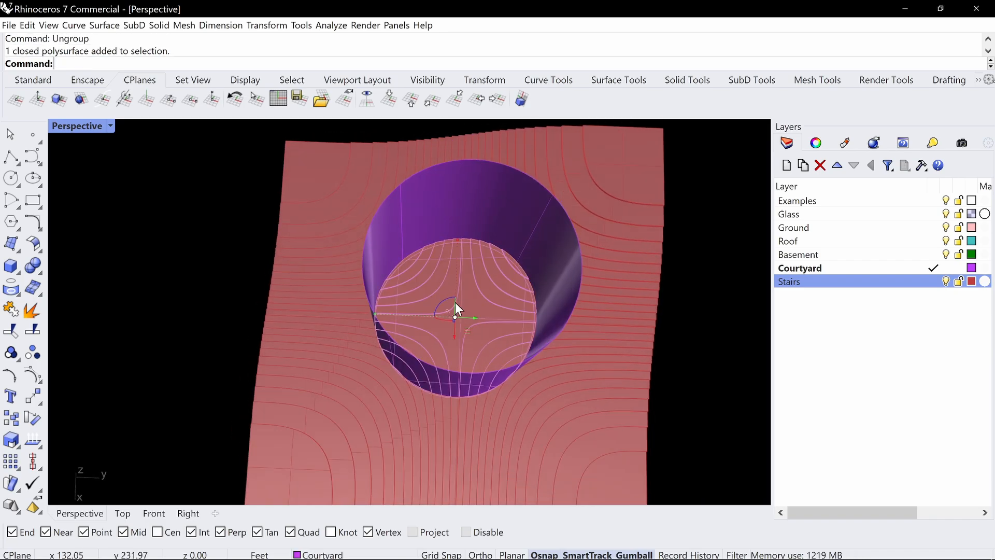
{"action": "key", "text": "Delete"}
{"action": "right_click_drag", "start_coordinate": [520, 293], "coordinate": [487, 196]}
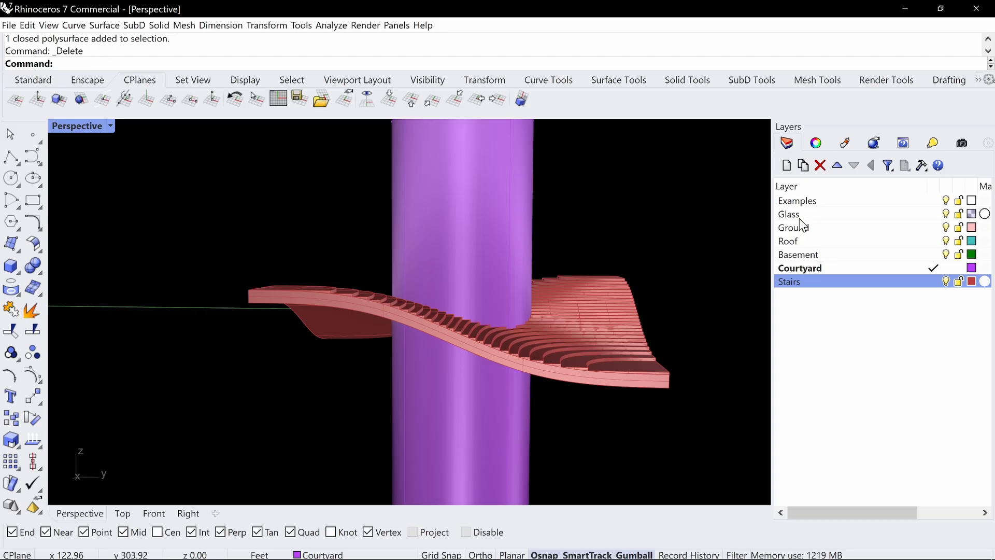
Assign the Glass material to the Courtyard layer
{"action": "left_click", "coordinate": [810, 267]}
{"action": "left_click", "coordinate": [986, 268]}
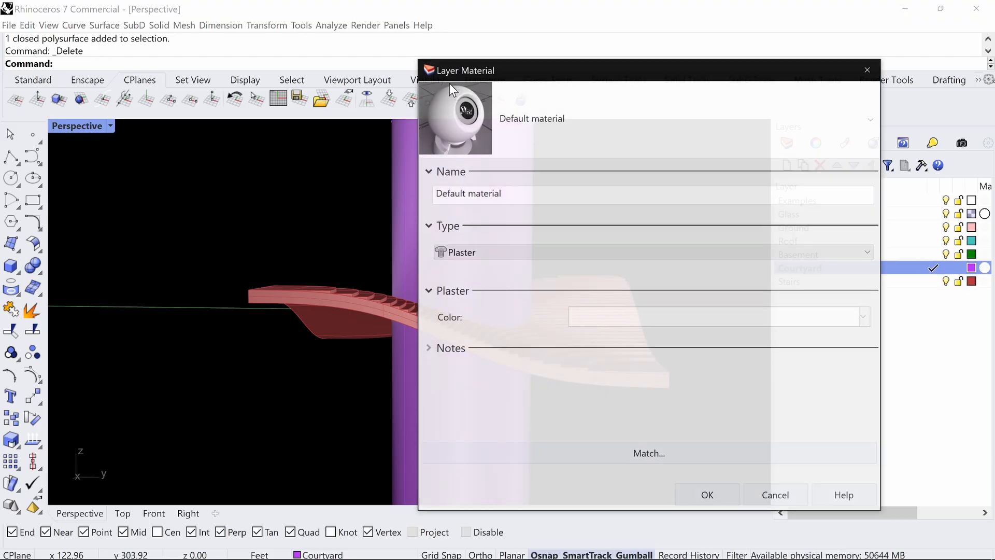
{"action": "left_click", "coordinate": [604, 127]}
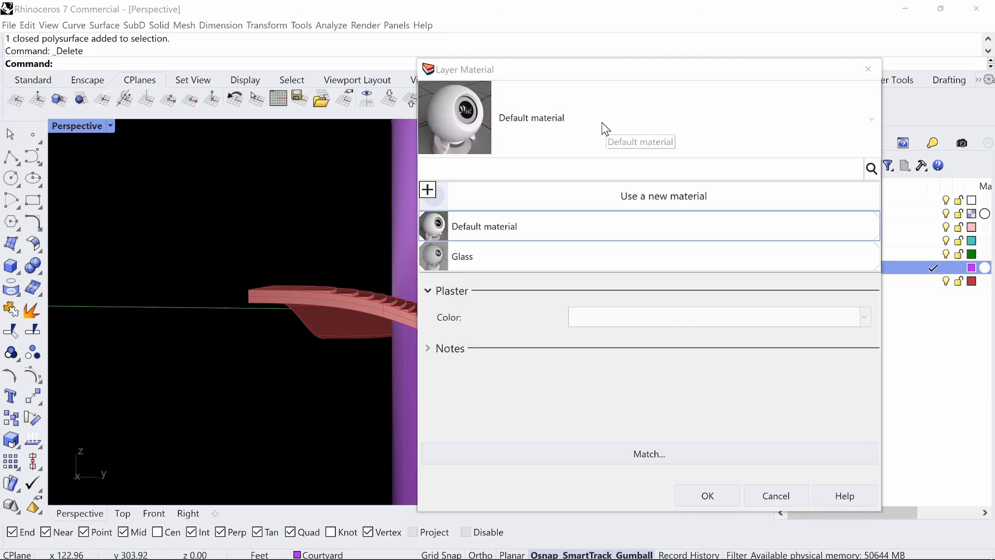
{"action": "left_click", "coordinate": [529, 256]}
{"action": "left_click", "coordinate": [707, 495]}
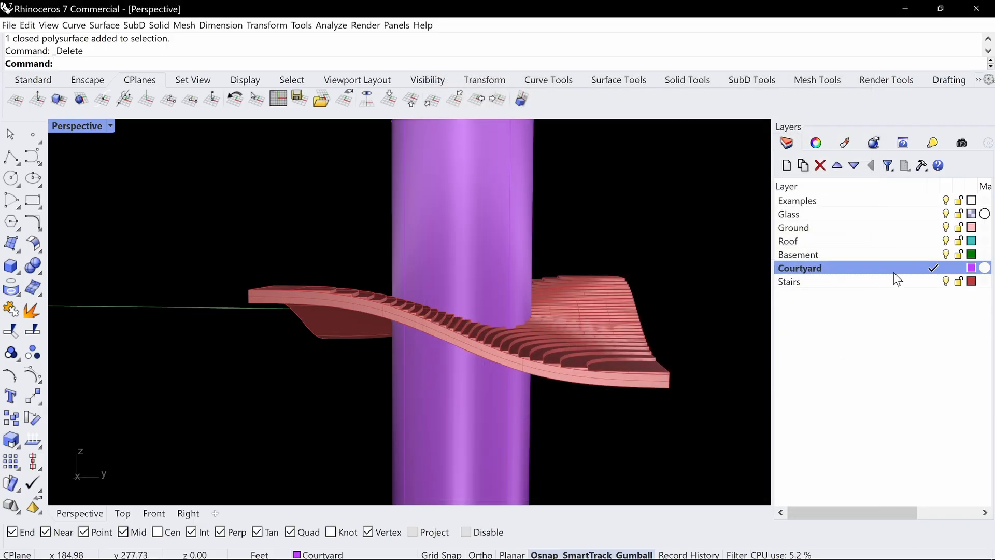
Make the Courtyard layer colour semi-transparent with an alpha value of 123
{"action": "left_click", "coordinate": [971, 269]}
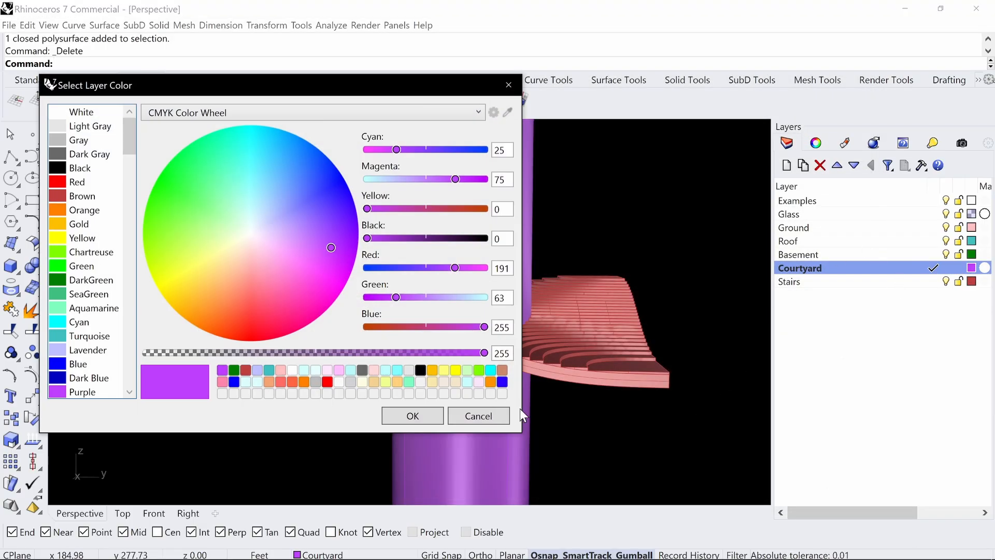
{"action": "left_click_drag", "start_coordinate": [486, 354], "coordinate": [311, 366]}
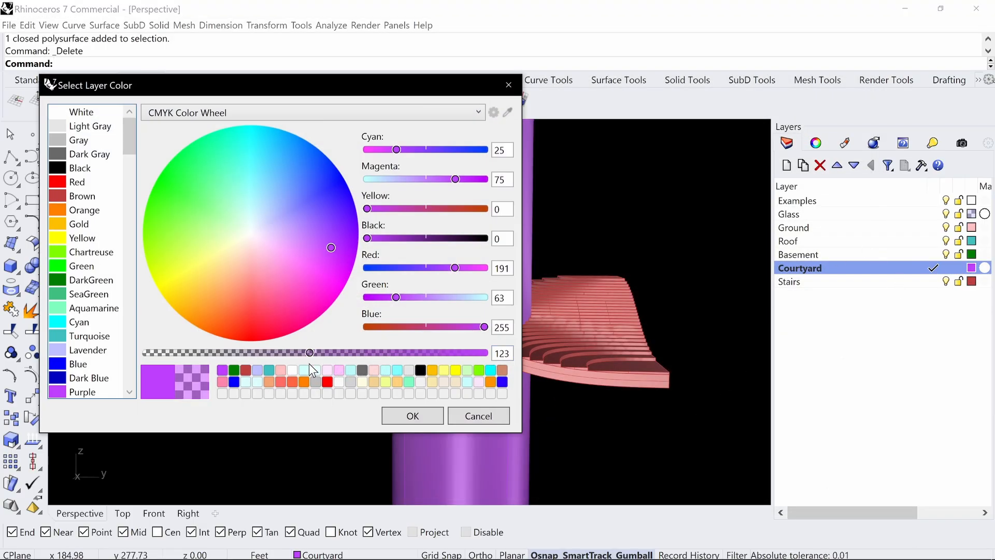
{"action": "left_click", "coordinate": [408, 416]}
{"action": "right_click_drag", "start_coordinate": [592, 235], "coordinate": [604, 226]}
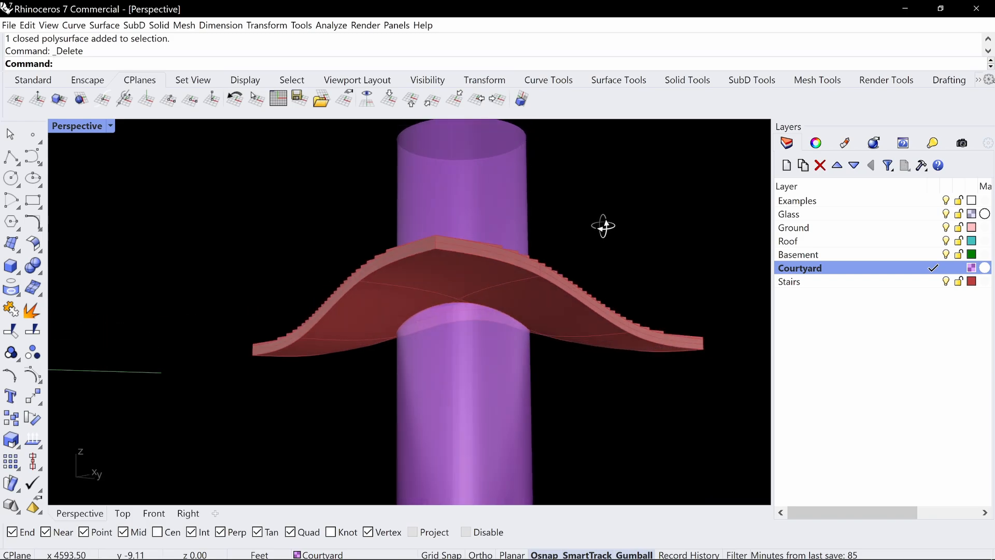
Duplicate the edge of the circular opening on the underside of the stair roof with DupEdge
{"action": "right_click_drag", "start_coordinate": [498, 293], "coordinate": [498, 327]}
{"action": "right_click_drag", "start_coordinate": [400, 329], "coordinate": [400, 315]}
{"action": "type", "text": "Duoe"}
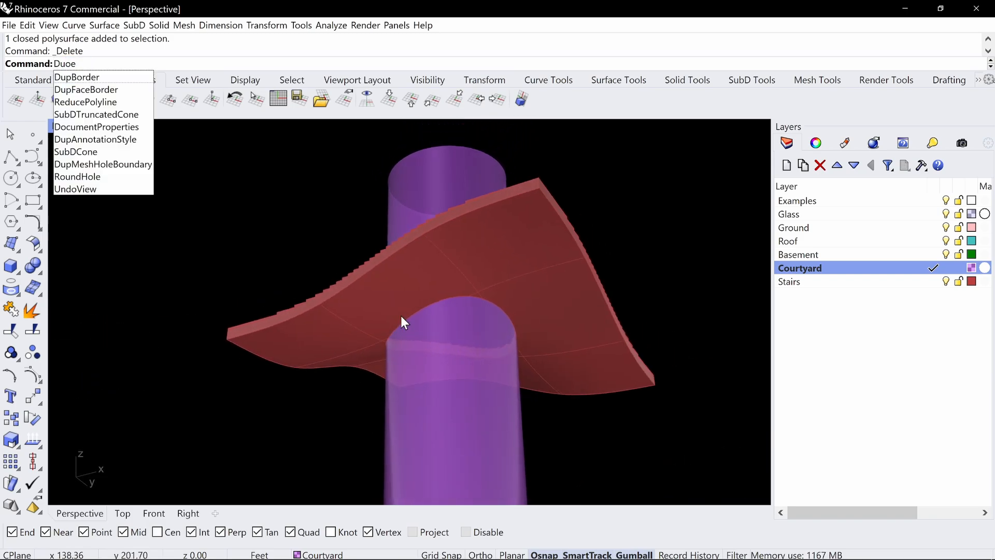
{"action": "key", "text": "BackSpace"}
{"action": "key", "text": "BackSpace"}
{"action": "type", "text": "pedge"}
{"action": "key", "text": "Return"}
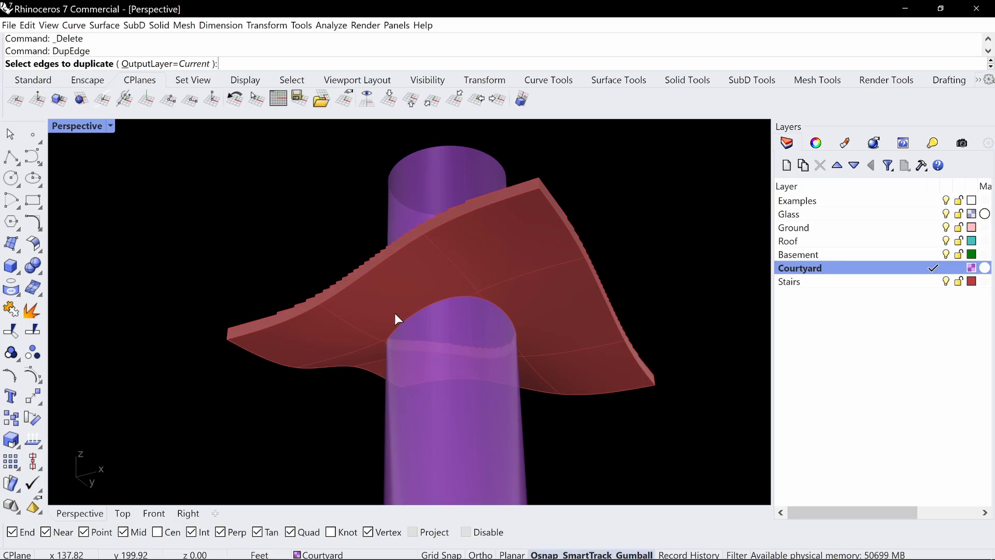
{"action": "left_click", "coordinate": [456, 299]}
{"action": "key", "text": "Return"}
{"action": "right_click_drag", "start_coordinate": [599, 285], "coordinate": [385, 328]}
{"action": "scroll", "coordinate": [390, 331], "scroll_direction": "up", "scroll_amount": 5}
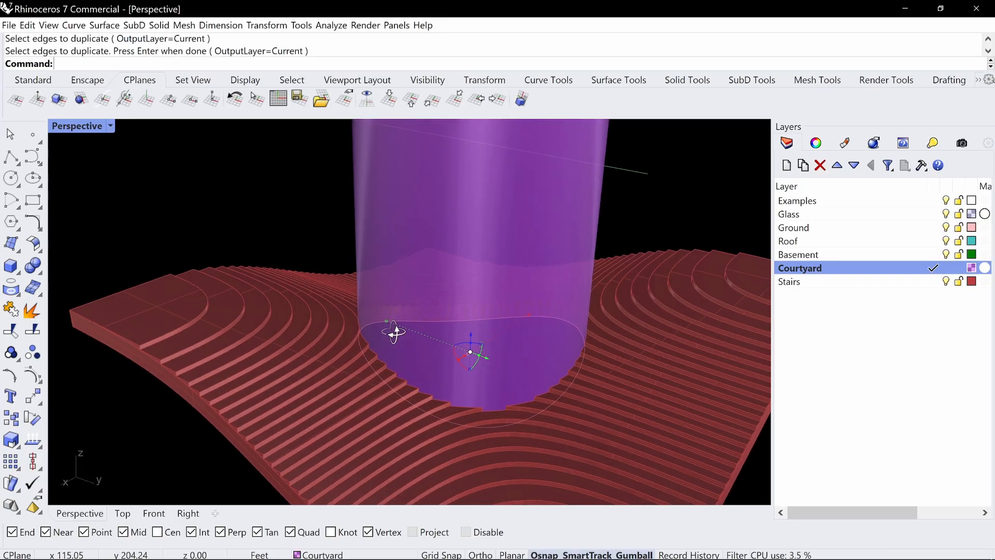
{"action": "scroll", "coordinate": [394, 326], "scroll_direction": "up", "scroll_amount": 8}
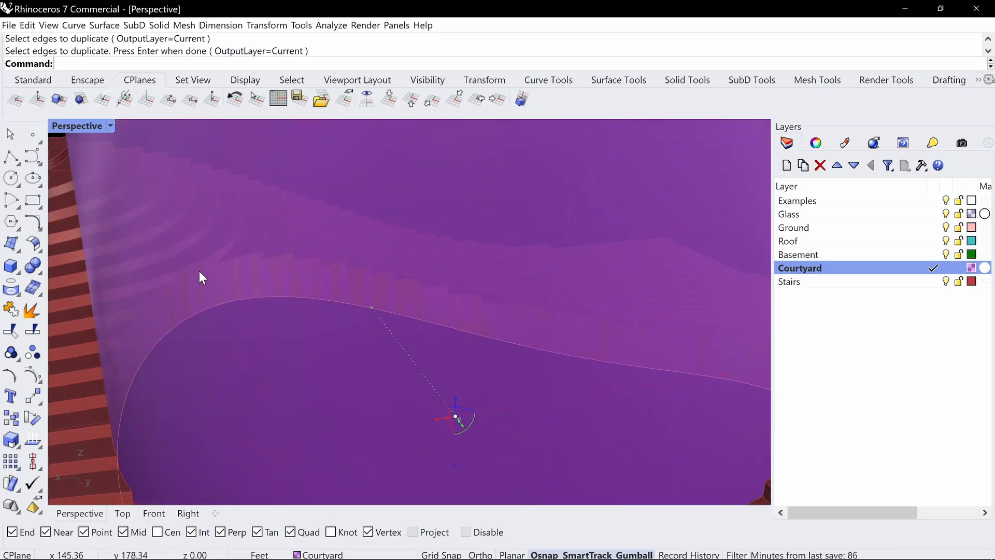
{"action": "scroll", "coordinate": [191, 188], "scroll_direction": "up", "scroll_amount": 1}
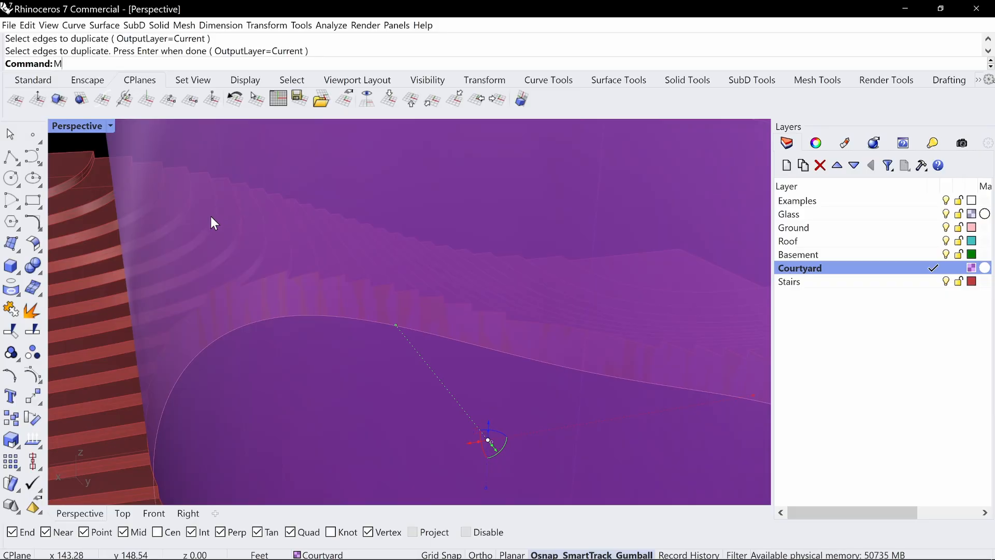
{"action": "key", "text": "Return"}
{"action": "type", "text": "c"}
{"action": "key", "text": "Return"}
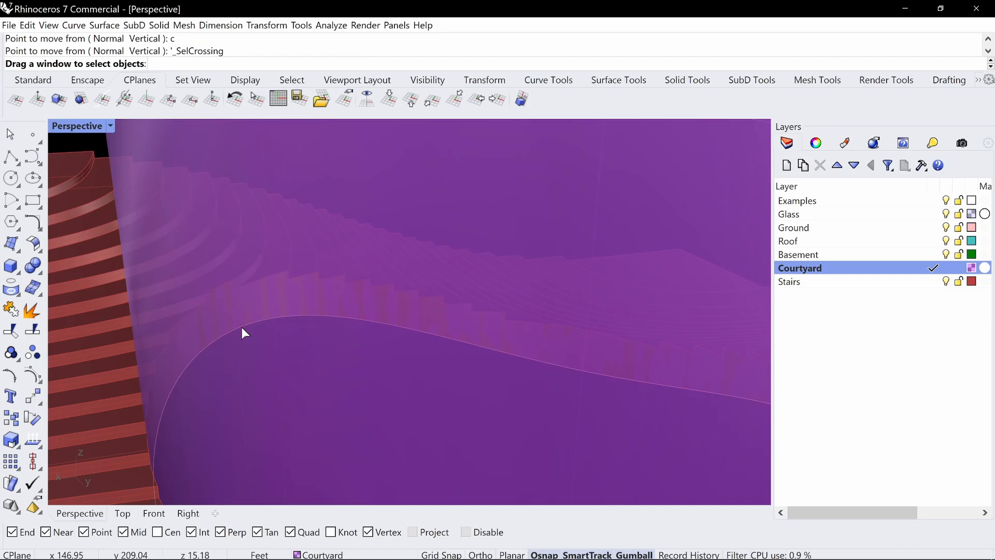
{"action": "left_click_drag", "start_coordinate": [238, 351], "coordinate": [237, 345]}
{"action": "type", "text": "Move"}
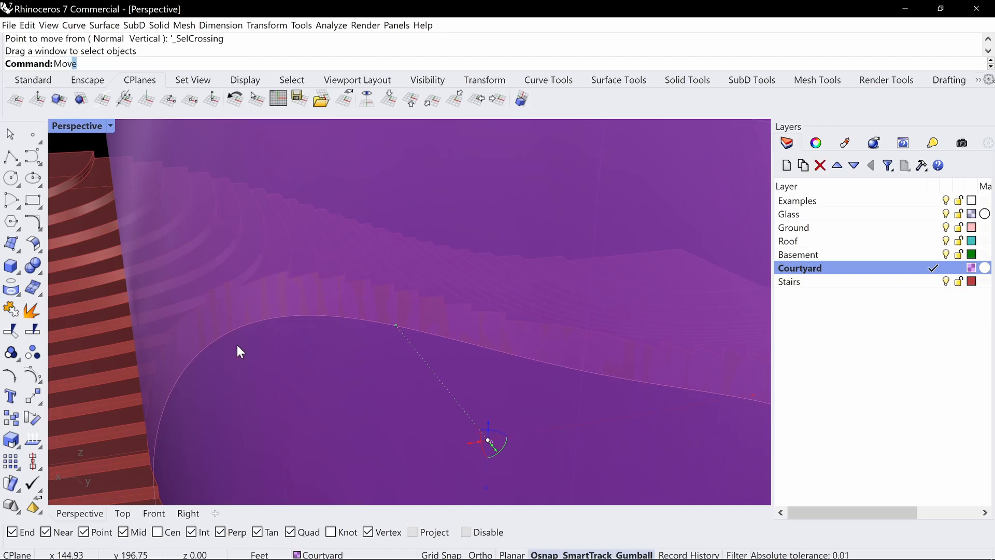
{"action": "key", "text": "BackSpace"}
{"action": "key", "text": "BackSpace"}
{"action": "key", "text": "BackSpace"}
Move the duplicated edge curve vertically from the opening's underside edge up to its top edge
{"action": "type", "text": "Move"}
{"action": "key", "text": "Return"}
{"action": "type", "text": "v"}
{"action": "key", "text": "Return"}
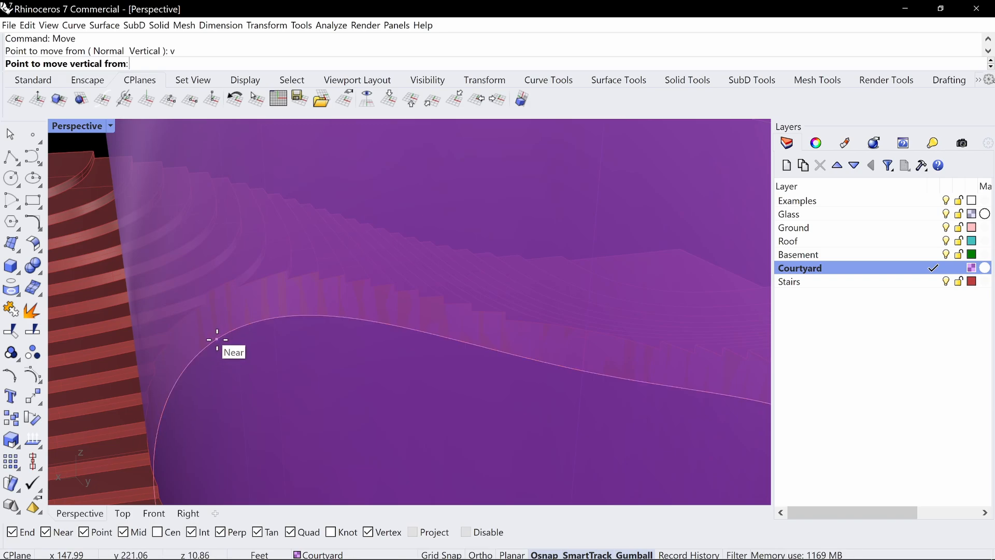
{"action": "left_click", "coordinate": [223, 336]}
{"action": "left_click", "coordinate": [213, 289]}
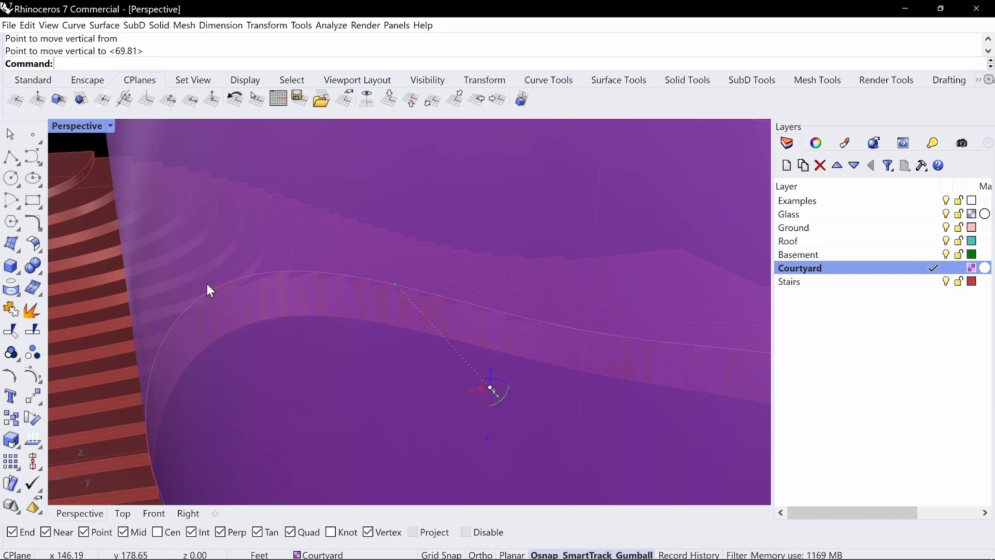
Move the opening curve vertically up by another 42" above the stair roof
{"action": "right_click_drag", "start_coordinate": [525, 358], "coordinate": [378, 344]}
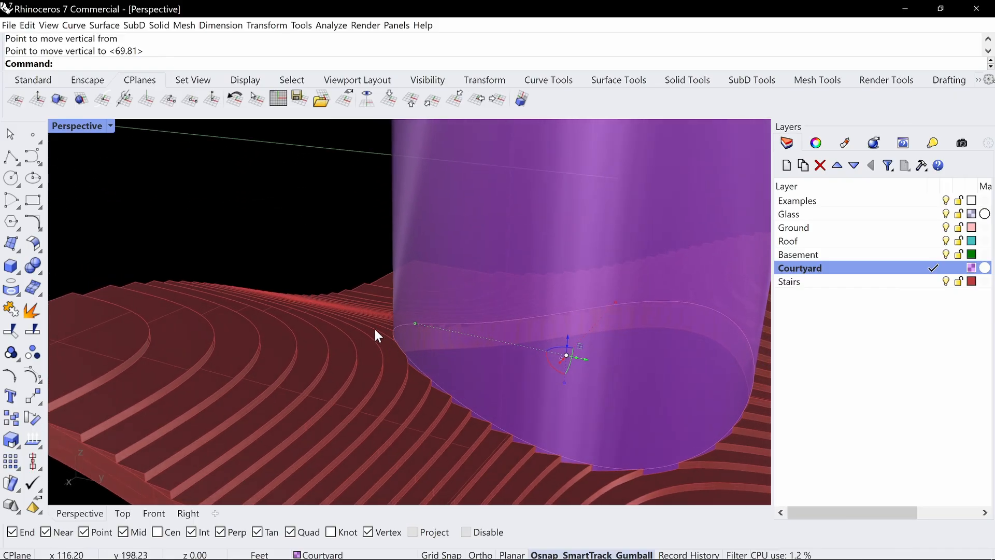
{"action": "type", "text": "Move"}
{"action": "key", "text": "Return"}
{"action": "type", "text": "v"}
{"action": "key", "text": "Return"}
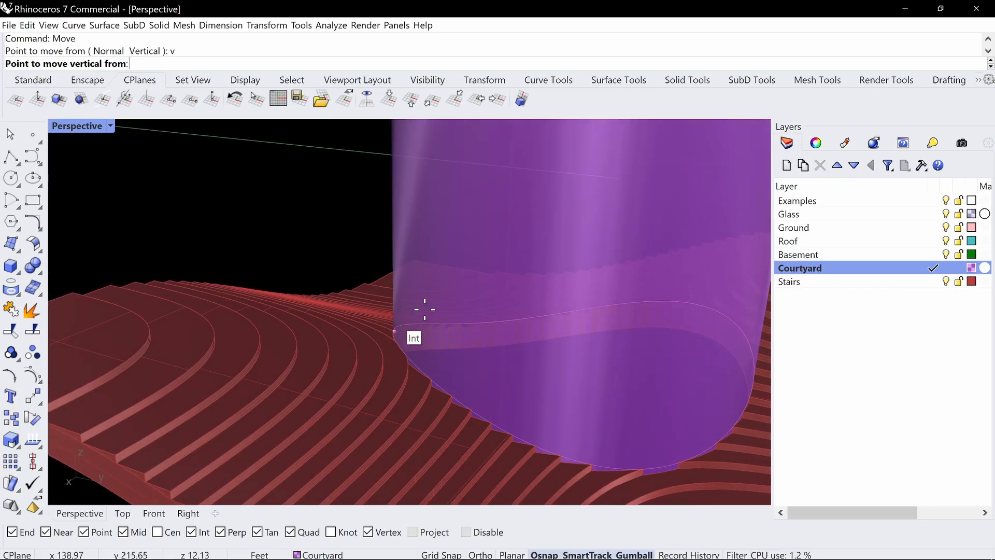
{"action": "right_click_drag", "start_coordinate": [422, 309], "coordinate": [288, 354]}
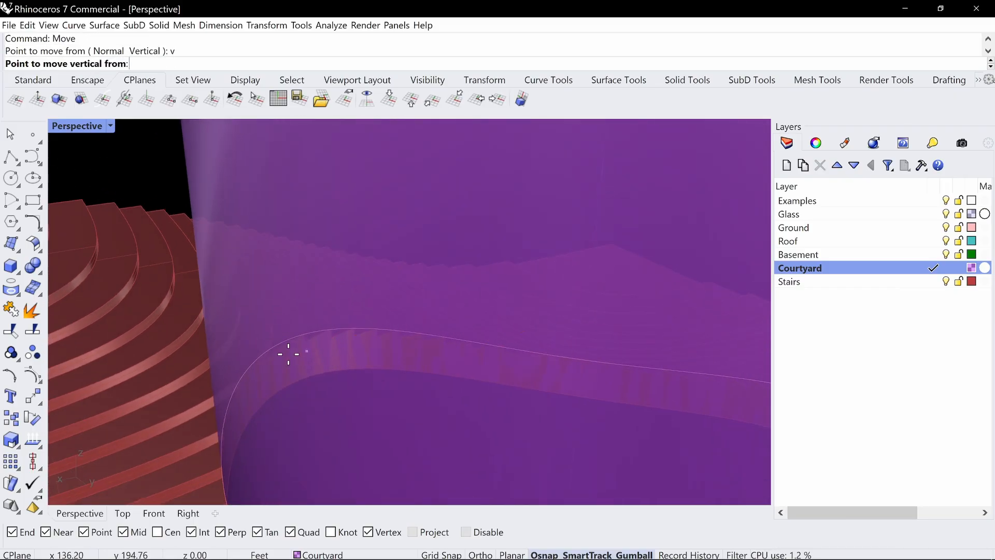
{"action": "left_click", "coordinate": [260, 357]}
{"action": "type", "text": "42\""}
{"action": "key", "text": "Return"}
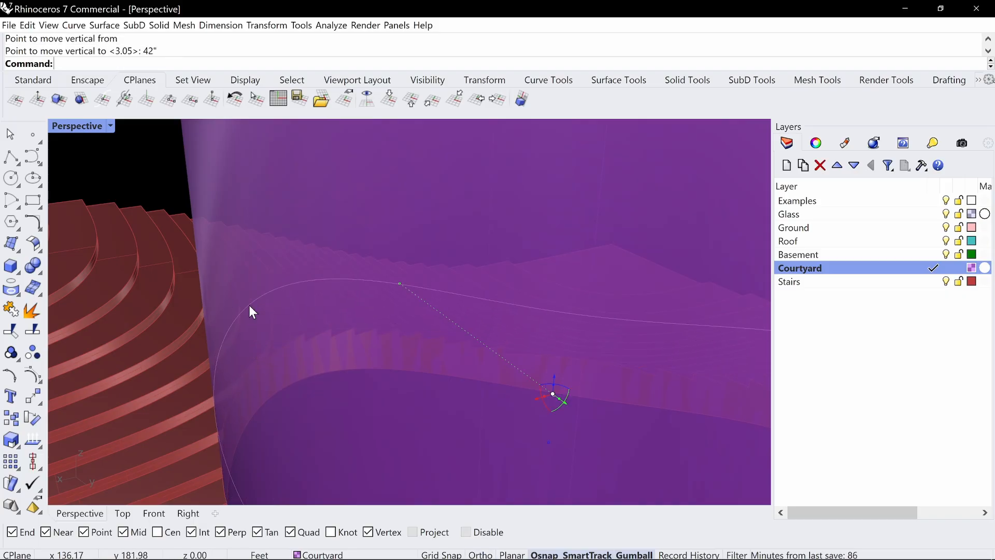
Split the courtyard cylinder with the raised curve and delete the part above it
{"action": "right_click_drag", "start_coordinate": [262, 280], "coordinate": [551, 319]}
{"action": "right_click_drag", "start_coordinate": [440, 365], "coordinate": [373, 313]}
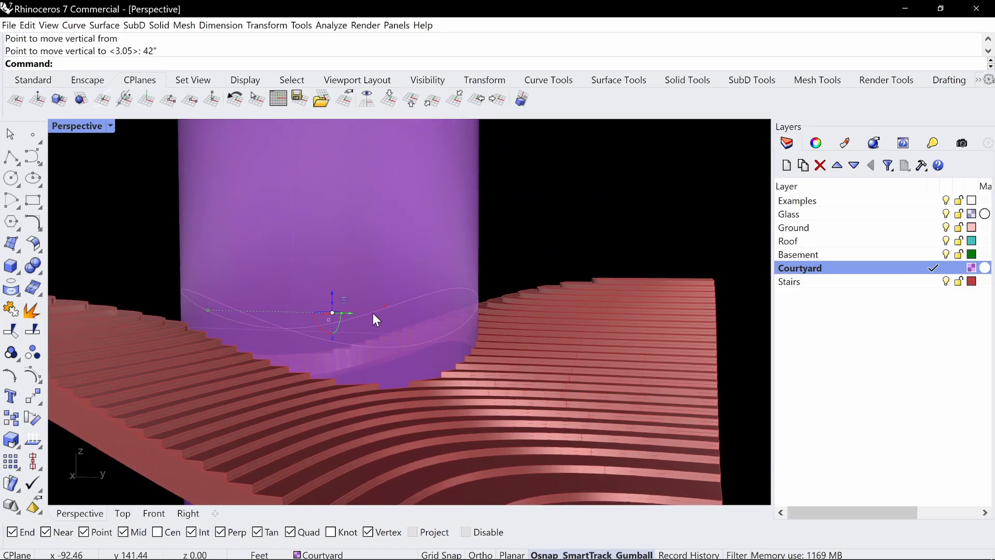
{"action": "type", "text": "Split"}
{"action": "key", "text": "Return"}
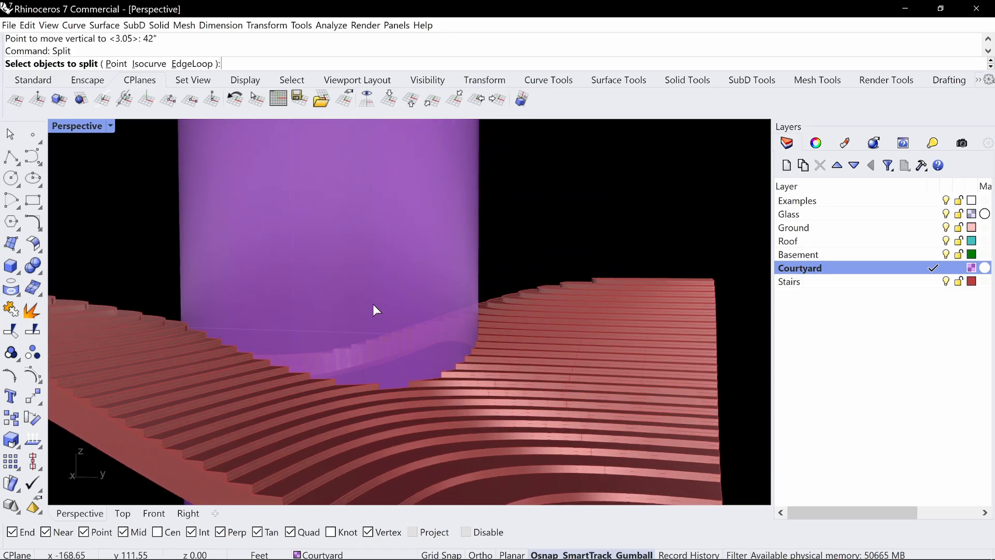
{"action": "left_click", "coordinate": [369, 280]}
{"action": "key", "text": "Return"}
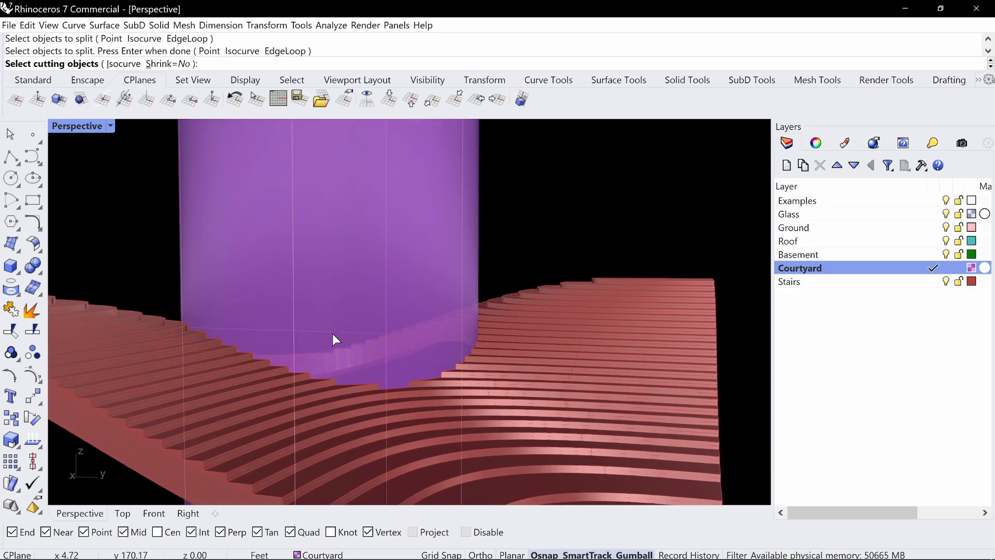
{"action": "right_click_drag", "start_coordinate": [338, 330], "coordinate": [345, 299]}
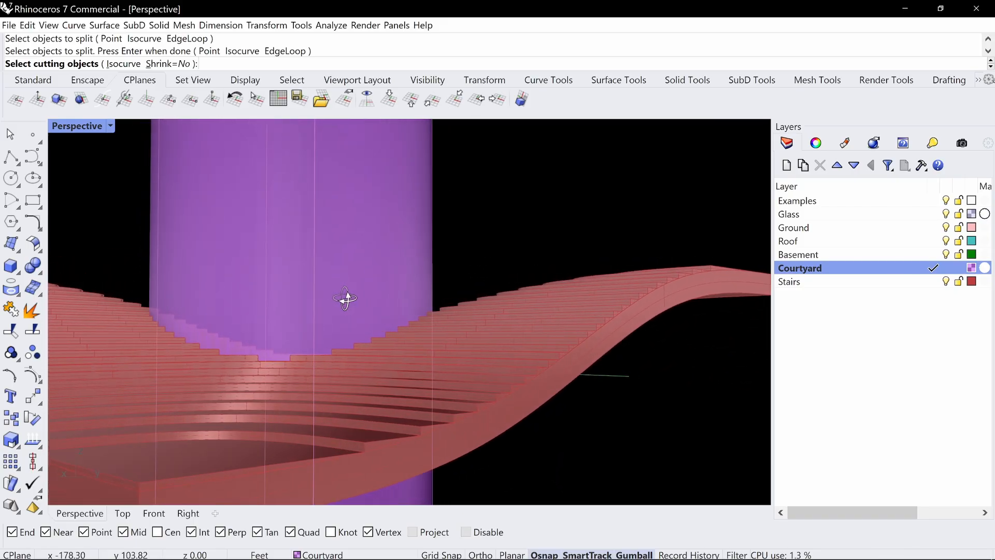
{"action": "left_click", "coordinate": [402, 291]}
{"action": "right_click", "coordinate": [402, 291]}
{"action": "left_click", "coordinate": [383, 185]}
{"action": "key", "text": "Delete"}
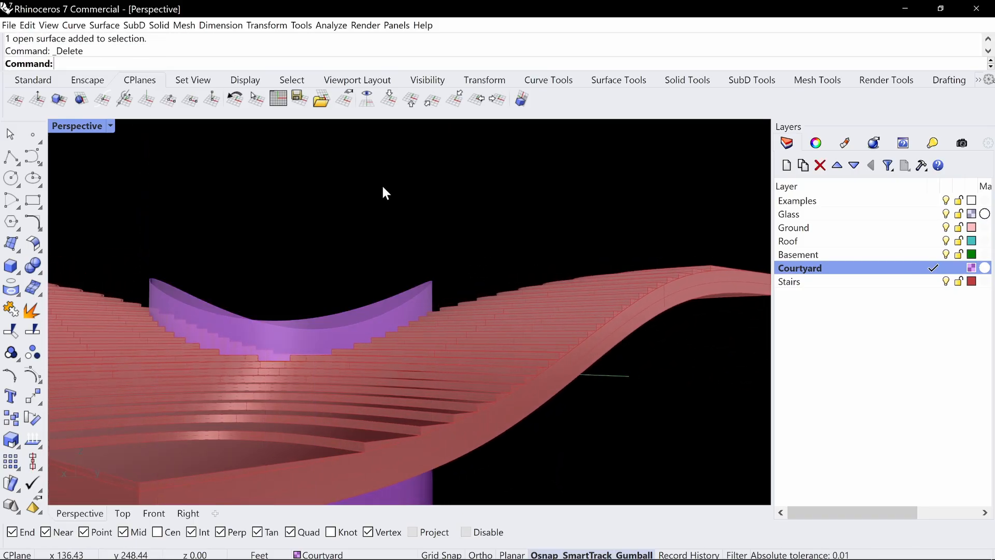
Unisolate the model to show the rest of the building again
{"action": "right_click_drag", "start_coordinate": [412, 241], "coordinate": [469, 249]}
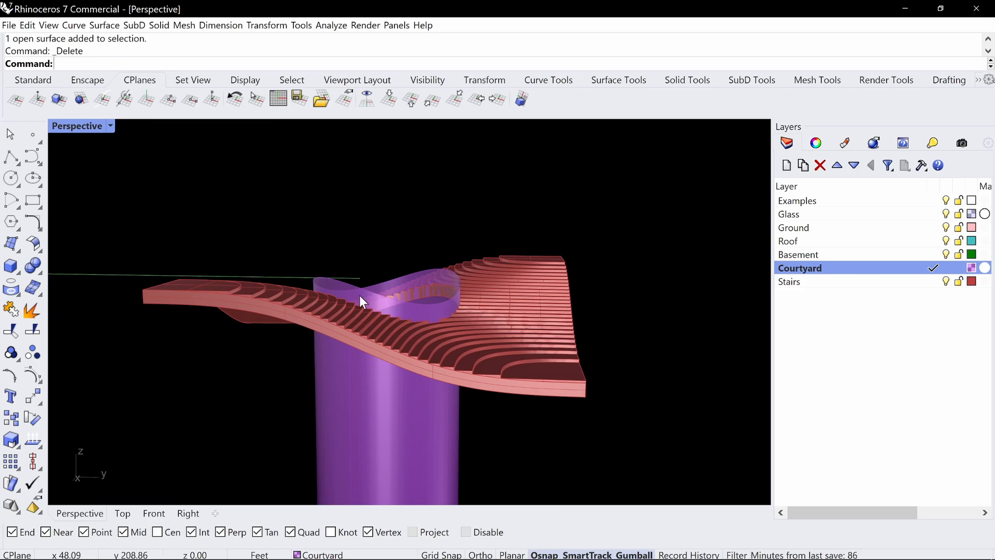
{"action": "right_click_drag", "start_coordinate": [399, 313], "coordinate": [455, 333]}
{"action": "type", "text": "Unisolate"}
{"action": "key", "text": "Return"}
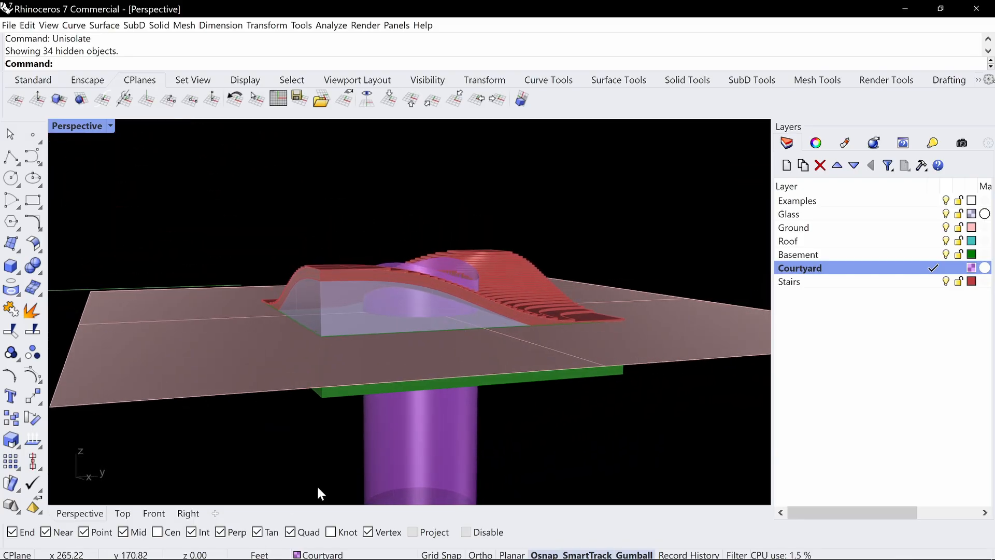
Split the ground surface with the courtyard cylinder and delete the round piece inside it
{"action": "type", "text": "Split"}
{"action": "key", "text": "Return"}
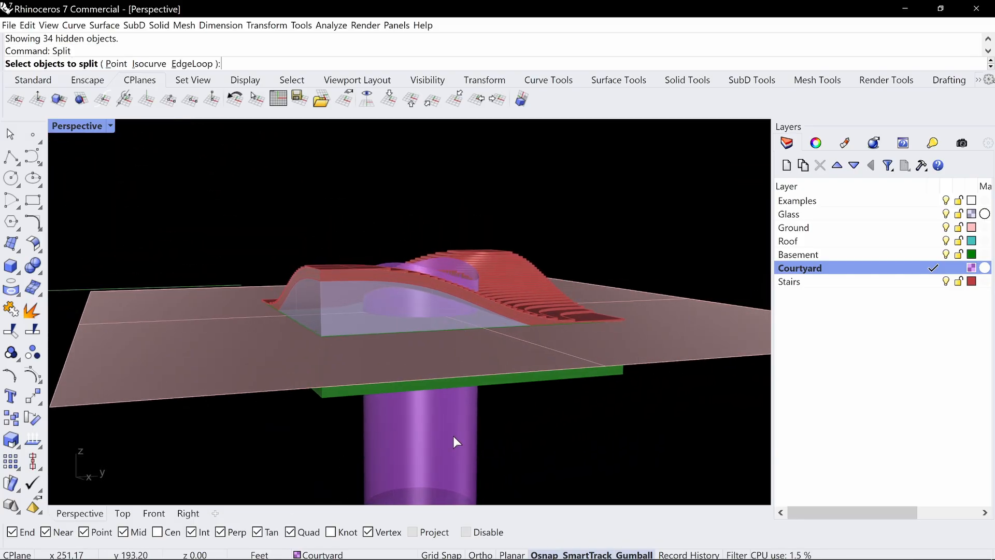
{"action": "left_click", "coordinate": [639, 335]}
{"action": "key", "text": "Return"}
{"action": "left_click", "coordinate": [435, 469]}
{"action": "key", "text": "Return"}
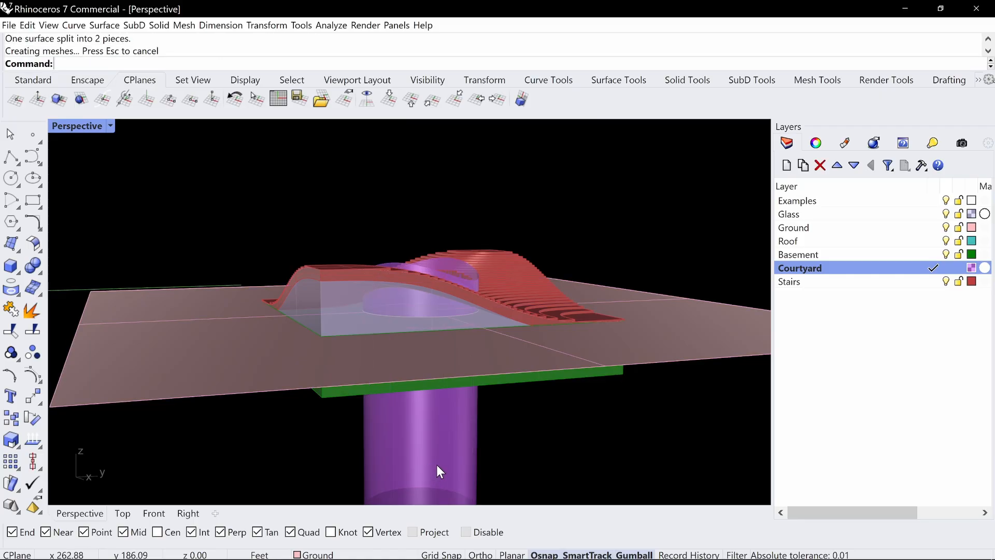
{"action": "right_click_drag", "start_coordinate": [436, 465], "coordinate": [446, 318]}
{"action": "left_click", "coordinate": [413, 347]}
{"action": "key", "text": "Delete"}
Examine the courtyard glass wall where it meets the ground and the stair roof from several sides
{"action": "scroll", "coordinate": [422, 343], "scroll_direction": "up", "scroll_amount": 3}
{"action": "scroll", "coordinate": [435, 309], "scroll_direction": "up", "scroll_amount": 1}
{"action": "scroll", "coordinate": [436, 298], "scroll_direction": "up", "scroll_amount": 6}
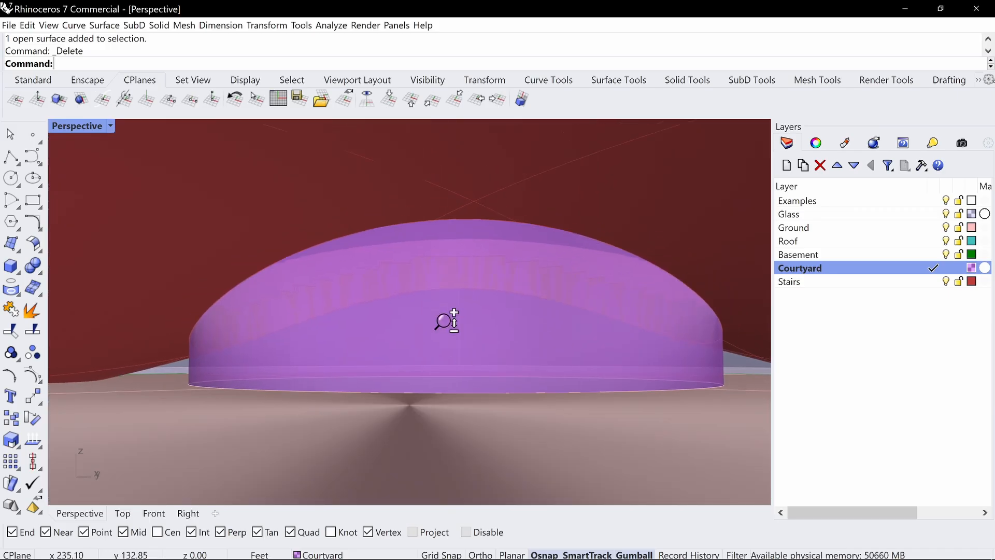
{"action": "scroll", "coordinate": [483, 319], "scroll_direction": "down", "scroll_amount": 1}
{"action": "scroll", "coordinate": [486, 335], "scroll_direction": "up", "scroll_amount": 3}
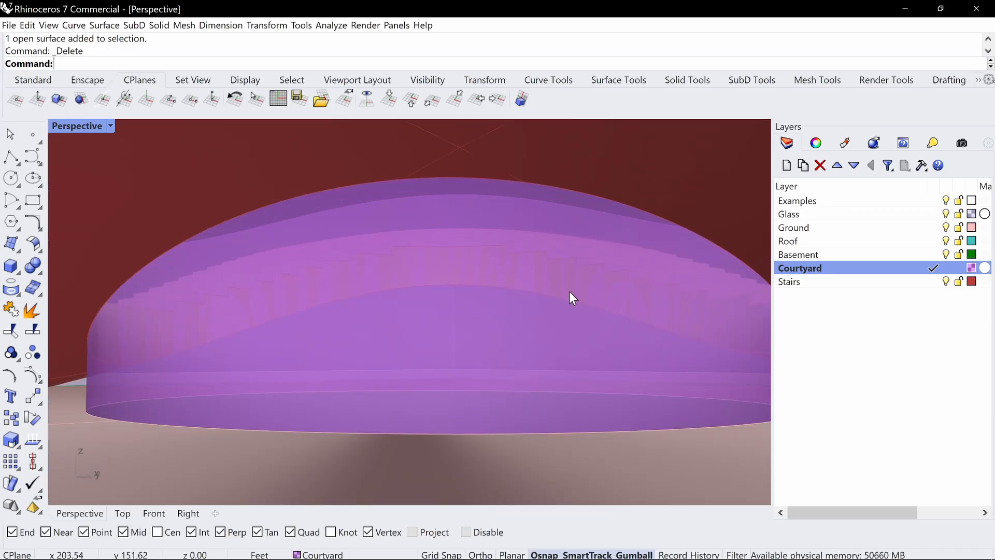
{"action": "scroll", "coordinate": [569, 291], "scroll_direction": "down", "scroll_amount": 8}
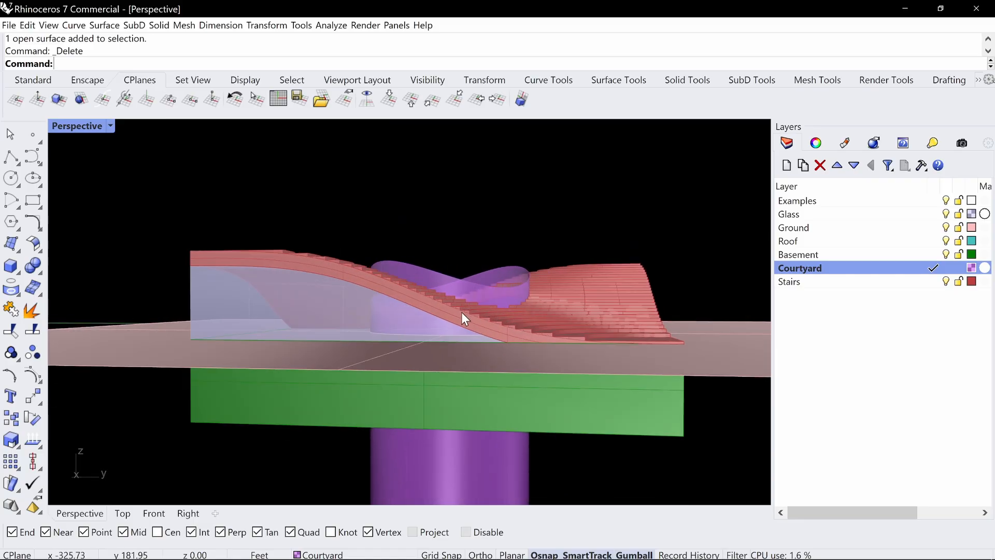
{"action": "right_click_drag", "start_coordinate": [589, 311], "coordinate": [475, 382]}
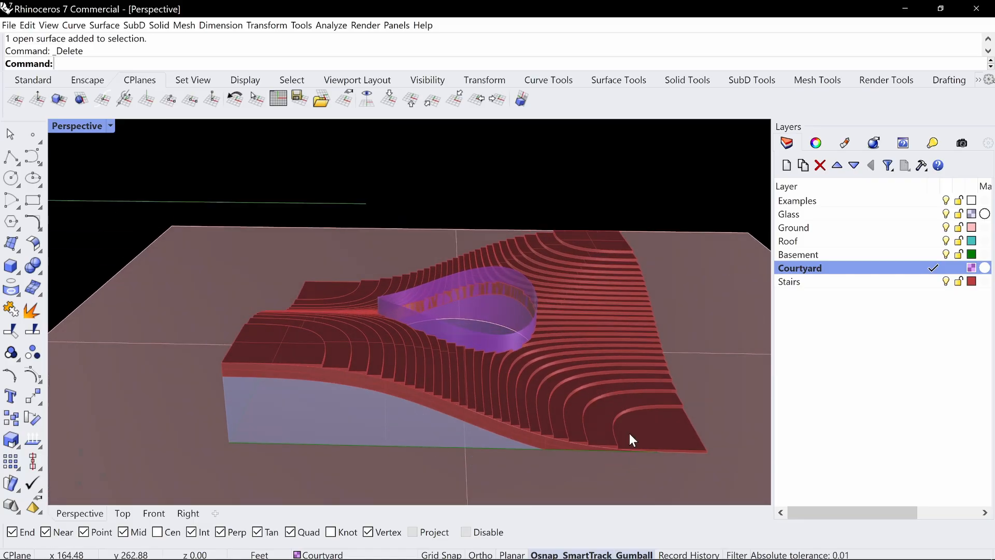
{"action": "right_click_drag", "start_coordinate": [631, 440], "coordinate": [530, 381]}
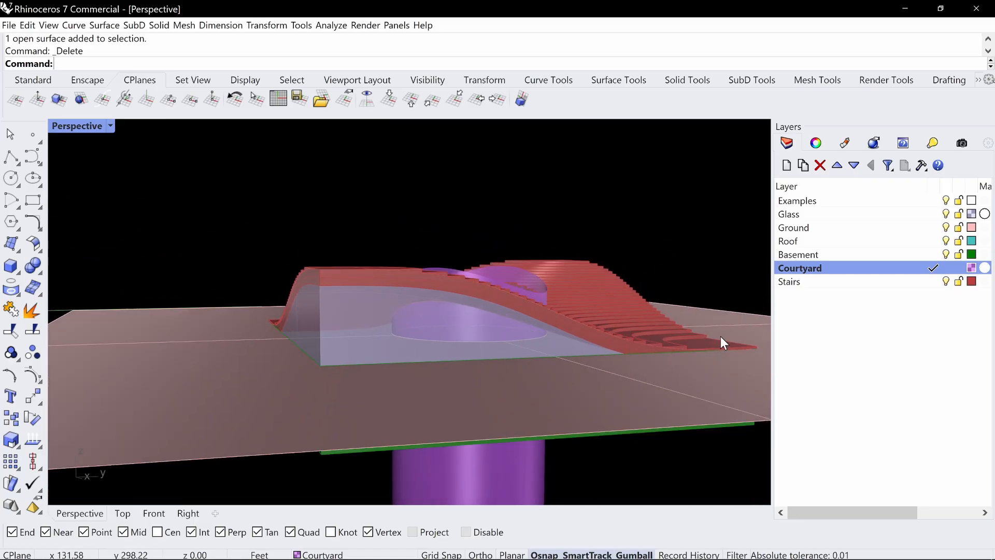
{"action": "right_click_drag", "start_coordinate": [608, 359], "coordinate": [445, 317]}
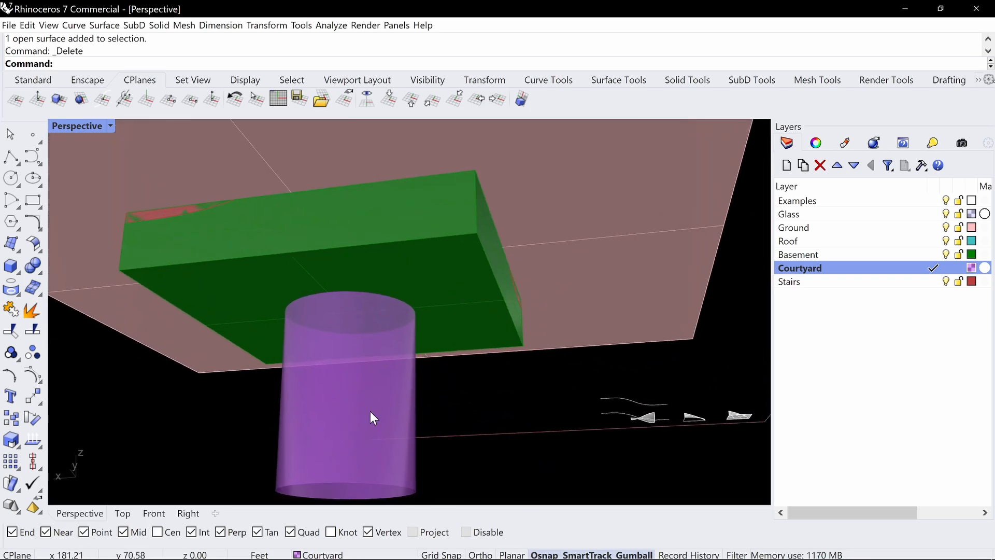
{"action": "right_click_drag", "start_coordinate": [352, 377], "coordinate": [349, 325]}
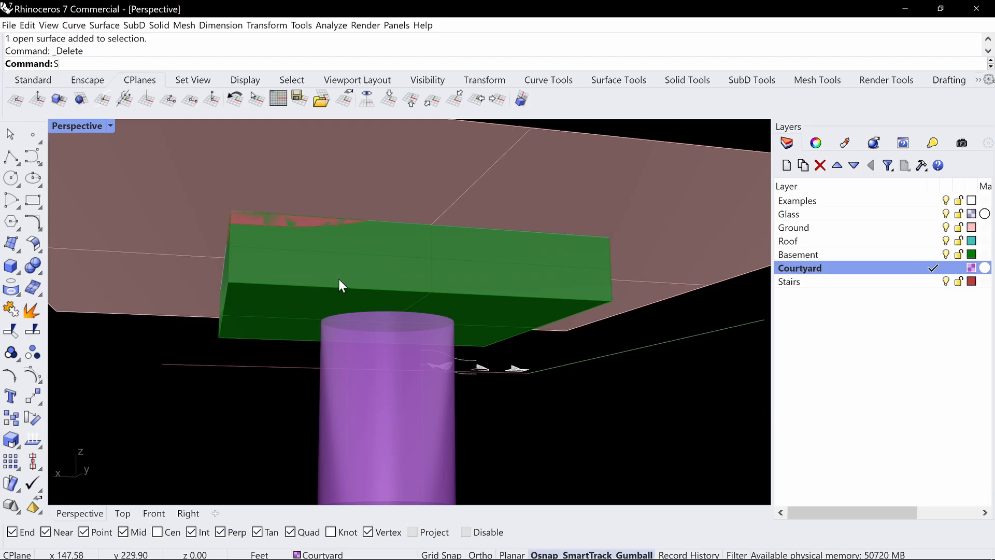
{"action": "key", "text": "Return"}
{"action": "left_click", "coordinate": [260, 318]}
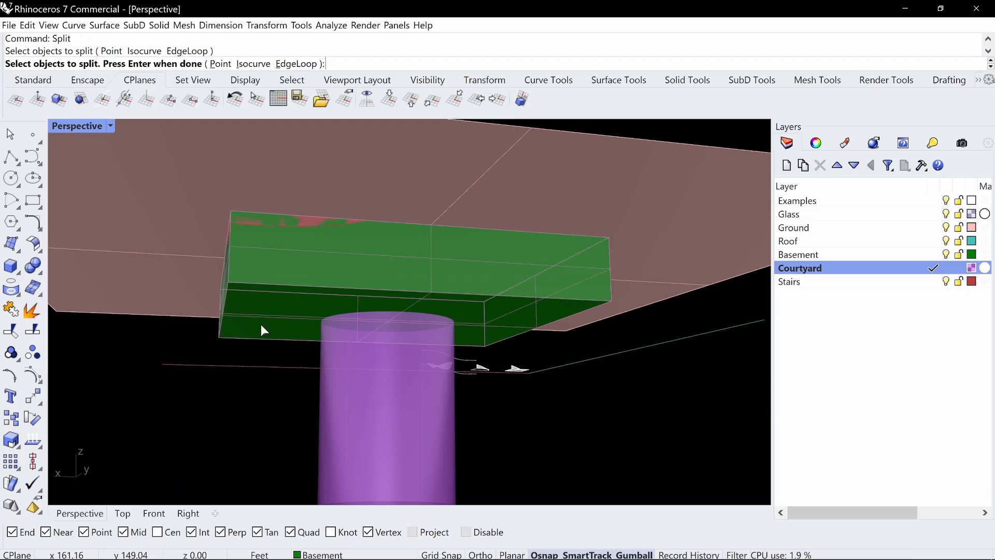
{"action": "key", "text": "Escape"}
Split the courtyard cylinder with the basement box and delete the part hanging below the basement
{"action": "key", "text": "Return"}
{"action": "left_click", "coordinate": [325, 355]}
{"action": "key", "text": "Return"}
{"action": "left_click", "coordinate": [288, 318]}
{"action": "key", "text": "Return"}
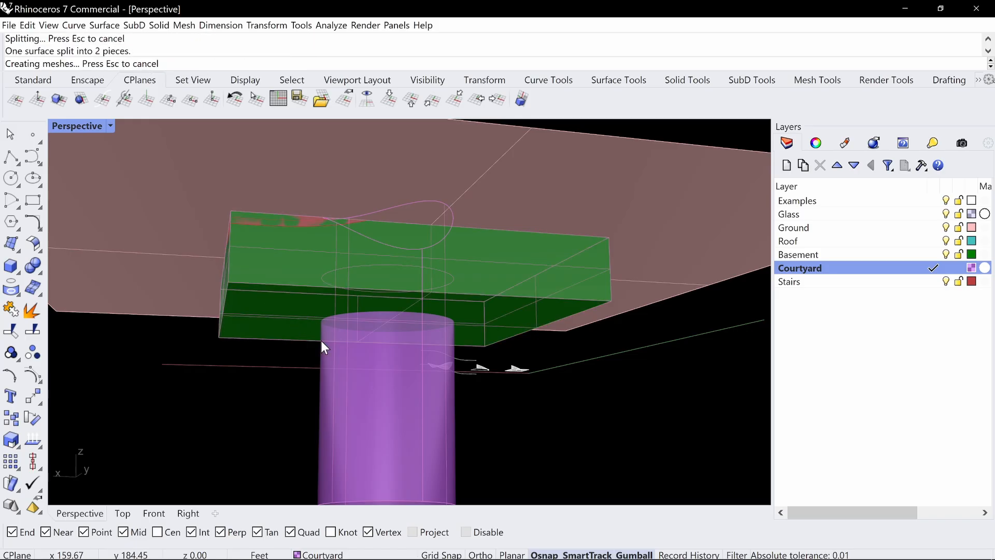
{"action": "left_click", "coordinate": [378, 418]}
{"action": "key", "text": "Delete"}
Isolate the outer glass facade walls beneath the stair roof
{"action": "right_click_drag", "start_coordinate": [382, 415], "coordinate": [454, 324]}
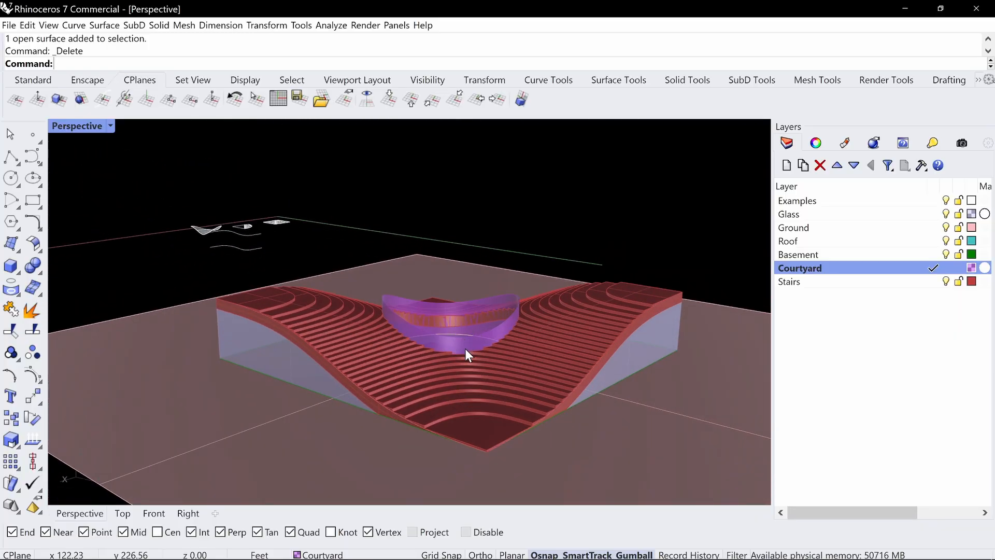
{"action": "right_click_drag", "start_coordinate": [353, 309], "coordinate": [513, 268]}
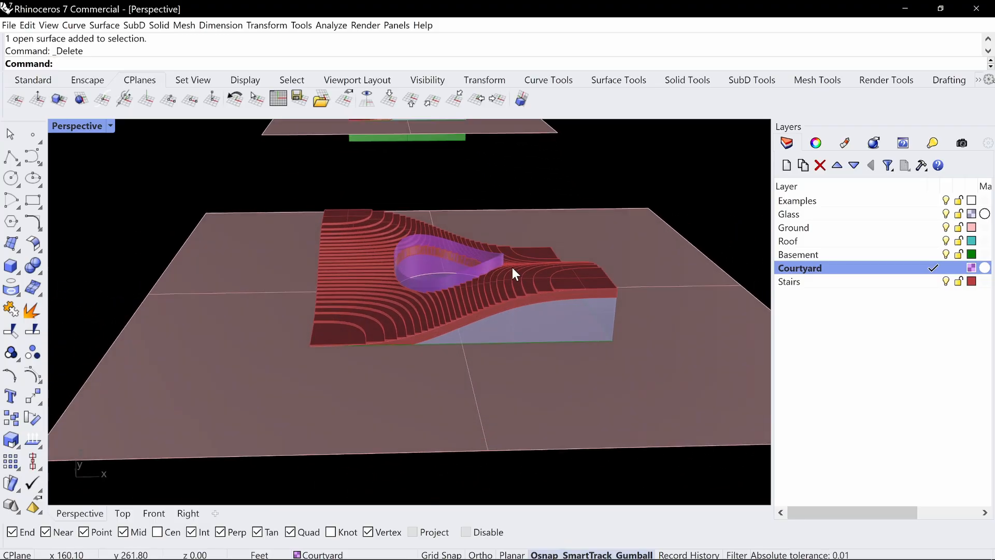
{"action": "right_click_drag", "start_coordinate": [629, 297], "coordinate": [538, 345]}
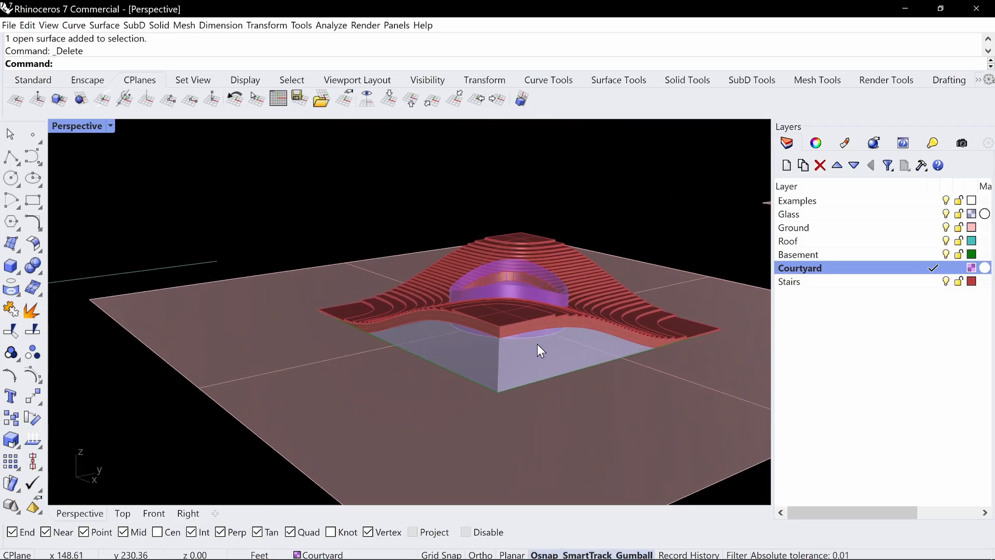
{"action": "left_click", "coordinate": [540, 345]}
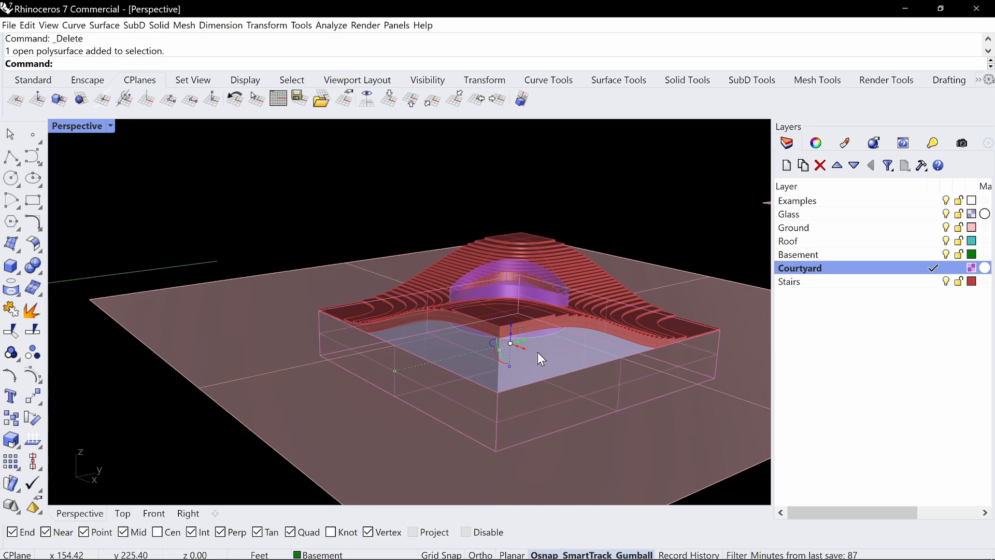
{"action": "left_click", "coordinate": [546, 365]}
{"action": "right_click_drag", "start_coordinate": [547, 343], "coordinate": [648, 233]}
{"action": "key", "text": "ctrl+shift+h"}
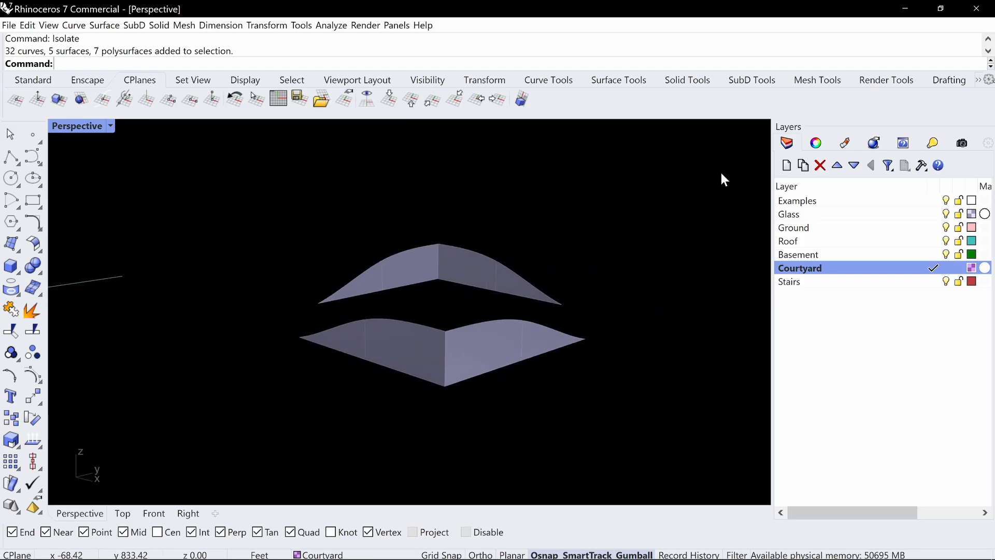
Create a new layer named Frames
{"action": "left_click", "coordinate": [786, 165]}
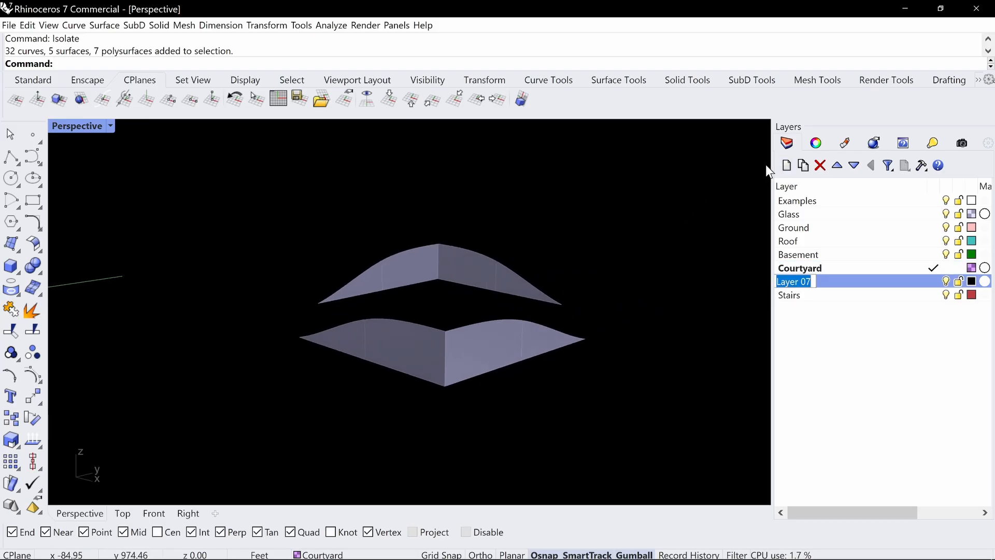
{"action": "type", "text": "Frames"}
{"action": "key", "text": "Return"}
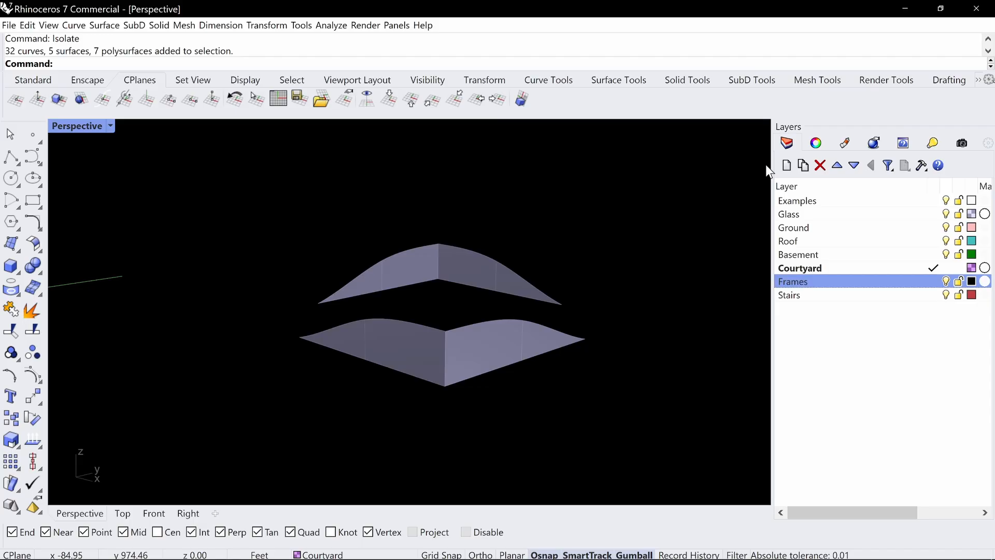
Set the Frames layer's display color to Gray
{"action": "left_click", "coordinate": [972, 282]}
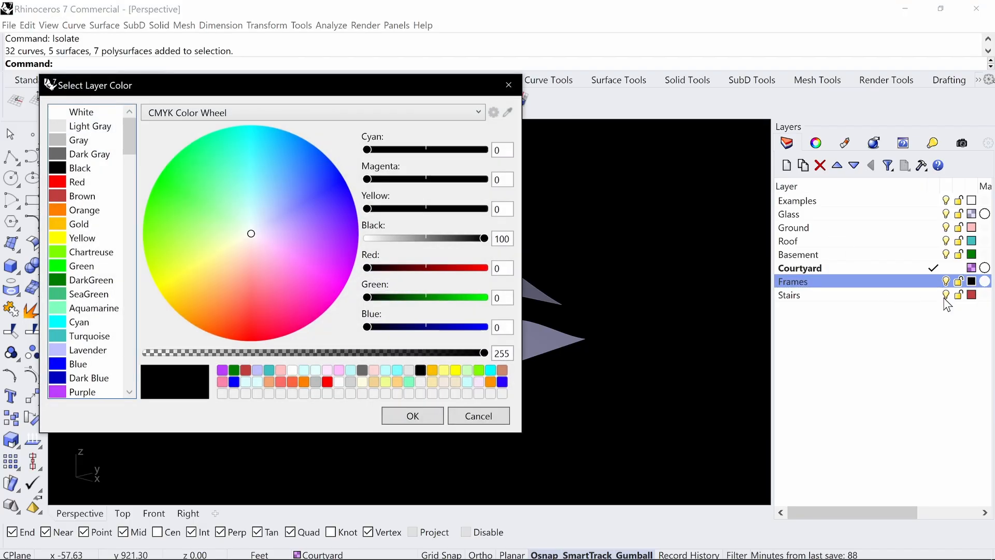
{"action": "left_click", "coordinate": [93, 141]}
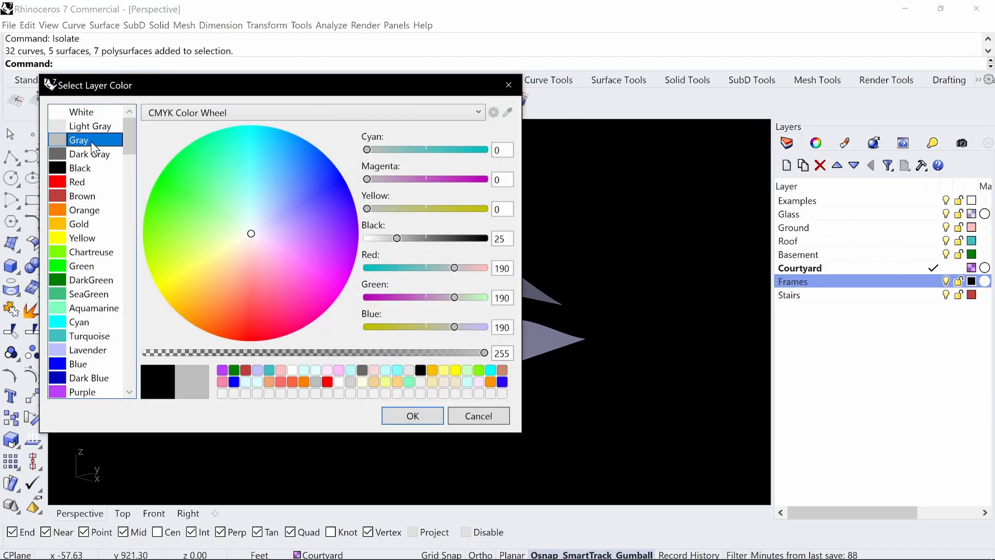
{"action": "left_click", "coordinate": [420, 419]}
Assign the Frames layer a new Metal material with the Silver color and a higher polish
{"action": "left_click", "coordinate": [985, 281]}
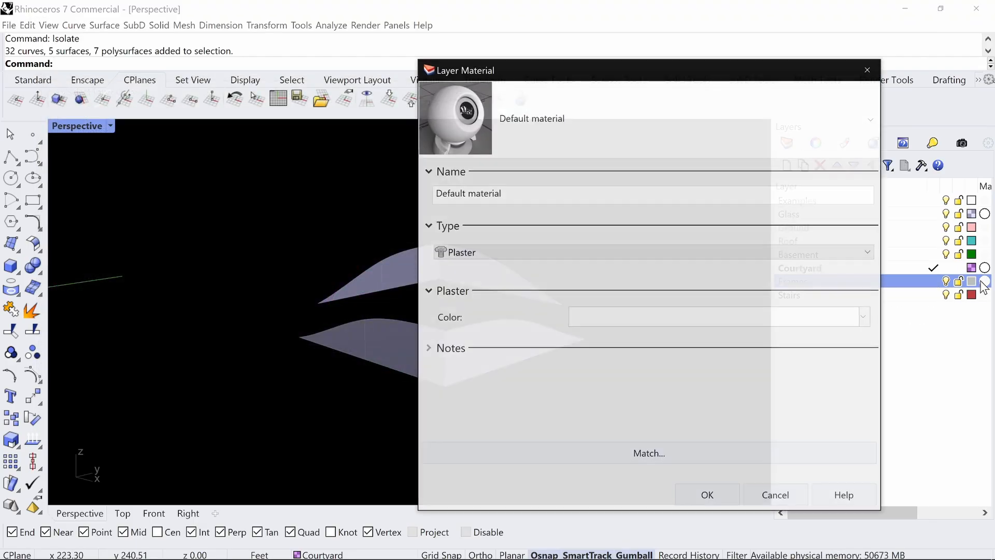
{"action": "left_click", "coordinate": [653, 142]}
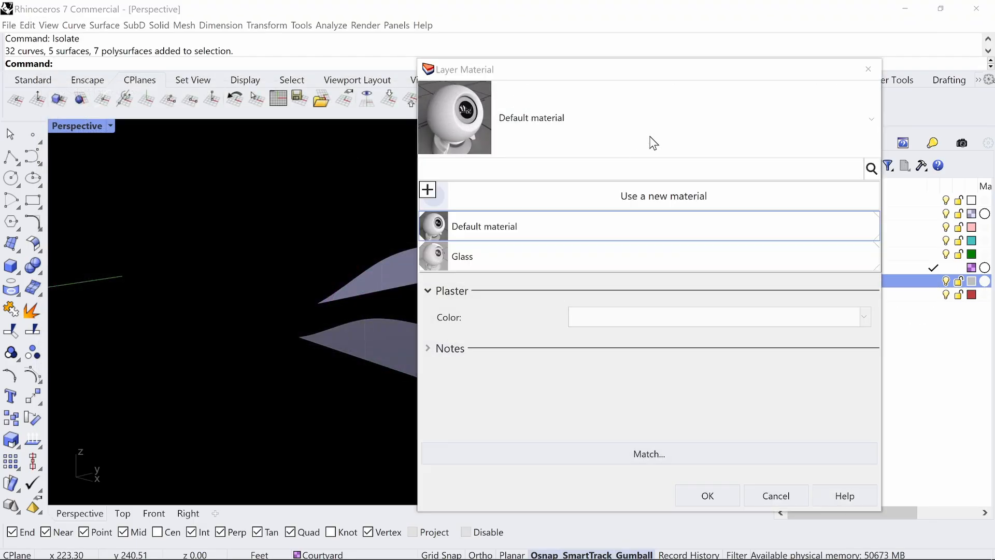
{"action": "left_click", "coordinate": [648, 193]}
{"action": "left_click", "coordinate": [693, 319]}
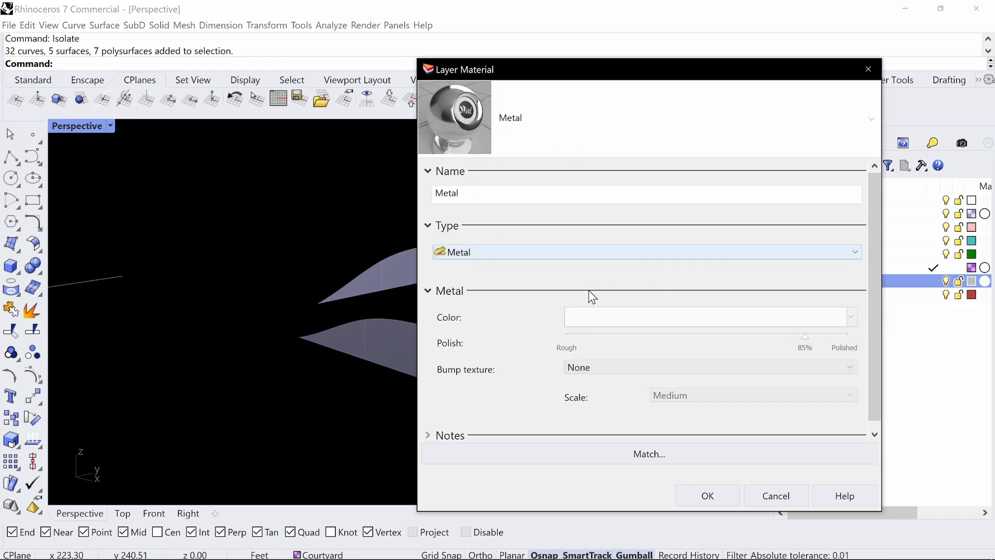
{"action": "left_click", "coordinate": [611, 315]}
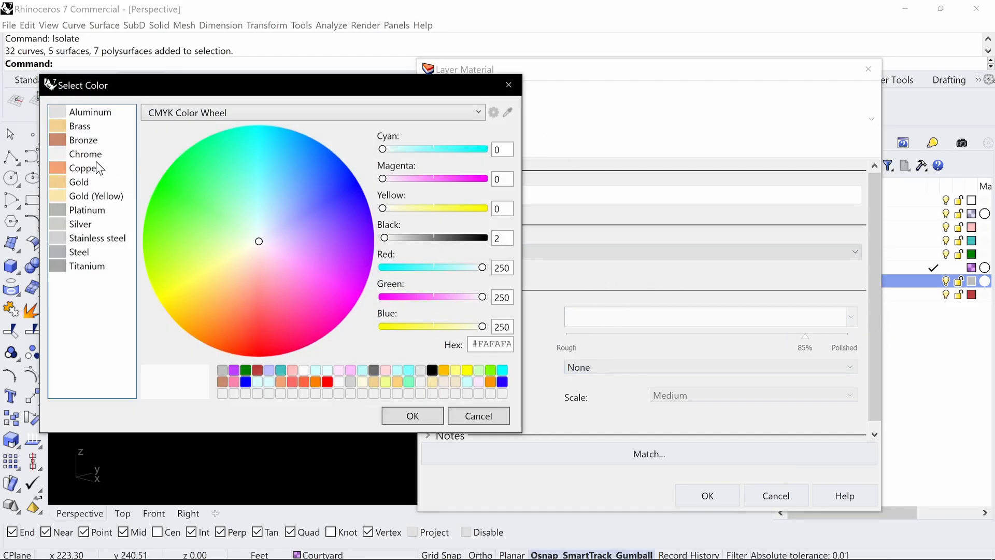
{"action": "left_click", "coordinate": [103, 224]}
{"action": "left_click", "coordinate": [410, 416]}
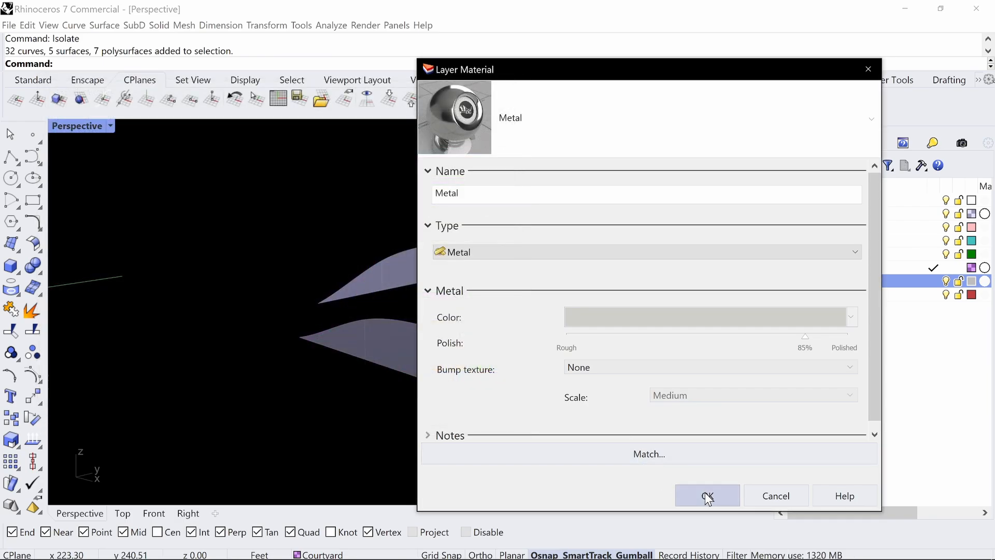
{"action": "left_click_drag", "start_coordinate": [805, 336], "coordinate": [897, 349]}
{"action": "left_click", "coordinate": [708, 496]}
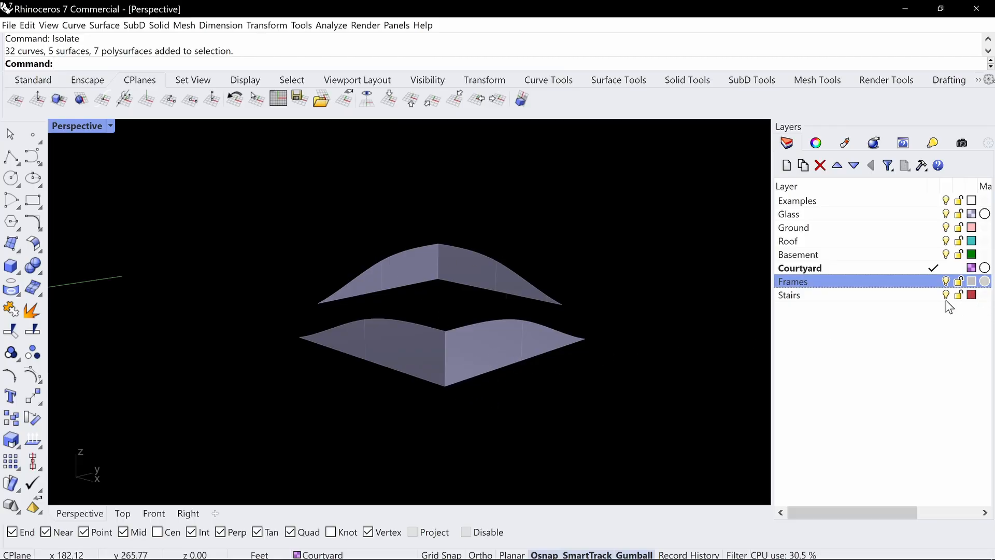
Make Frames the current layer and explode the front glass facade into separate wall surfaces
{"action": "left_click", "coordinate": [935, 284]}
{"action": "left_click", "coordinate": [513, 335]}
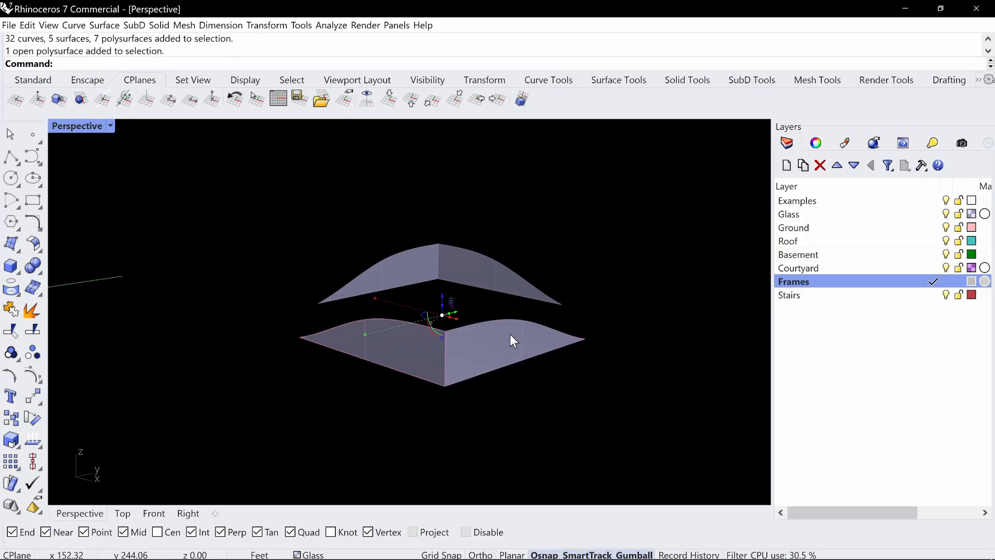
{"action": "type", "text": "Explode"}
{"action": "key", "text": "Return"}
Contour the exploded front facade's right-hand wall from its pointed end toward the shared corner, creating vertical frame lines
{"action": "left_click", "coordinate": [510, 334]}
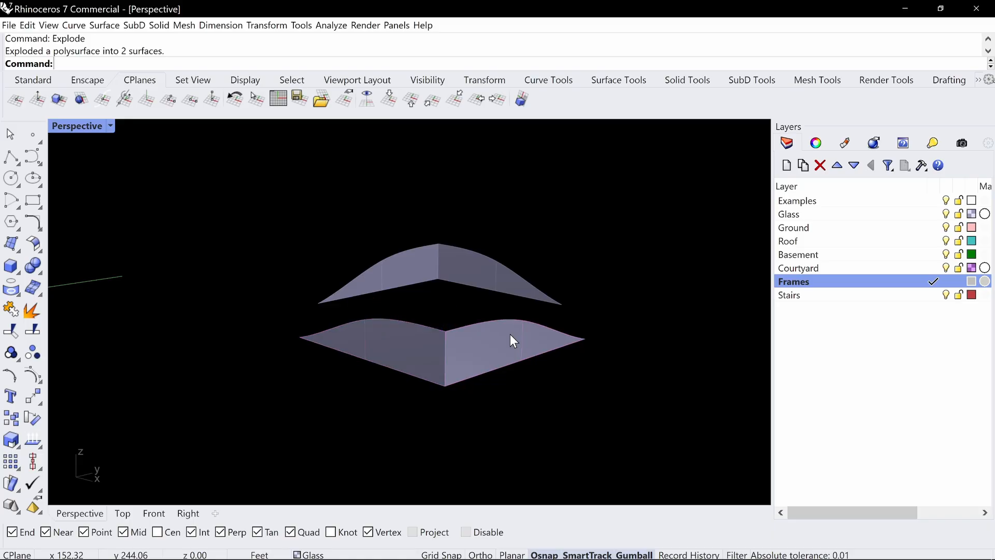
{"action": "type", "text": "Contour"}
{"action": "key", "text": "Return"}
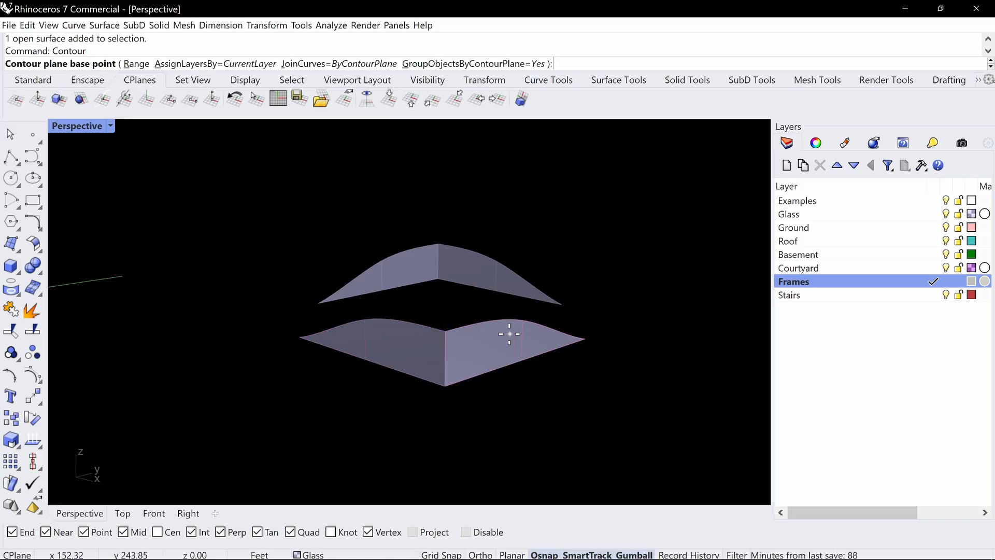
{"action": "left_click", "coordinate": [587, 340]}
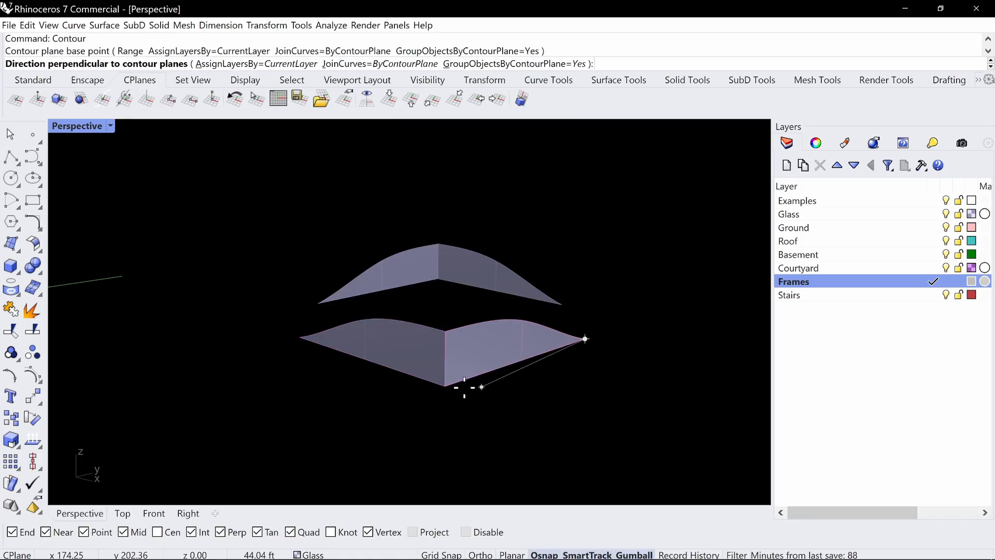
{"action": "left_click", "coordinate": [445, 387]}
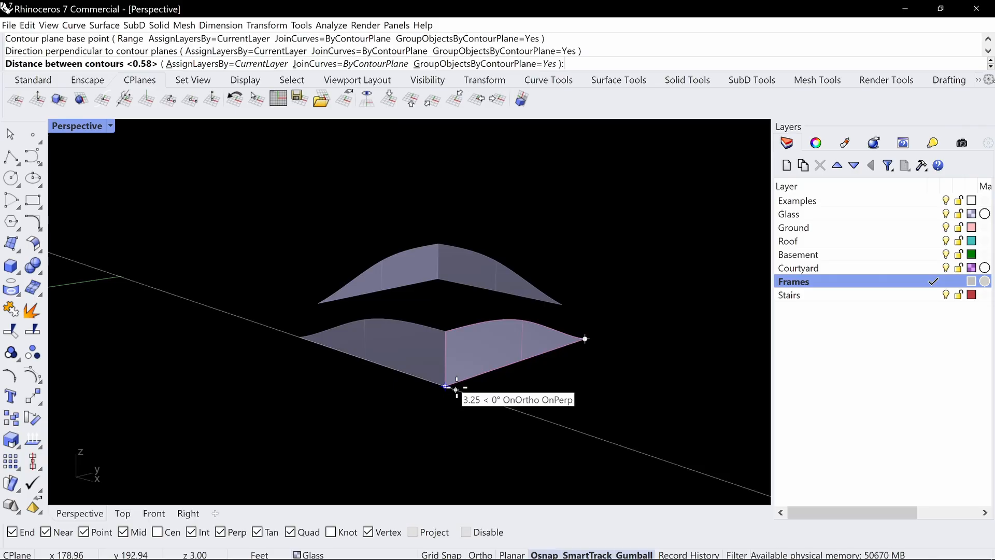
{"action": "key", "text": "Return"}
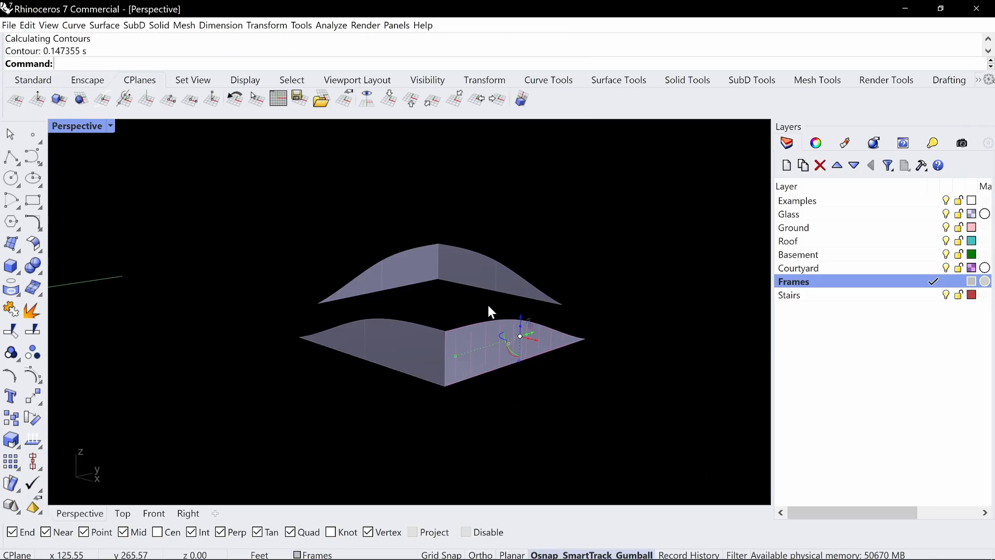
{"action": "right_click_drag", "start_coordinate": [487, 306], "coordinate": [503, 322]}
{"action": "key", "text": "Return"}
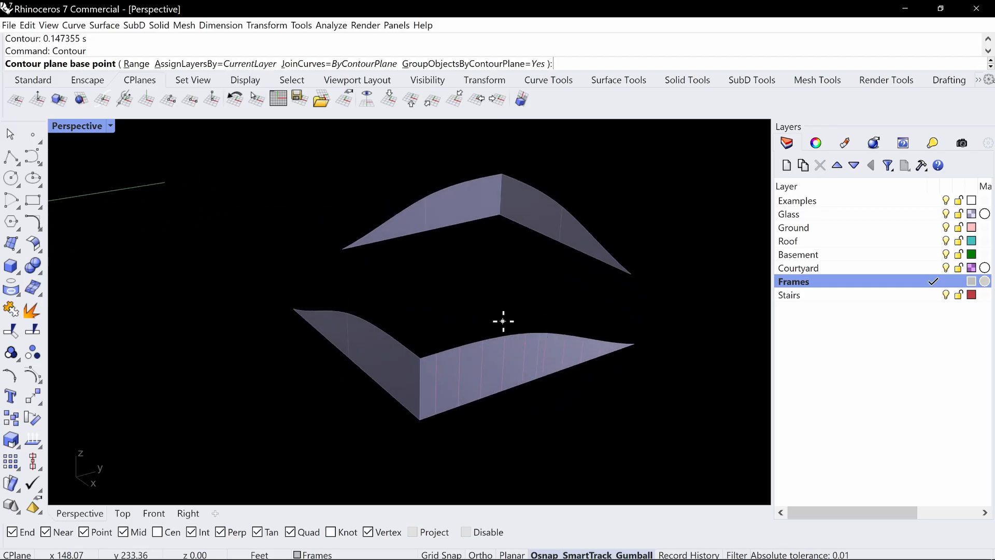
{"action": "type", "text": "gro"}
{"action": "key", "text": "BackSpace"}
{"action": "key", "text": "BackSpace"}
{"action": "key", "text": "BackSpace"}
{"action": "key", "text": "Escape"}
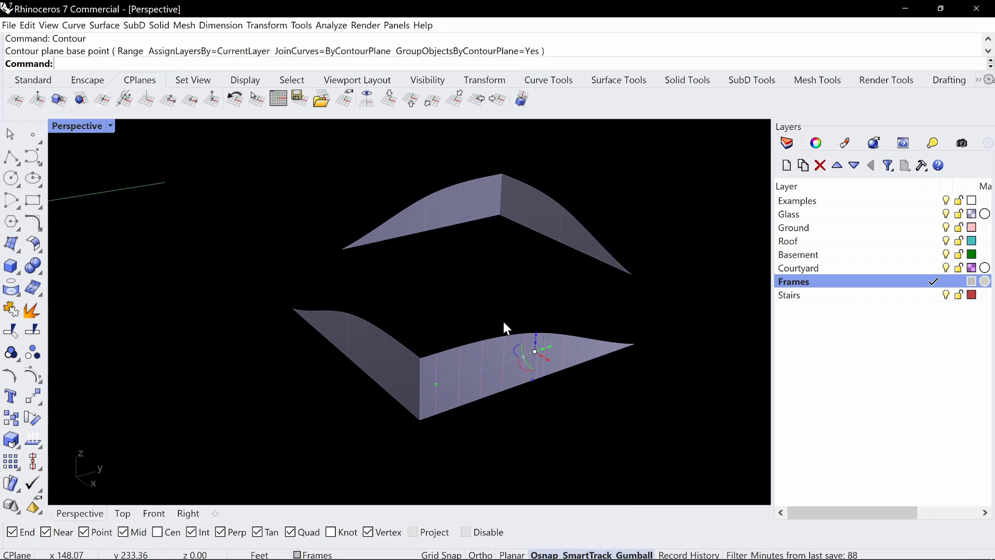
Group the wall's contour curves and extrude them 4 inches in the negative X direction to form fins
{"action": "type", "text": "Group"}
{"action": "key", "text": "Return"}
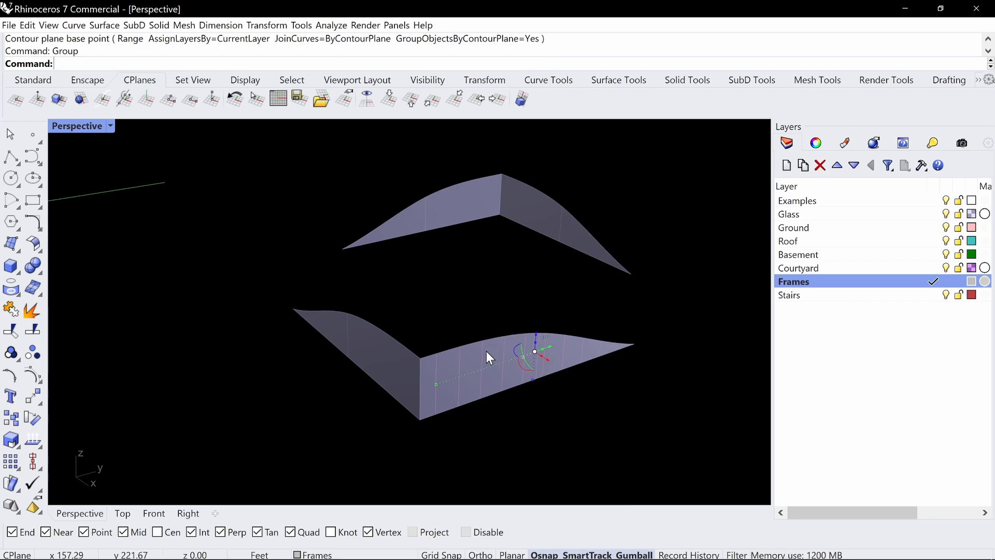
{"action": "scroll", "coordinate": [459, 372], "scroll_direction": "up", "scroll_amount": 5}
{"action": "right_click_drag", "start_coordinate": [463, 373], "coordinate": [666, 316]}
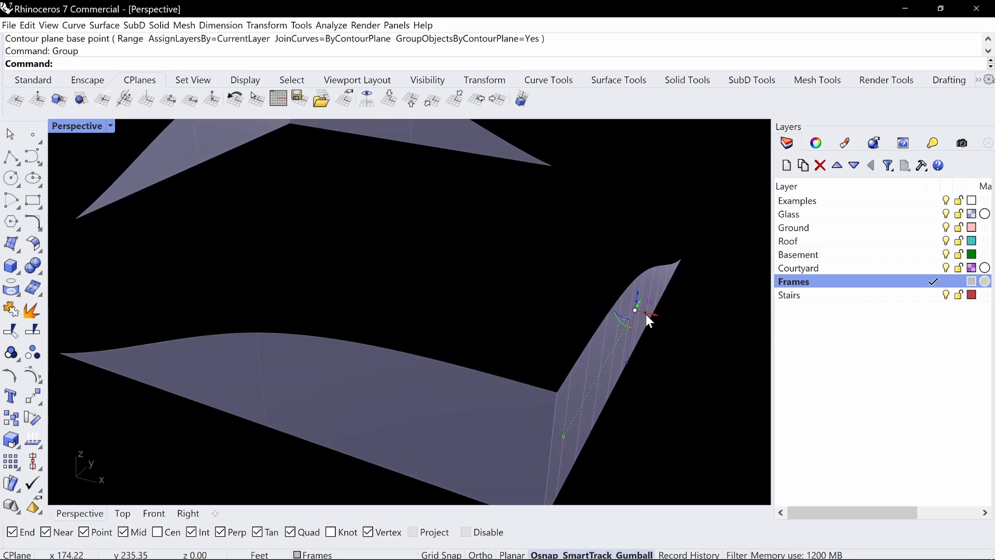
{"action": "left_click", "coordinate": [646, 314]}
{"action": "type", "text": "-4"}
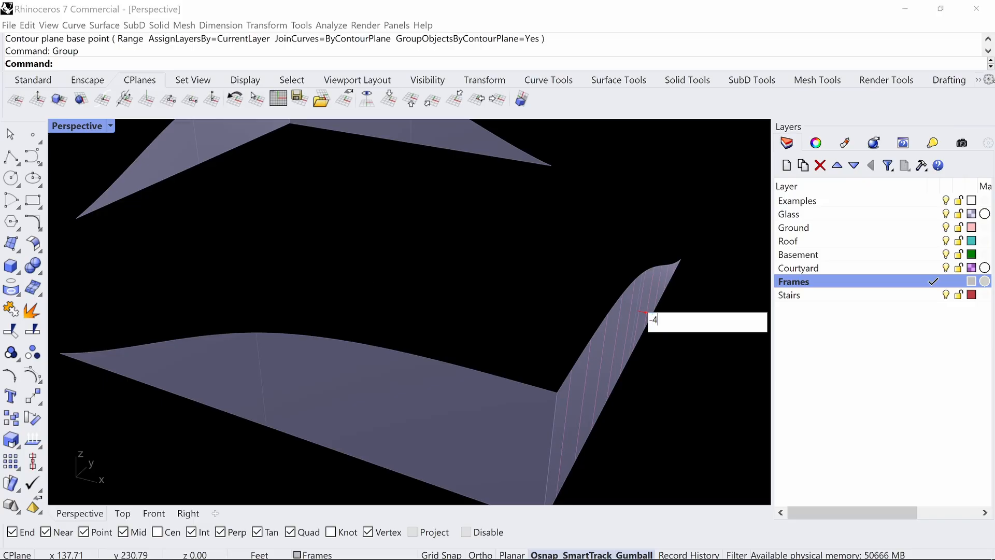
{"action": "key", "text": "Return"}
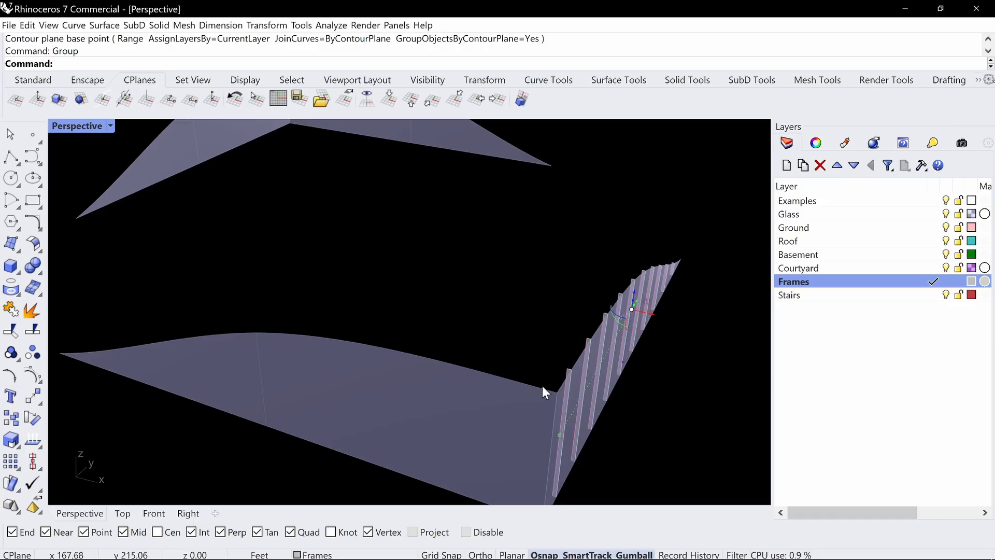
Select all curves with SelCrv and hide them, keeping the extruded fins visible
{"action": "right_click_drag", "start_coordinate": [731, 315], "coordinate": [675, 328]}
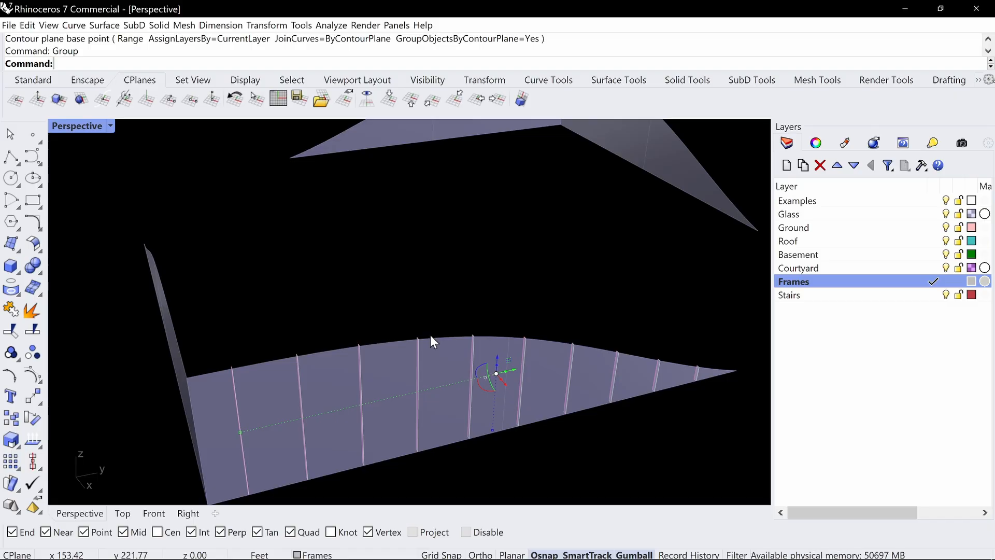
{"action": "right_click_drag", "start_coordinate": [430, 335], "coordinate": [575, 297]}
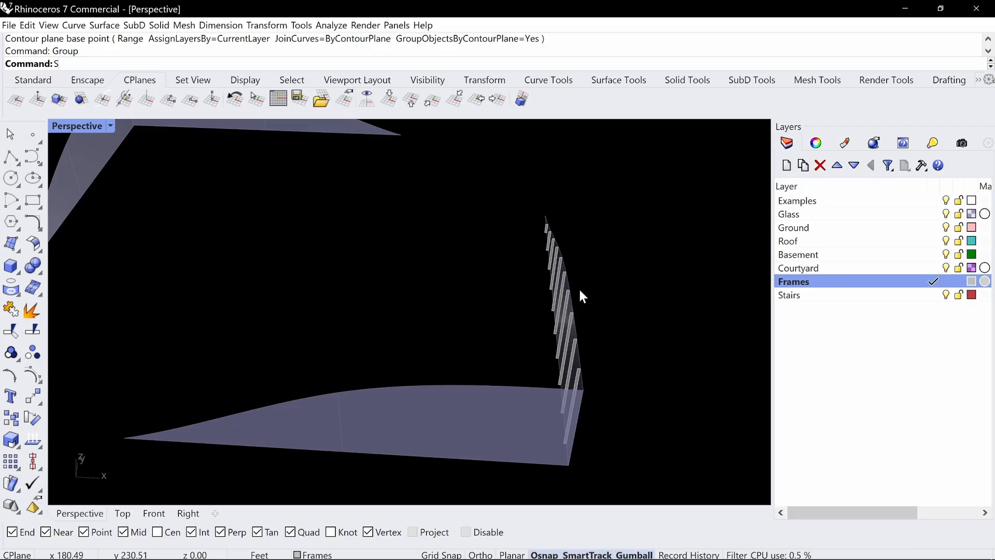
{"action": "key", "text": "Return"}
{"action": "type", "text": "Hide"}
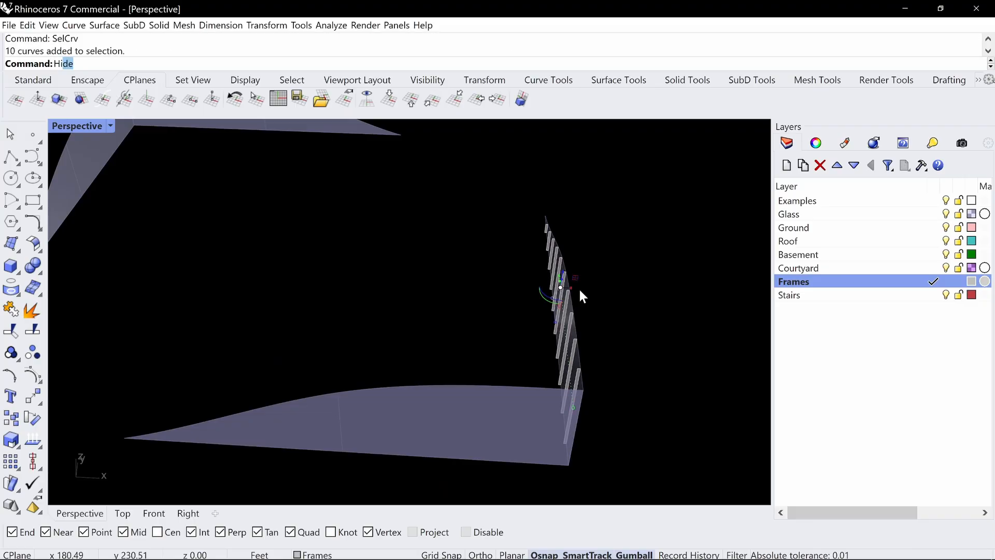
{"action": "key", "text": "Return"}
Offset the ten extruded fins, without the glass wall, by 0.5 inch to both sides as solids using OffsetSrf
{"action": "right_click_drag", "start_coordinate": [578, 287], "coordinate": [440, 223]}
{"action": "left_click_drag", "start_coordinate": [422, 179], "coordinate": [555, 440]}
{"action": "right_click_drag", "start_coordinate": [555, 440], "coordinate": [475, 400]}
{"action": "left_click", "coordinate": [273, 361], "text": "ctrl"}
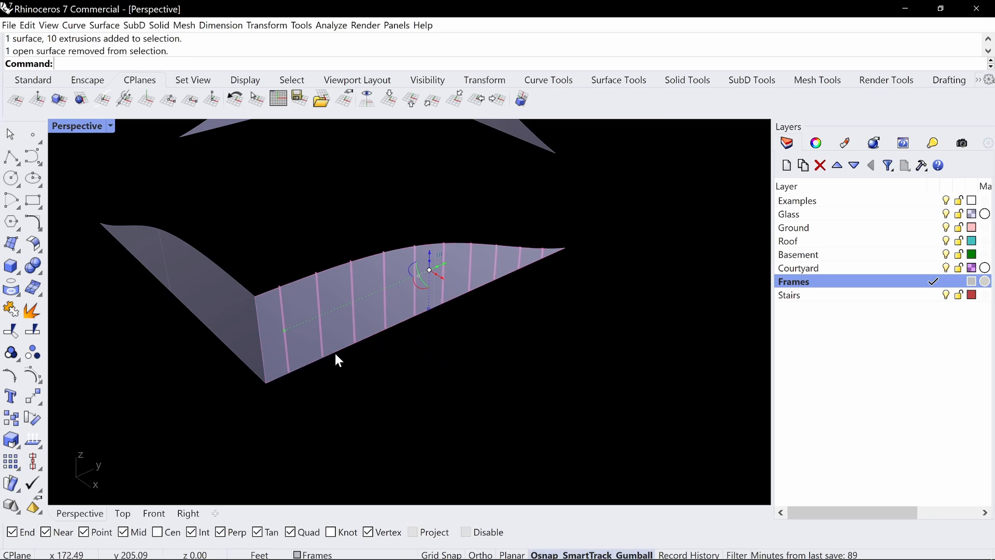
{"action": "type", "text": "OffsetSrf"}
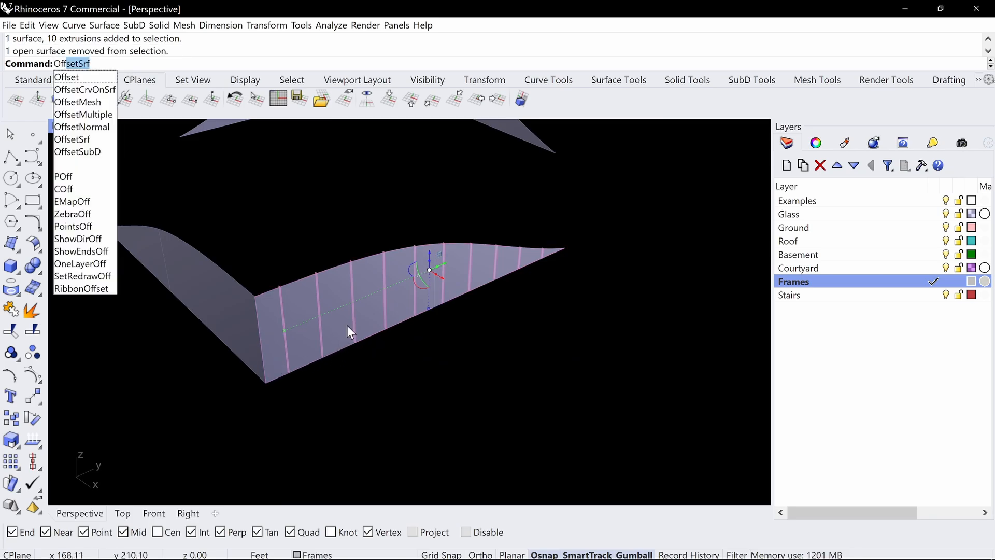
{"action": "key", "text": "Down"}
{"action": "key", "text": "Down"}
{"action": "key", "text": "Down"}
{"action": "key", "text": "Down"}
{"action": "key", "text": "Down"}
{"action": "key", "text": "Return"}
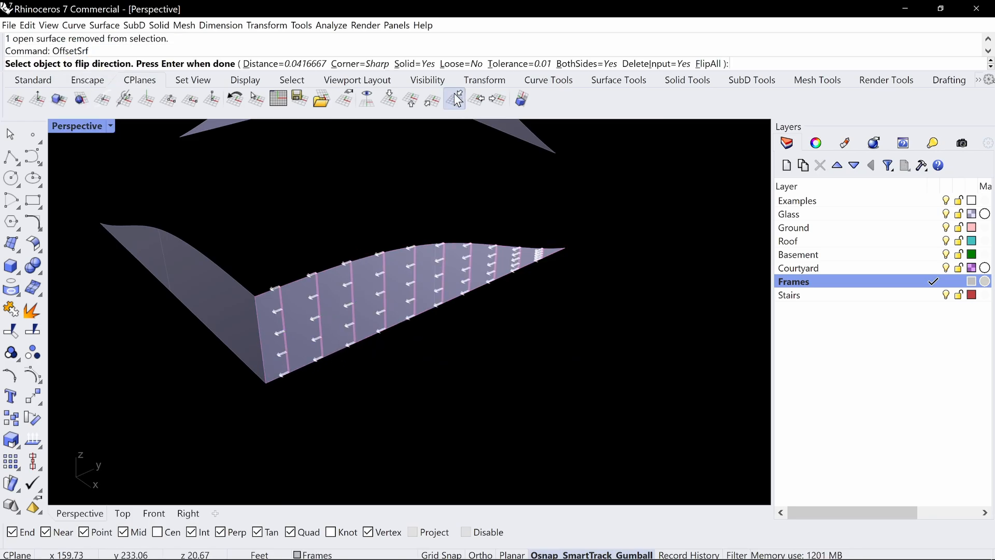
{"action": "right_click_drag", "start_coordinate": [472, 161], "coordinate": [458, 189]}
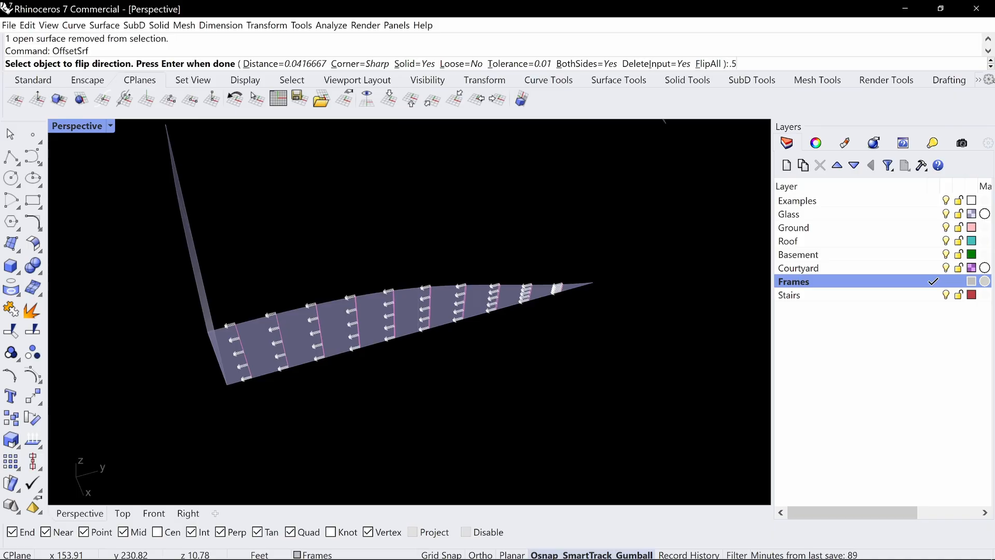
{"action": "key", "text": "Return"}
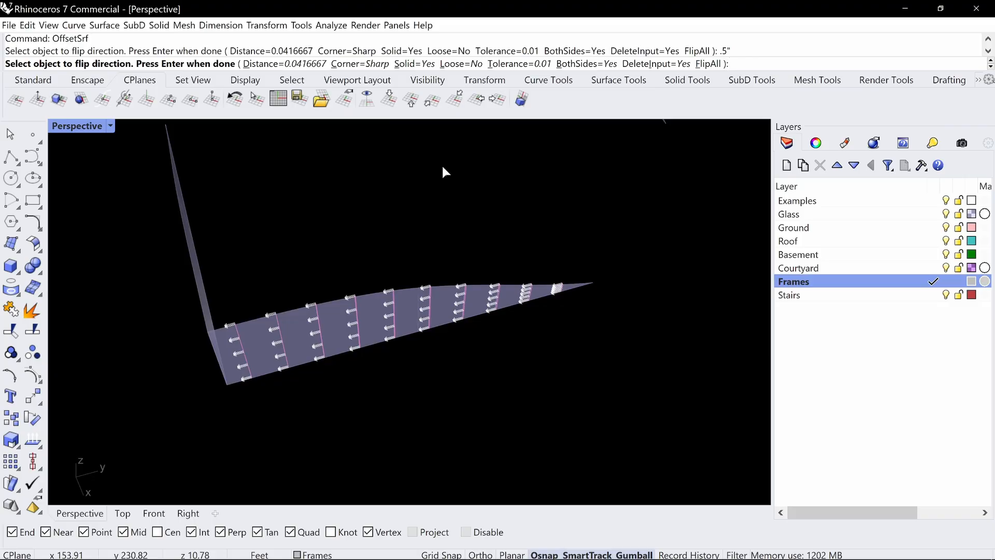
{"action": "key", "text": "Return"}
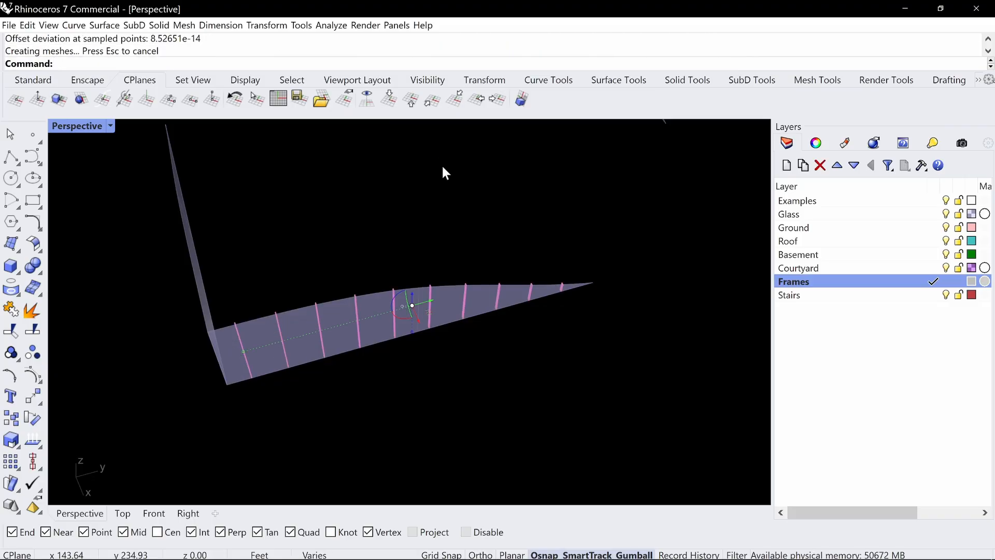
Mirror a copy of the ten solid mullions onto the adjacent glass wall across the diagonal between the front and opposite facade corners
{"action": "scroll", "coordinate": [275, 353], "scroll_direction": "up", "scroll_amount": 3}
{"action": "scroll", "coordinate": [362, 362], "scroll_direction": "up", "scroll_amount": 2}
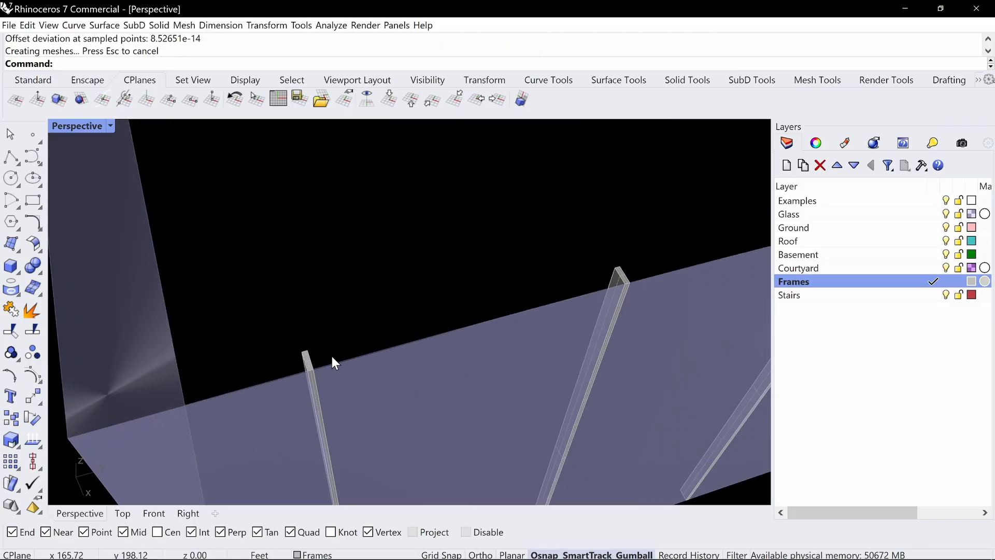
{"action": "scroll", "coordinate": [333, 359], "scroll_direction": "down", "scroll_amount": 6}
{"action": "left_click_drag", "start_coordinate": [325, 329], "coordinate": [537, 368]}
{"action": "right_click_drag", "start_coordinate": [534, 315], "coordinate": [380, 316]}
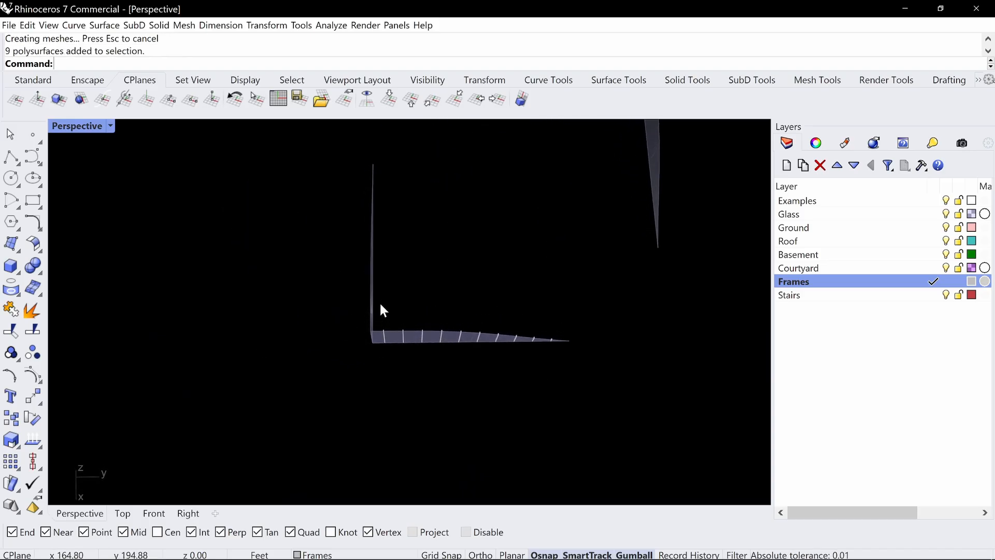
{"action": "left_click_drag", "start_coordinate": [380, 304], "coordinate": [560, 397]}
{"action": "scroll", "coordinate": [551, 340], "scroll_direction": "up", "scroll_amount": 2}
{"action": "scroll", "coordinate": [548, 333], "scroll_direction": "down", "scroll_amount": 3}
{"action": "right_click_drag", "start_coordinate": [549, 333], "coordinate": [543, 310]}
{"action": "right_click", "coordinate": [542, 310]}
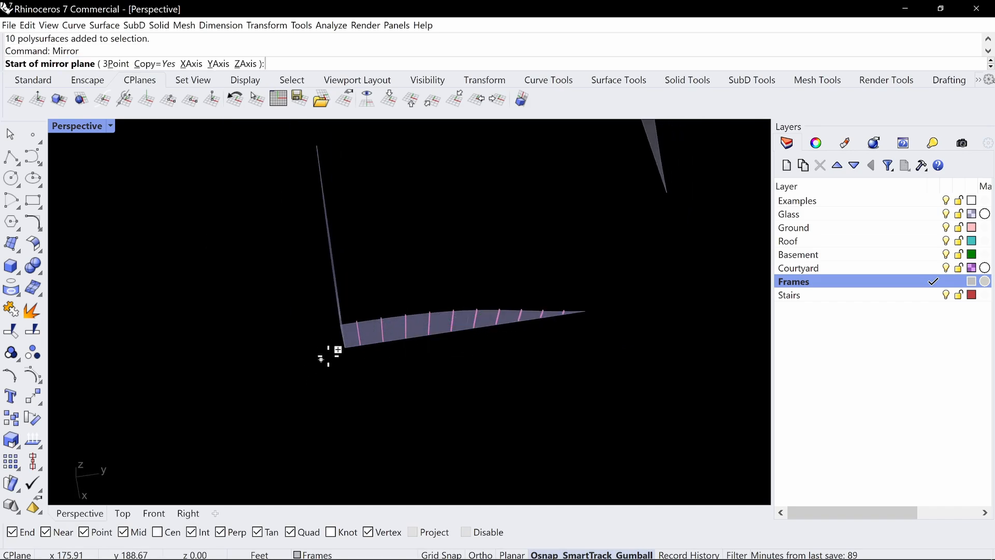
{"action": "left_click", "coordinate": [345, 347]}
{"action": "right_click_drag", "start_coordinate": [540, 199], "coordinate": [454, 356], "text": "shift"}
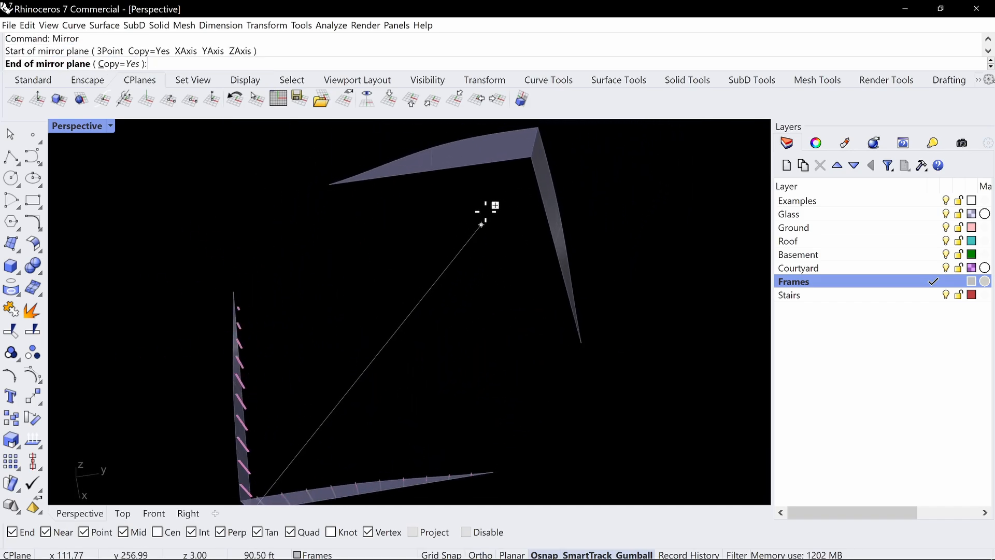
{"action": "left_click", "coordinate": [531, 161]}
{"action": "right_click_drag", "start_coordinate": [528, 158], "coordinate": [511, 357]}
Select the twenty solid mullions on the two adjacent glass walls without the glass surfaces, and unisolate the rest of the model
{"action": "left_click_drag", "start_coordinate": [325, 471], "coordinate": [643, 277]}
{"action": "right_click_drag", "start_coordinate": [625, 386], "coordinate": [500, 413]}
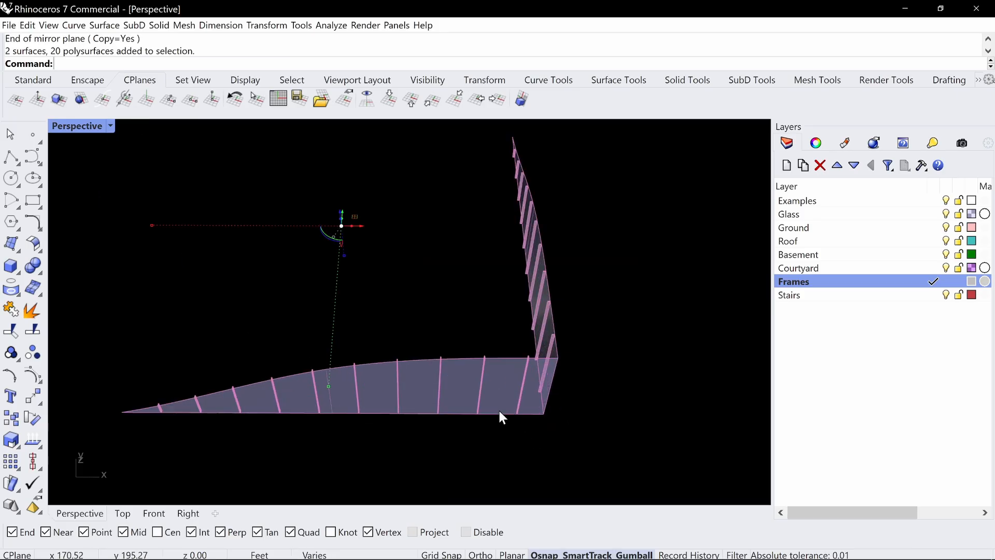
{"action": "left_click", "coordinate": [496, 393], "text": "ctrl"}
{"action": "right_click_drag", "start_coordinate": [564, 404], "coordinate": [554, 383]}
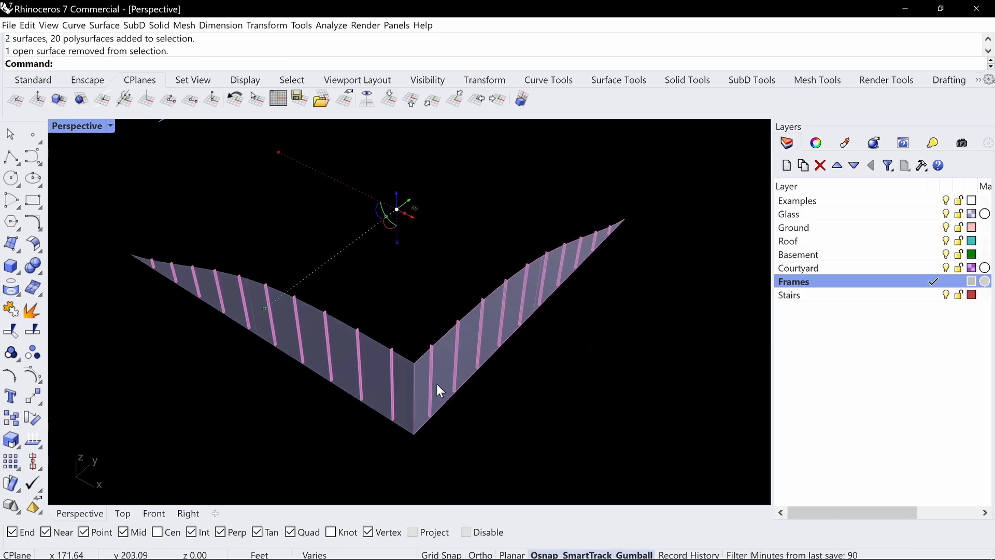
{"action": "left_click", "coordinate": [449, 380], "text": "ctrl"}
{"action": "right_click_drag", "start_coordinate": [452, 379], "coordinate": [287, 290]}
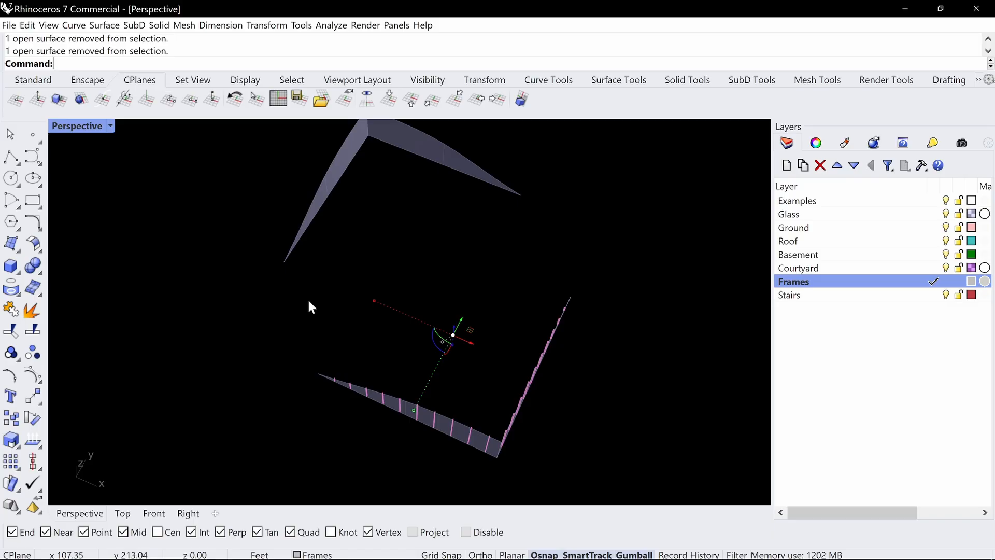
{"action": "type", "text": "Unisolate"}
{"action": "key", "text": "Return"}
{"action": "right_click_drag", "start_coordinate": [326, 342], "coordinate": [368, 314]}
Mirror a copy of the selected mullions onto the two opposite glass walls across the diagonal between the roof's two low corners
{"action": "type", "text": "M"}
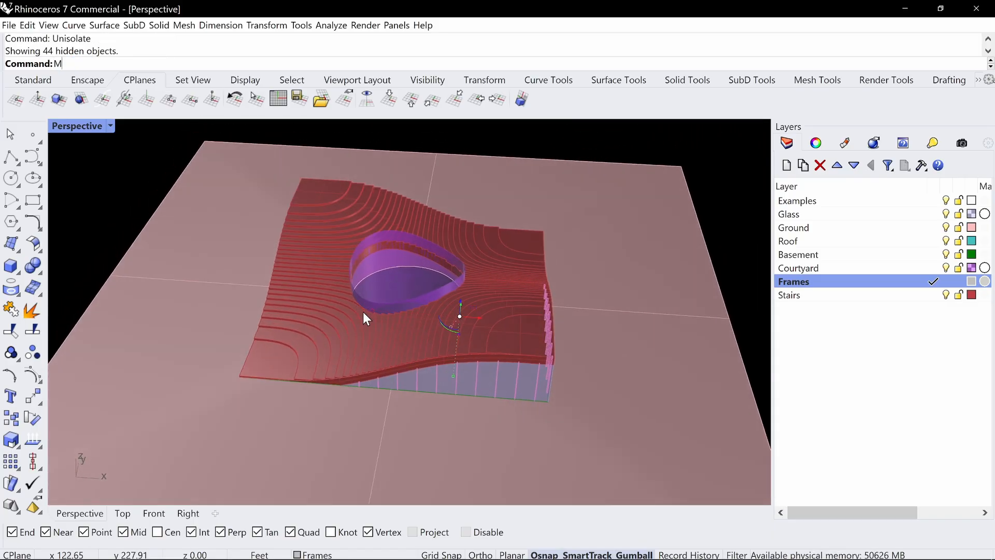
{"action": "type", "text": "irror"}
{"action": "key", "text": "Return"}
{"action": "scroll", "coordinate": [280, 332], "scroll_direction": "up", "scroll_amount": 5}
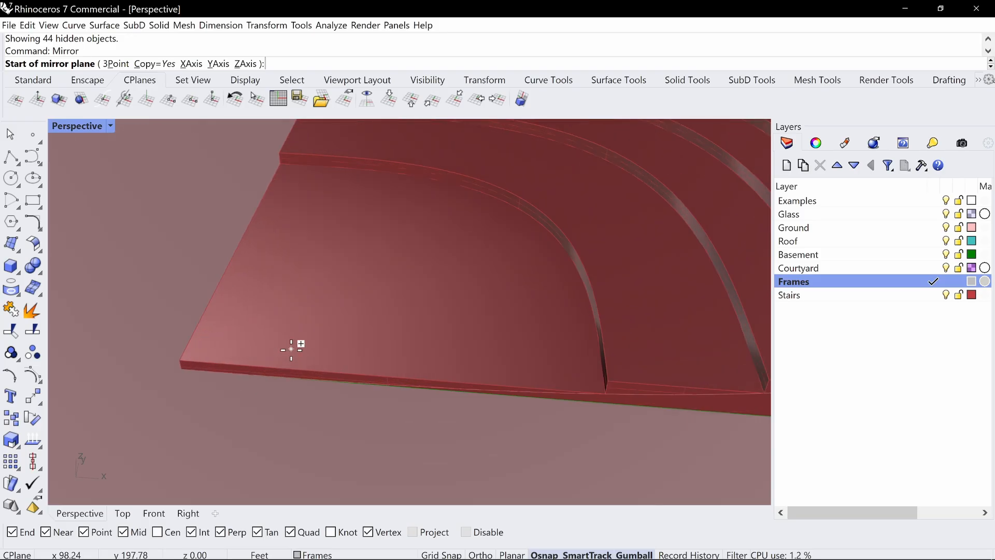
{"action": "left_click", "coordinate": [201, 369]}
{"action": "scroll", "coordinate": [201, 369], "scroll_direction": "down", "scroll_amount": 5}
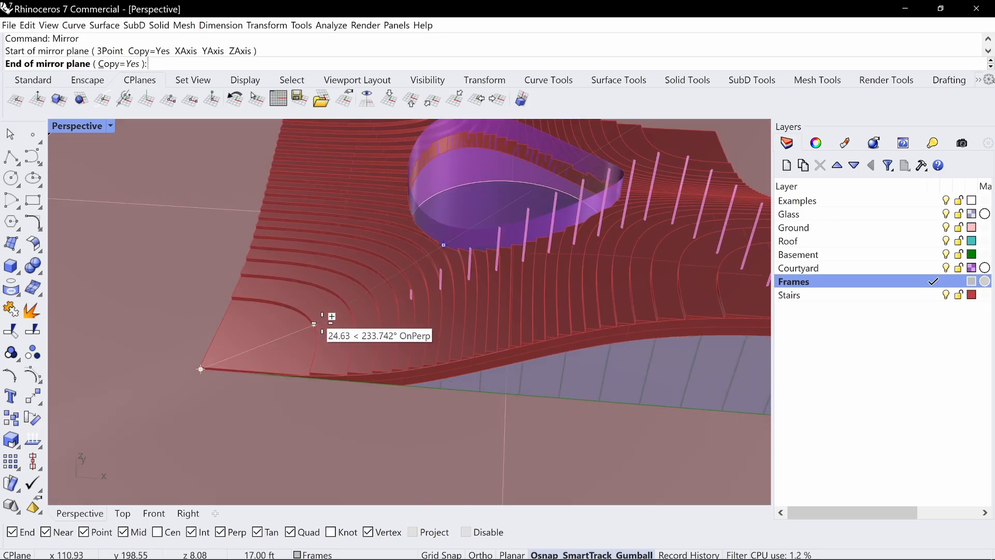
{"action": "right_click_drag", "start_coordinate": [322, 323], "coordinate": [156, 296]}
{"action": "right_click_drag", "start_coordinate": [672, 265], "coordinate": [418, 279], "text": "shift"}
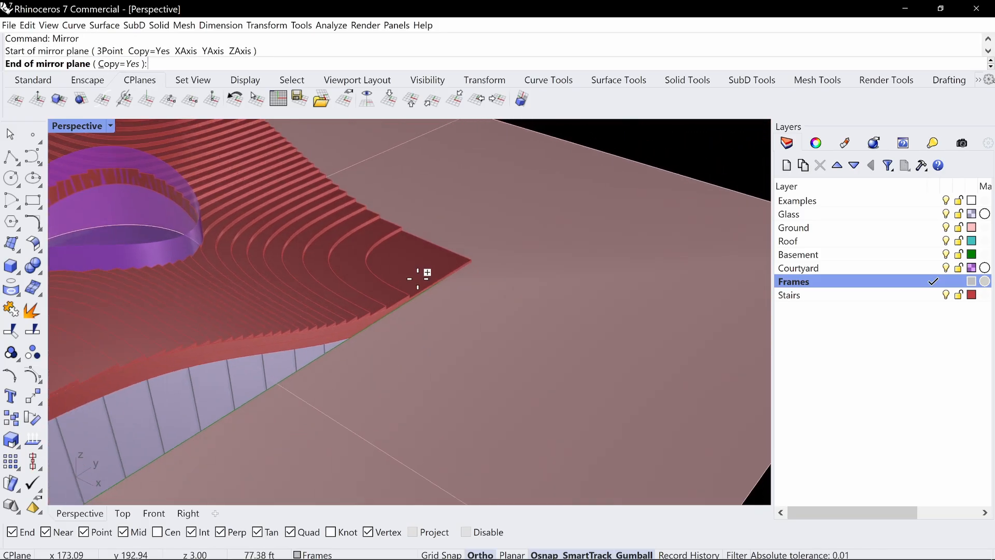
{"action": "scroll", "coordinate": [418, 279], "scroll_direction": "up", "scroll_amount": 2}
{"action": "right_click_drag", "start_coordinate": [493, 261], "coordinate": [436, 255], "text": "shift"}
{"action": "left_click", "coordinate": [438, 253]}
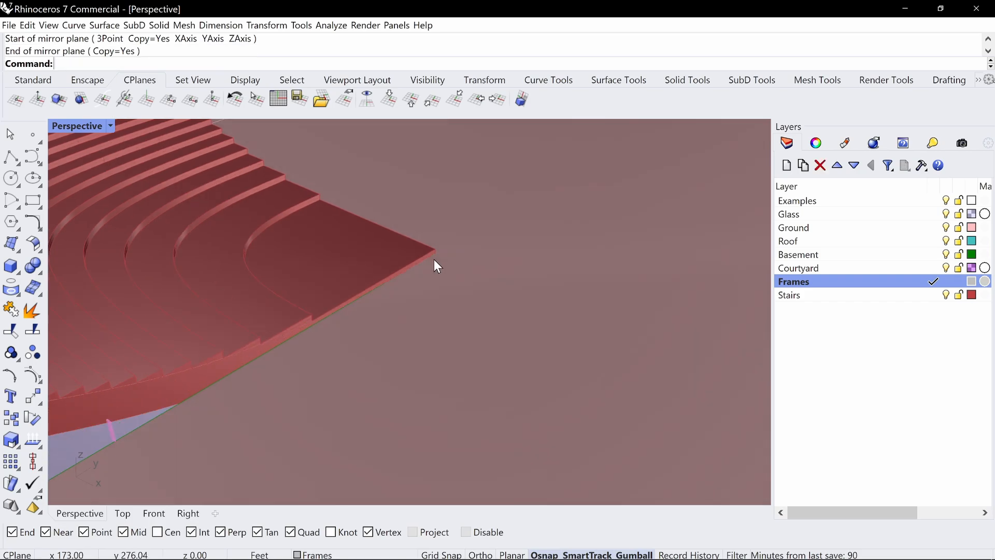
Inspect the mullions on all facades in Rendered display mode, and return the perspective view to Shaded
{"action": "scroll", "coordinate": [369, 241], "scroll_direction": "down", "scroll_amount": 10}
{"action": "right_click_drag", "start_coordinate": [369, 241], "coordinate": [492, 222]}
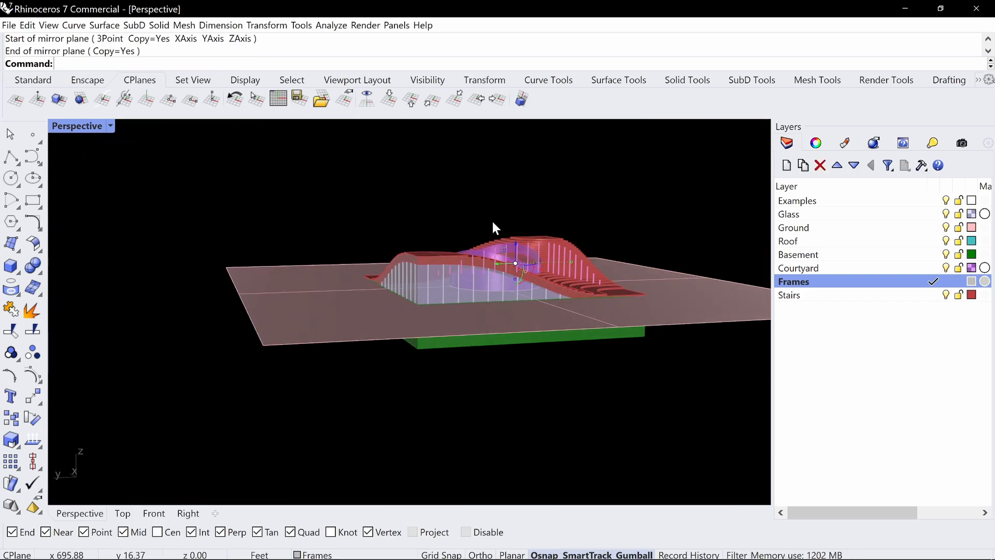
{"action": "left_click", "coordinate": [604, 194]}
{"action": "right_click_drag", "start_coordinate": [615, 195], "coordinate": [591, 195]}
{"action": "left_click", "coordinate": [111, 126]}
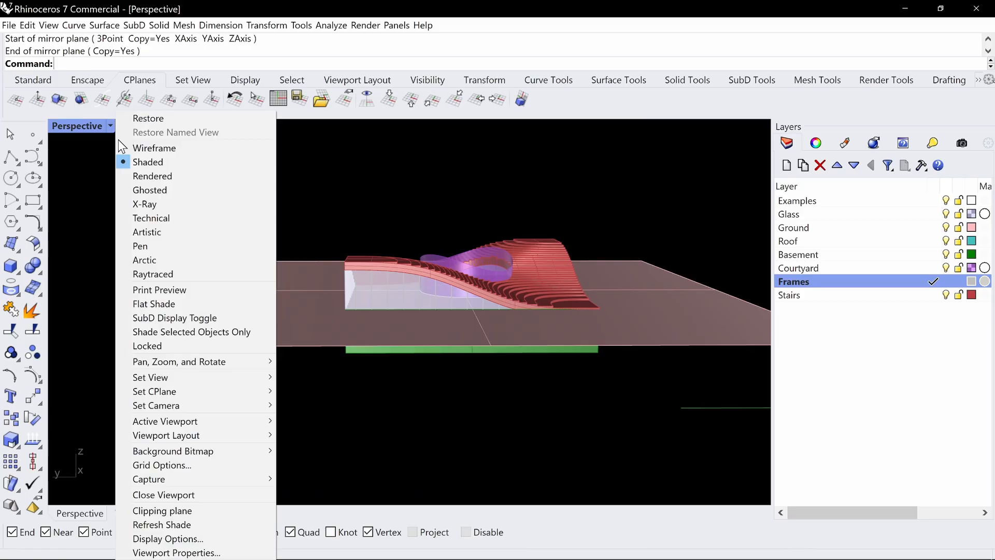
{"action": "left_click", "coordinate": [179, 178]}
{"action": "right_click_drag", "start_coordinate": [372, 258], "coordinate": [398, 256]}
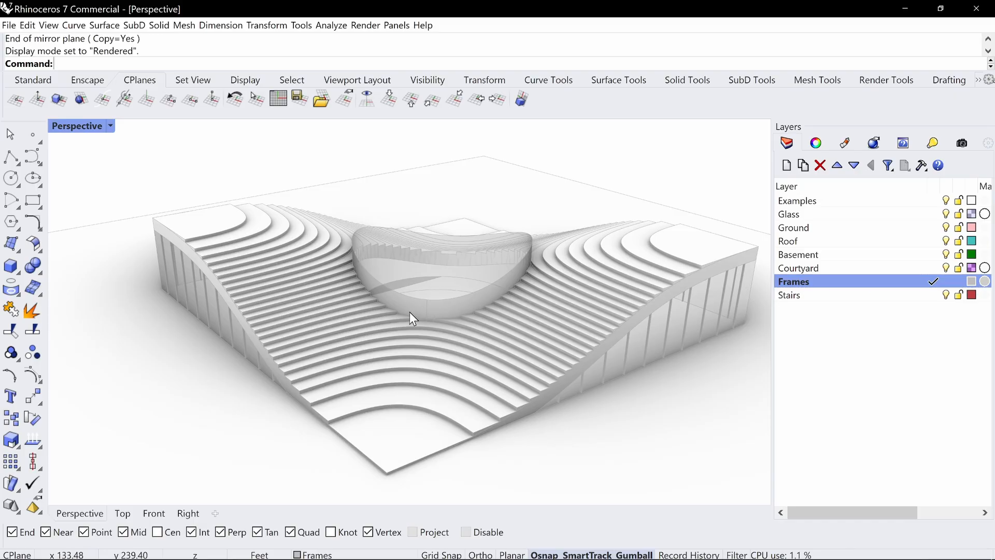
{"action": "left_click", "coordinate": [424, 306]}
{"action": "key", "text": "Escape"}
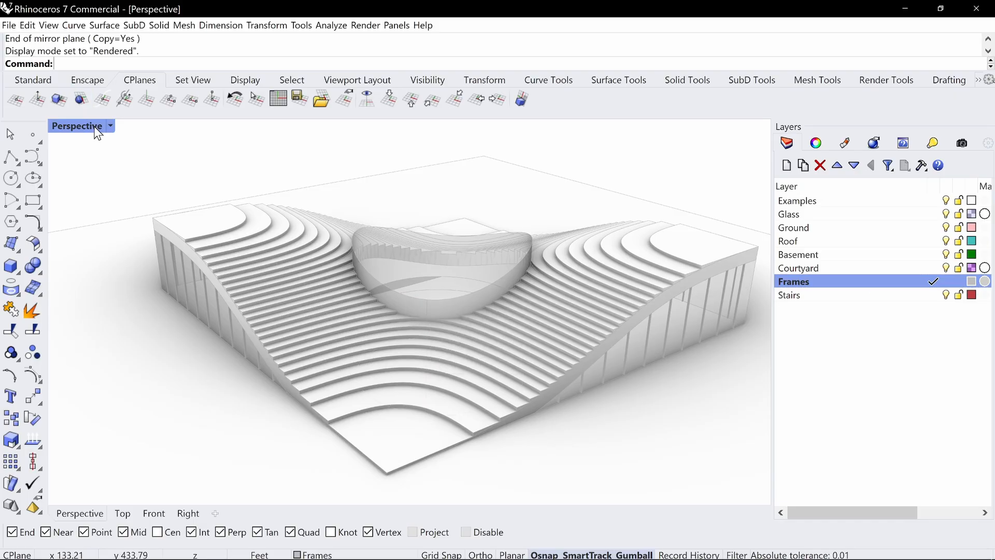
{"action": "left_click", "coordinate": [94, 126]}
{"action": "left_click", "coordinate": [210, 163]}
Try to isolate the courtyard's cylindrical glass surface on its own
{"action": "left_click", "coordinate": [440, 305]}
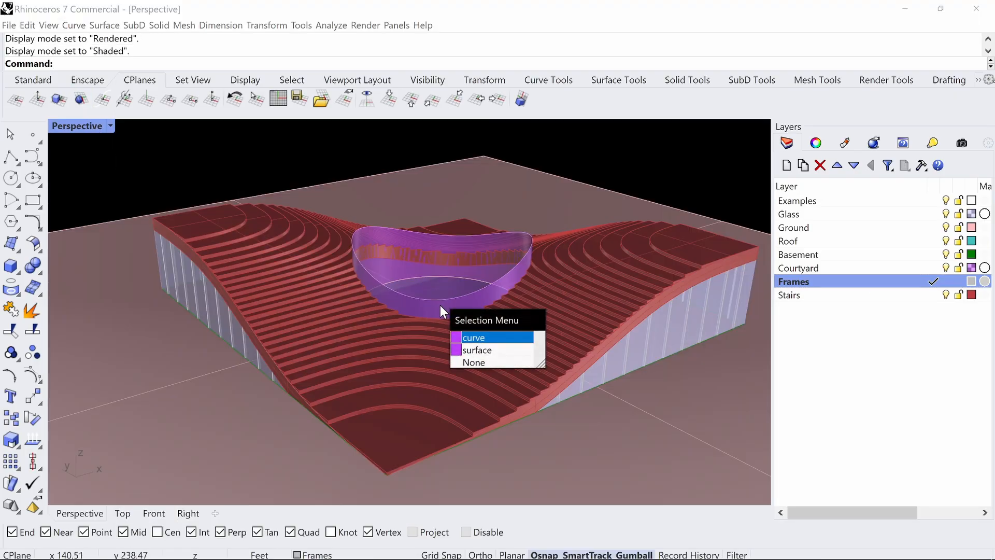
{"action": "key", "text": "Escape"}
{"action": "left_click", "coordinate": [446, 307]}
{"action": "key", "text": "ctrl+i"}
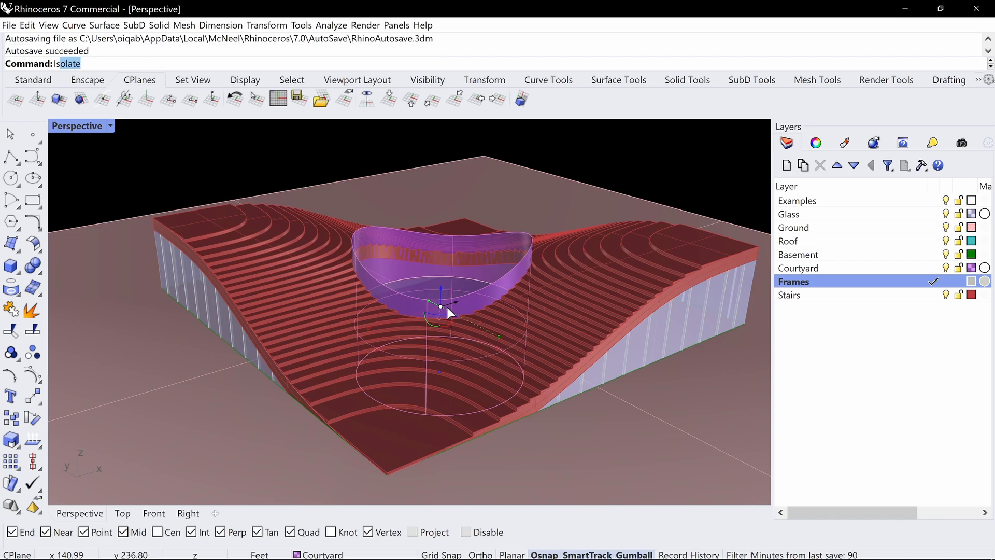
{"action": "key", "text": "ctrl+h"}
{"action": "key", "text": "ctrl+z"}
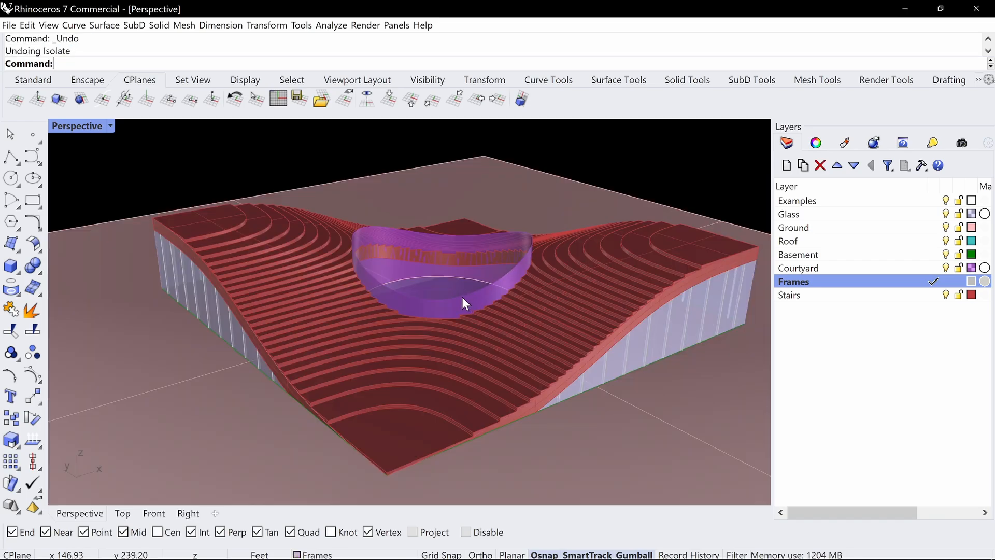
Isolate the courtyard's cylindrical glass surface together with its closed rim curve
{"action": "left_click", "coordinate": [462, 297]}
{"action": "left_click", "coordinate": [454, 304]}
{"action": "left_click", "coordinate": [453, 305], "text": "shift"}
{"action": "type", "text": "Isolate"}
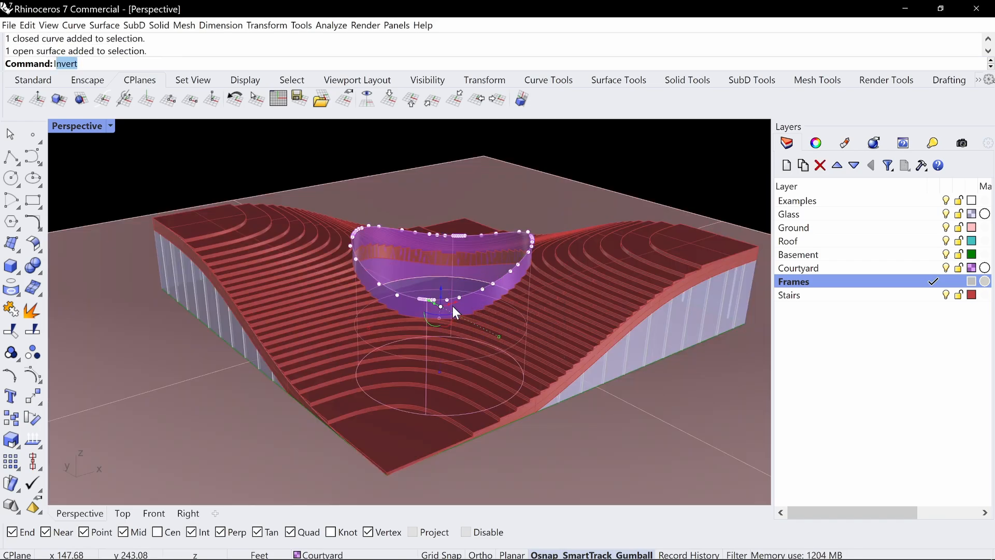
{"action": "key", "text": "Return"}
{"action": "key", "text": "Escape"}
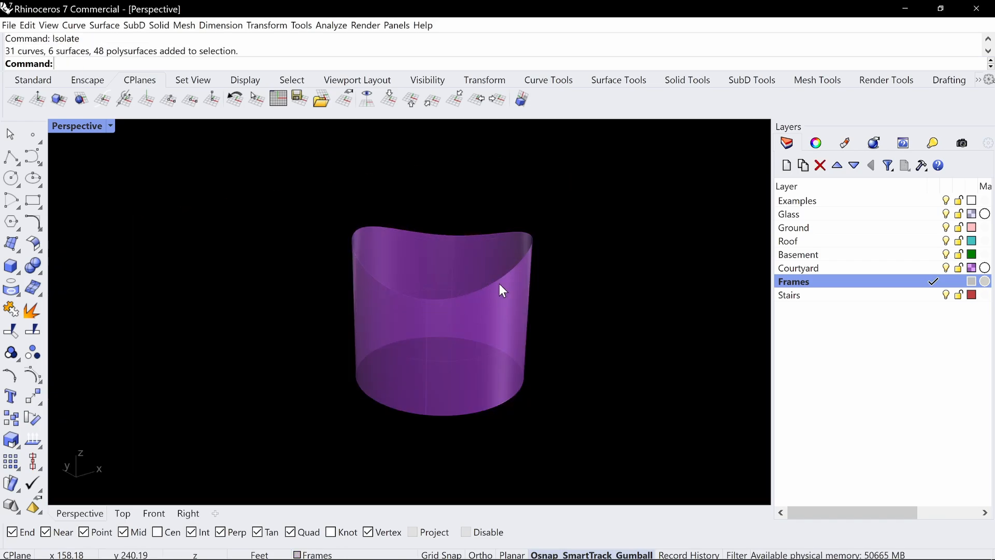
Create a closed pipe with a 1 inch diameter along the courtyard glass's upper rim curve
{"action": "left_click", "coordinate": [439, 299]}
{"action": "left_click", "coordinate": [469, 331]}
{"action": "type", "text": "Pipe"}
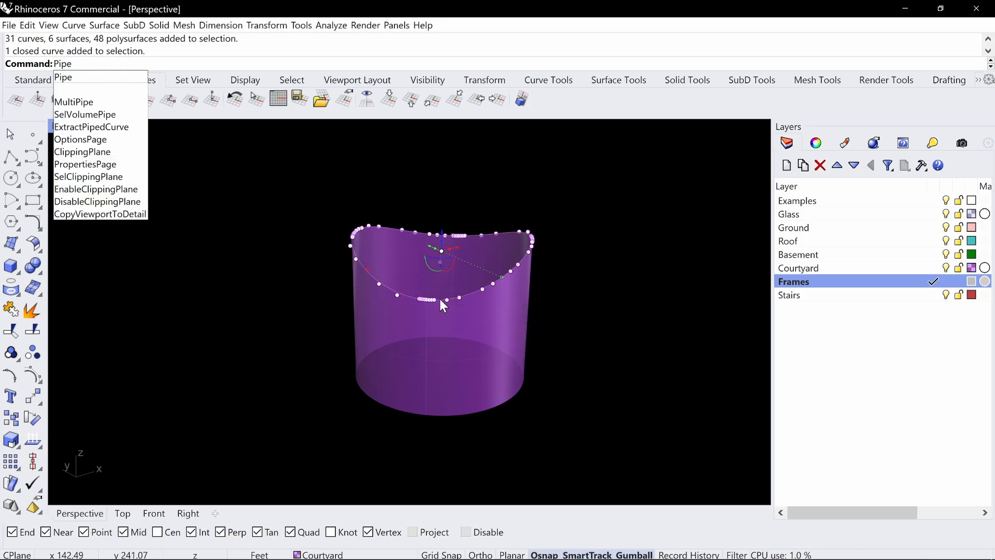
{"action": "key", "text": "Return"}
{"action": "type", "text": "d"}
{"action": "key", "text": "Return"}
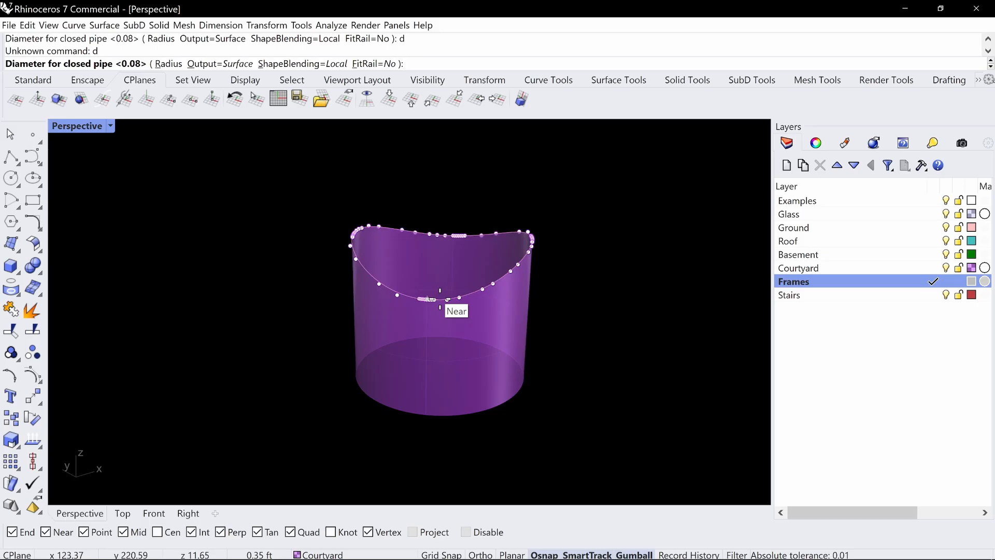
{"action": "type", "text": "1"}
{"action": "key", "text": "Return"}
{"action": "key", "text": "Return"}
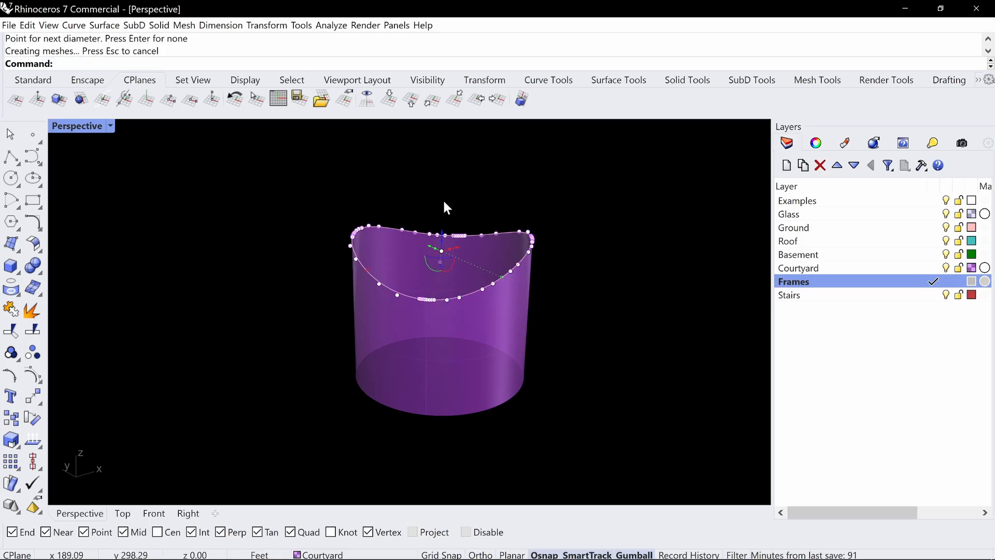
Divide the courtyard's upper rim curve into 25 segments, keeping the default seam point
{"action": "scroll", "coordinate": [444, 208], "scroll_direction": "up", "scroll_amount": 6}
{"action": "right_click_drag", "start_coordinate": [521, 296], "coordinate": [568, 261]}
{"action": "left_click", "coordinate": [363, 340]}
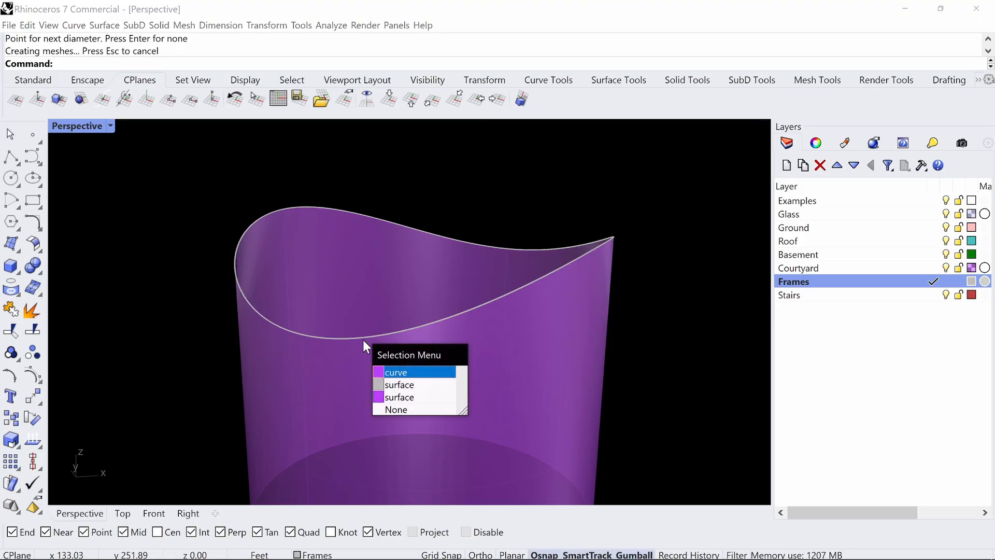
{"action": "left_click", "coordinate": [404, 373]}
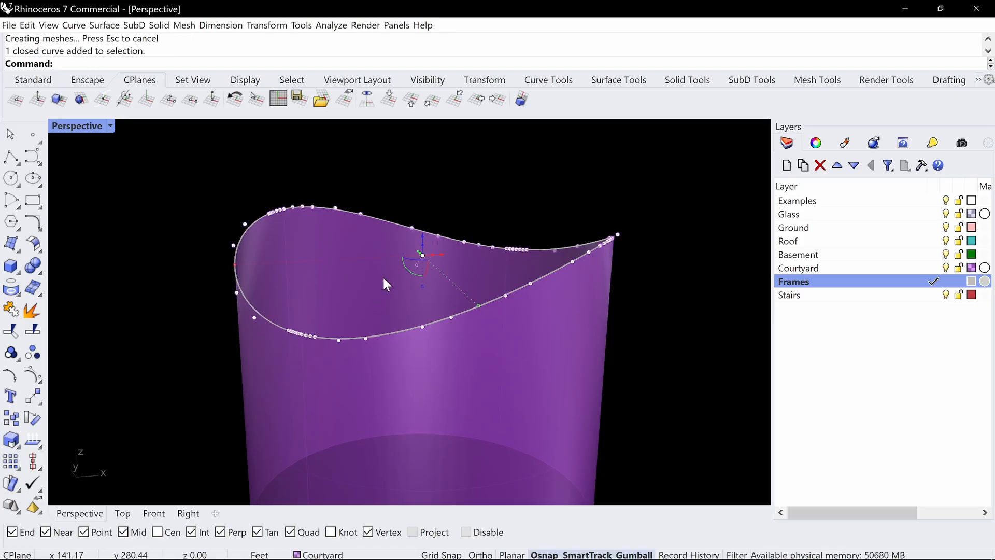
{"action": "type", "text": "Divide"}
{"action": "key", "text": "Return"}
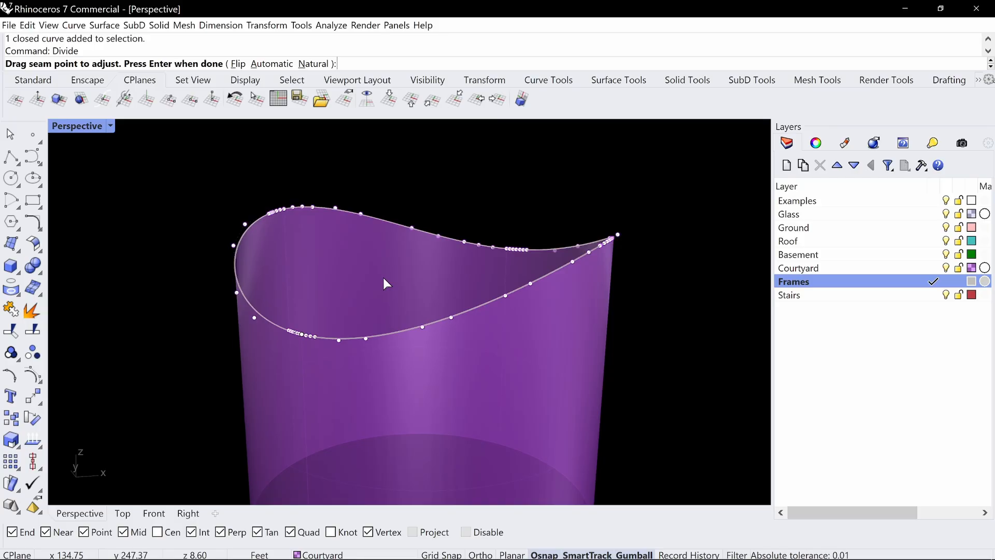
{"action": "type", "text": "25"}
{"action": "key", "text": "Return"}
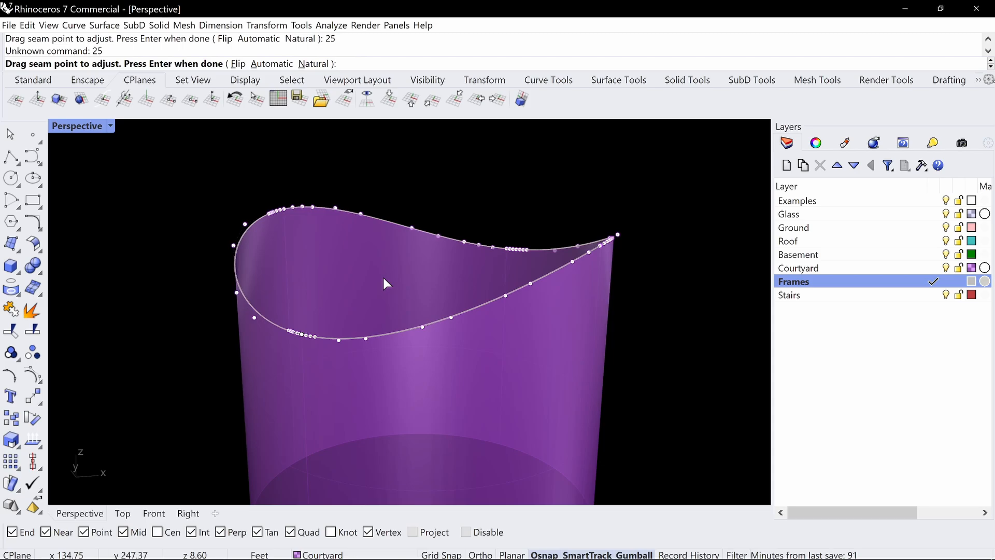
{"action": "key", "text": "Return"}
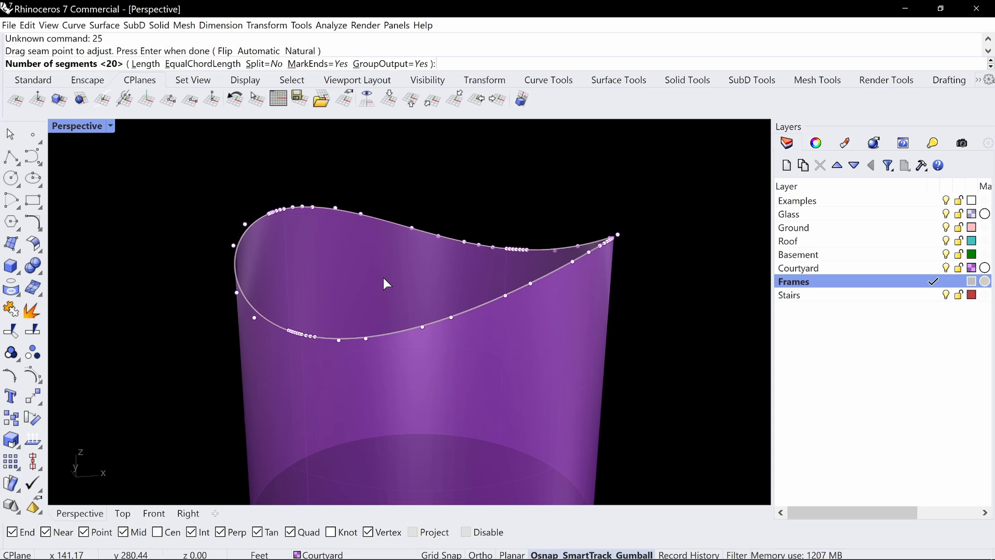
{"action": "type", "text": "25"}
{"action": "key", "text": "Return"}
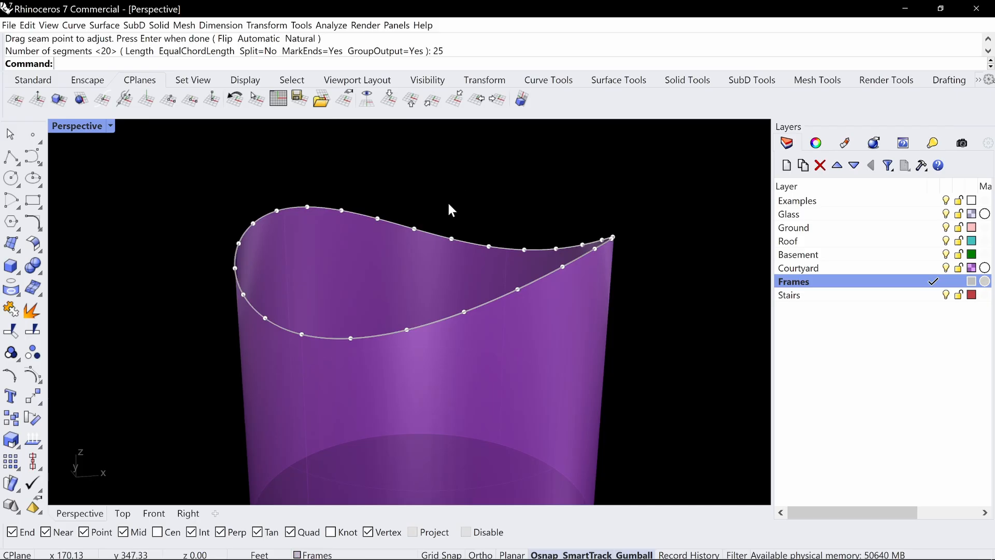
Divide the same rim curve again into 25 segments with grouped output, and select the group of division points
{"action": "left_click", "coordinate": [342, 212]}
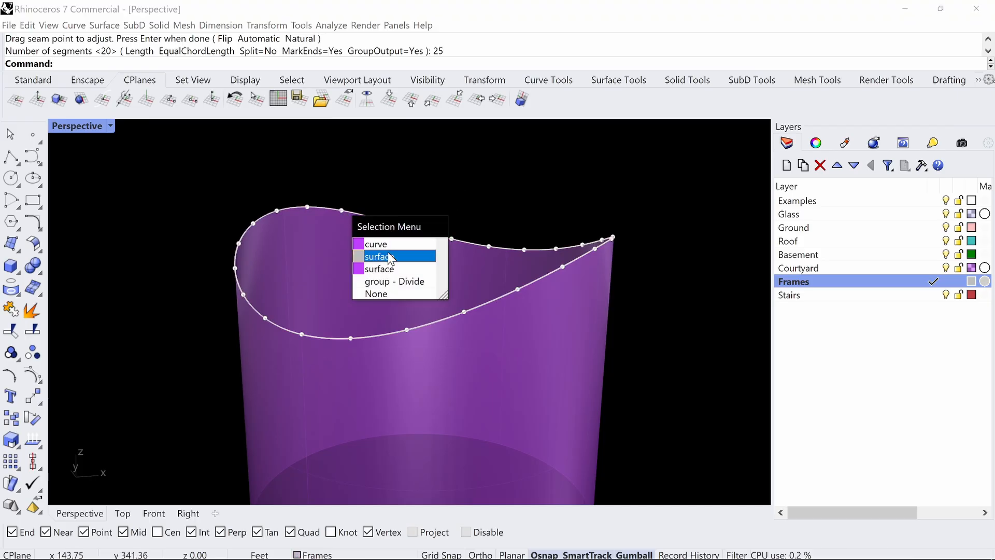
{"action": "left_click", "coordinate": [383, 280]}
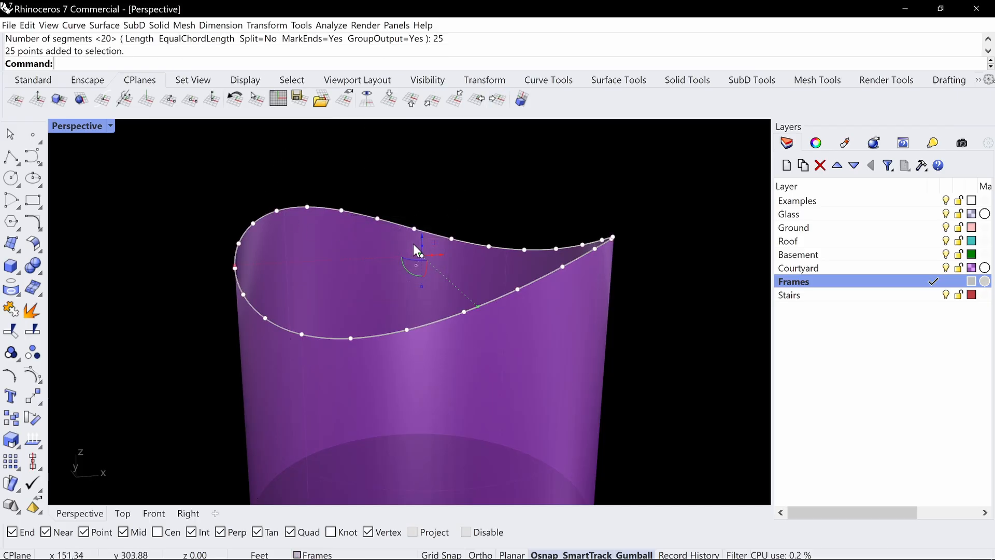
{"action": "left_click", "coordinate": [307, 172]}
{"action": "type", "text": "Divide"}
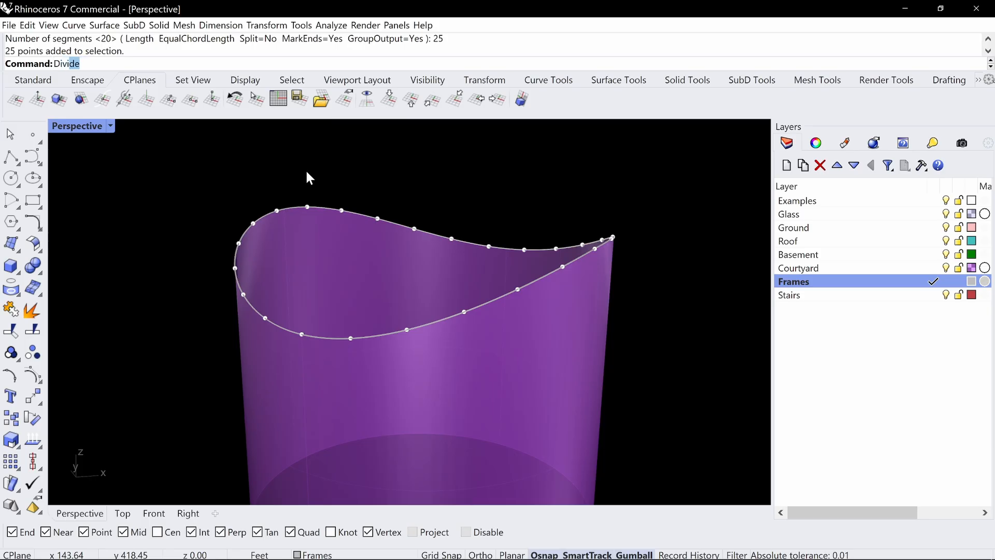
{"action": "key", "text": "Return"}
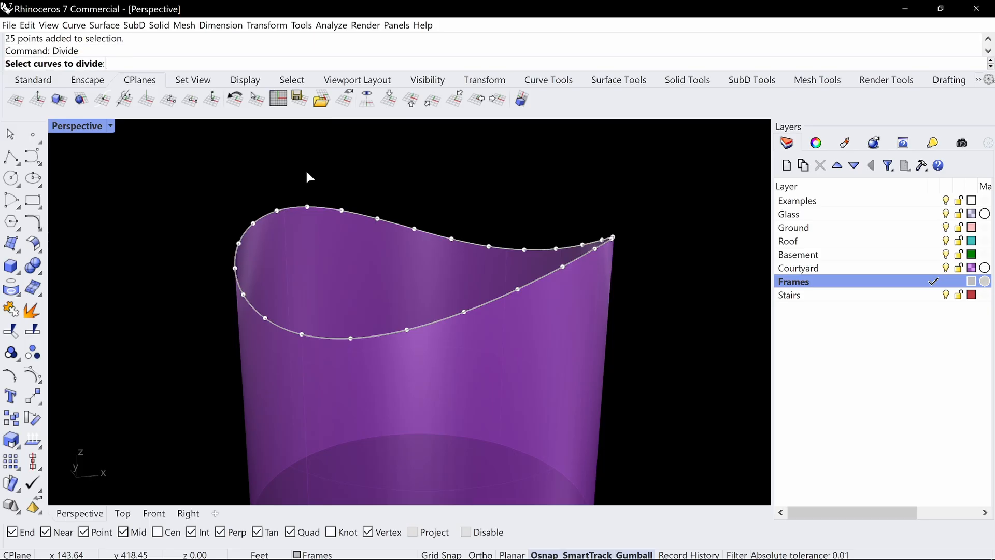
{"action": "left_click", "coordinate": [388, 336]}
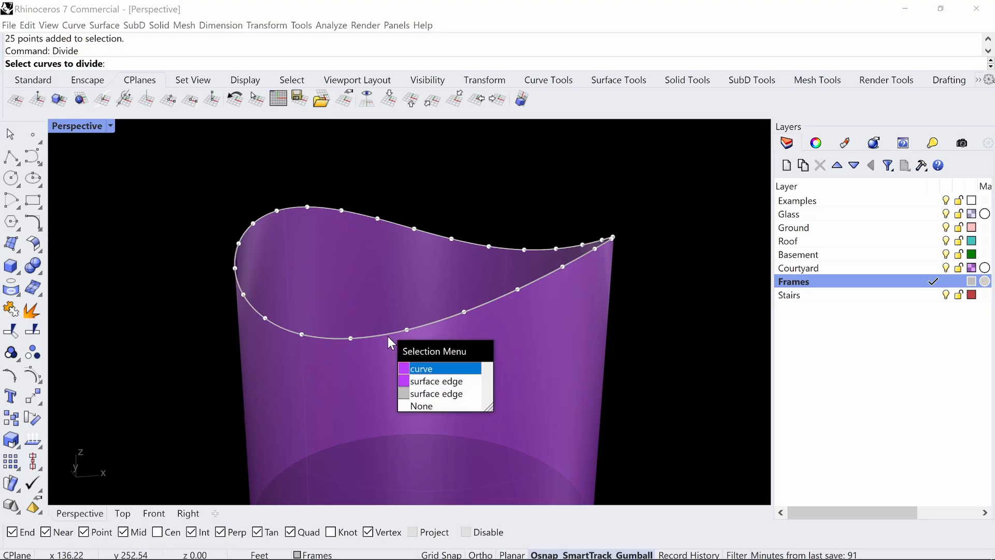
{"action": "left_click", "coordinate": [423, 368]}
{"action": "key", "text": "Return"}
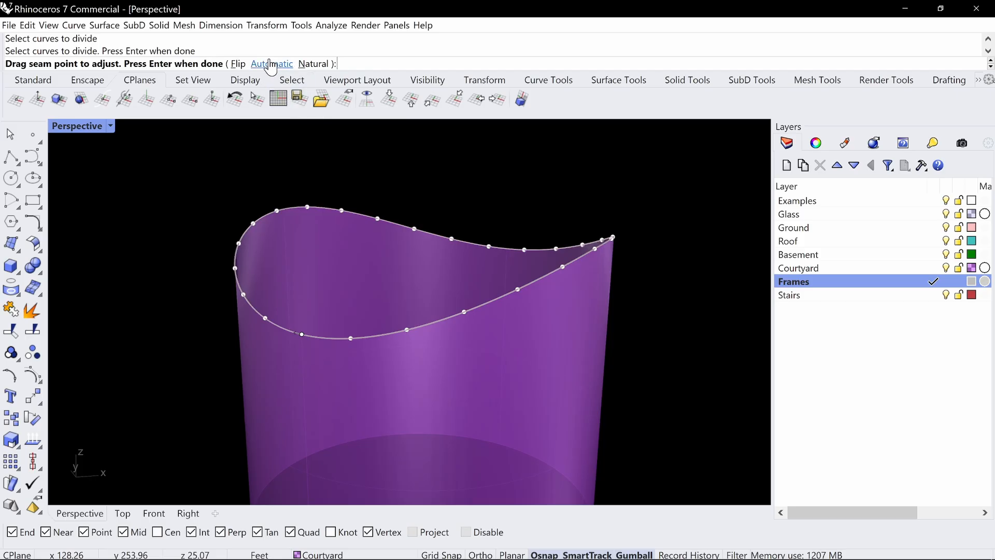
{"action": "right_click", "coordinate": [383, 244]}
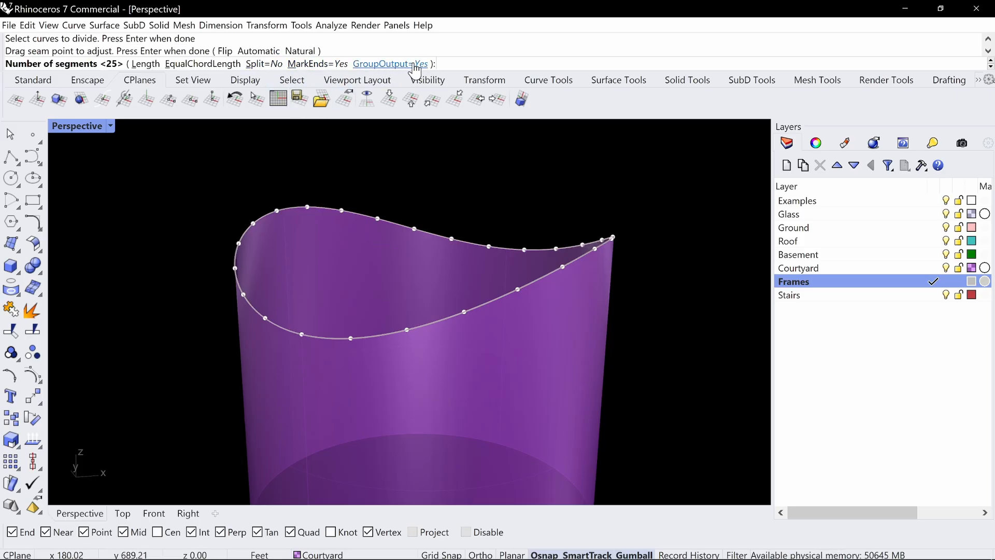
{"action": "right_click", "coordinate": [502, 251]}
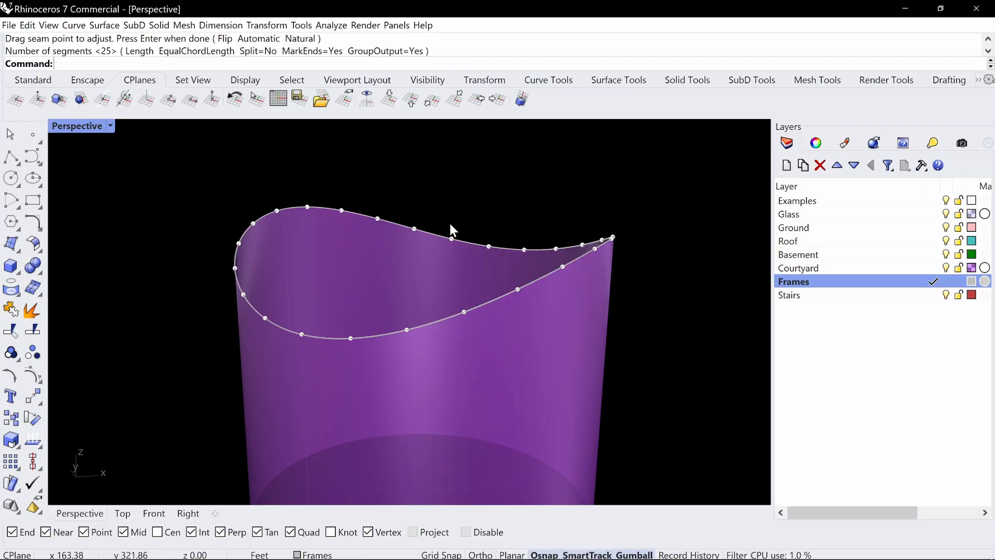
{"action": "left_click", "coordinate": [415, 226]}
{"action": "scroll", "coordinate": [484, 237], "scroll_direction": "down", "scroll_amount": 5}
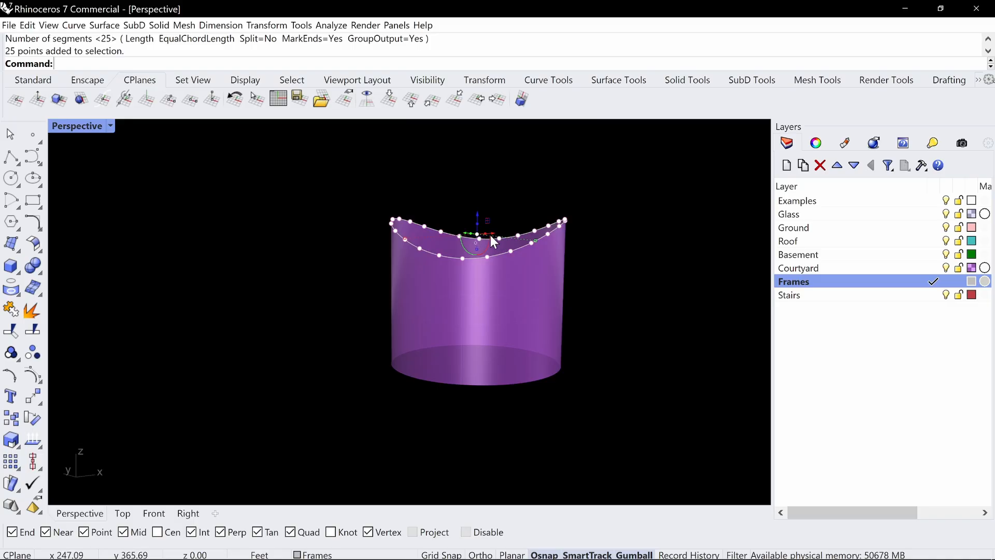
Extrude the 25 rim division points straight down into vertical lines that extend past the bottom of the courtyard glass
{"action": "left_click_drag", "start_coordinate": [477, 222], "coordinate": [618, 332]}
{"action": "right_click_drag", "start_coordinate": [624, 360], "coordinate": [496, 320]}
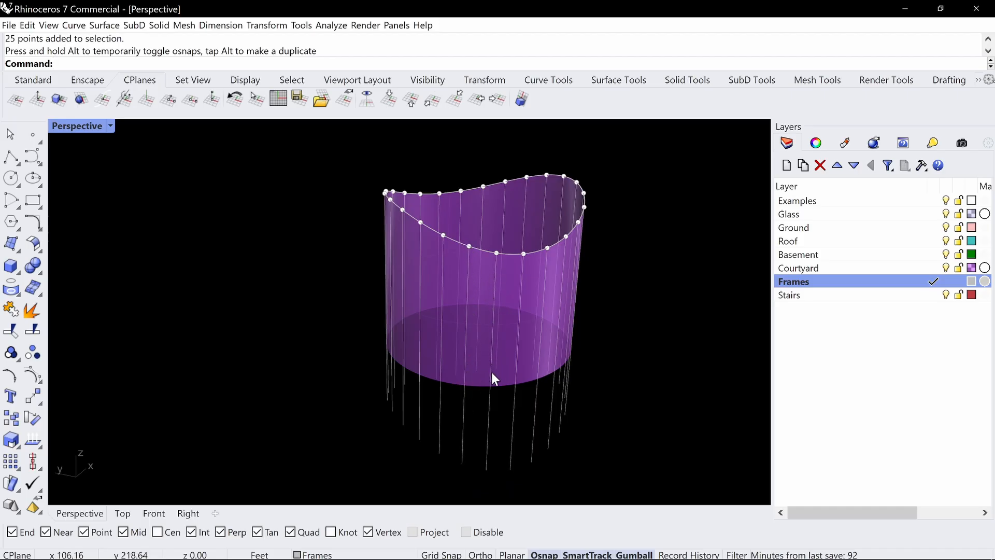
{"action": "right_click_drag", "start_coordinate": [609, 402], "coordinate": [551, 407]}
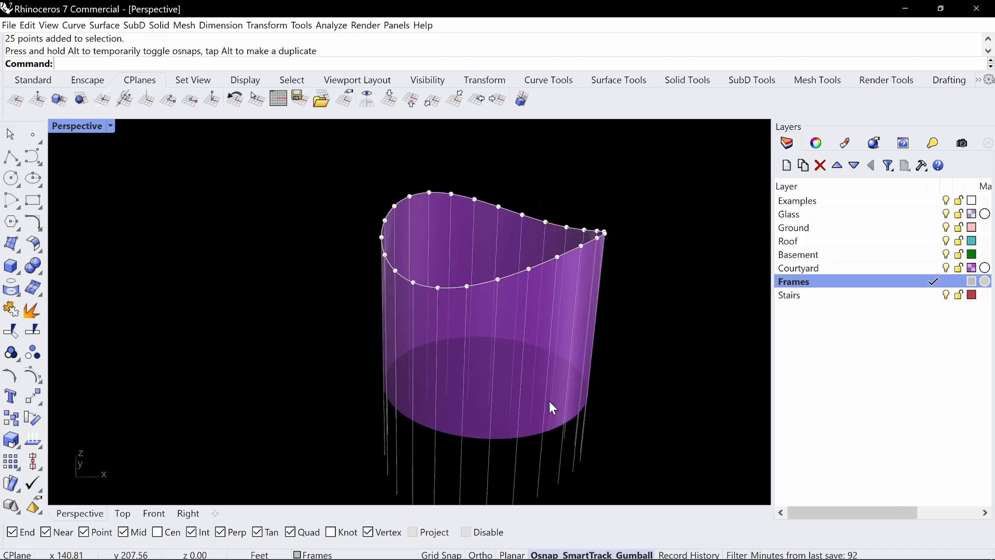
{"action": "right_click_drag", "start_coordinate": [534, 368], "coordinate": [533, 409]}
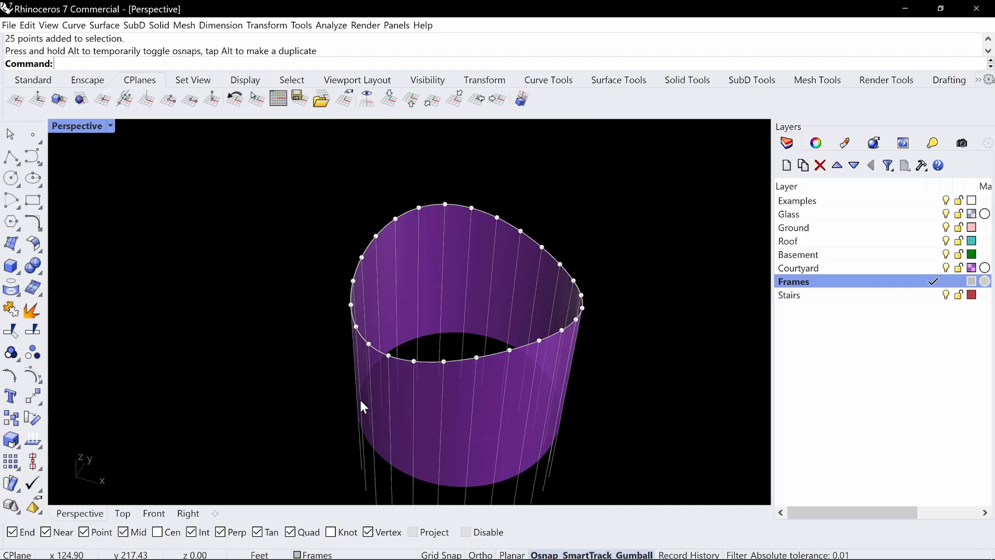
{"action": "right_click_drag", "start_coordinate": [398, 393], "coordinate": [425, 309]}
{"action": "mouse_move", "coordinate": [499, 302]}
{"action": "right_mouse_down"}
{"action": "mouse_move", "coordinate": [518, 284]}
{"action": "mouse_move", "coordinate": [507, 313]}
{"action": "right_mouse_up"}
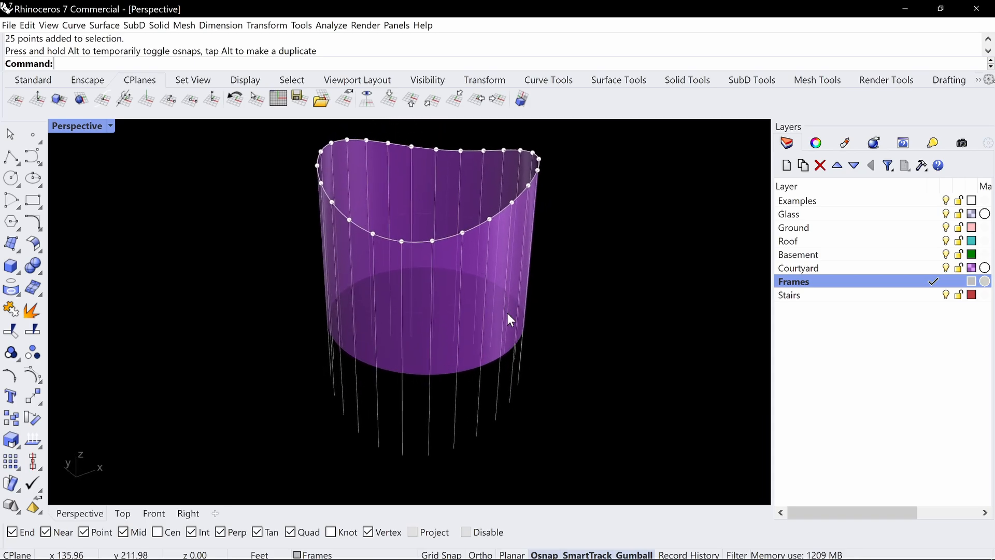
Split the 25 vertical lines using the cylindrical courtyard glass surface as the cutting object
{"action": "type", "text": "Split"}
{"action": "key", "text": "Return"}
{"action": "left_click_drag", "start_coordinate": [542, 403], "coordinate": [392, 447]}
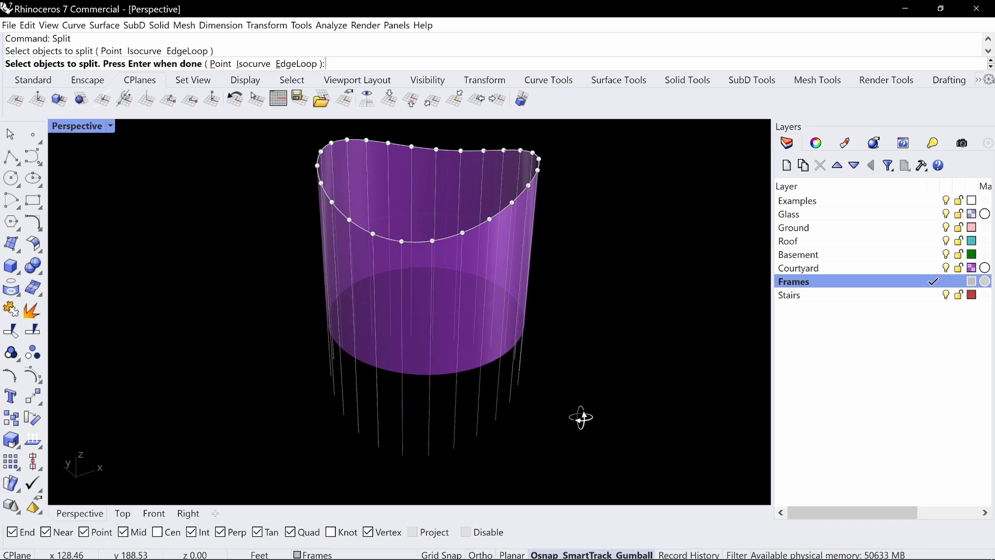
{"action": "right_click_drag", "start_coordinate": [581, 417], "coordinate": [582, 395]}
{"action": "left_click_drag", "start_coordinate": [610, 379], "coordinate": [267, 431]}
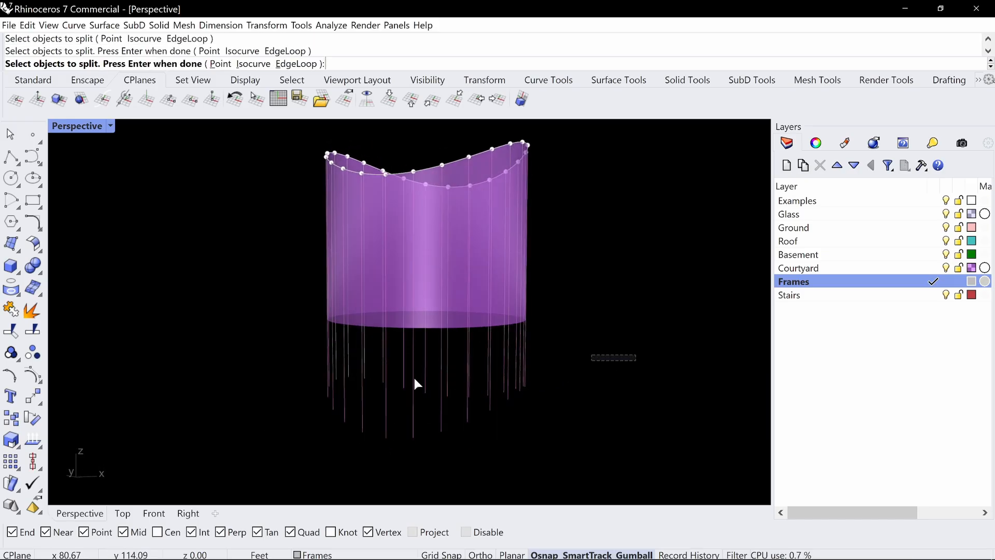
{"action": "left_click_drag", "start_coordinate": [415, 384], "coordinate": [266, 409]}
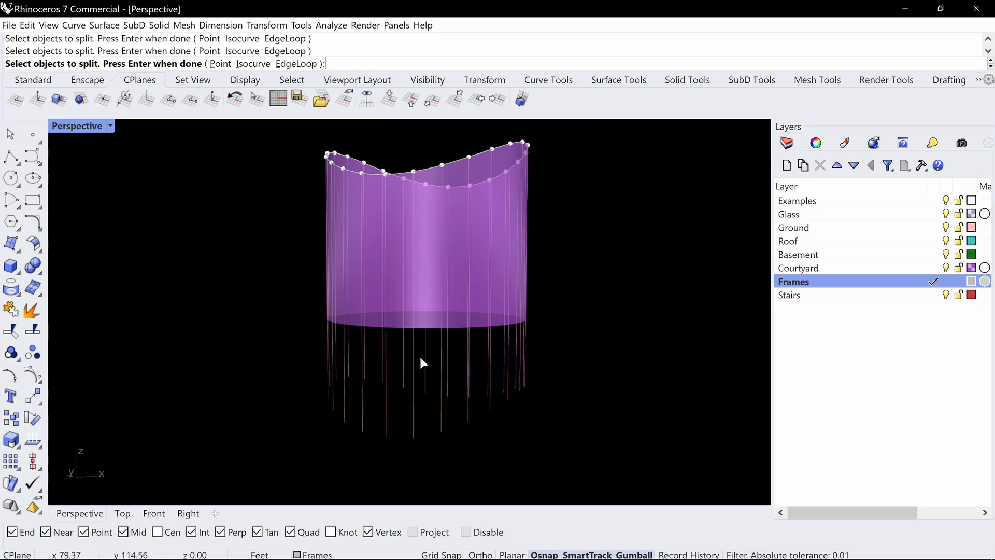
{"action": "right_click_drag", "start_coordinate": [421, 356], "coordinate": [444, 375]}
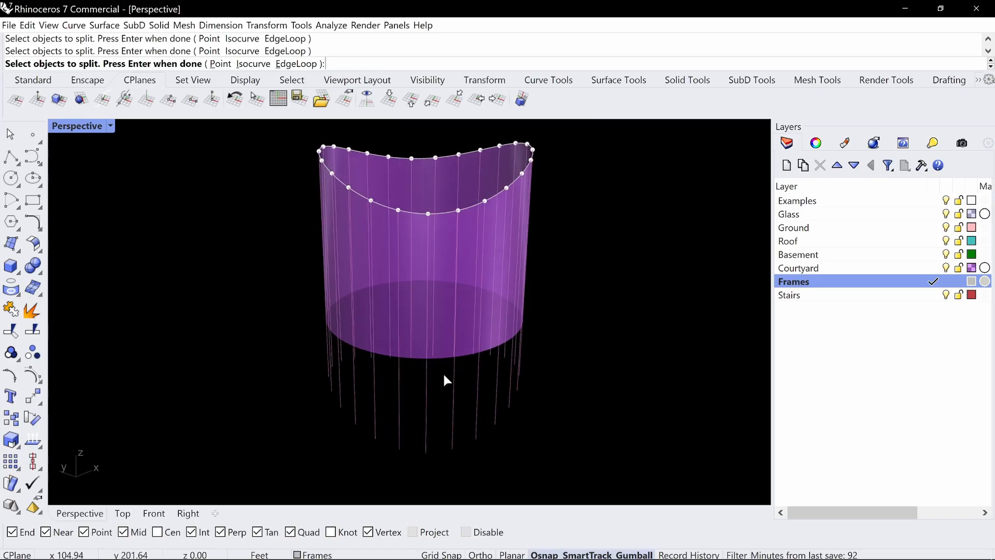
{"action": "right_click", "coordinate": [445, 375]}
{"action": "left_click", "coordinate": [438, 353]}
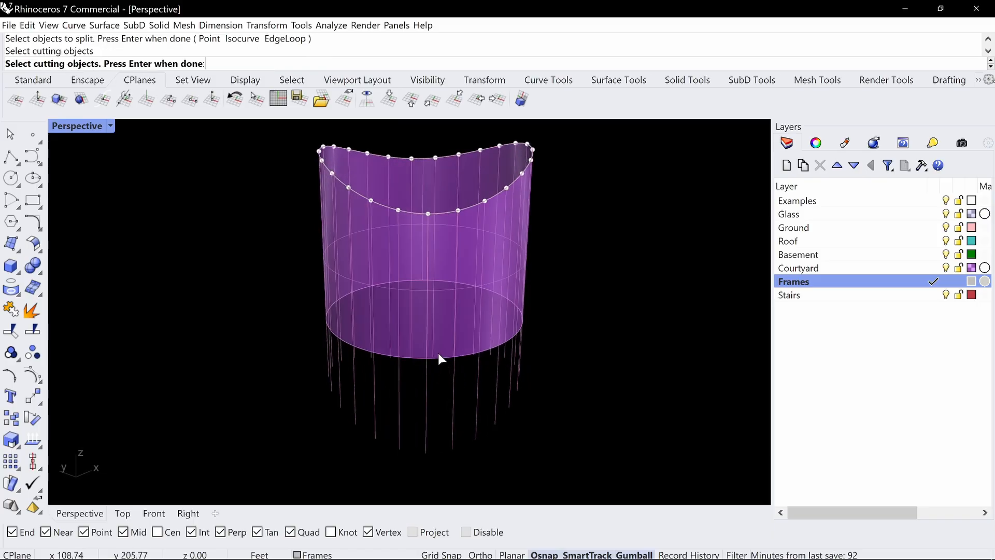
{"action": "right_click", "coordinate": [467, 414]}
Delete the line pieces that hang below the bottom edge of the courtyard glass
{"action": "right_click_drag", "start_coordinate": [468, 415], "coordinate": [592, 357]}
{"action": "left_click_drag", "start_coordinate": [597, 356], "coordinate": [289, 410]}
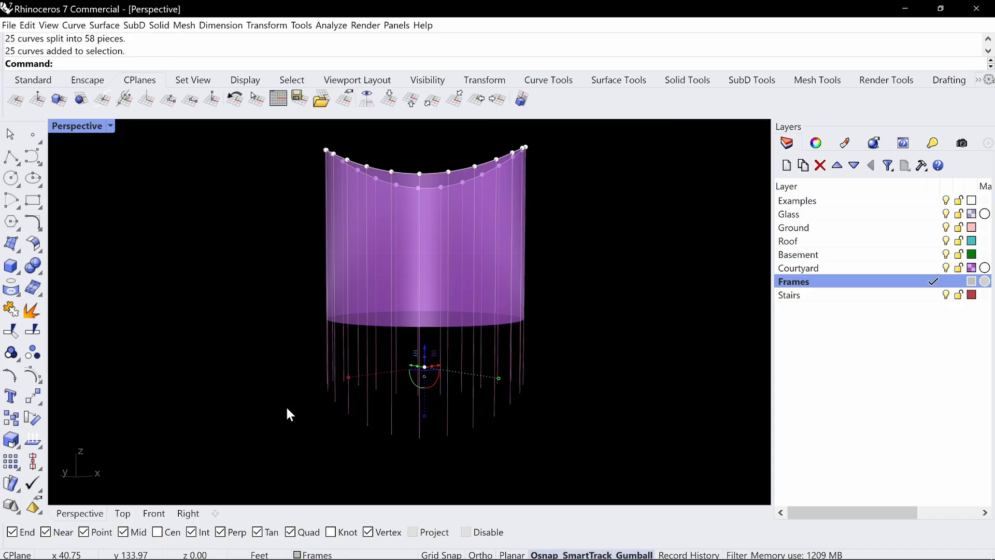
{"action": "key", "text": "Delete"}
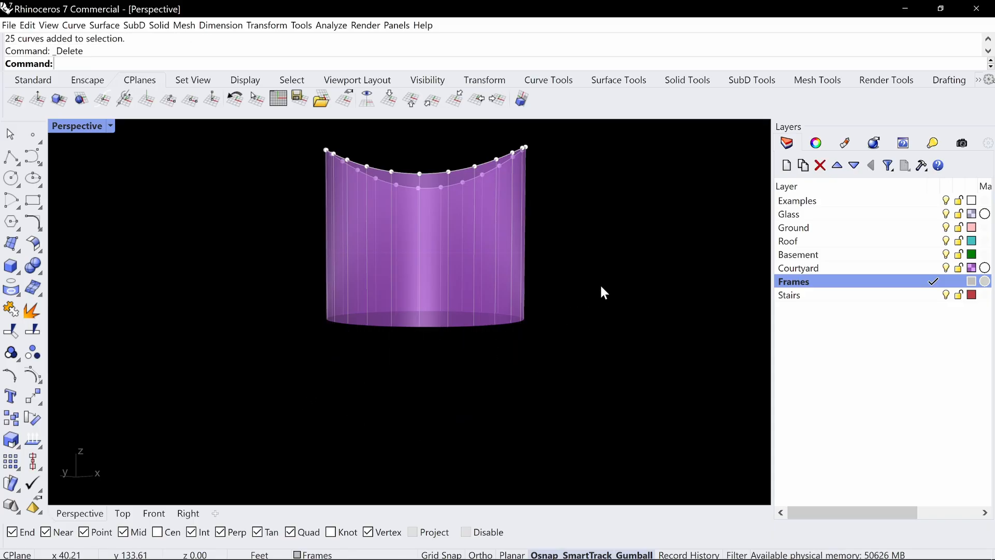
Select the remaining vertical lines on the courtyard glass, leaving out the glass surface, and group them
{"action": "left_click_drag", "start_coordinate": [602, 285], "coordinate": [234, 382]}
{"action": "scroll", "coordinate": [458, 347], "scroll_direction": "up", "scroll_amount": 2}
{"action": "left_click", "coordinate": [428, 327], "text": "ctrl"}
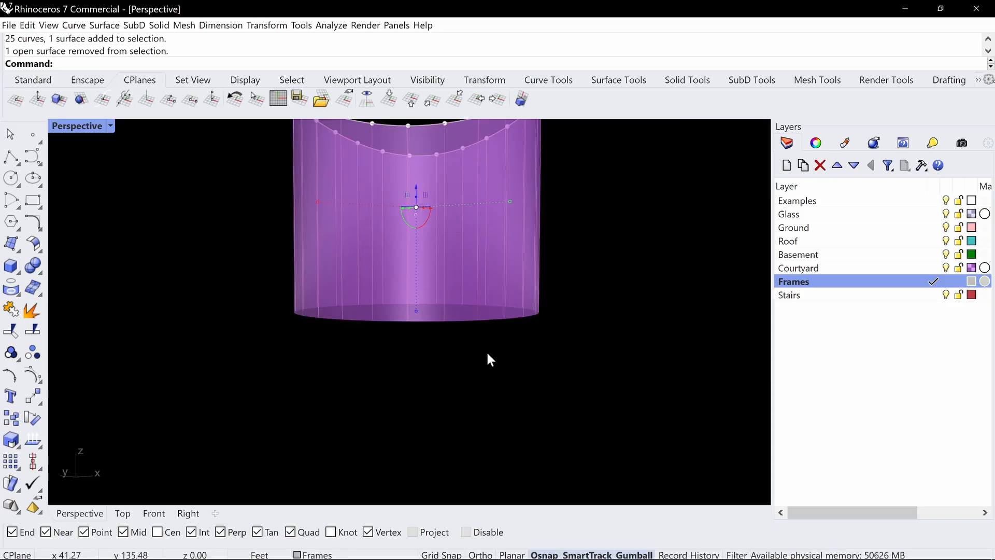
{"action": "right_click_drag", "start_coordinate": [489, 355], "coordinate": [522, 372]}
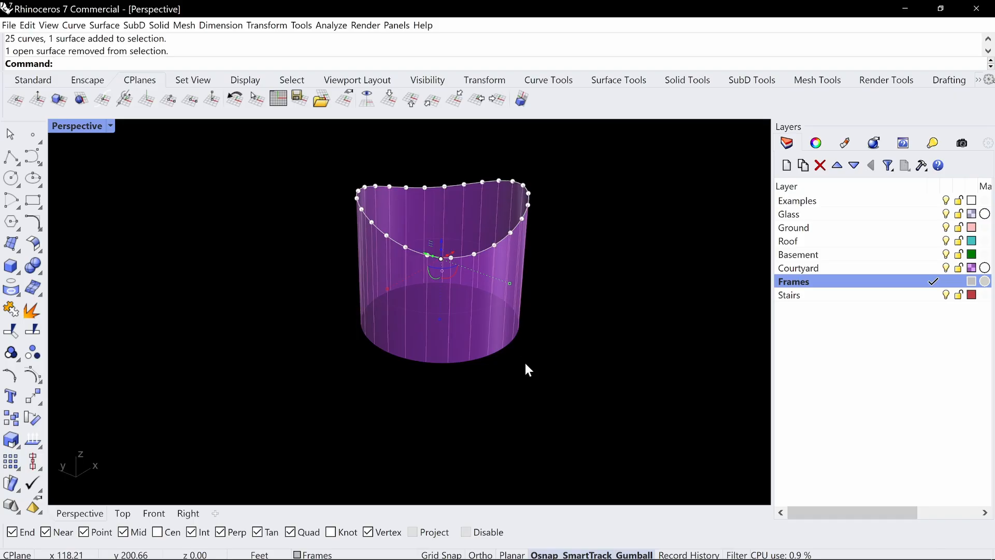
{"action": "key", "text": "ctrl+g"}
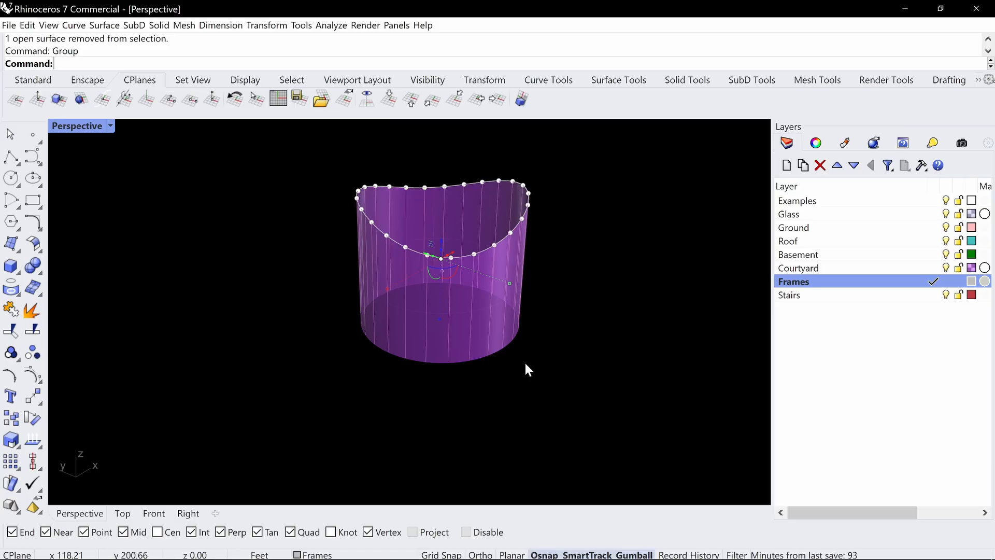
Create pipes with a 0.25 inch diameter along the grouped vertical lines, with flat caps
{"action": "type", "text": "ipe"}
{"action": "key", "text": "Return"}
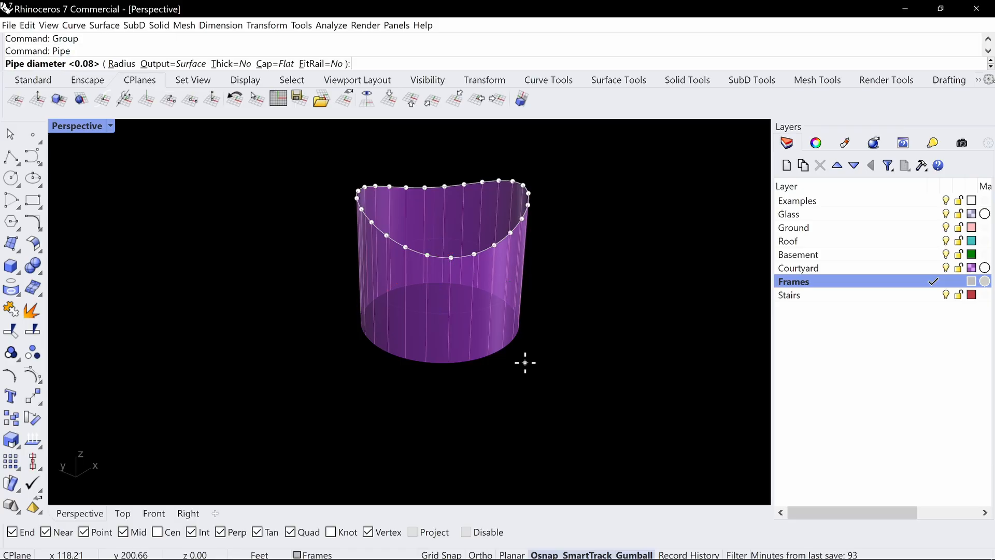
{"action": "type", "text": "d"}
{"action": "key", "text": "Return"}
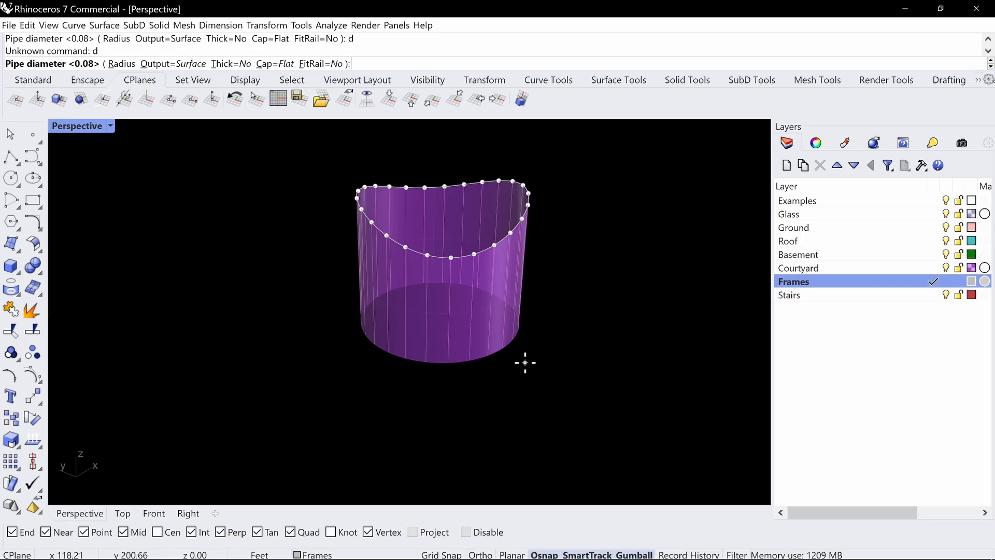
{"action": "type", "text": ".25\""}
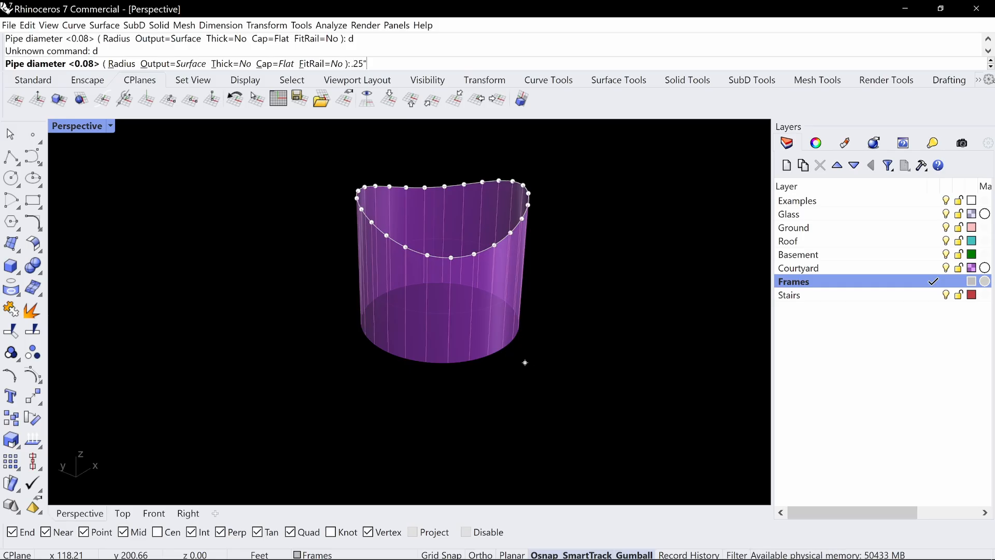
Select all the visible construction curves and division points and hide them
{"action": "type", "text": "S"}
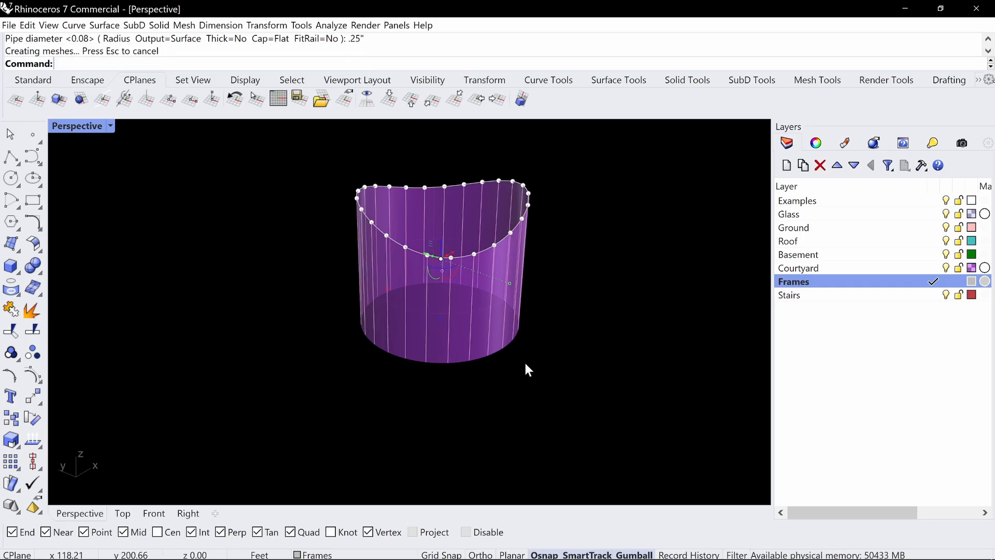
{"action": "type", "text": "elCrv"}
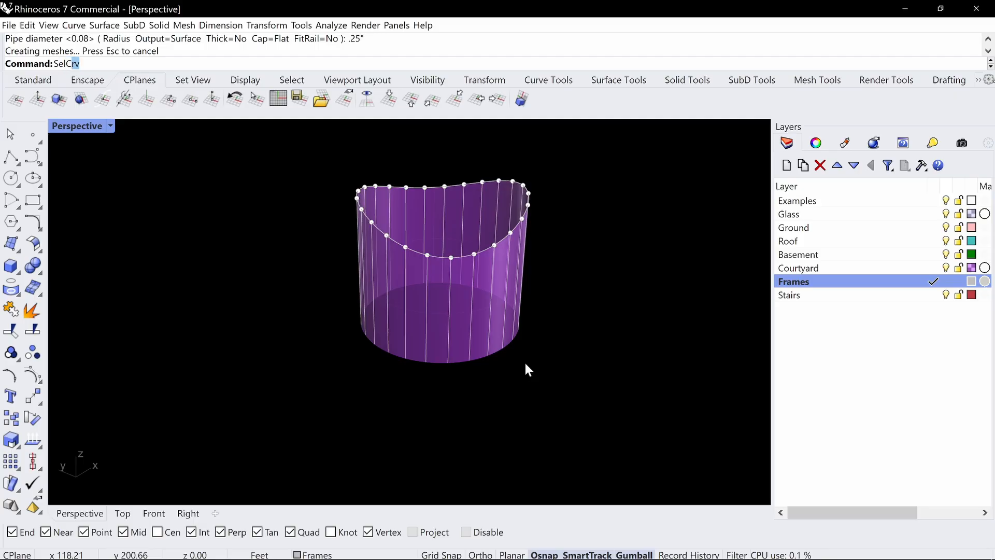
{"action": "key", "text": "Return"}
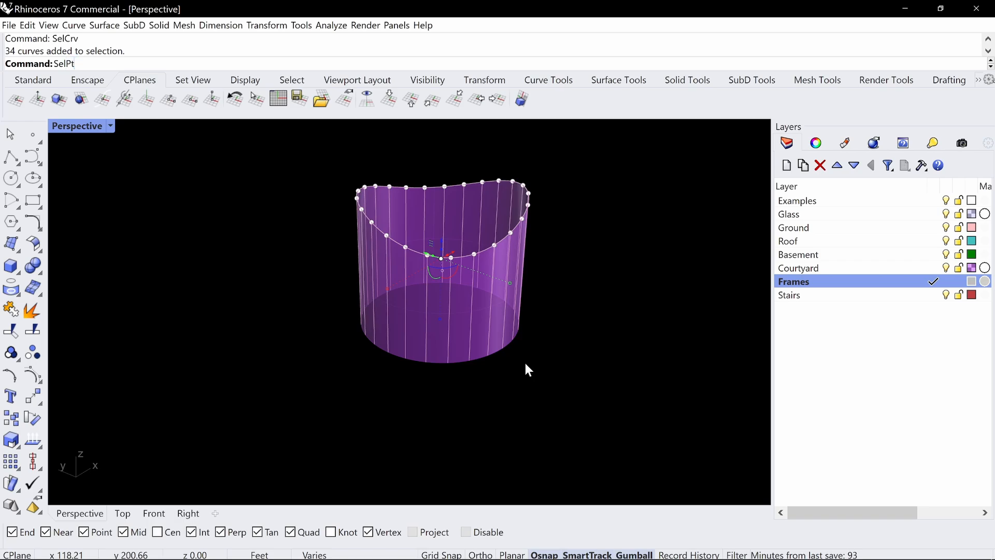
{"action": "type", "text": "SelPt"}
{"action": "key", "text": "Return"}
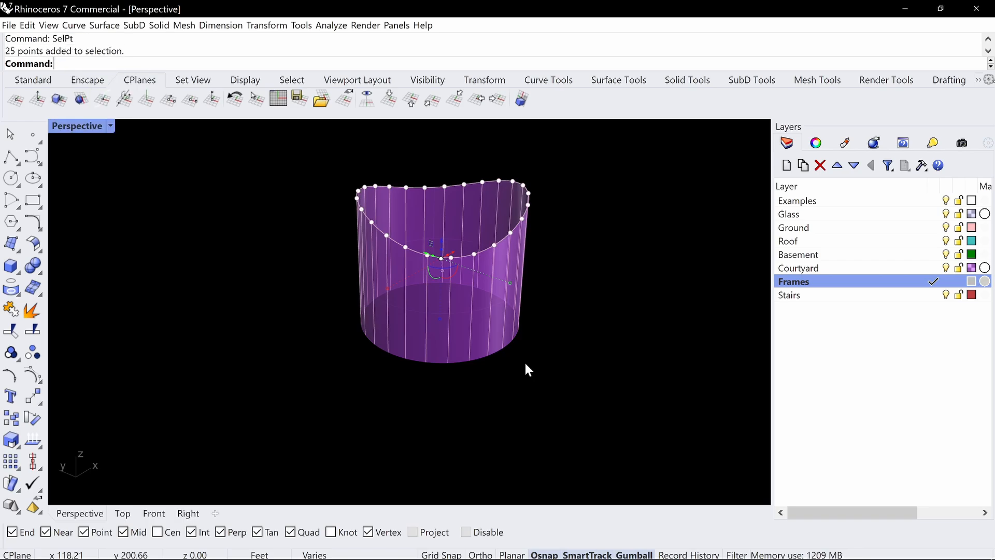
{"action": "type", "text": "Hide"}
{"action": "key", "text": "Return"}
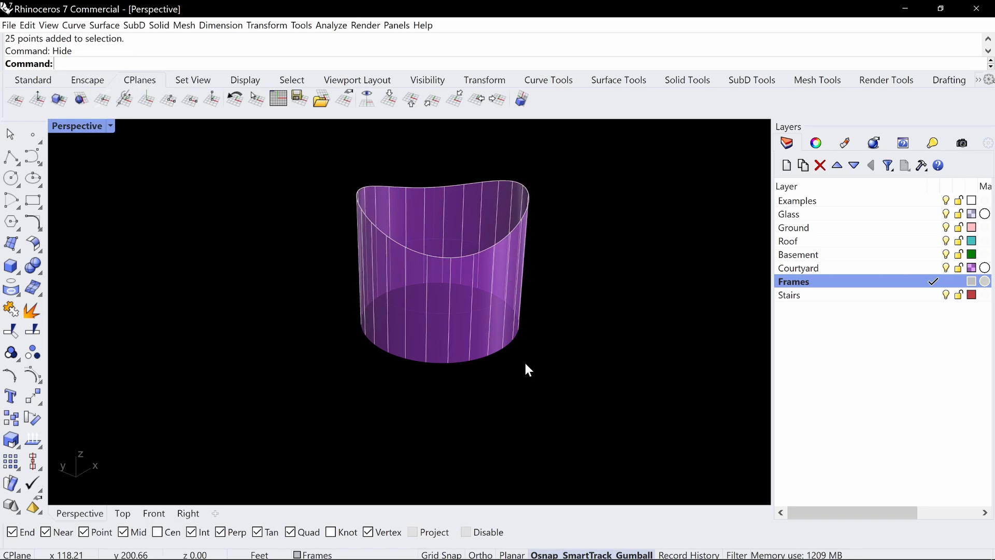
Unisolate the courtyard glass to show the rest of the building around it
{"action": "type", "text": "Unisolate"}
{"action": "key", "text": "Return"}
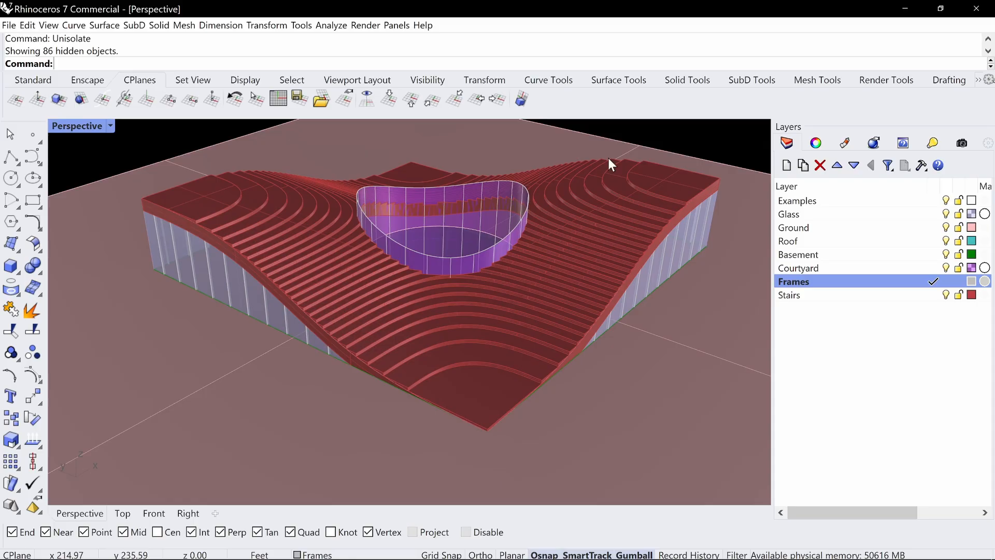
{"action": "scroll", "coordinate": [408, 262], "scroll_direction": "up", "scroll_amount": 4}
{"action": "right_click_drag", "start_coordinate": [409, 263], "coordinate": [464, 228]}
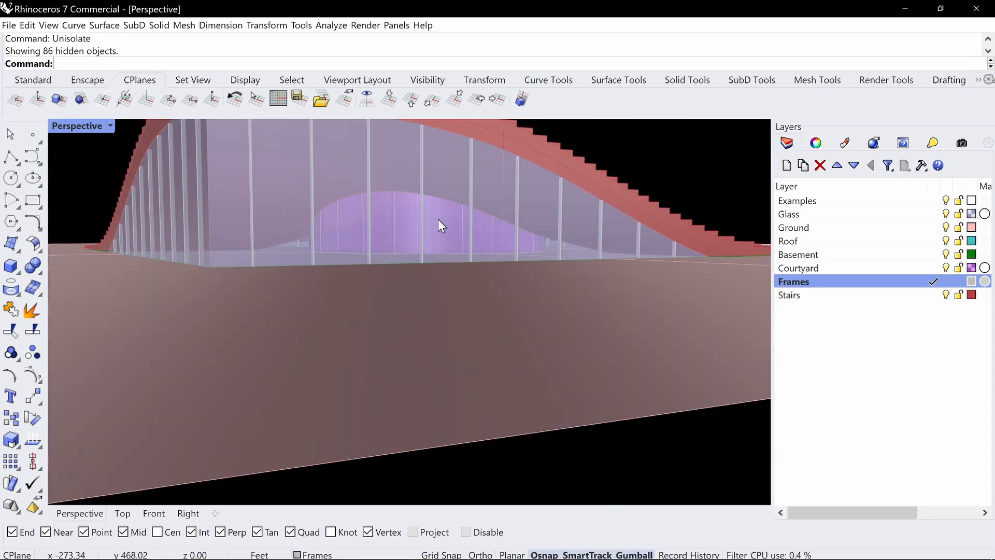
{"action": "scroll", "coordinate": [438, 219], "scroll_direction": "up", "scroll_amount": 4}
Set the perspective view to Rendered display mode and examine the courtyard's glass frames within the stepped roof
{"action": "left_click", "coordinate": [111, 127]}
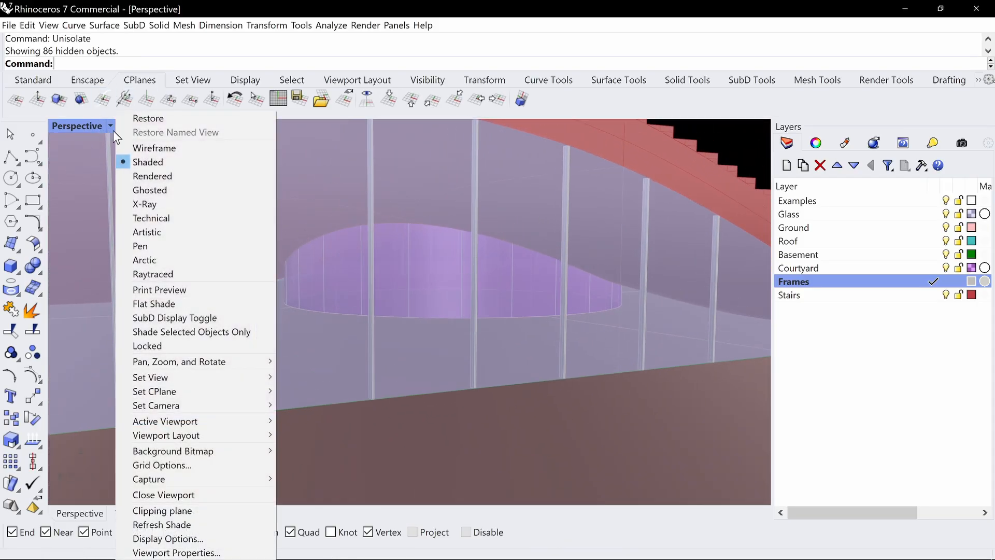
{"action": "left_click", "coordinate": [155, 175]}
{"action": "right_click_drag", "start_coordinate": [225, 210], "coordinate": [484, 266]}
{"action": "scroll", "coordinate": [475, 231], "scroll_direction": "up", "scroll_amount": 5}
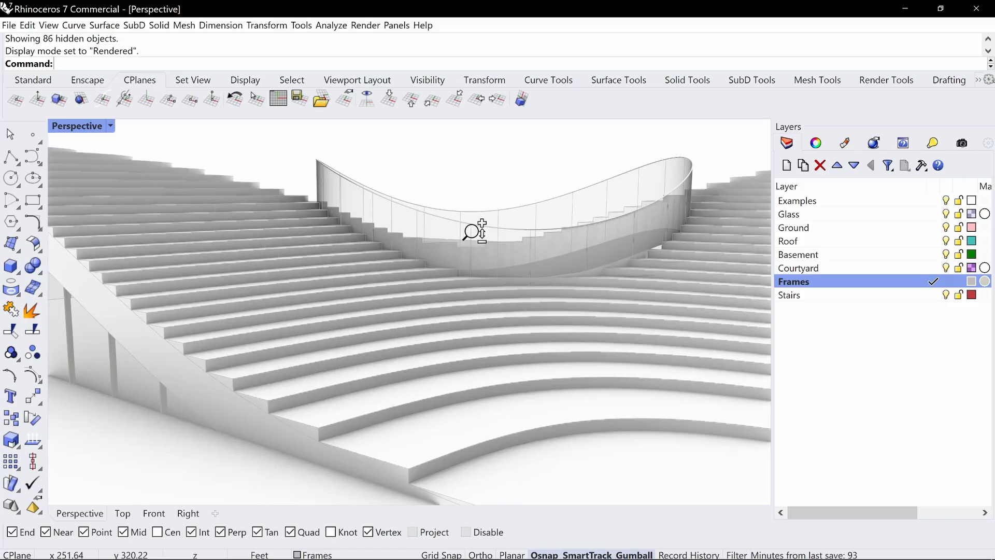
{"action": "scroll", "coordinate": [474, 228], "scroll_direction": "up", "scroll_amount": 2}
{"action": "right_click_drag", "start_coordinate": [474, 225], "coordinate": [529, 233]}
{"action": "scroll", "coordinate": [530, 232], "scroll_direction": "down", "scroll_amount": 3}
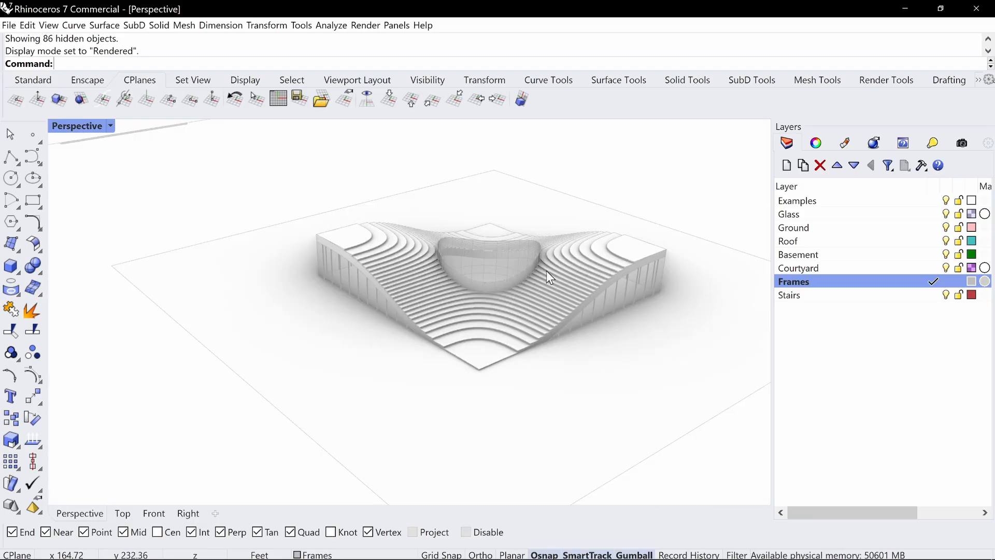
{"action": "right_click_drag", "start_coordinate": [548, 271], "coordinate": [338, 291]}
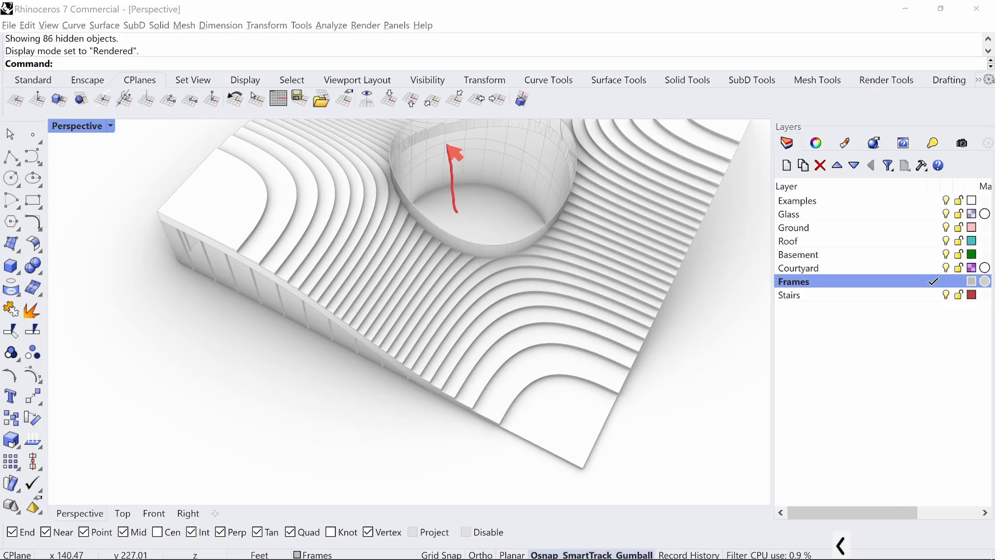
{"action": "key", "text": "Escape"}
{"action": "right_click_drag", "start_coordinate": [505, 223], "coordinate": [480, 226]}
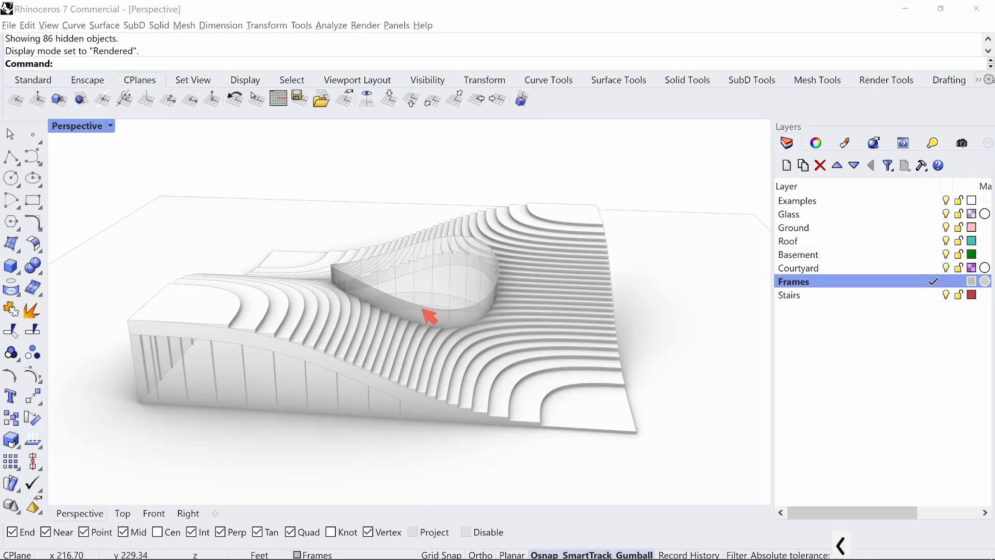
{"action": "mouse_move", "coordinate": [423, 311]}
{"action": "left_mouse_down"}
{"action": "mouse_move", "coordinate": [423, 226]}
{"action": "mouse_move", "coordinate": [405, 227]}
{"action": "left_mouse_up"}
{"action": "left_click_drag", "start_coordinate": [406, 206], "coordinate": [419, 194]}
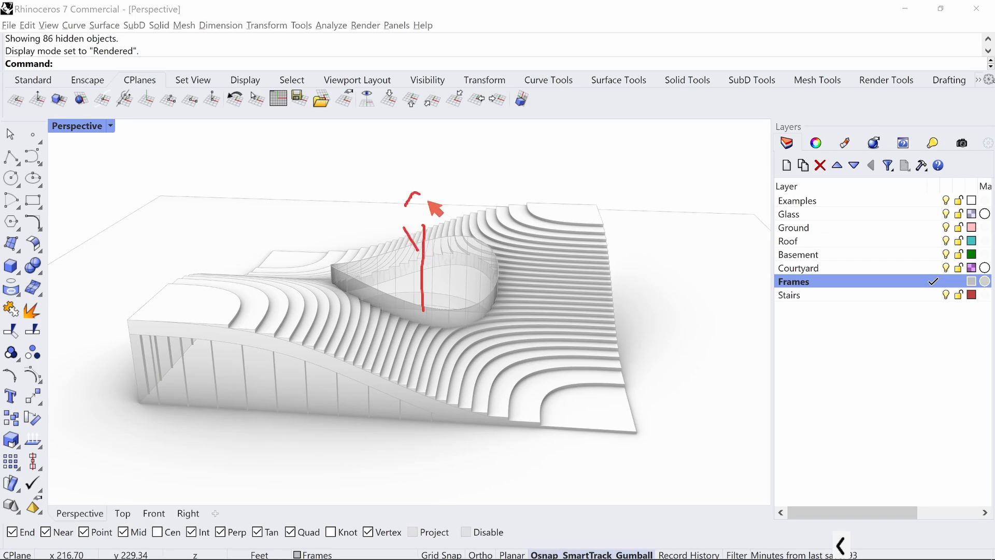
{"action": "left_click_drag", "start_coordinate": [467, 295], "coordinate": [478, 241]}
{"action": "mouse_move", "coordinate": [478, 242]}
{"action": "left_mouse_down"}
{"action": "mouse_move", "coordinate": [461, 214]}
{"action": "mouse_move", "coordinate": [442, 217]}
{"action": "left_mouse_up"}
{"action": "left_click", "coordinate": [442, 207]}
{"action": "left_click_drag", "start_coordinate": [393, 270], "coordinate": [369, 197]}
{"action": "left_click", "coordinate": [373, 228]}
{"action": "left_click_drag", "start_coordinate": [379, 156], "coordinate": [385, 152]}
{"action": "key", "text": "Escape"}
{"action": "mouse_move", "coordinate": [495, 306]}
{"action": "right_mouse_down"}
{"action": "mouse_move", "coordinate": [522, 283]}
{"action": "mouse_move", "coordinate": [507, 271]}
{"action": "right_mouse_up"}
{"action": "scroll", "coordinate": [309, 387], "scroll_direction": "up", "scroll_amount": 3}
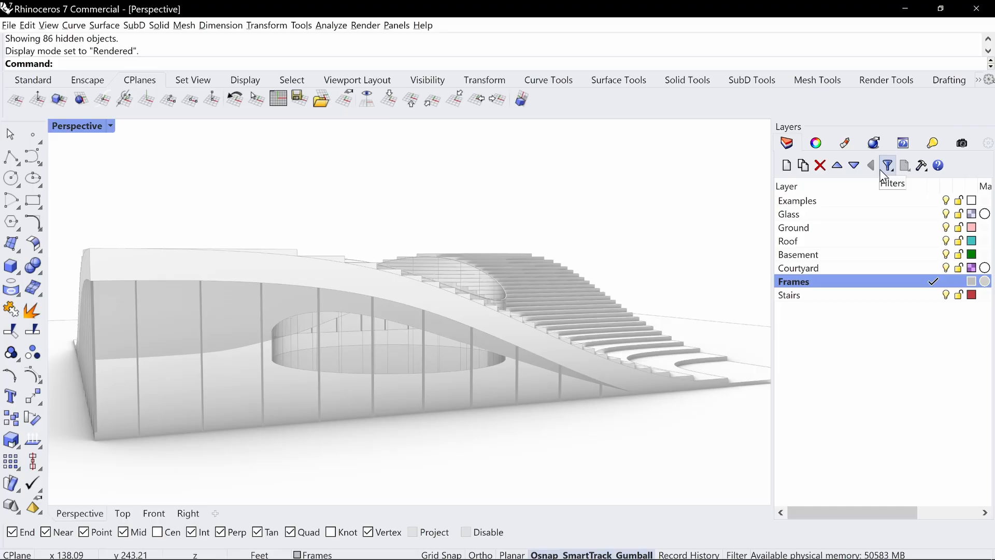
Create a new layer below the Frames layer and name it Bridge
{"action": "left_click", "coordinate": [787, 166]}
{"action": "type", "text": "Birdge"}
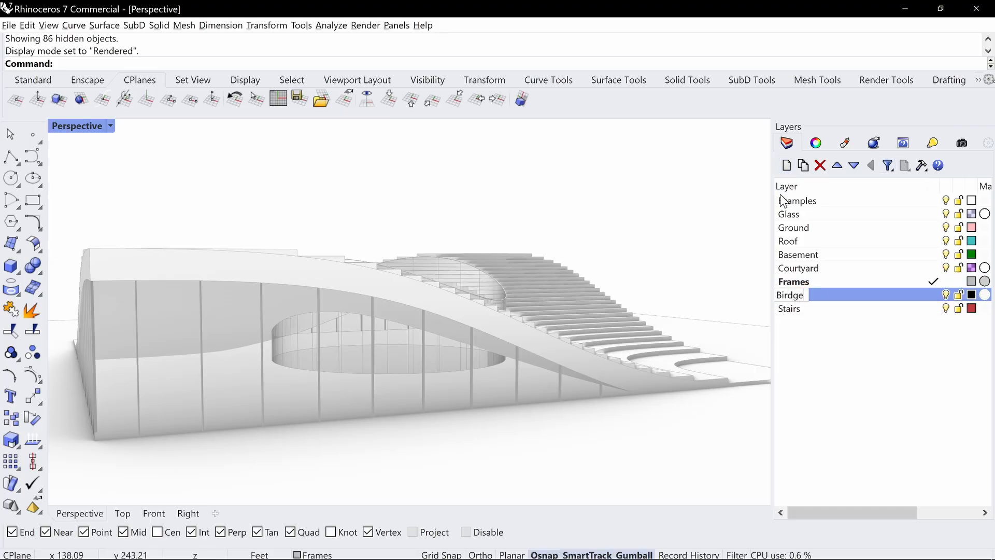
{"action": "key", "text": "Return"}
{"action": "right_click", "coordinate": [826, 294]}
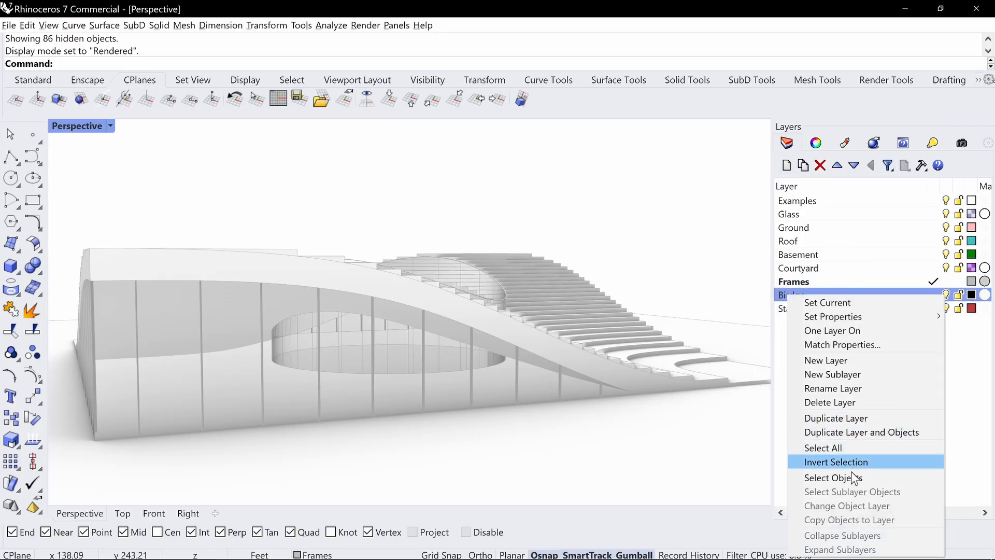
{"action": "left_click", "coordinate": [841, 390]}
{"action": "type", "text": "Bridge"}
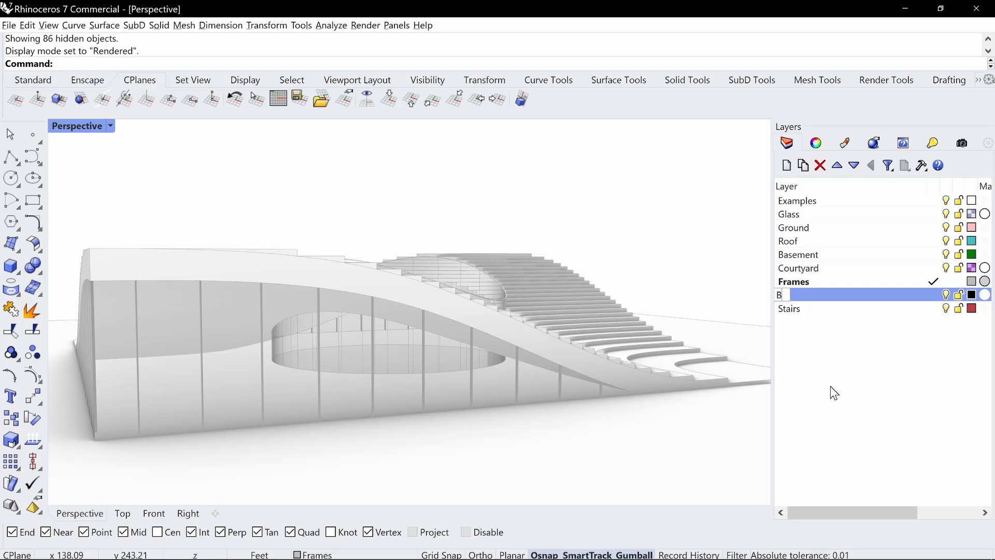
{"action": "key", "text": "Return"}
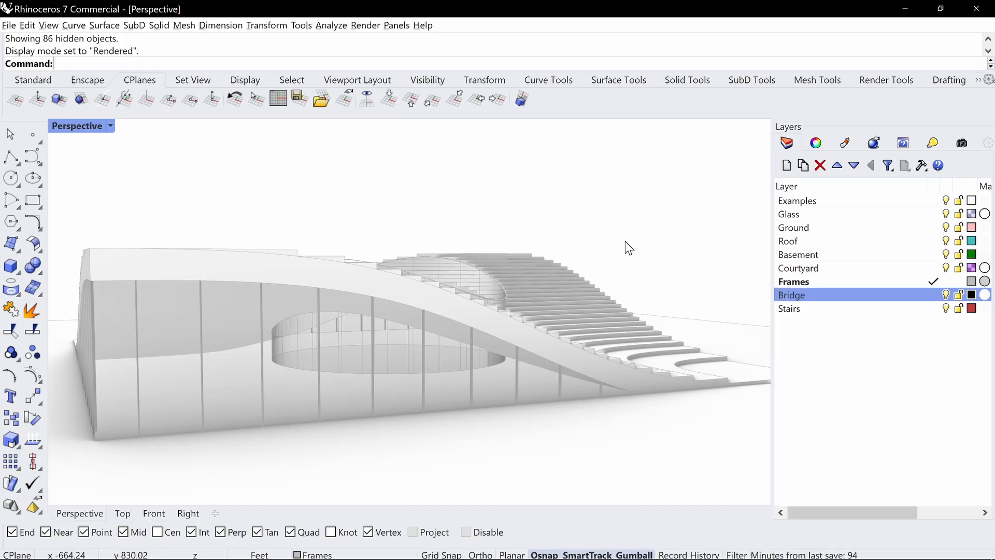
Make the Bridge layer current and set the perspective view to Shaded display mode
{"action": "left_click", "coordinate": [933, 295]}
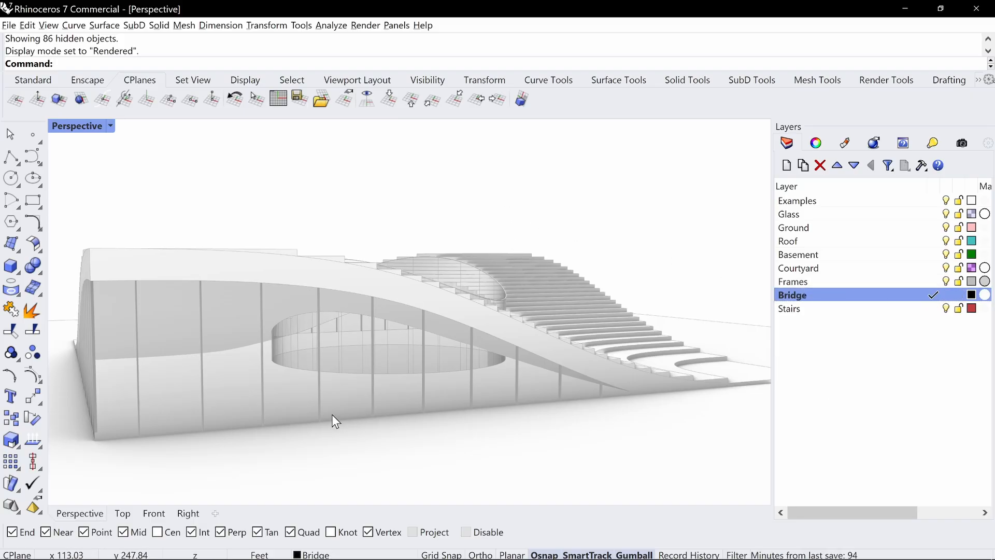
{"action": "scroll", "coordinate": [330, 406], "scroll_direction": "up", "scroll_amount": 5}
{"action": "right_click_drag", "start_coordinate": [331, 405], "coordinate": [413, 447]}
{"action": "scroll", "coordinate": [384, 314], "scroll_direction": "down", "scroll_amount": 5}
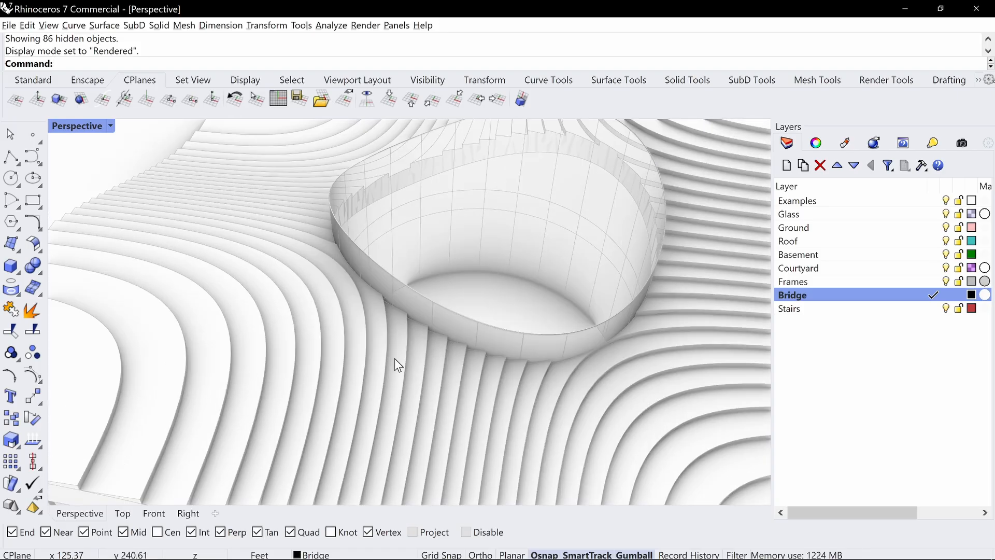
{"action": "right_click_drag", "start_coordinate": [394, 359], "coordinate": [367, 373]}
{"action": "scroll", "coordinate": [340, 427], "scroll_direction": "up", "scroll_amount": 5}
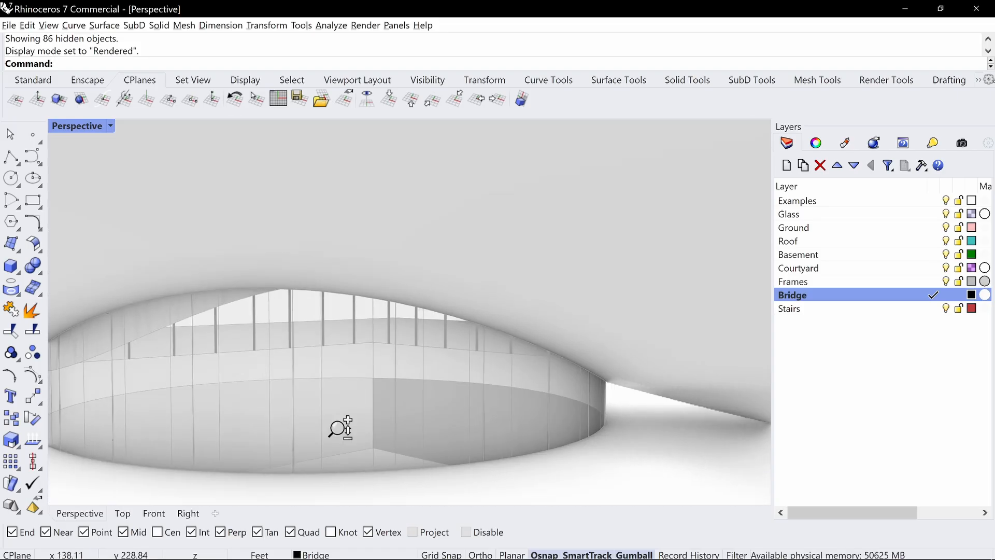
{"action": "scroll", "coordinate": [367, 381], "scroll_direction": "up", "scroll_amount": 3}
{"action": "left_click", "coordinate": [111, 126]}
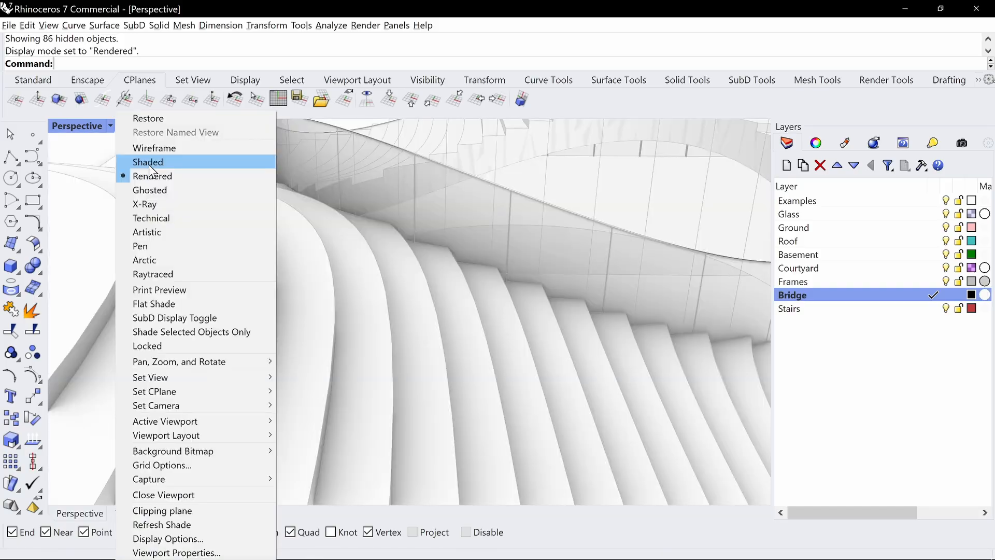
{"action": "left_click", "coordinate": [148, 164]}
Turn on the Cen object snap and draw a line from the courtyard circle's centre to its edge
{"action": "mouse_move", "coordinate": [492, 257]}
{"action": "right_mouse_down", "text": "shift"}
{"action": "mouse_move", "coordinate": [554, 284]}
{"action": "mouse_move", "coordinate": [341, 282]}
{"action": "right_mouse_up", "text": "shift"}
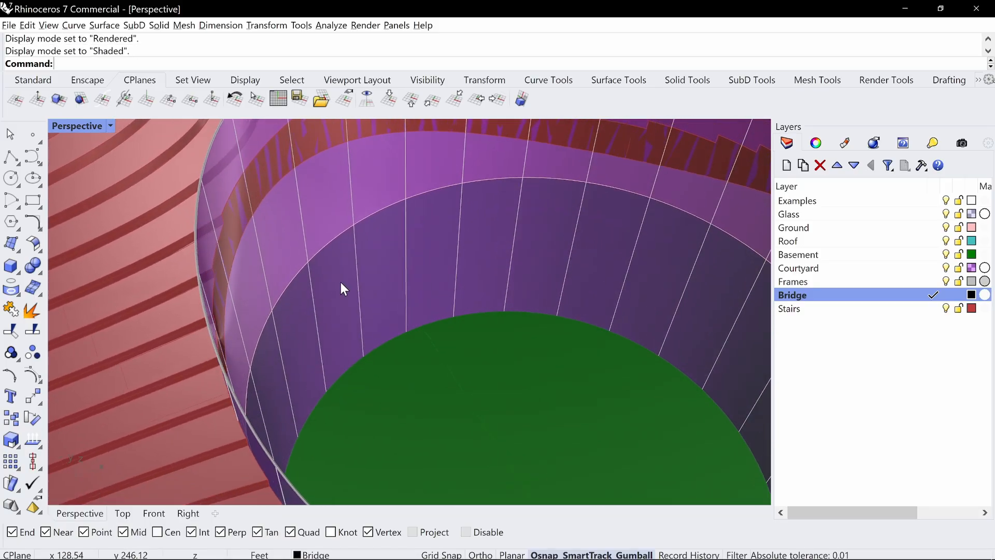
{"action": "key", "text": "Return"}
{"action": "scroll", "coordinate": [358, 319], "scroll_direction": "down", "scroll_amount": 5}
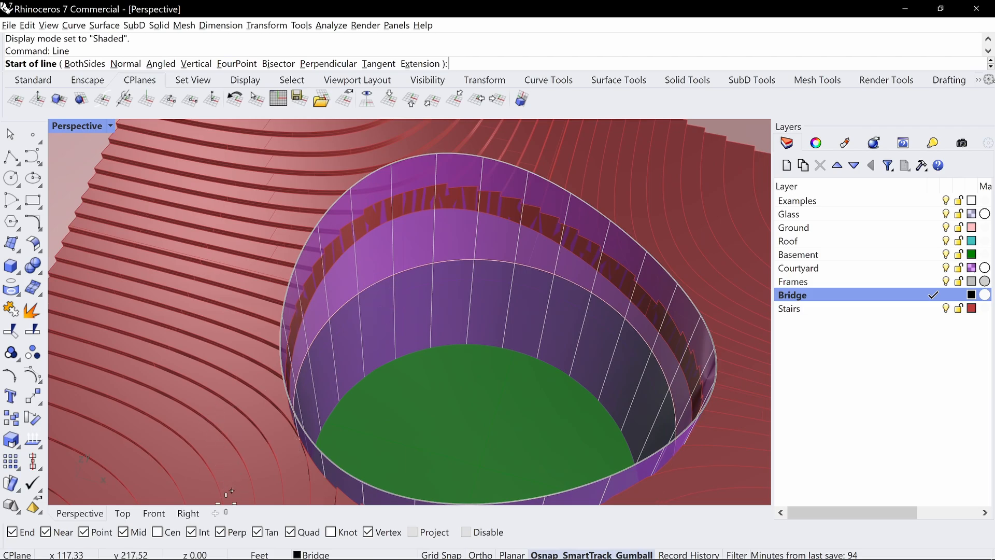
{"action": "left_click", "coordinate": [158, 534]}
{"action": "right_click_drag", "start_coordinate": [332, 422], "coordinate": [493, 289]}
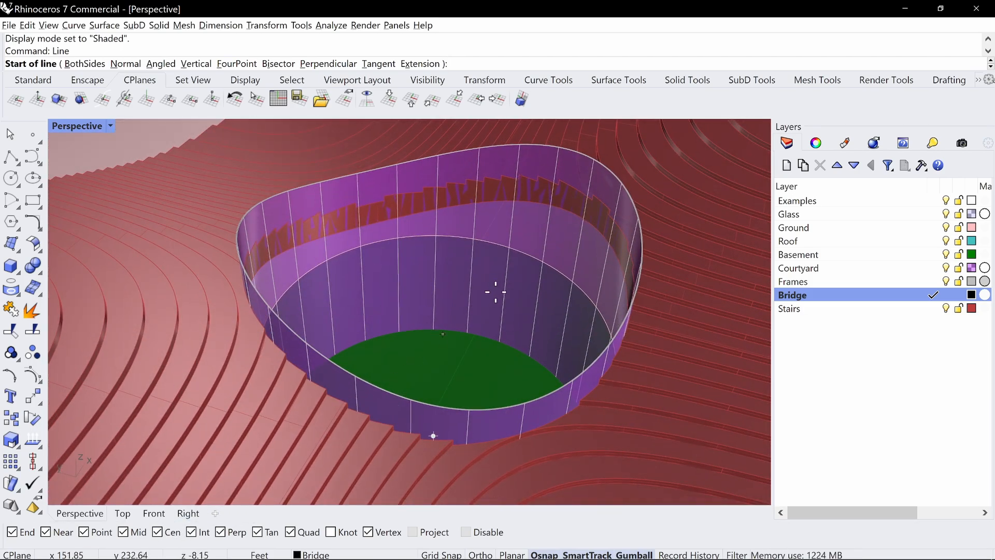
{"action": "left_click", "coordinate": [521, 259]}
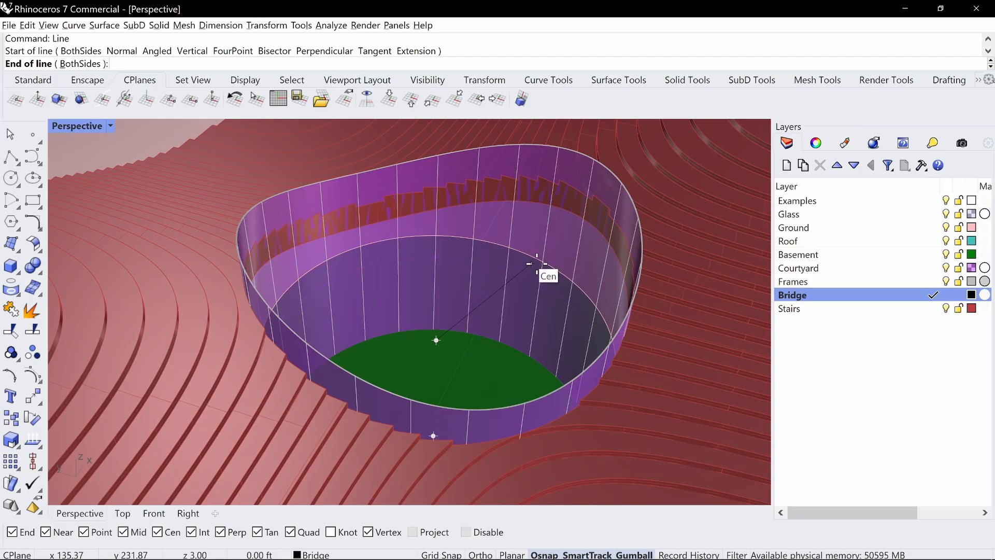
{"action": "left_click", "coordinate": [525, 254]}
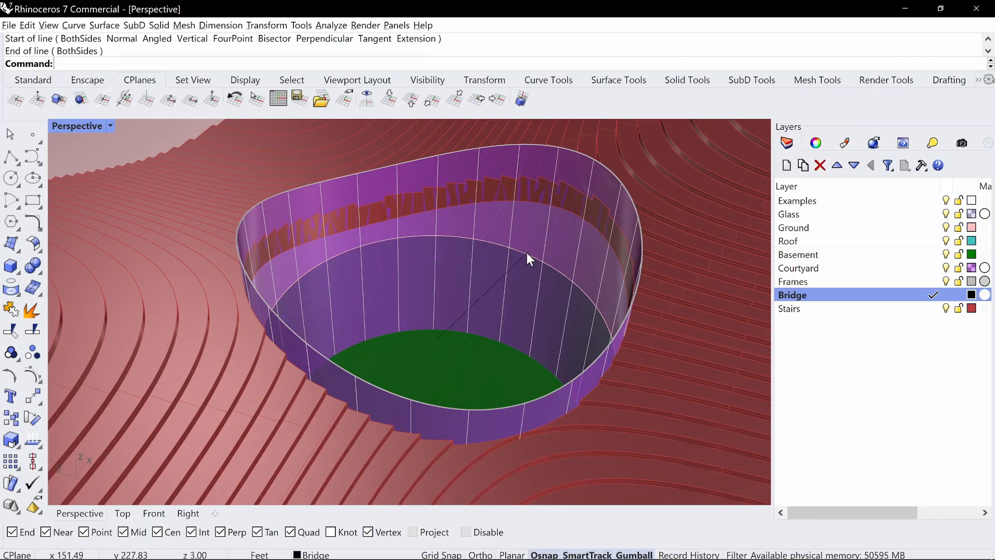
Align the gumball to the object and stretch the line's centre end through to the opposite side of the courtyard
{"action": "left_click", "coordinate": [505, 274]}
{"action": "left_click", "coordinate": [439, 348]}
{"action": "left_click", "coordinate": [436, 341]}
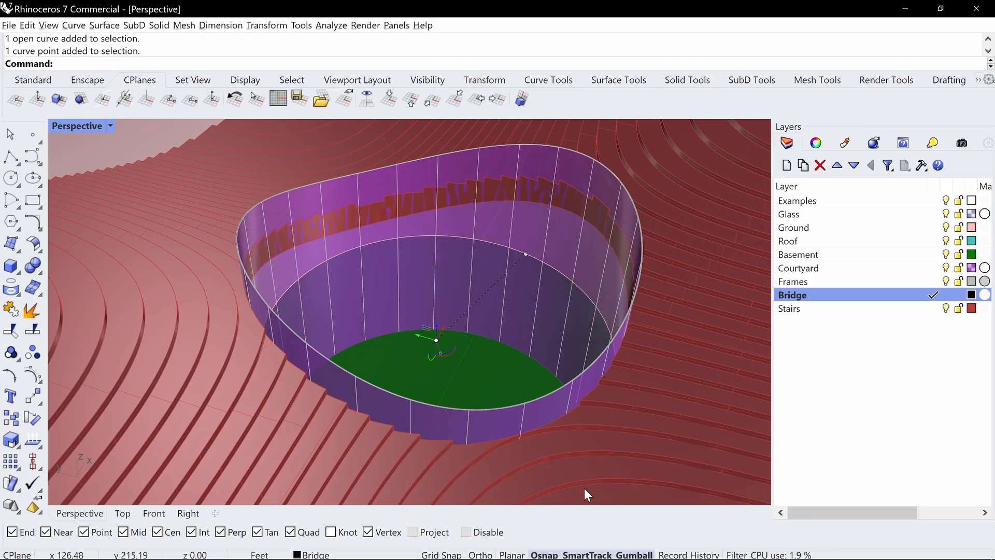
{"action": "right_click", "coordinate": [631, 554]}
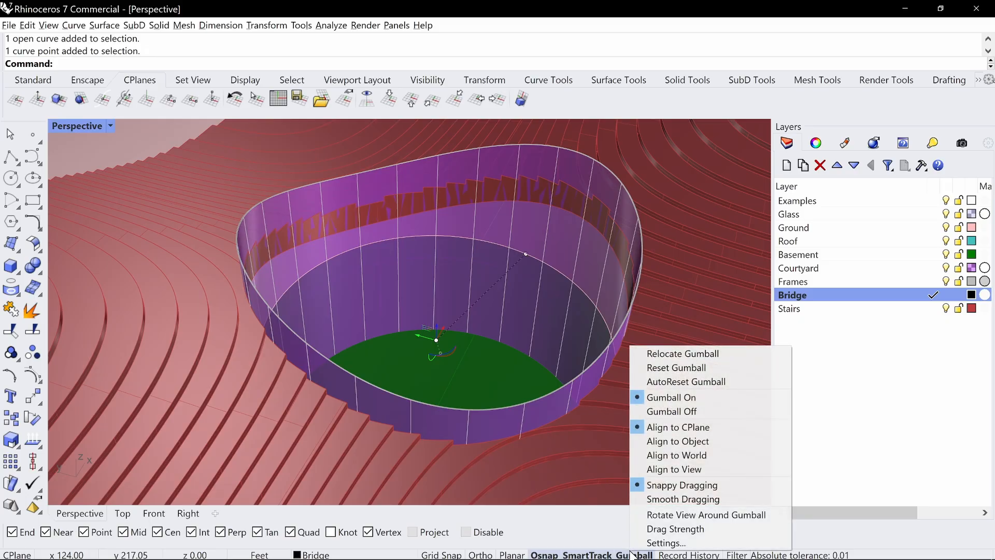
{"action": "left_click", "coordinate": [669, 441]}
{"action": "scroll", "coordinate": [493, 337], "scroll_direction": "up", "scroll_amount": 5}
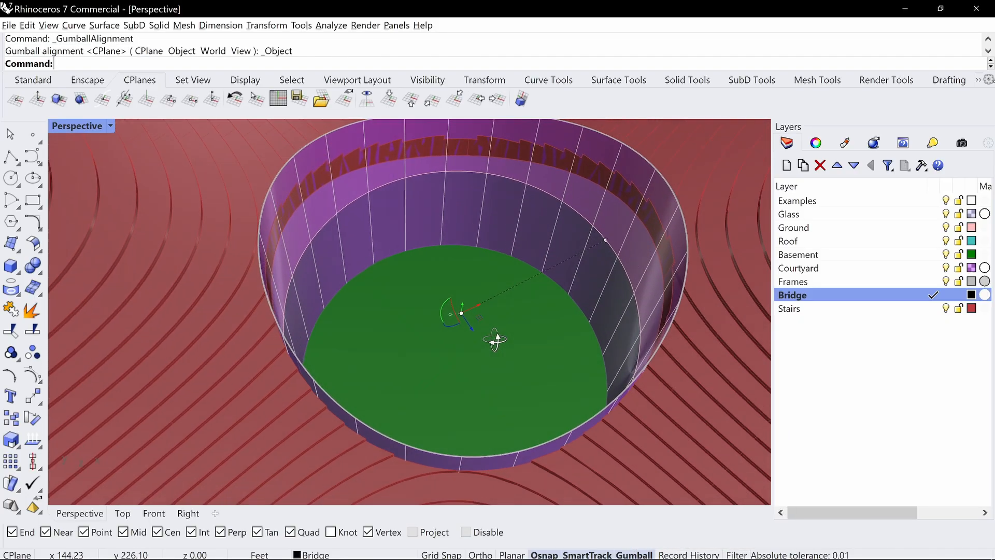
{"action": "left_click_drag", "start_coordinate": [484, 312], "coordinate": [331, 337]}
{"action": "scroll", "coordinate": [351, 341], "scroll_direction": "down", "scroll_amount": 4}
{"action": "right_click_drag", "start_coordinate": [350, 340], "coordinate": [331, 338]}
{"action": "left_click_drag", "start_coordinate": [331, 338], "coordinate": [331, 330]}
{"action": "right_click_drag", "start_coordinate": [331, 331], "coordinate": [429, 359]}
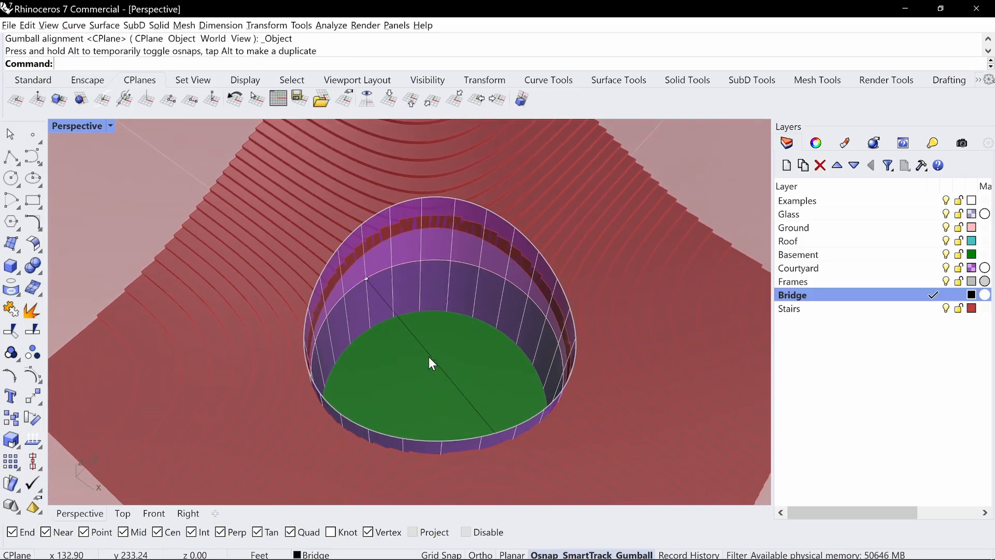
Select the bridge line across the courtyard and isolate it
{"action": "left_click", "coordinate": [430, 359]}
{"action": "key", "text": "Return"}
{"action": "right_click_drag", "start_coordinate": [493, 326], "coordinate": [439, 373]}
{"action": "left_click", "coordinate": [437, 371]}
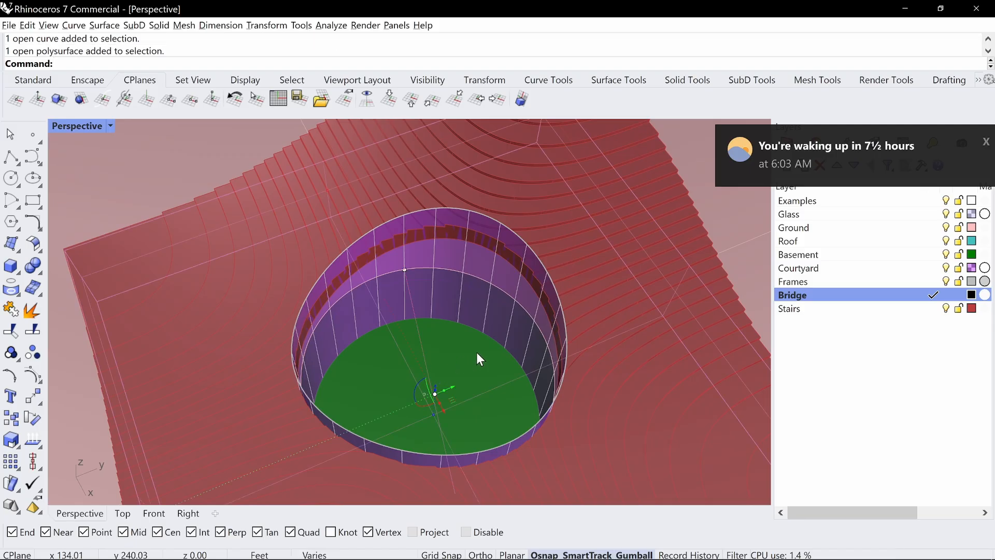
{"action": "key", "text": "Escape"}
{"action": "left_click", "coordinate": [428, 362]}
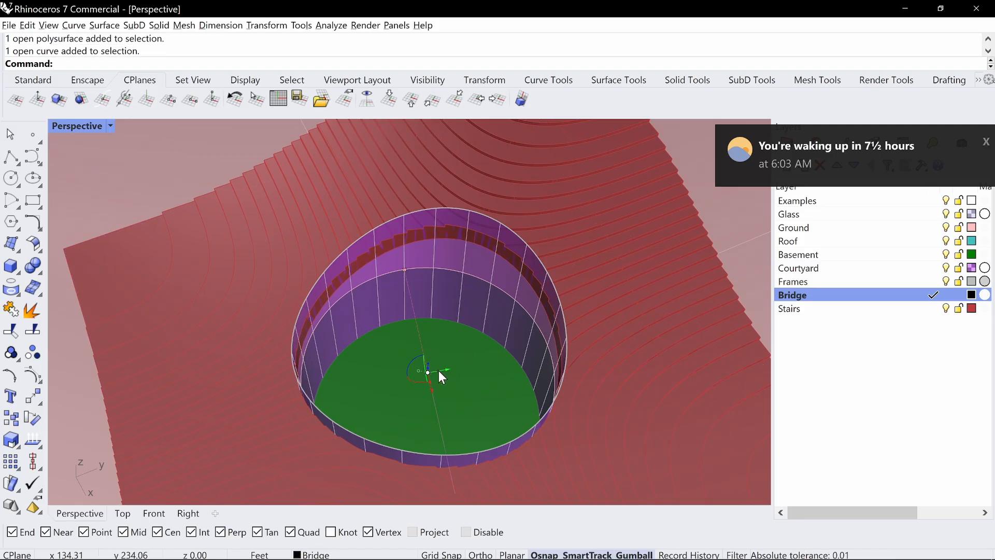
{"action": "left_click", "coordinate": [439, 370], "text": "shift"}
{"action": "right_click_drag", "start_coordinate": [471, 366], "coordinate": [496, 317]}
{"action": "key", "text": "Escape"}
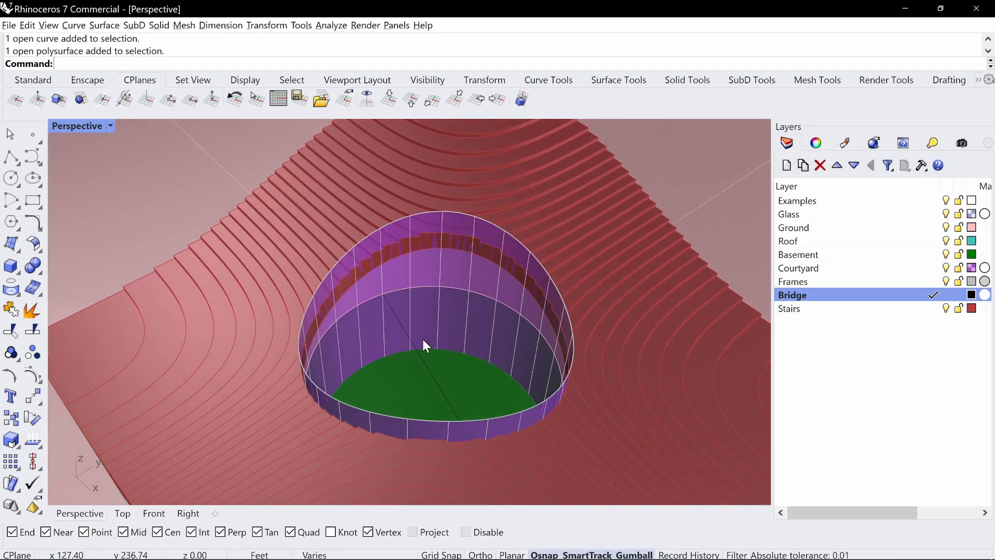
{"action": "left_click", "coordinate": [414, 340]}
{"action": "type", "text": "Isolate"}
{"action": "key", "text": "Return"}
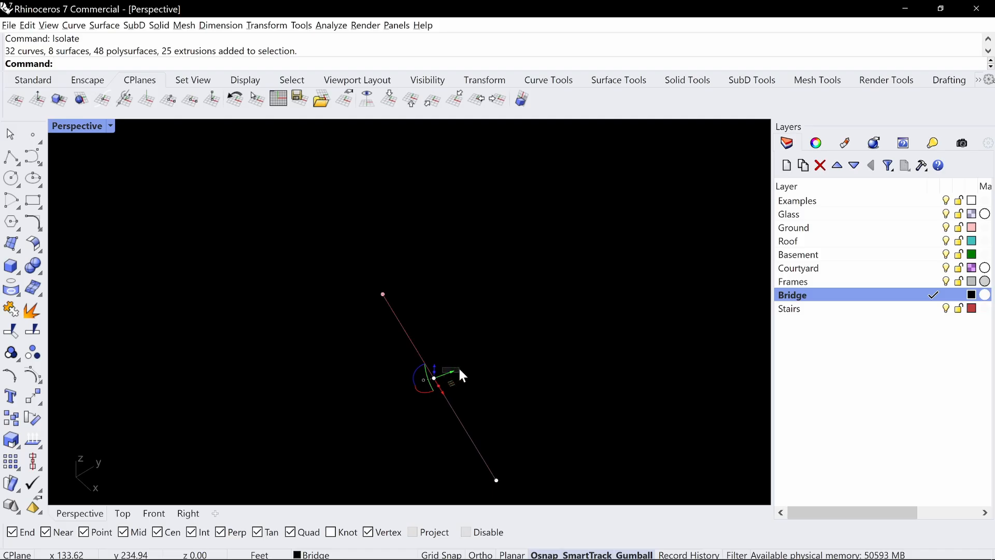
Extrude the line horizontally to both sides as a flat bridge deck and unisolate the rest of the building
{"action": "left_click_drag", "start_coordinate": [444, 373], "coordinate": [455, 372]}
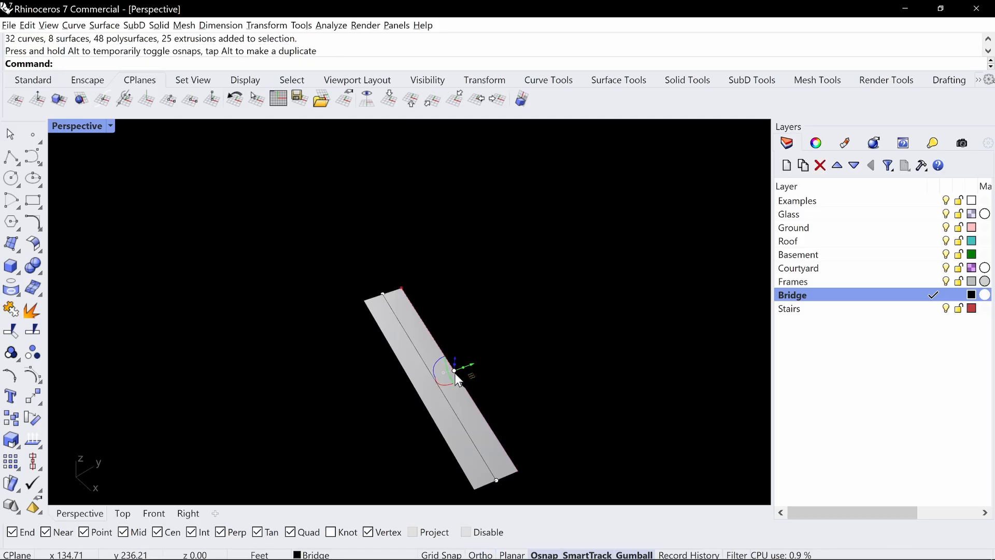
{"action": "key", "text": "ctrl+alt+h"}
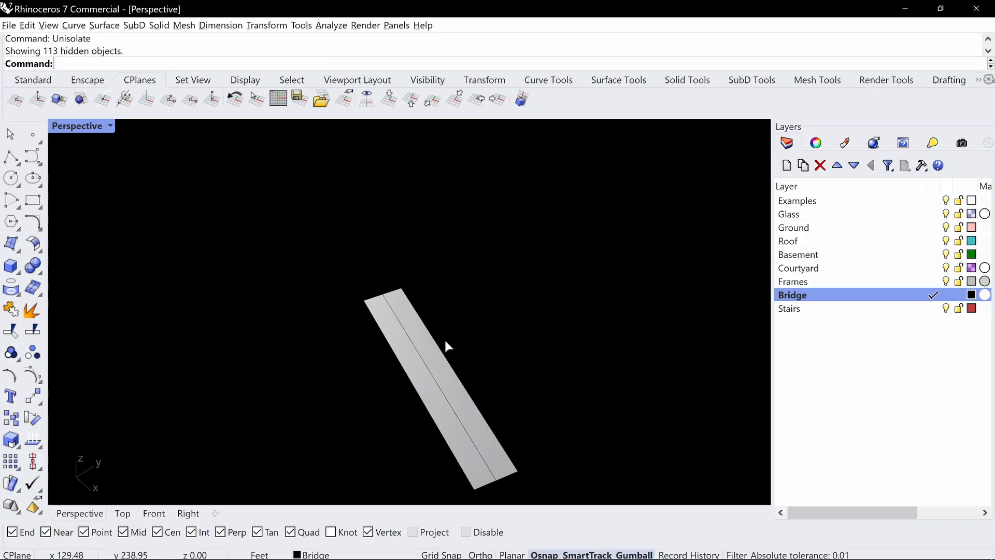
Extrude the bridge deck surface downward with a distance of -2.5' to give it thickness
{"action": "right_click_drag", "start_coordinate": [476, 340], "coordinate": [322, 341]}
{"action": "scroll", "coordinate": [487, 329], "scroll_direction": "up", "scroll_amount": 5}
{"action": "left_click", "coordinate": [480, 307]}
{"action": "scroll", "coordinate": [456, 339], "scroll_direction": "down", "scroll_amount": 5}
{"action": "left_click", "coordinate": [330, 340]}
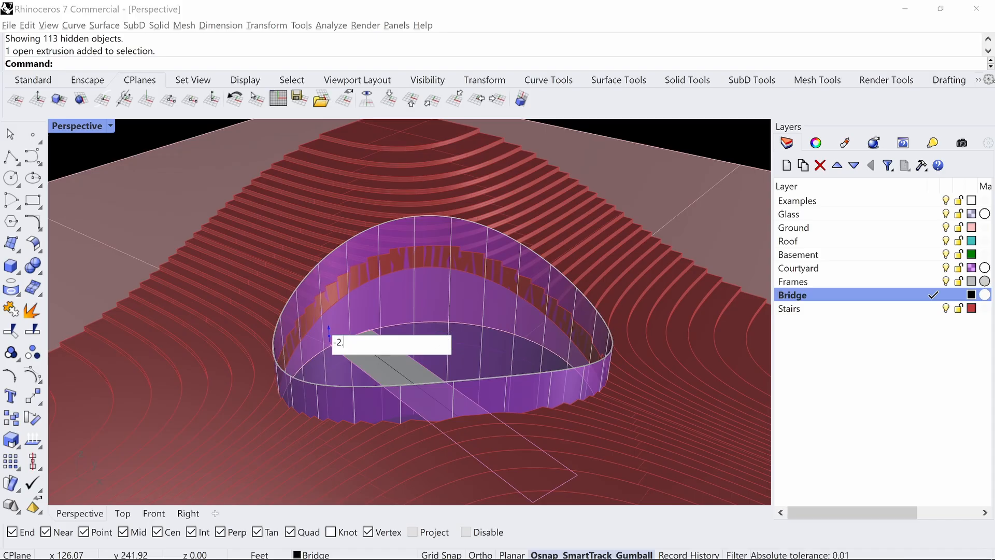
{"action": "type", "text": "-2.5'"}
{"action": "key", "text": "Return"}
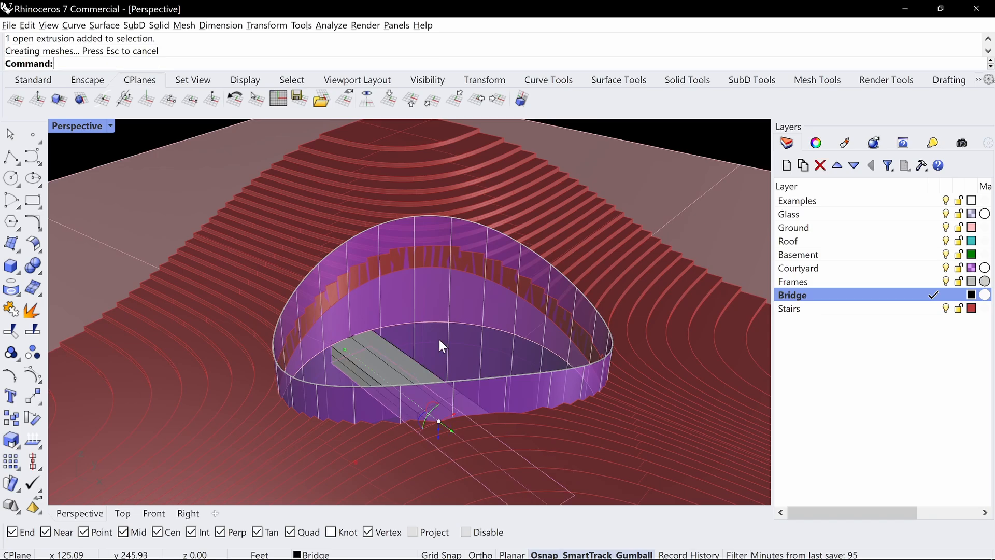
Duplicate the border of the bridge deck's top face with DupFaceBorder
{"action": "right_click_drag", "start_coordinate": [439, 339], "coordinate": [512, 276]}
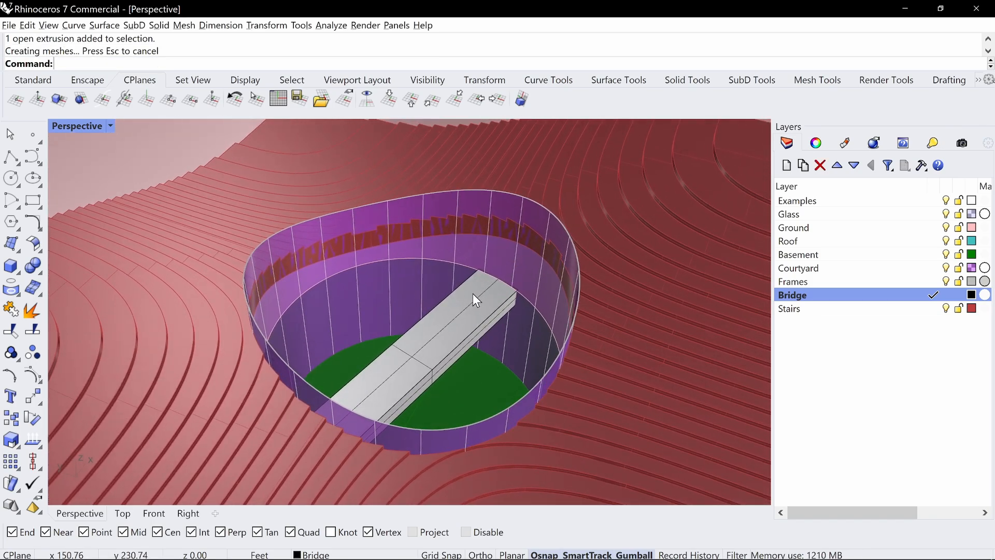
{"action": "type", "text": "DupFaceBorder"}
{"action": "key", "text": "Return"}
{"action": "left_click", "coordinate": [462, 300]}
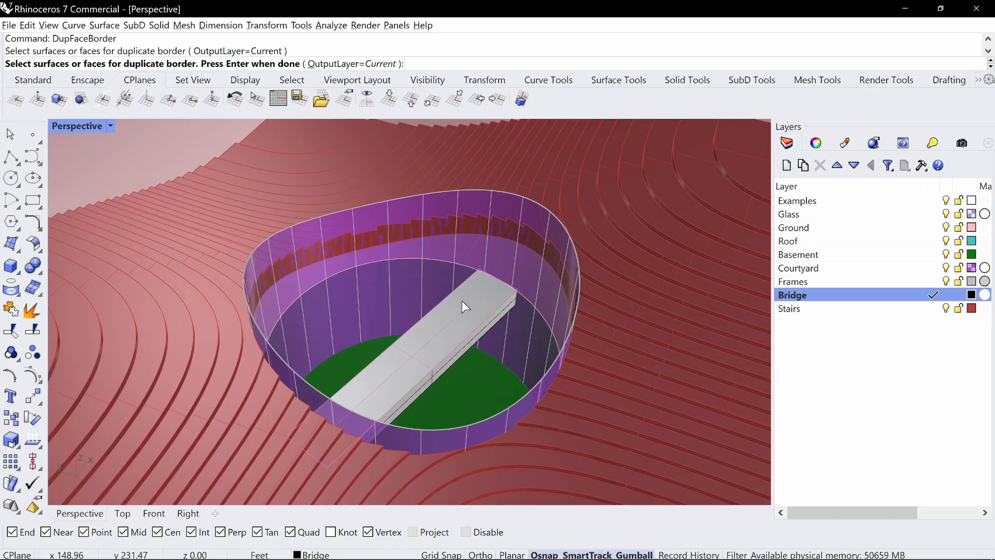
{"action": "key", "text": "Return"}
{"action": "right_click_drag", "start_coordinate": [467, 349], "coordinate": [409, 350]}
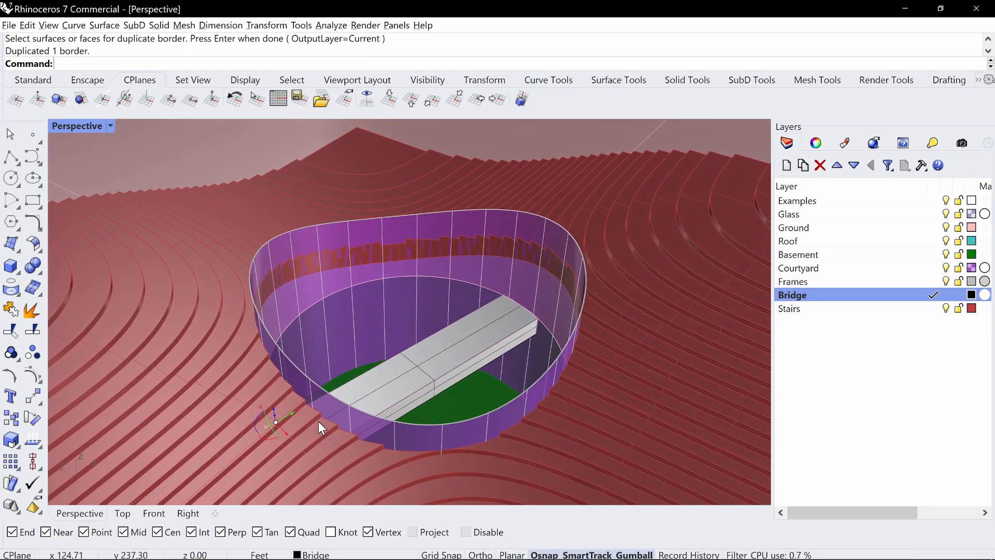
Extrude the duplicated deck border 4' upward to form the bridge railing
{"action": "left_click", "coordinate": [273, 416]}
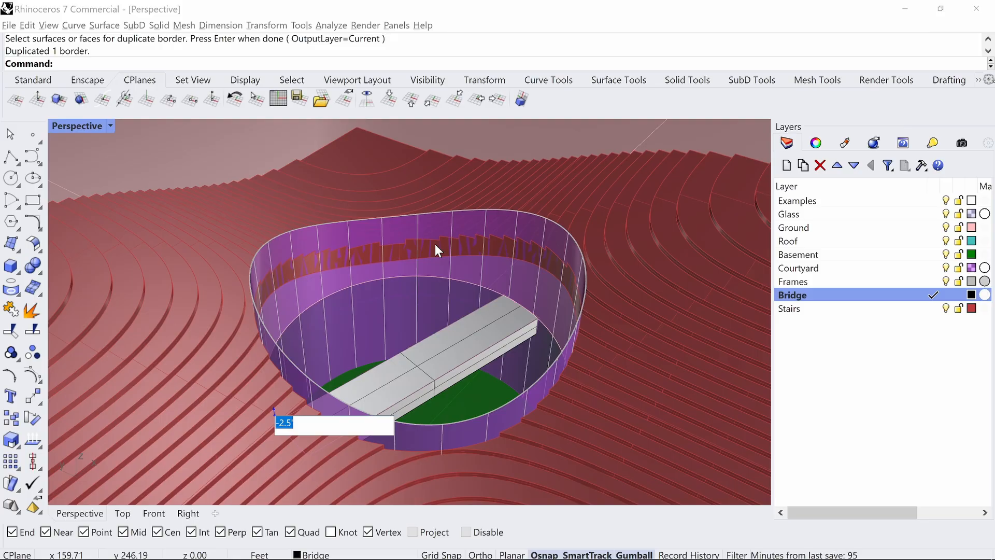
{"action": "type", "text": "4'"}
{"action": "key", "text": "Return"}
{"action": "key", "text": "Escape"}
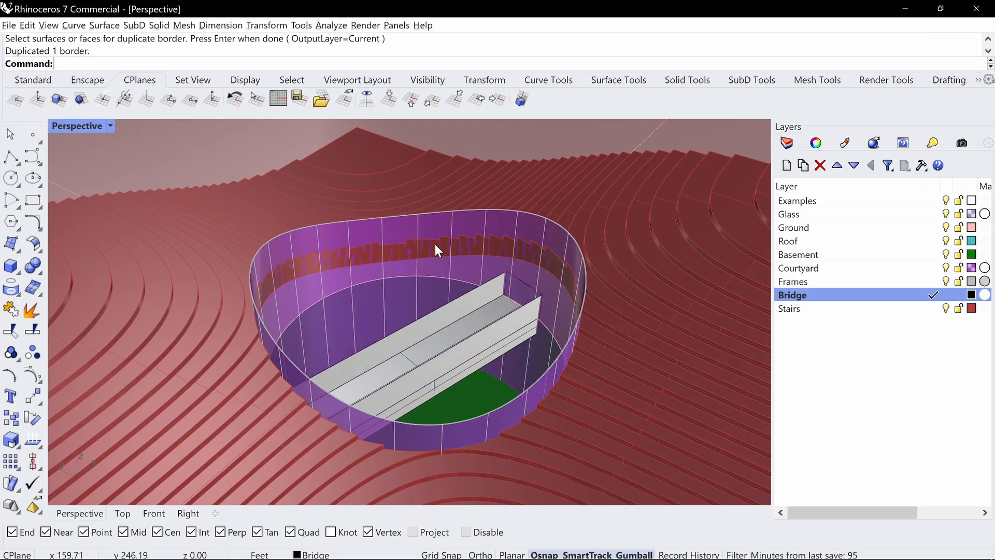
Select the extruded railing around the bridge deck and isolate it
{"action": "left_click", "coordinate": [490, 345]}
{"action": "left_click", "coordinate": [488, 334]}
{"action": "left_click", "coordinate": [489, 334]}
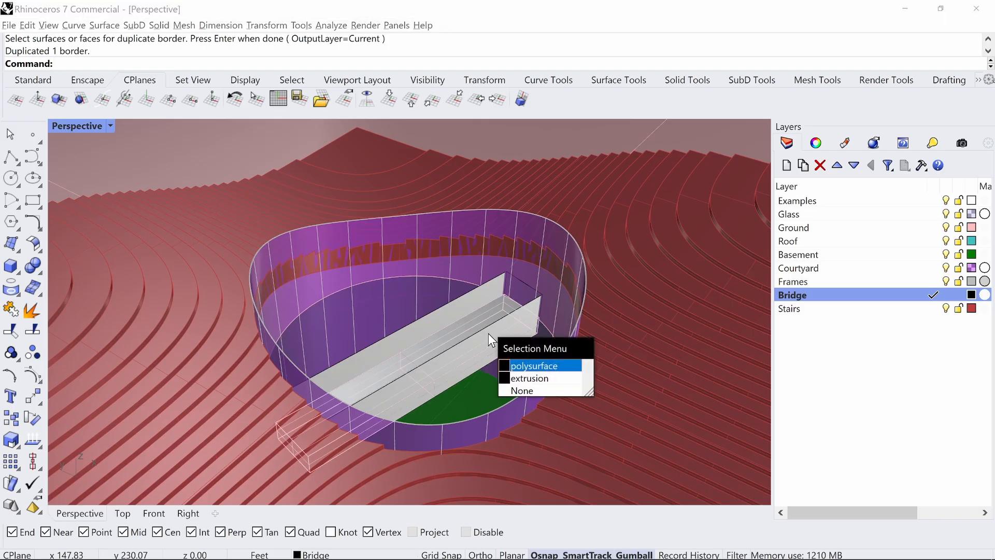
{"action": "left_click", "coordinate": [495, 318]}
{"action": "left_click", "coordinate": [496, 318]}
{"action": "left_click", "coordinate": [466, 301]}
{"action": "scroll", "coordinate": [464, 313], "scroll_direction": "up", "scroll_amount": 5}
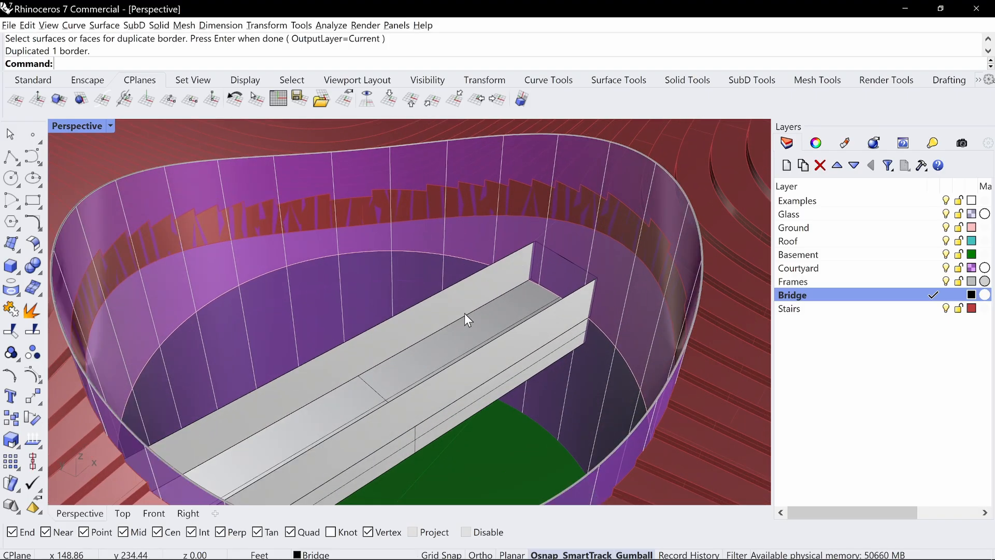
{"action": "right_click_drag", "start_coordinate": [464, 313], "coordinate": [436, 316]}
{"action": "left_click", "coordinate": [450, 354]}
{"action": "type", "text": "Isolate"}
{"action": "key", "text": "Return"}
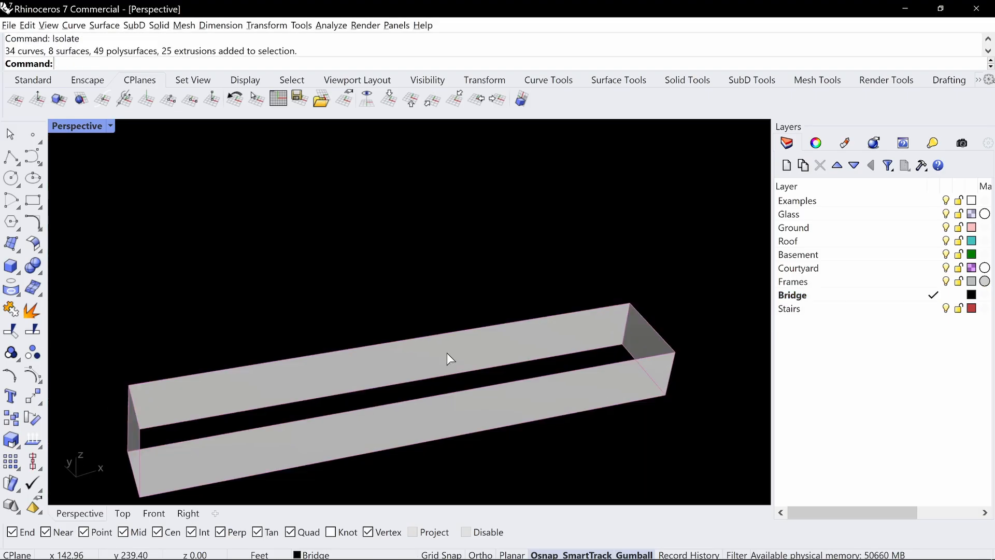
Explode the railing extrusion and delete the two short surfaces closing off the bridge ends
{"action": "left_click", "coordinate": [447, 353]}
{"action": "type", "text": "Explode"}
{"action": "key", "text": "Return"}
{"action": "key", "text": "Escape"}
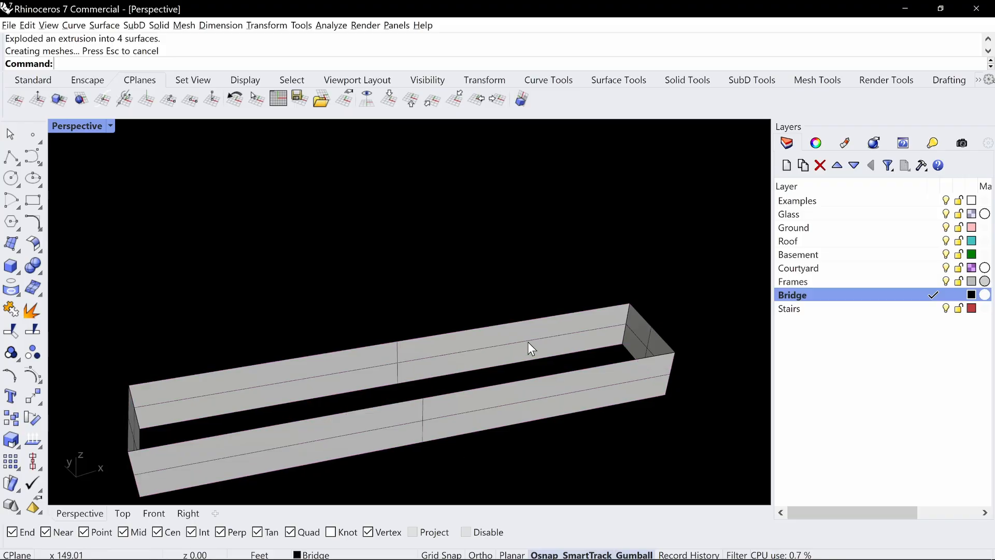
{"action": "left_click", "coordinate": [639, 336]}
{"action": "key", "text": "Delete"}
{"action": "right_click_drag", "start_coordinate": [174, 385], "coordinate": [285, 387]}
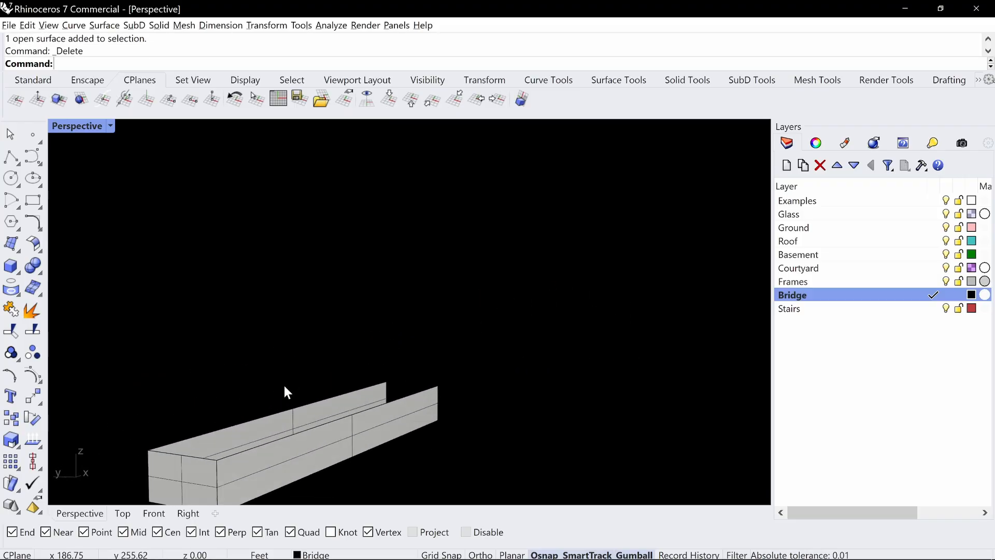
{"action": "left_click", "coordinate": [201, 489]}
{"action": "key", "text": "Delete"}
Move the two long railing surfaces to the Glass layer
{"action": "left_click", "coordinate": [300, 447]}
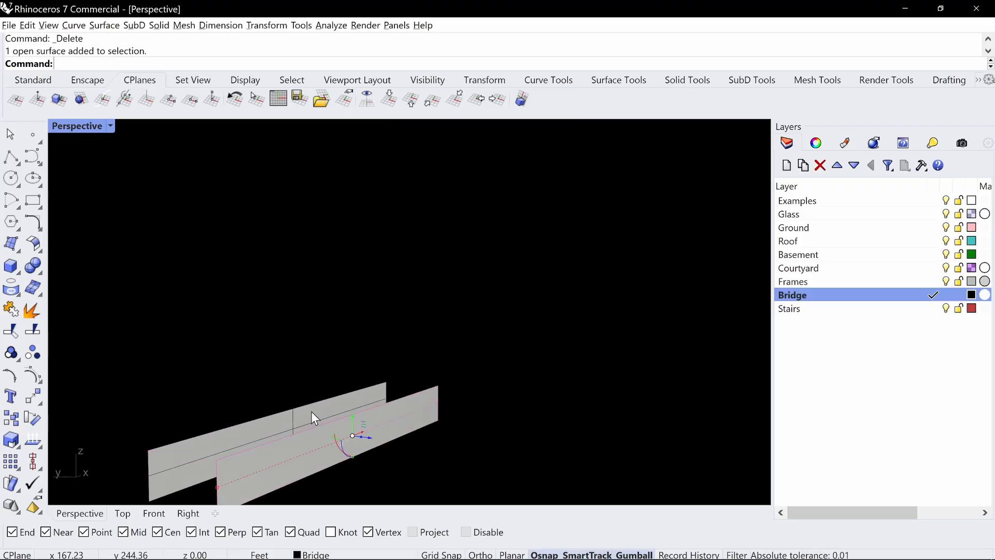
{"action": "left_click", "coordinate": [311, 412], "text": "shift"}
{"action": "right_click_drag", "start_coordinate": [374, 398], "coordinate": [360, 511]}
{"action": "left_click", "coordinate": [350, 554]}
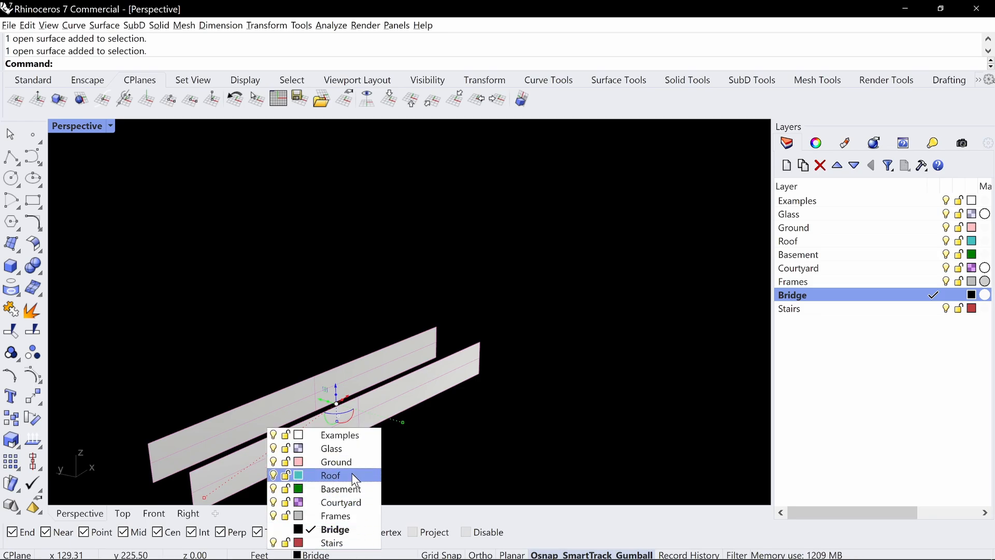
{"action": "left_click", "coordinate": [350, 449]}
{"action": "right_click_drag", "start_coordinate": [358, 438], "coordinate": [384, 319]}
{"action": "left_click", "coordinate": [384, 332]}
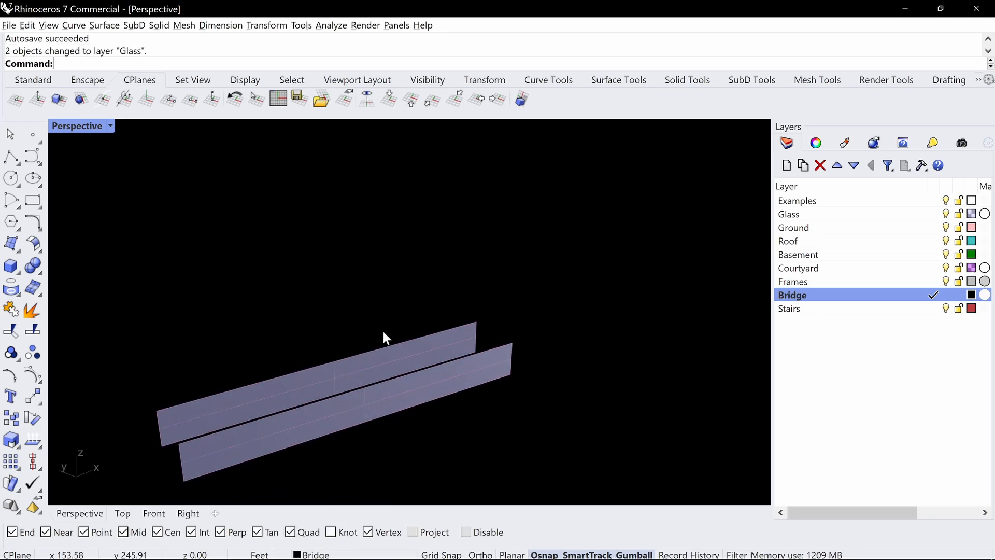
{"action": "type", "text": "DupEdge"}
{"action": "key", "text": "Return"}
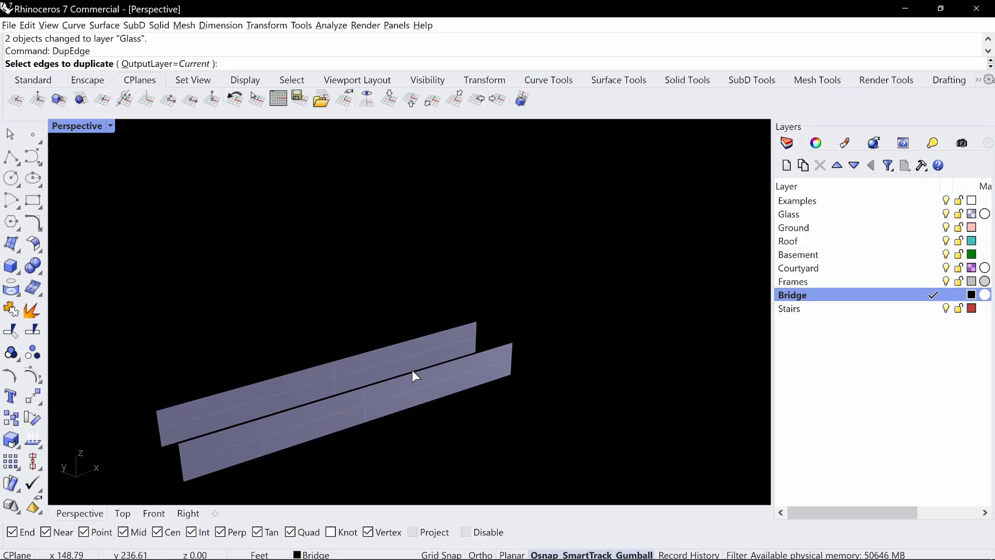
{"action": "key", "text": "Escape"}
{"action": "left_click", "coordinate": [408, 340]}
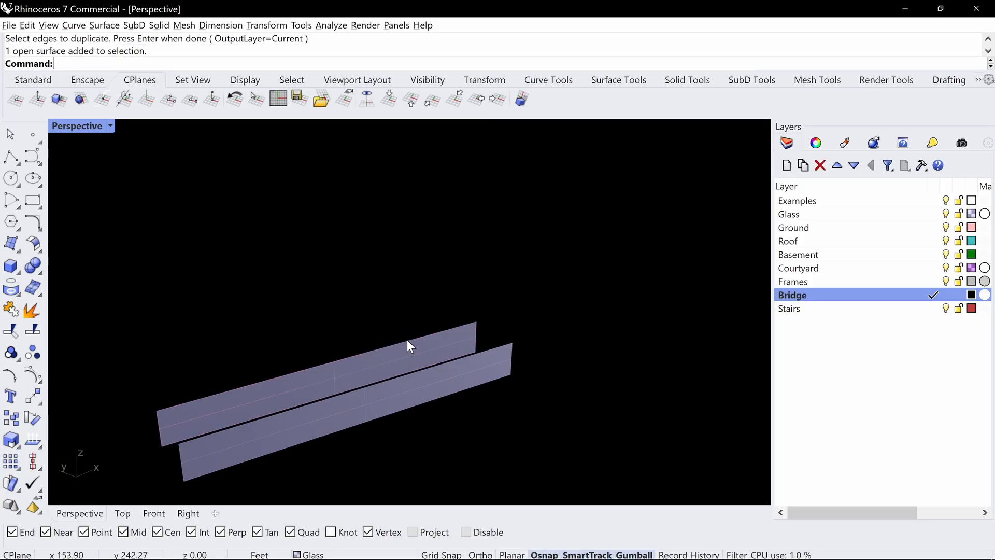
{"action": "type", "text": "Pipe"}
{"action": "key", "text": "Return"}
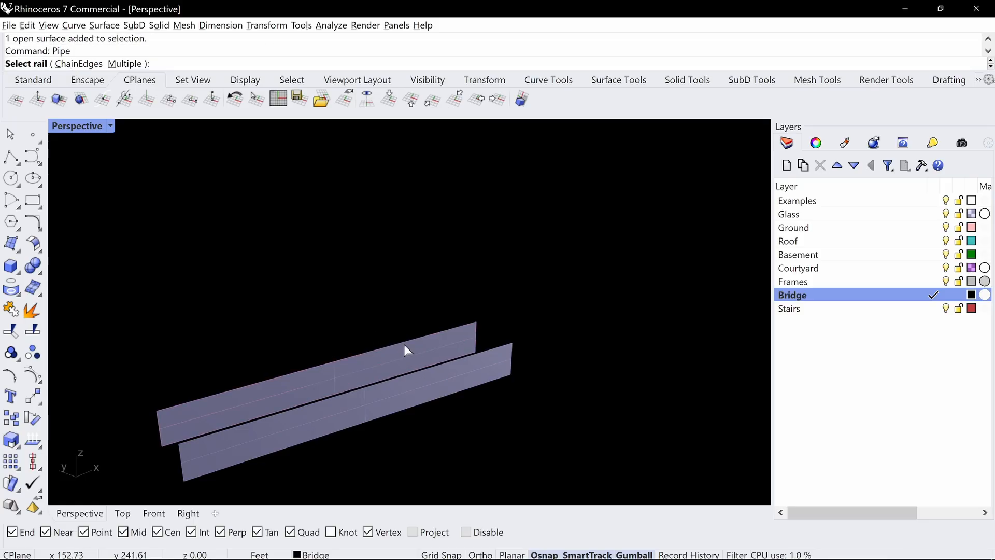
{"action": "left_click", "coordinate": [398, 349]}
{"action": "key", "text": "Escape"}
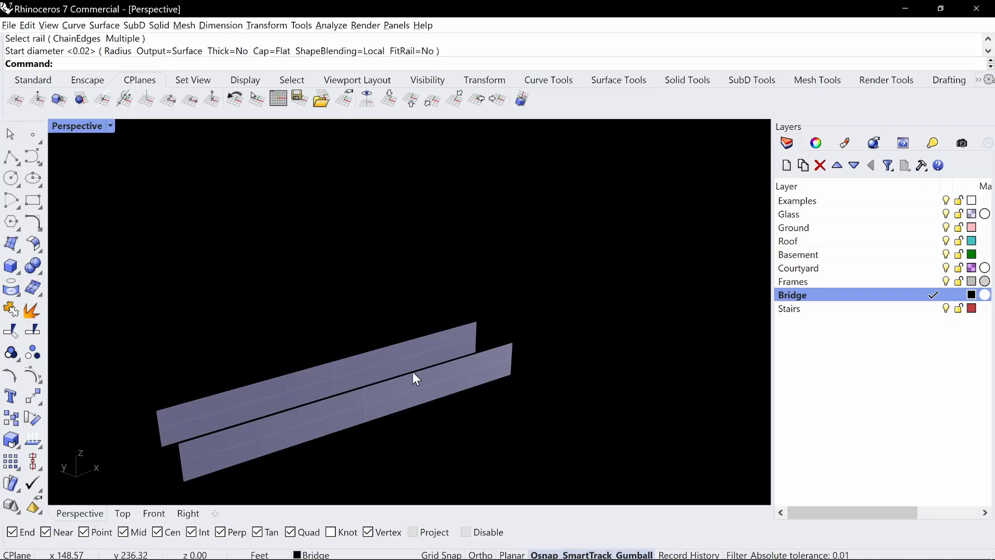
Pipe the top edge of the far glass railing with a 1" diameter to form a handrail
{"action": "key", "text": "Return"}
{"action": "left_click", "coordinate": [289, 374]}
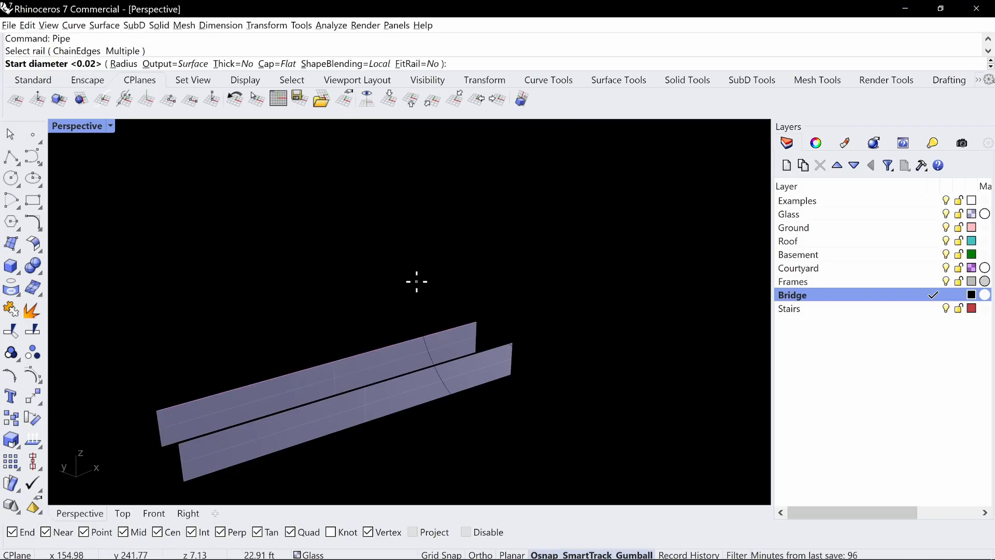
{"action": "type", "text": "1\""}
{"action": "key", "text": "Return"}
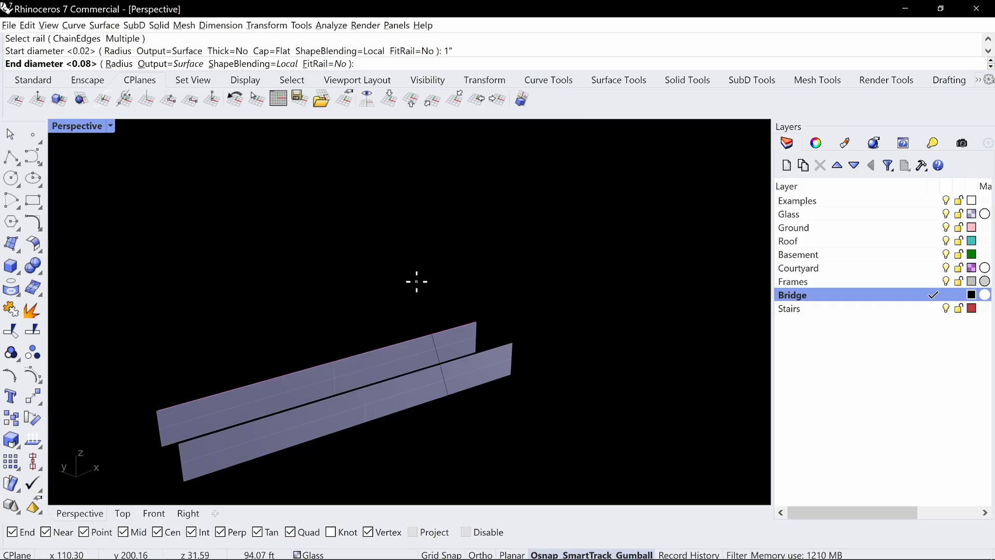
{"action": "key", "text": "Return"}
{"action": "key", "text": "Return"}
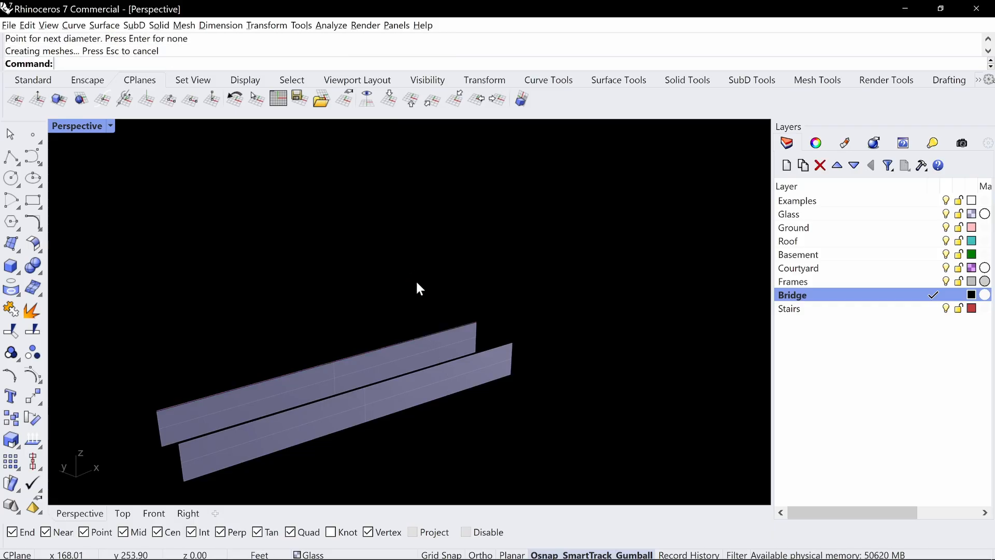
Pipe the top edge of the near glass railing with the same 1" diameter
{"action": "key", "text": "Return"}
{"action": "left_click", "coordinate": [504, 346]}
{"action": "key", "text": "Return"}
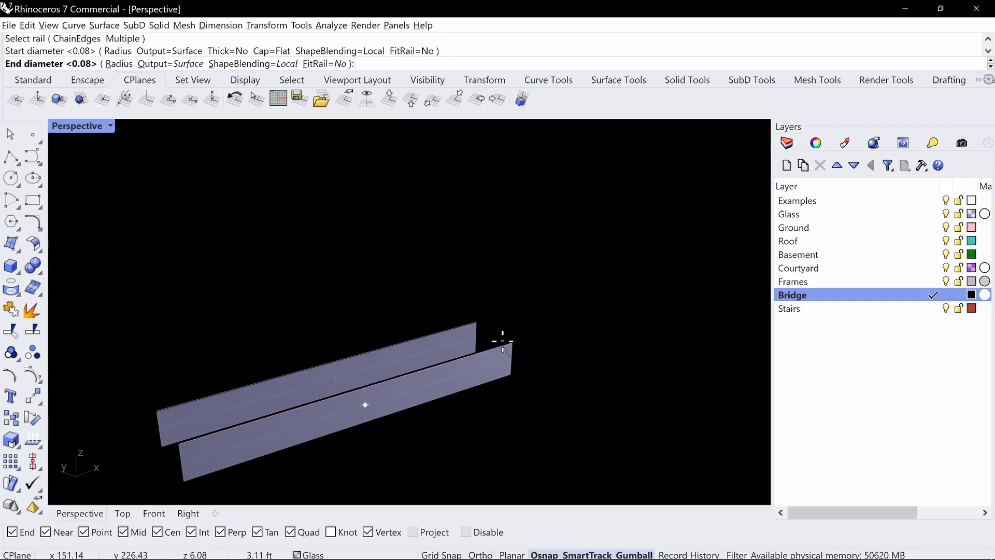
{"action": "key", "text": "Return"}
{"action": "key", "text": "Return"}
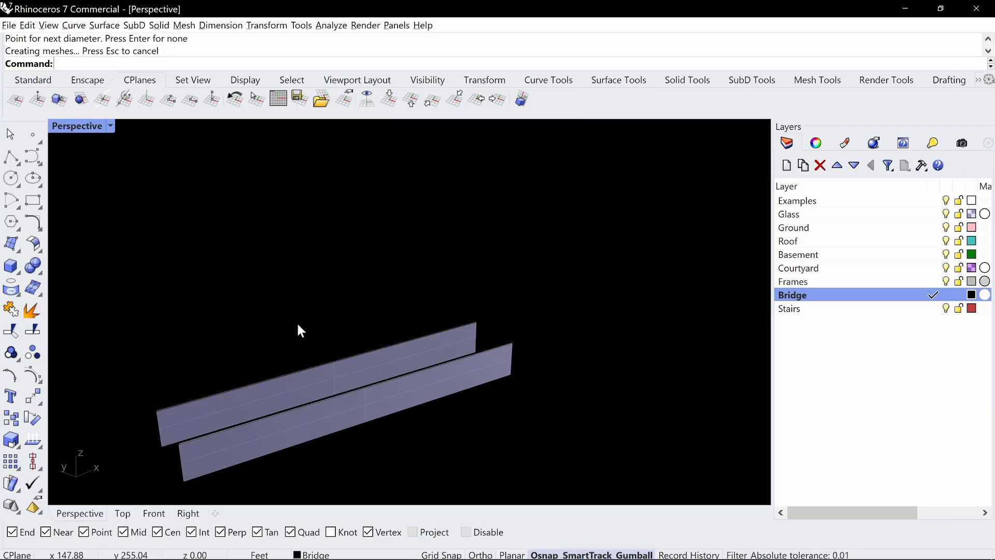
Move the two handrail pipes along the tops of the railings to the Frames layer
{"action": "right_click_drag", "start_coordinate": [298, 329], "coordinate": [265, 280]}
{"action": "left_click_drag", "start_coordinate": [419, 347], "coordinate": [513, 357]}
{"action": "scroll", "coordinate": [198, 322], "scroll_direction": "up", "scroll_amount": 3}
{"action": "left_click_drag", "start_coordinate": [170, 298], "coordinate": [665, 380]}
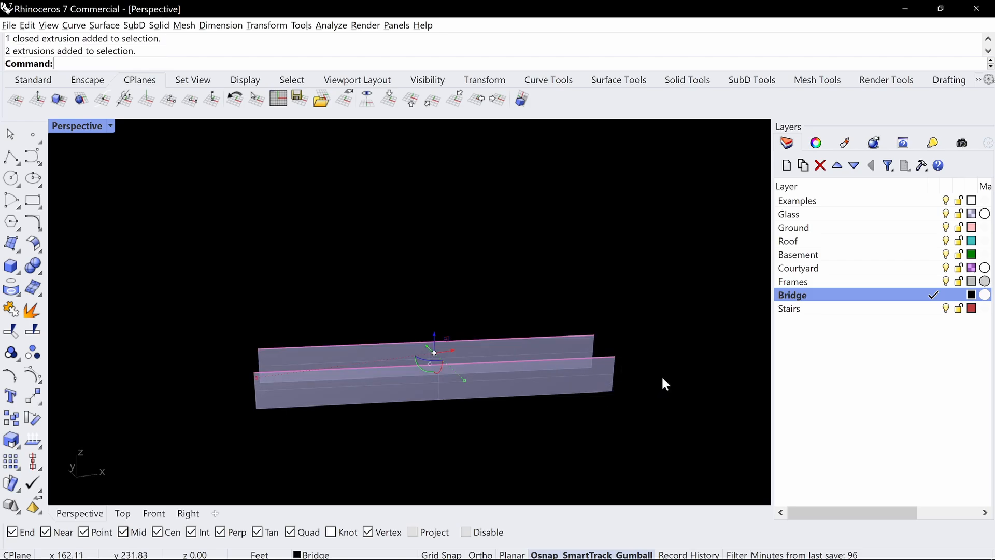
{"action": "left_click", "coordinate": [314, 554]}
{"action": "left_click", "coordinate": [337, 519]}
{"action": "key", "text": "Escape"}
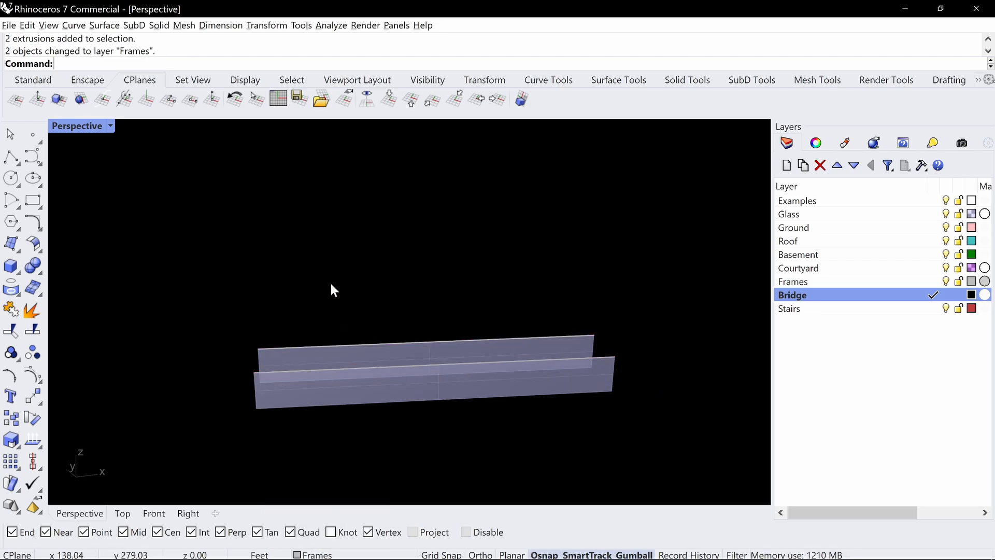
Unisolate the rest of the model and inspect the bridge in the courtyard
{"action": "type", "text": "Unisolate"}
{"action": "key", "text": "Return"}
{"action": "right_click_drag", "start_coordinate": [325, 284], "coordinate": [445, 322]}
{"action": "right_click_drag", "start_coordinate": [387, 365], "coordinate": [392, 308], "text": "ctrl"}
{"action": "scroll", "coordinate": [393, 349], "scroll_direction": "down", "scroll_amount": 4}
{"action": "scroll", "coordinate": [421, 335], "scroll_direction": "down", "scroll_amount": 7}
{"action": "scroll", "coordinate": [402, 334], "scroll_direction": "up", "scroll_amount": 10}
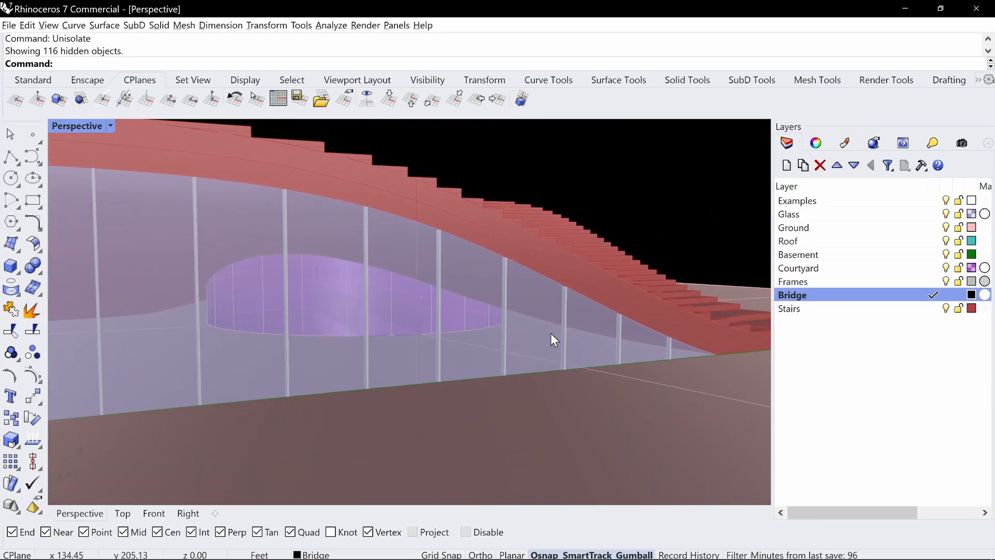
{"action": "right_click_drag", "start_coordinate": [551, 335], "coordinate": [496, 358]}
{"action": "right_click_drag", "start_coordinate": [456, 397], "coordinate": [423, 360], "text": "shift"}
{"action": "scroll", "coordinate": [421, 265], "scroll_direction": "down", "scroll_amount": 8}
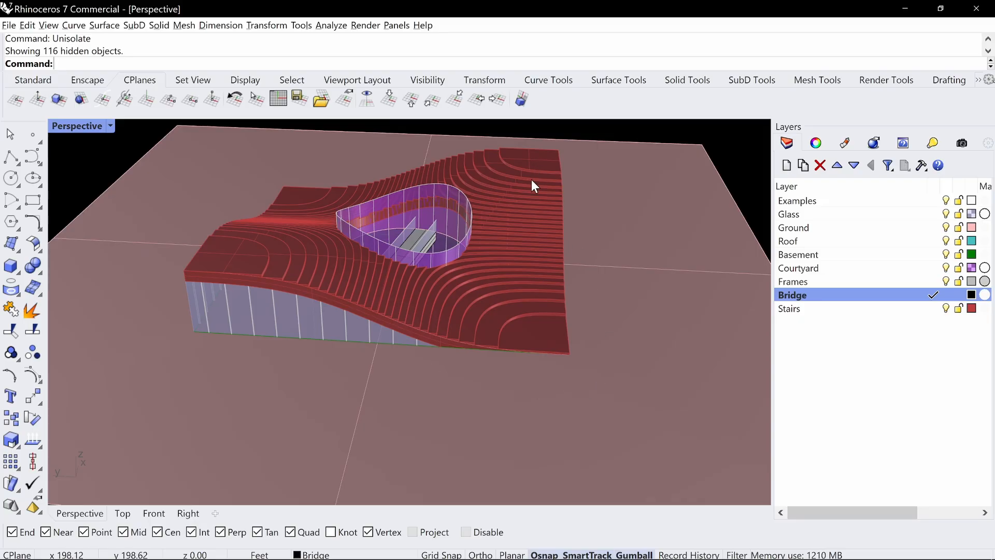
Extrude the ground surface 2.5' downward into a solid slab
{"action": "right_click_drag", "start_coordinate": [534, 185], "coordinate": [444, 233]}
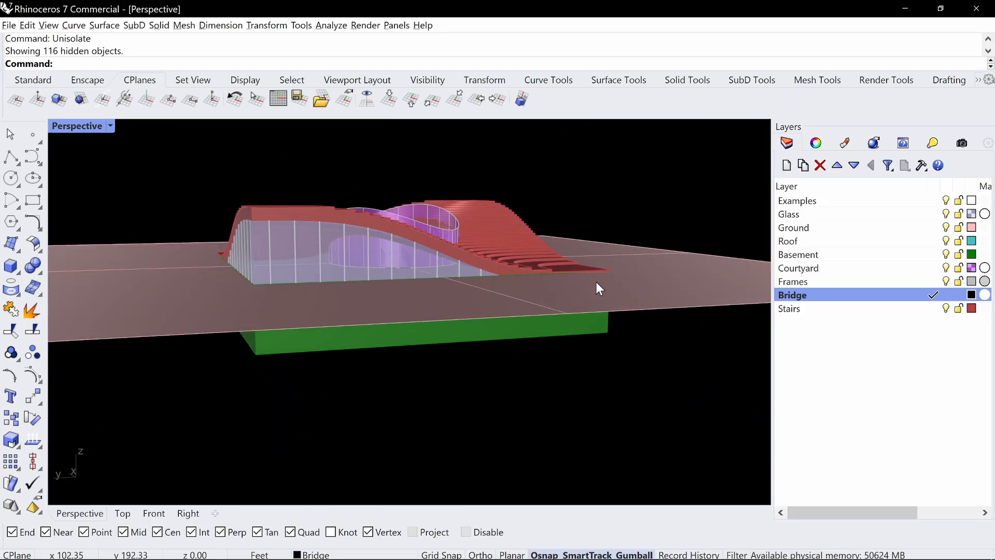
{"action": "left_click", "coordinate": [637, 292]}
{"action": "left_click", "coordinate": [390, 252]}
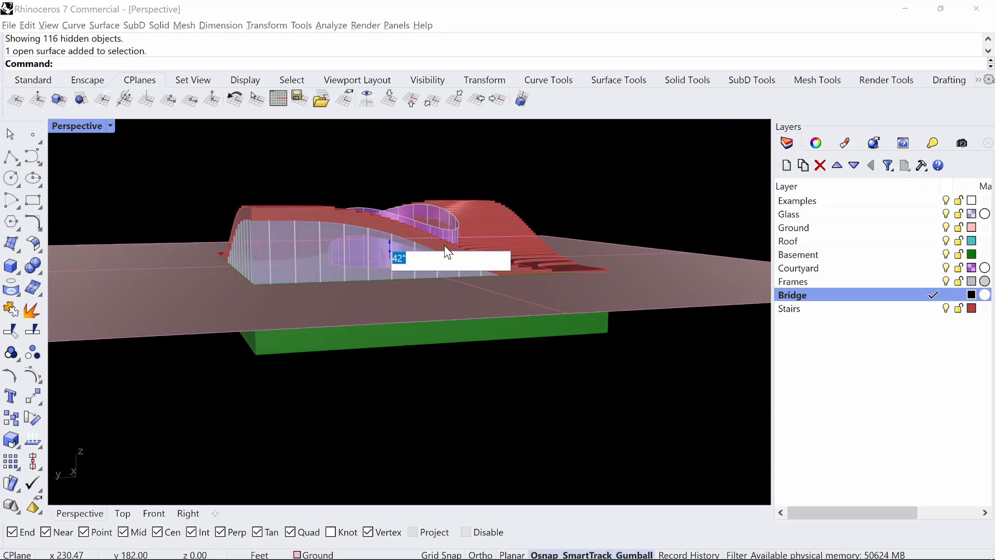
{"action": "type", "text": "-2.5"}
{"action": "key", "text": "Return"}
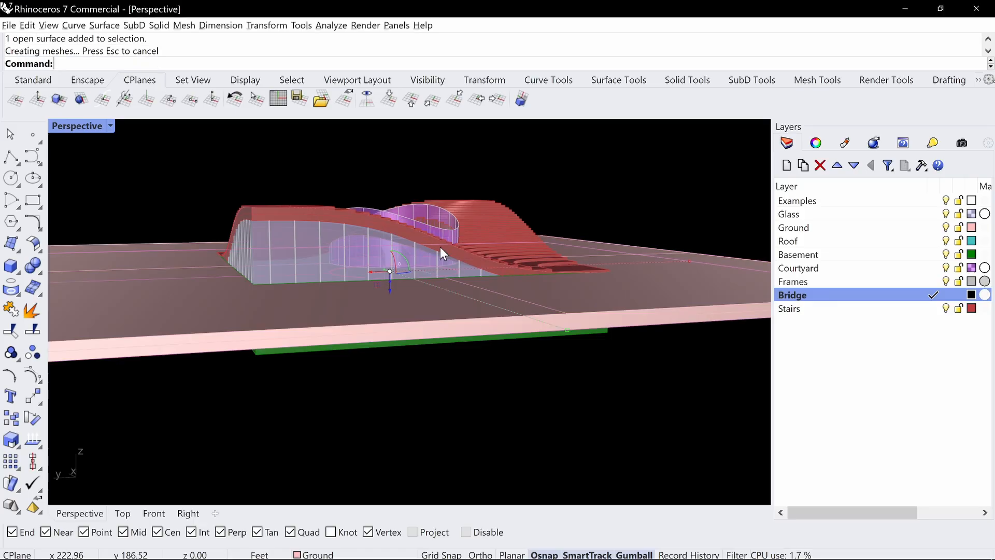
{"action": "right_click_drag", "start_coordinate": [451, 251], "coordinate": [454, 278]}
{"action": "scroll", "coordinate": [476, 250], "scroll_direction": "down", "scroll_amount": 5}
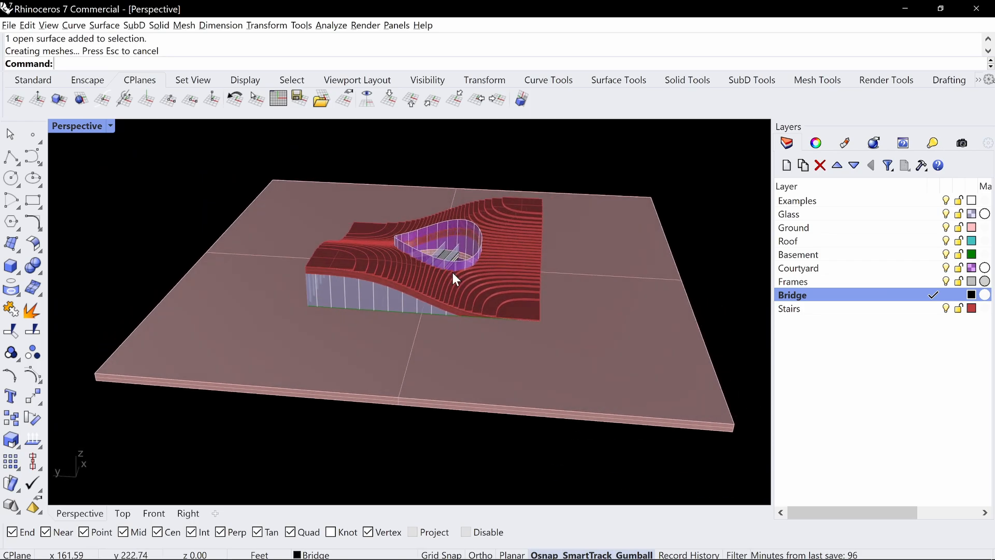
{"action": "type", "text": "lippingPlane"}
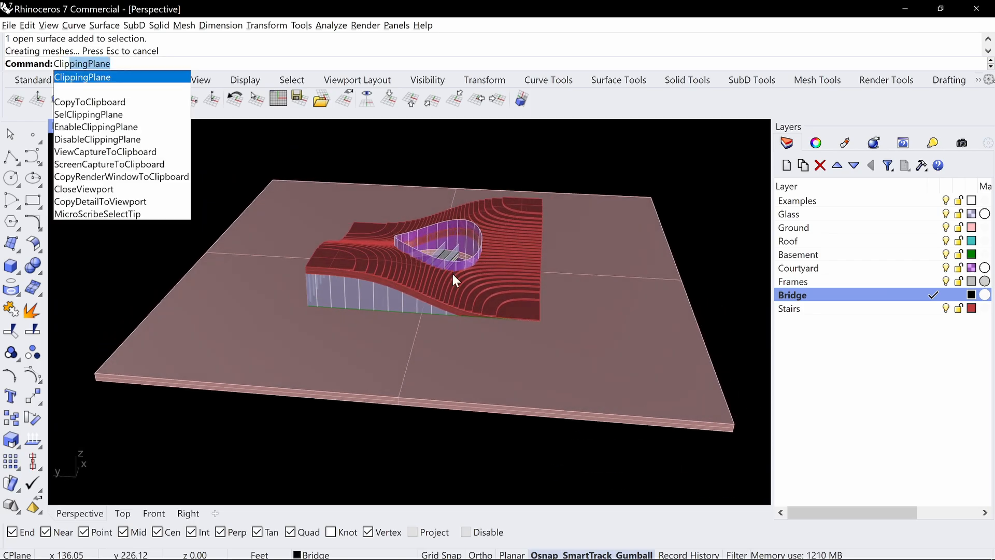
{"action": "key", "text": "Return"}
{"action": "type", "text": "v"}
{"action": "key", "text": "Return"}
{"action": "right_click_drag", "start_coordinate": [512, 324], "coordinate": [434, 344]}
{"action": "left_click", "coordinate": [402, 329]}
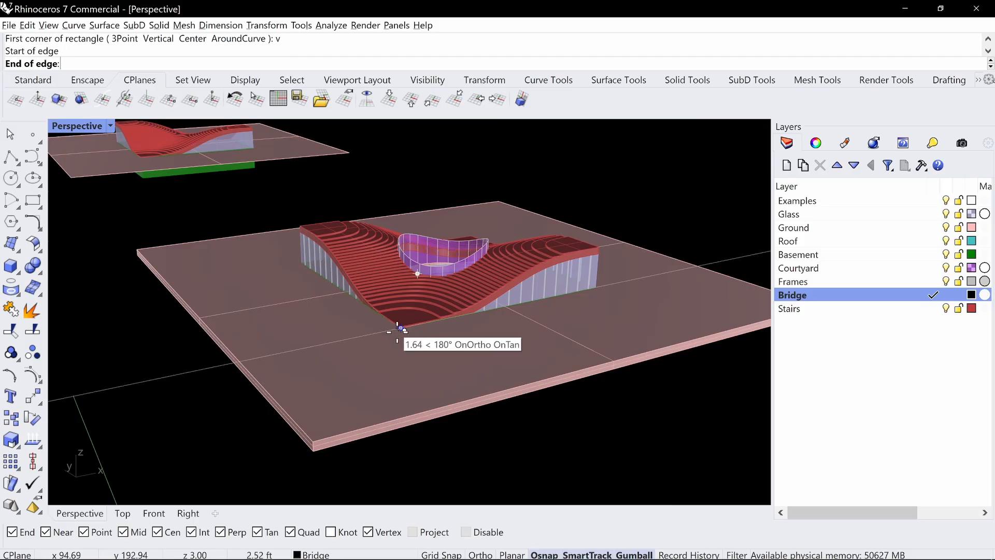
{"action": "key", "text": "Escape"}
Create a small vertical clipping plane starting at the low corner of the stepped roof, extending outward from the building
{"action": "key", "text": "Return"}
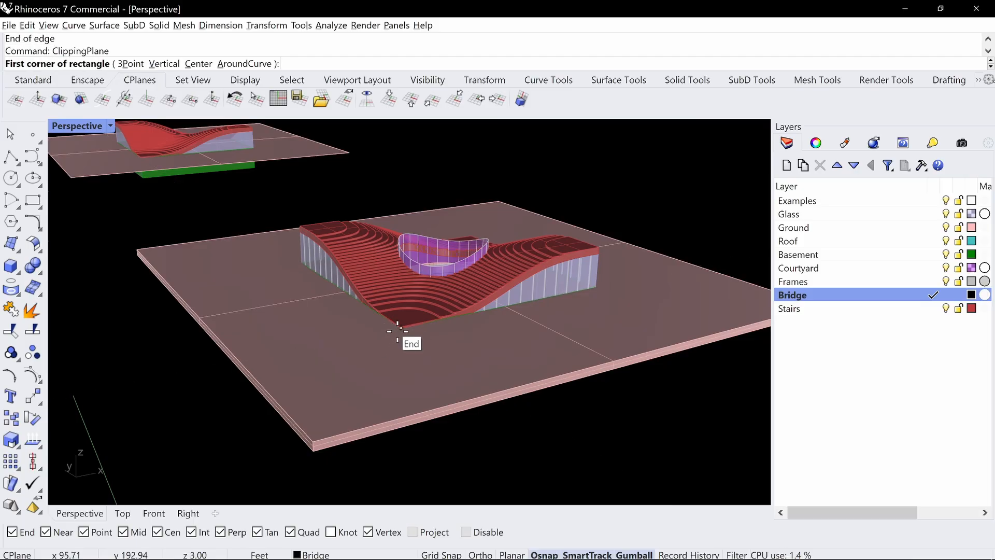
{"action": "type", "text": "v"}
{"action": "key", "text": "Return"}
{"action": "right_click_drag", "start_coordinate": [402, 335], "coordinate": [405, 329]}
{"action": "scroll", "coordinate": [405, 329], "scroll_direction": "up", "scroll_amount": 5}
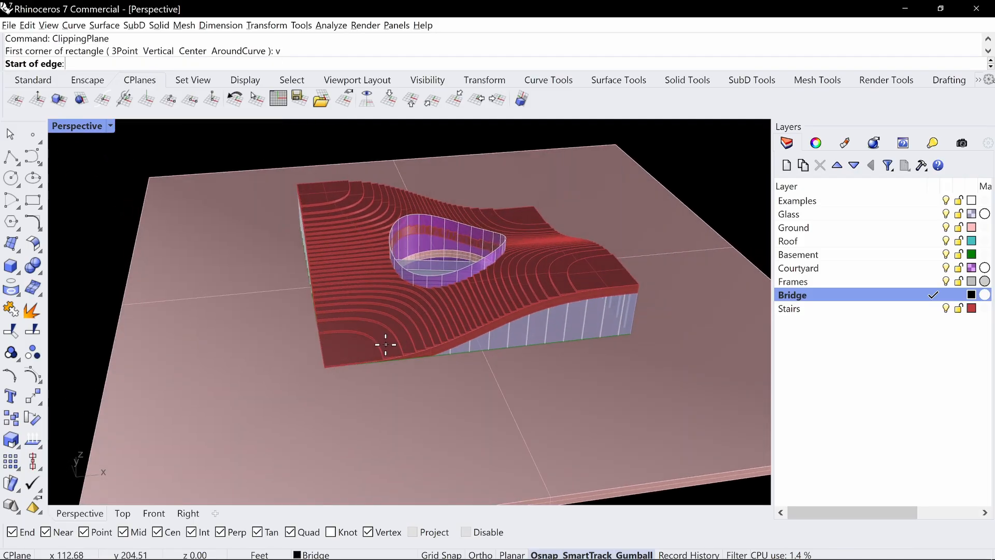
{"action": "left_click", "coordinate": [324, 368]}
{"action": "left_click", "coordinate": [291, 368]}
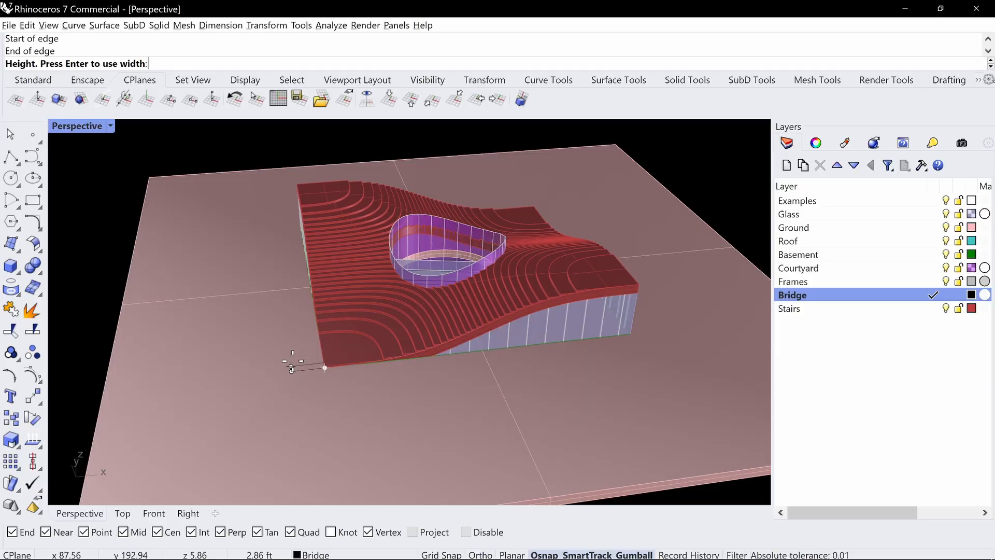
{"action": "left_click", "coordinate": [291, 357]}
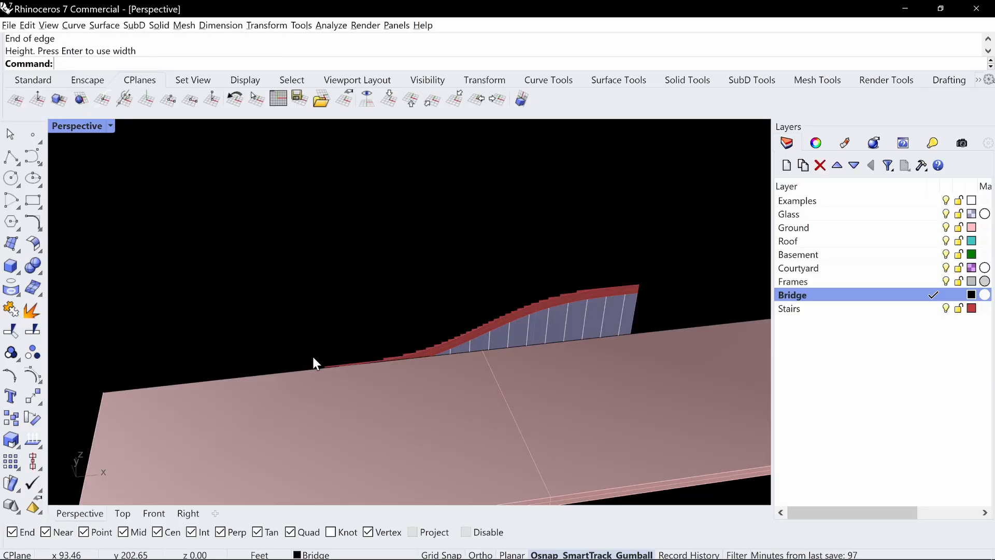
Rotate the clipping plane 180 degrees to reverse the side it cuts away
{"action": "left_click", "coordinate": [294, 355]}
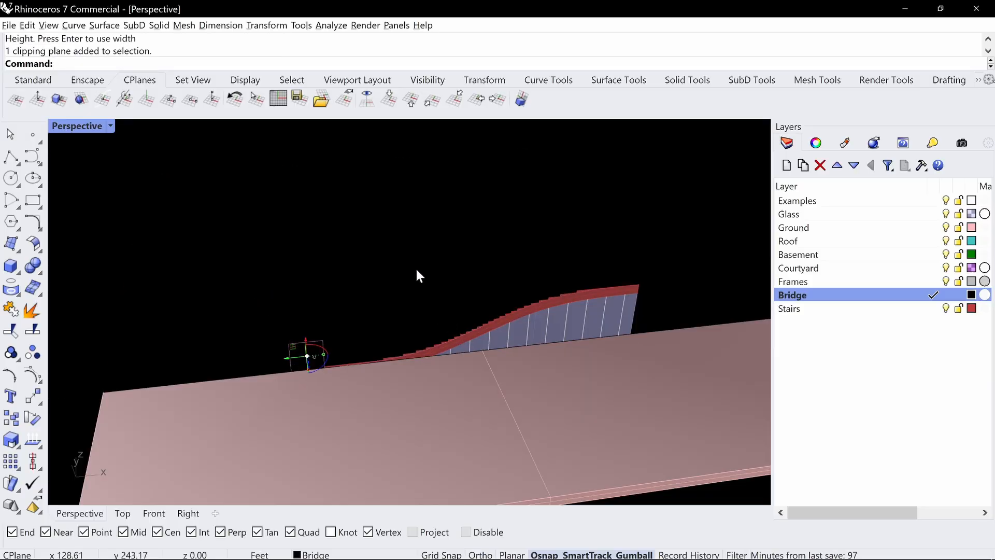
{"action": "right_click_drag", "start_coordinate": [417, 270], "coordinate": [384, 352]}
{"action": "left_click", "coordinate": [309, 417]}
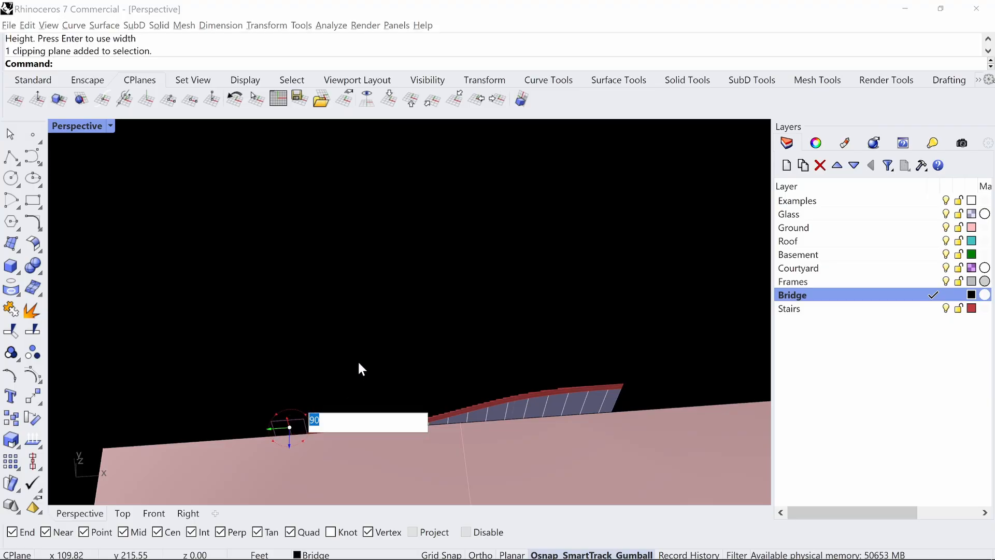
{"action": "type", "text": "180"}
{"action": "key", "text": "Return"}
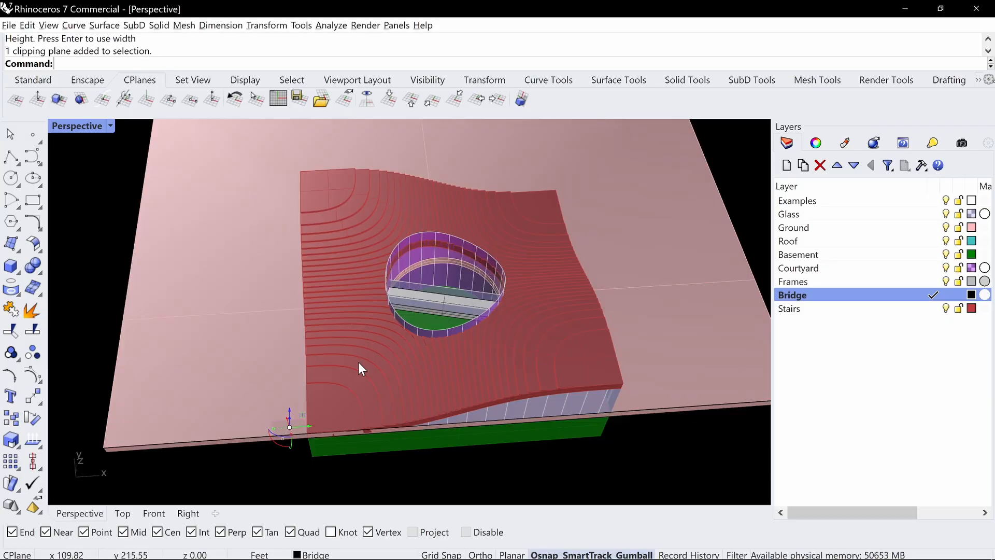
{"action": "right_click_drag", "start_coordinate": [338, 411], "coordinate": [494, 340]}
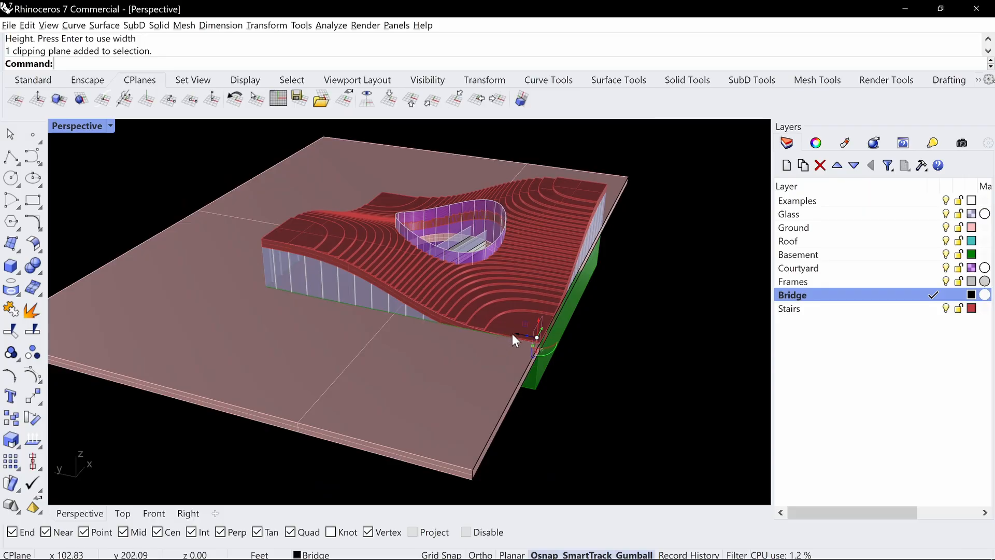
Move the clipping plane about 36' into the building to cut a section through the courtyard and bridge
{"action": "left_click_drag", "start_coordinate": [512, 334], "coordinate": [398, 328]}
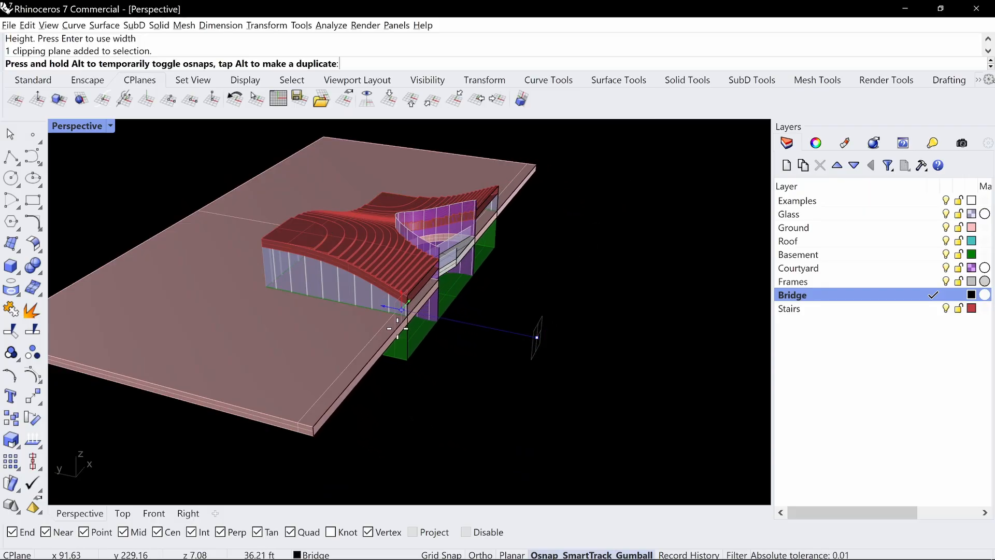
{"action": "right_click_drag", "start_coordinate": [397, 328], "coordinate": [475, 314]}
{"action": "scroll", "coordinate": [403, 270], "scroll_direction": "up", "scroll_amount": 4}
{"action": "right_click_drag", "start_coordinate": [405, 268], "coordinate": [441, 253]}
{"action": "key", "text": "ctrl+alt+g"}
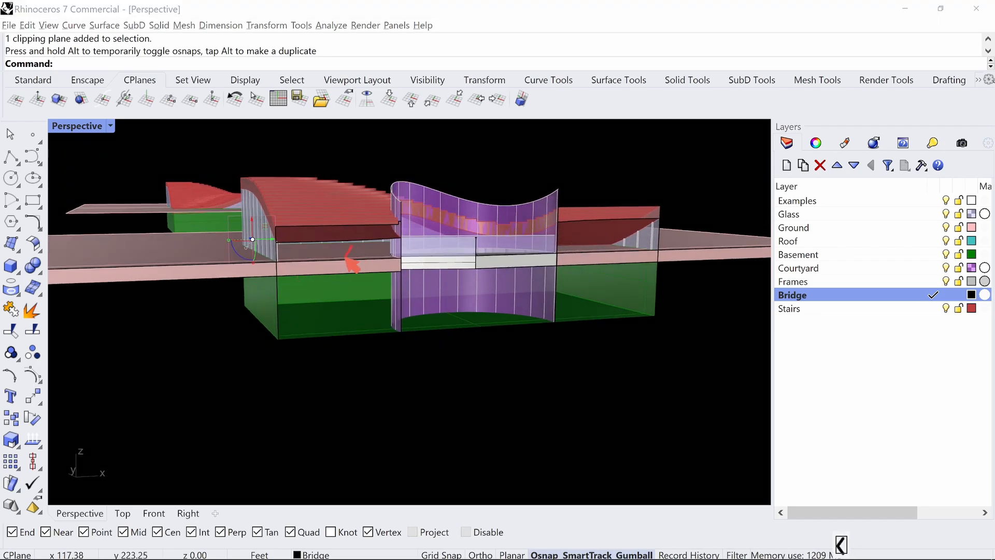
{"action": "left_click_drag", "start_coordinate": [327, 252], "coordinate": [345, 270]}
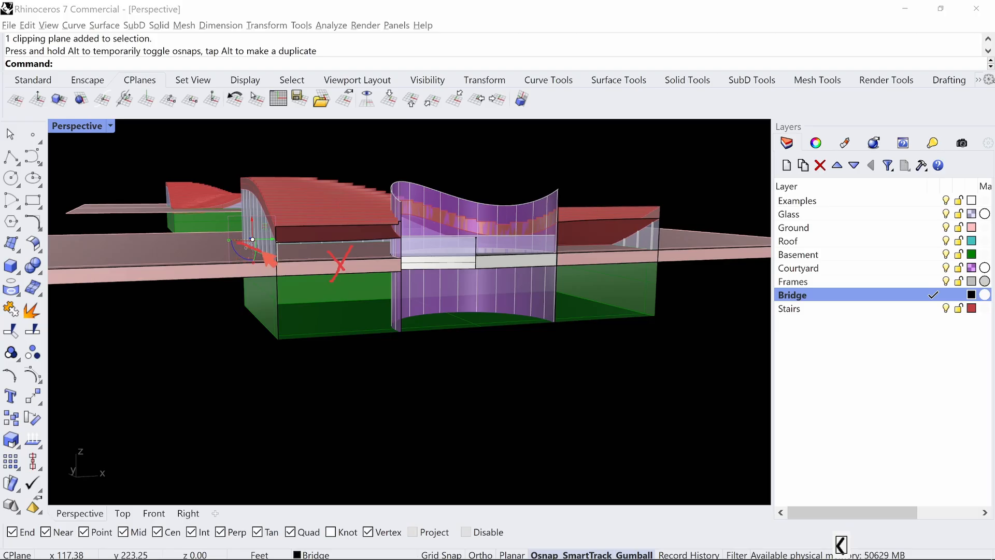
{"action": "left_click_drag", "start_coordinate": [253, 314], "coordinate": [293, 335]}
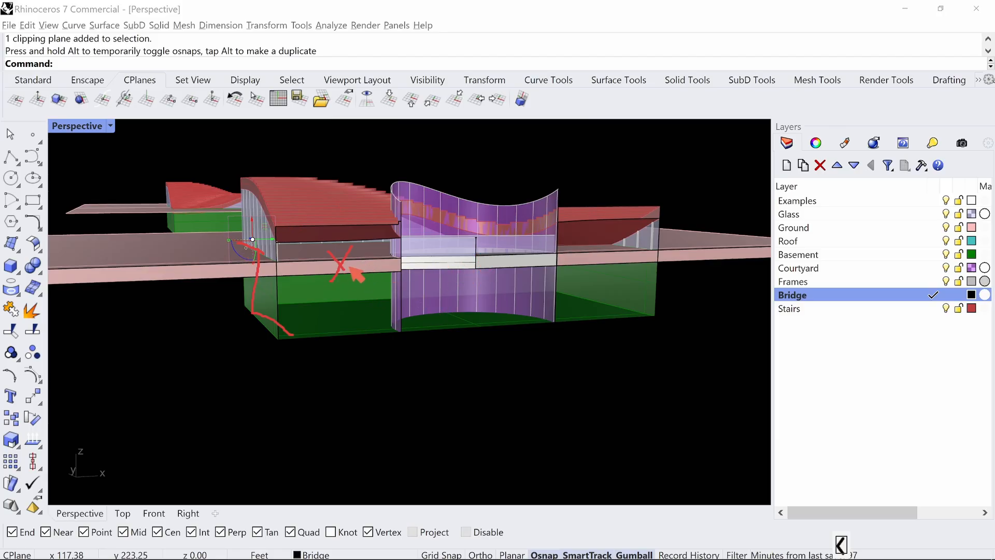
{"action": "key", "text": "Escape"}
Set the Perspective view to the Rendered display mode and show the section cut from an angle
{"action": "left_click", "coordinate": [110, 125]}
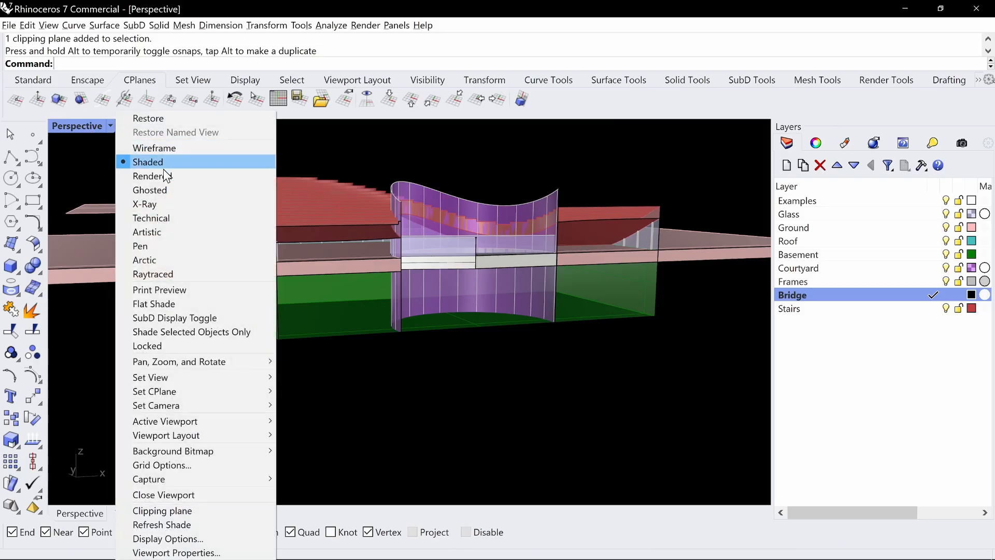
{"action": "left_click", "coordinate": [133, 174]}
{"action": "right_click_drag", "start_coordinate": [371, 236], "coordinate": [545, 243]}
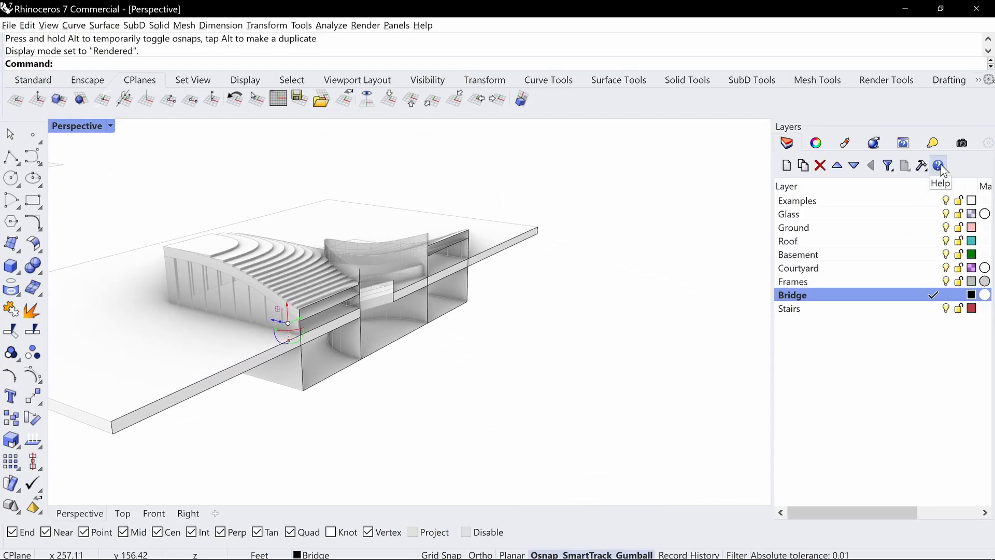
Deselect the clipping plane and set the Perspective camera's lens length to 25 mm
{"action": "left_click", "coordinate": [817, 144]}
{"action": "left_click", "coordinate": [658, 274]}
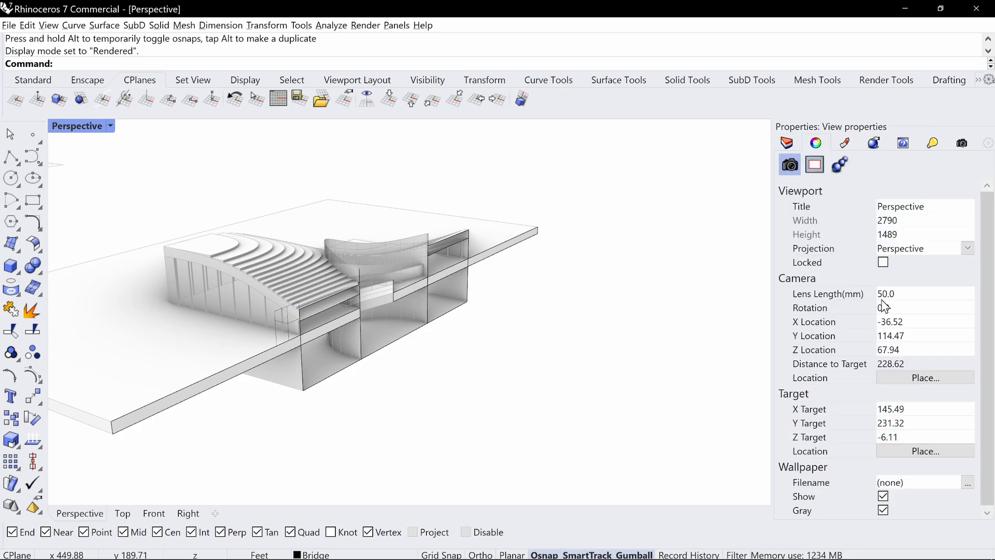
{"action": "key", "text": "Return"}
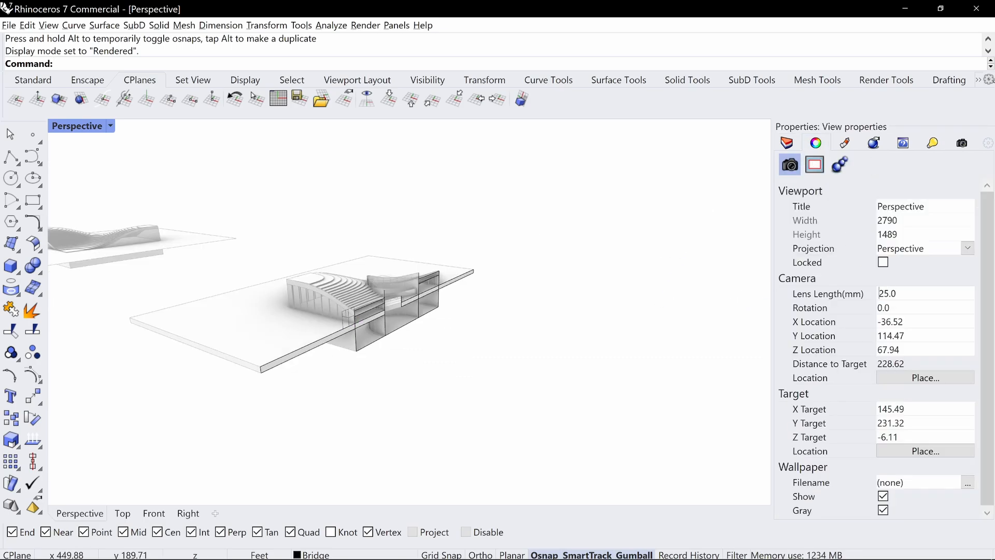
Zoom in on the section cut and examine the courtyard glass, bridge and lower level from several angles
{"action": "type", "text": "z"}
{"action": "key", "text": "Return"}
{"action": "left_click_drag", "start_coordinate": [565, 239], "coordinate": [400, 338]}
{"action": "right_click_drag", "start_coordinate": [392, 337], "coordinate": [357, 315]}
{"action": "right_click_drag", "start_coordinate": [365, 322], "coordinate": [550, 361], "text": "shift"}
{"action": "scroll", "coordinate": [501, 334], "scroll_direction": "up", "scroll_amount": 5}
{"action": "right_click_drag", "start_coordinate": [505, 319], "coordinate": [513, 352]}
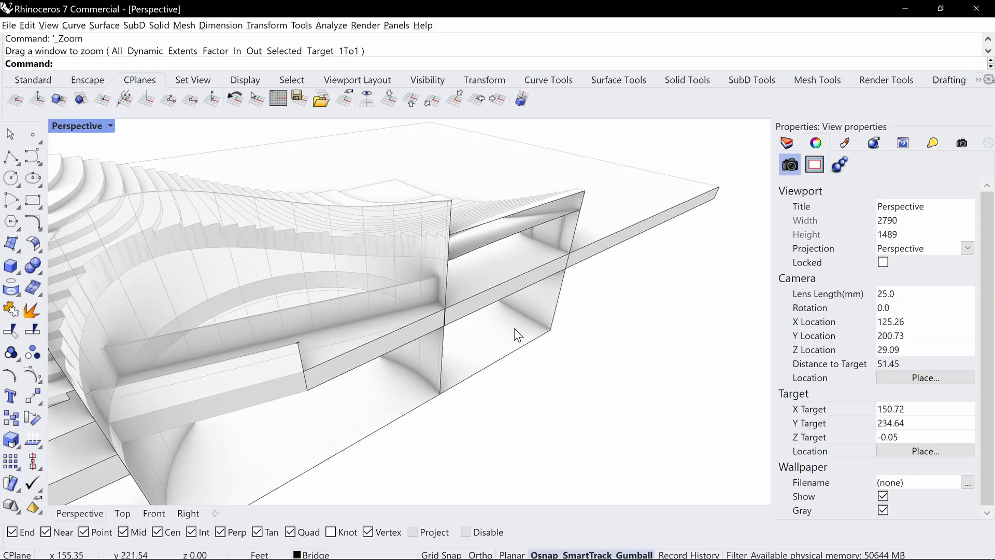
{"action": "scroll", "coordinate": [291, 356], "scroll_direction": "down", "scroll_amount": 4}
Select the clipping plane and rotate it by -90 degrees to cut the building in the perpendicular direction
{"action": "left_click", "coordinate": [281, 388]}
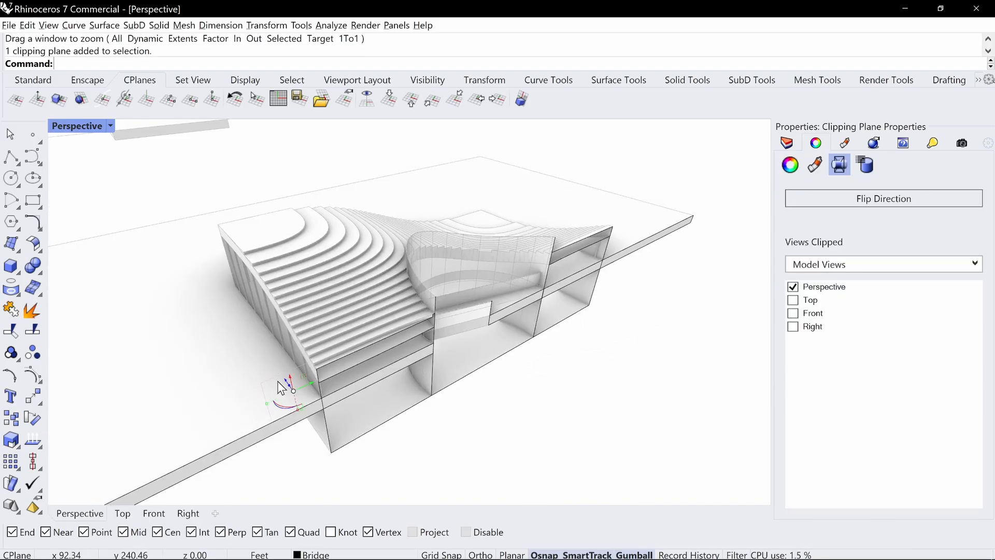
{"action": "right_click_drag", "start_coordinate": [282, 395], "coordinate": [478, 427]}
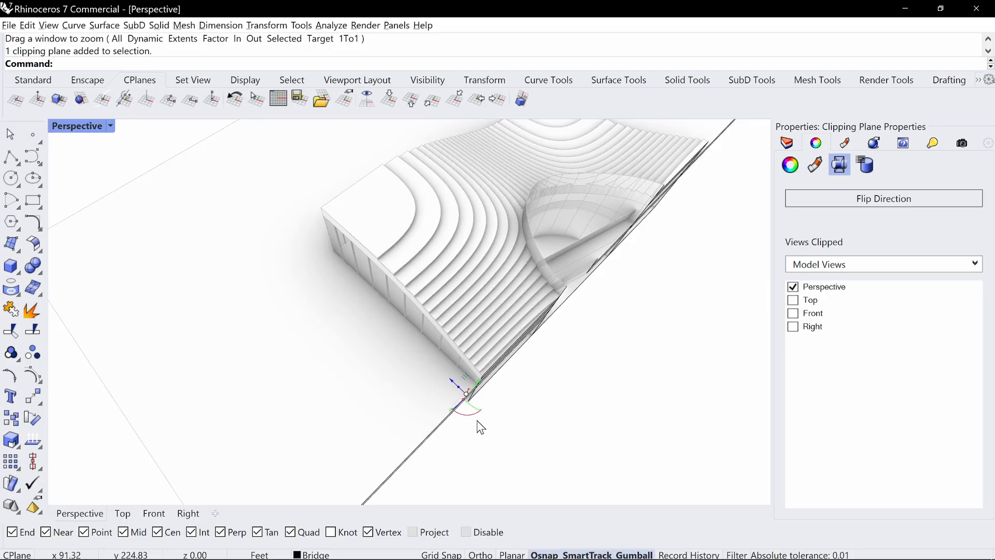
{"action": "left_click", "coordinate": [480, 427]}
{"action": "left_click", "coordinate": [455, 402]}
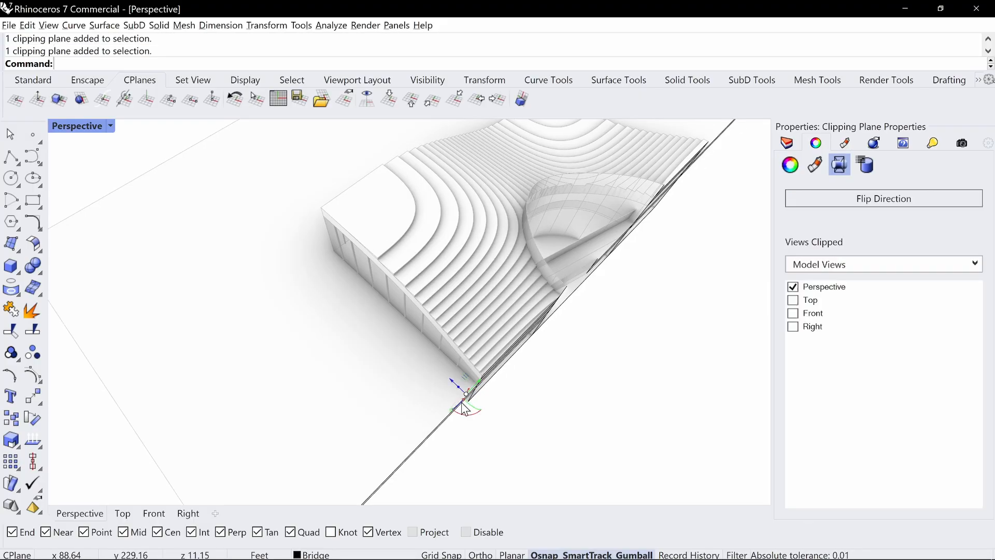
{"action": "left_click", "coordinate": [470, 415]}
{"action": "type", "text": "-"}
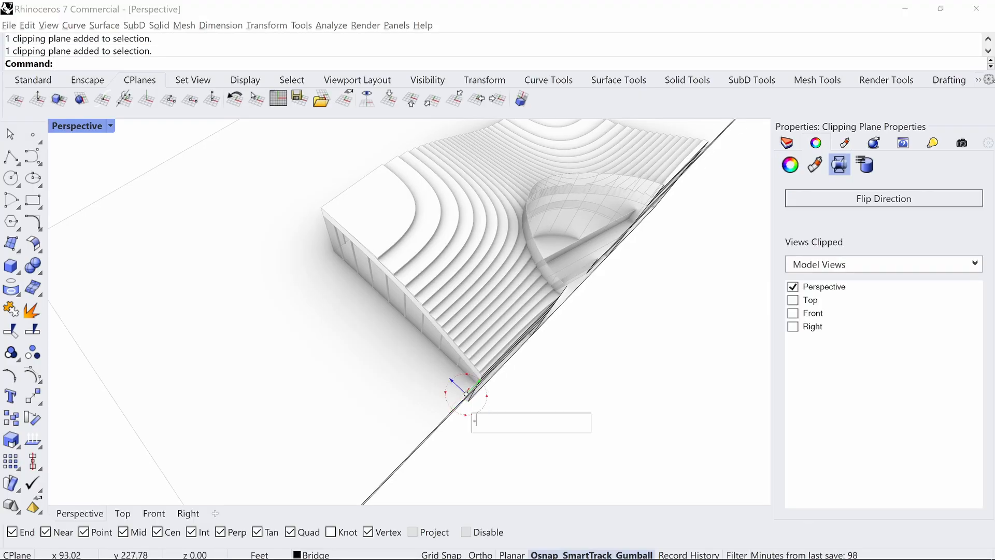
{"action": "type", "text": "90"}
{"action": "key", "text": "Return"}
Move the rotated clipping plane into the building beside the glass courtyard and face the section cut through the stepped roof
{"action": "right_click_drag", "start_coordinate": [583, 404], "coordinate": [541, 415]}
{"action": "left_click_drag", "start_coordinate": [365, 398], "coordinate": [413, 405]}
{"action": "right_click_drag", "start_coordinate": [380, 418], "coordinate": [435, 341]}
{"action": "scroll", "coordinate": [527, 263], "scroll_direction": "up", "scroll_amount": 4}
{"action": "right_click_drag", "start_coordinate": [527, 263], "coordinate": [478, 278], "text": "shift"}
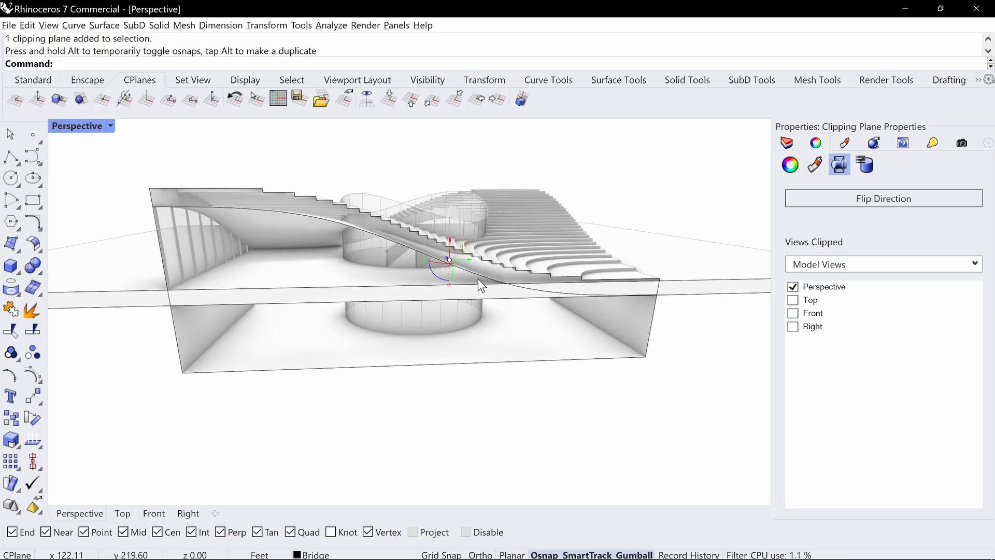
{"action": "right_click_drag", "start_coordinate": [577, 262], "coordinate": [610, 296]}
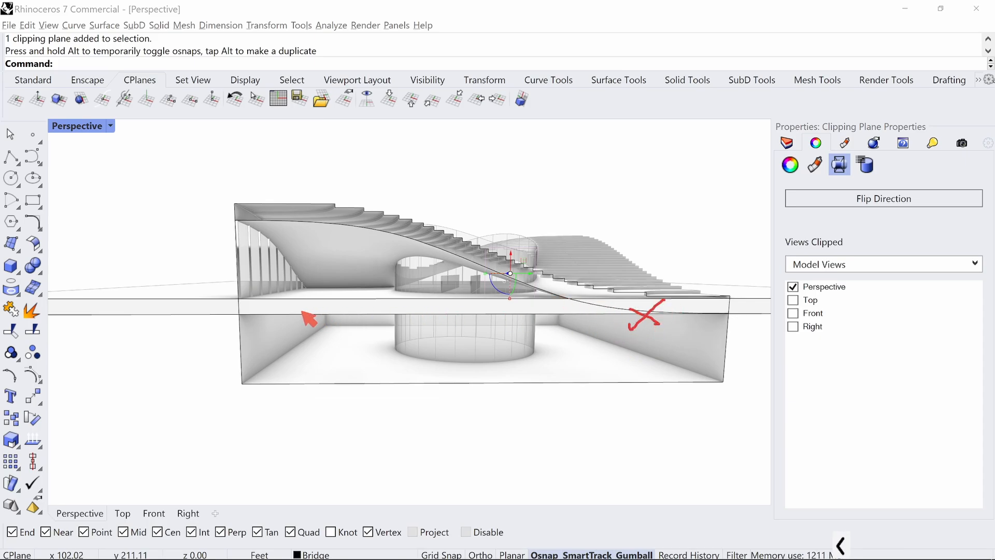
{"action": "left_click_drag", "start_coordinate": [253, 315], "coordinate": [379, 322]}
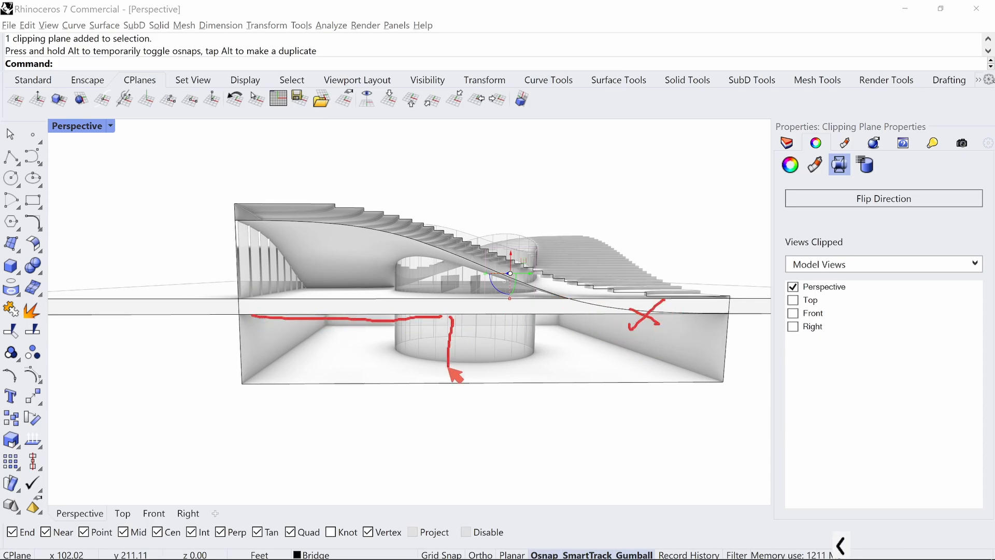
{"action": "left_click_drag", "start_coordinate": [450, 369], "coordinate": [722, 386]}
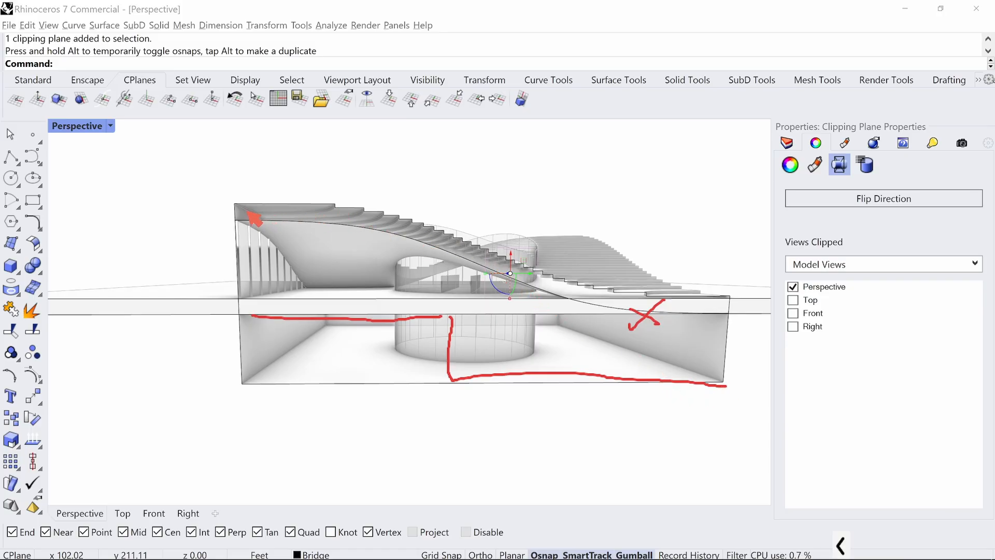
{"action": "key", "text": "Escape"}
Deselect the clipping plane and inspect the cut roof and lower level from an oblique angle
{"action": "left_click", "coordinate": [443, 210]}
{"action": "right_click_drag", "start_coordinate": [428, 185], "coordinate": [454, 192]}
{"action": "scroll", "coordinate": [447, 240], "scroll_direction": "up", "scroll_amount": 2}
{"action": "right_click_drag", "start_coordinate": [459, 240], "coordinate": [471, 245], "text": "shift"}
{"action": "key", "text": "ctrl+alt+g"}
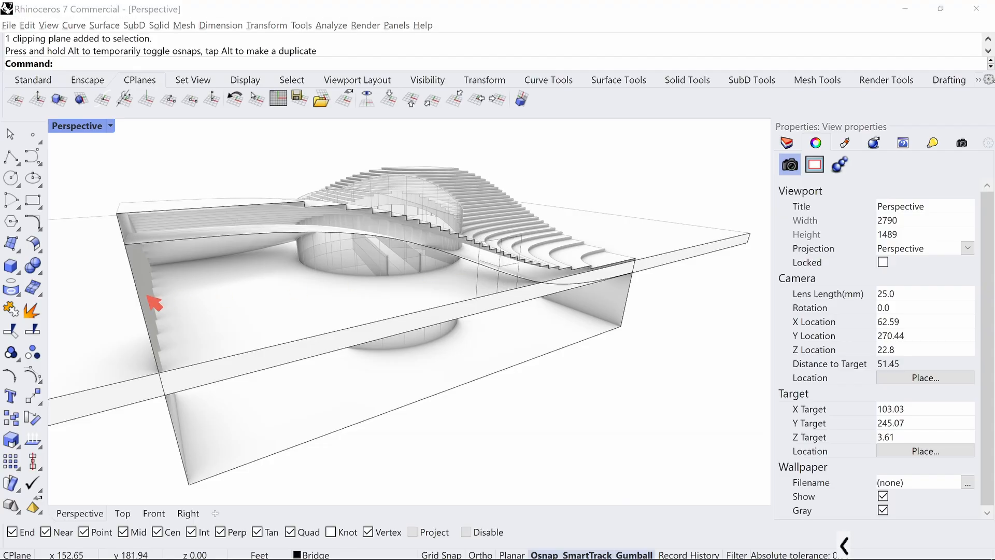
{"action": "left_click_drag", "start_coordinate": [126, 240], "coordinate": [174, 240]}
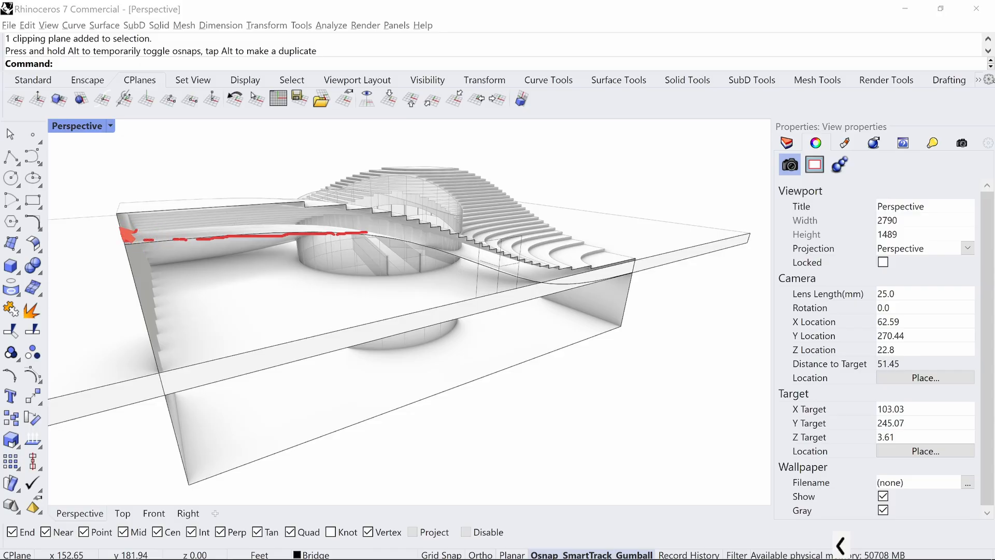
{"action": "left_click_drag", "start_coordinate": [123, 228], "coordinate": [336, 218]}
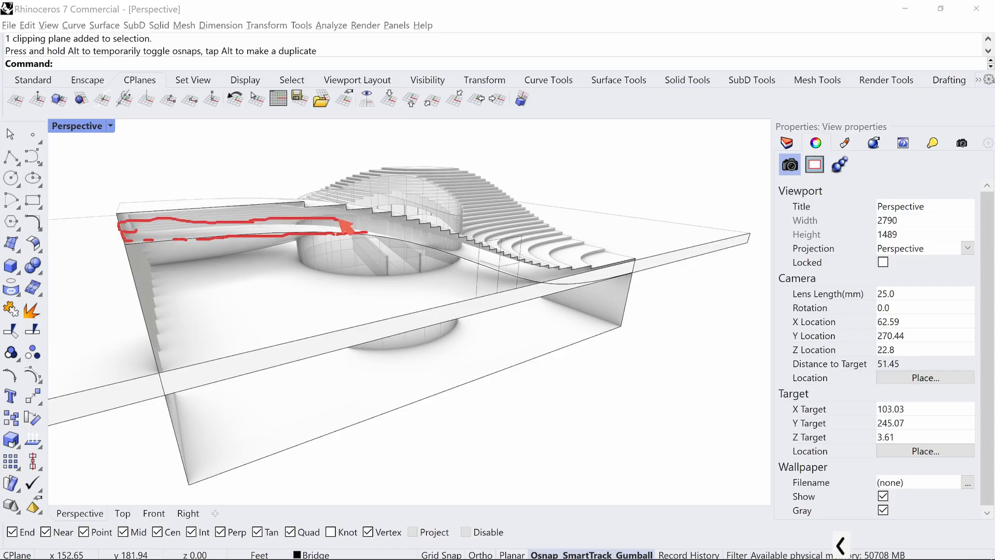
{"action": "left_click_drag", "start_coordinate": [394, 229], "coordinate": [478, 245]}
{"action": "left_click_drag", "start_coordinate": [570, 273], "coordinate": [626, 270]}
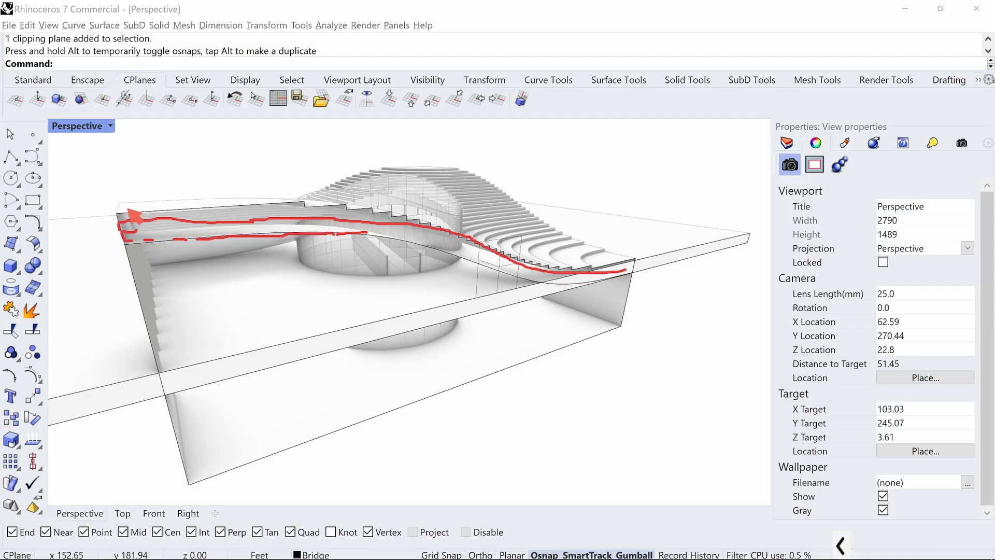
{"action": "key", "text": "Escape"}
{"action": "right_click_drag", "start_coordinate": [669, 282], "coordinate": [640, 271]}
{"action": "mouse_move", "coordinate": [512, 279]}
{"action": "right_mouse_down", "text": "shift"}
{"action": "mouse_move", "coordinate": [497, 200]}
{"action": "mouse_move", "coordinate": [462, 242]}
{"action": "mouse_move", "coordinate": [468, 199]}
{"action": "mouse_move", "coordinate": [495, 170]}
{"action": "mouse_move", "coordinate": [464, 174]}
{"action": "right_mouse_up", "text": "shift"}
{"action": "scroll", "coordinate": [468, 199], "scroll_direction": "up", "scroll_amount": 2}
{"action": "scroll", "coordinate": [468, 199], "scroll_direction": "up", "scroll_amount": 4}
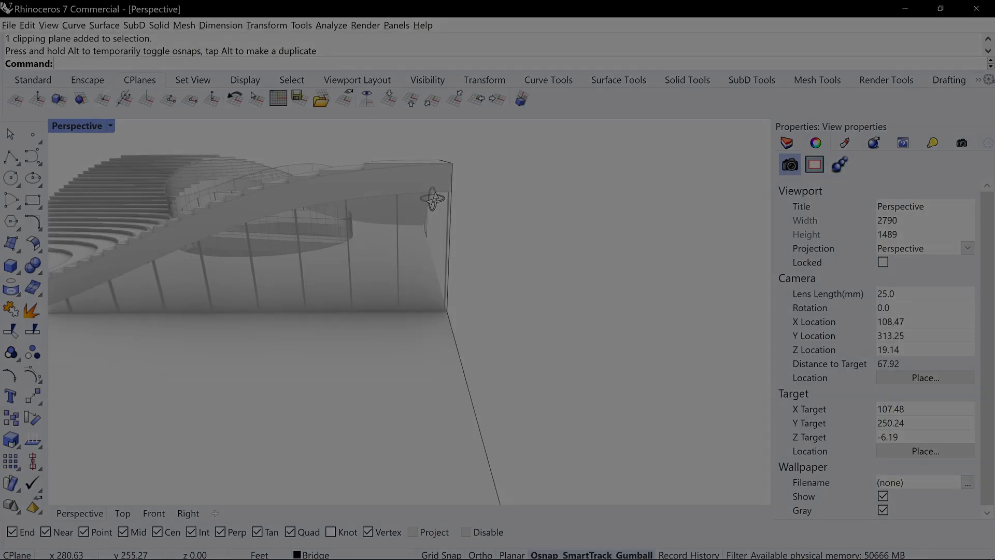
{"action": "scroll", "coordinate": [471, 237], "scroll_direction": "down", "scroll_amount": 4}
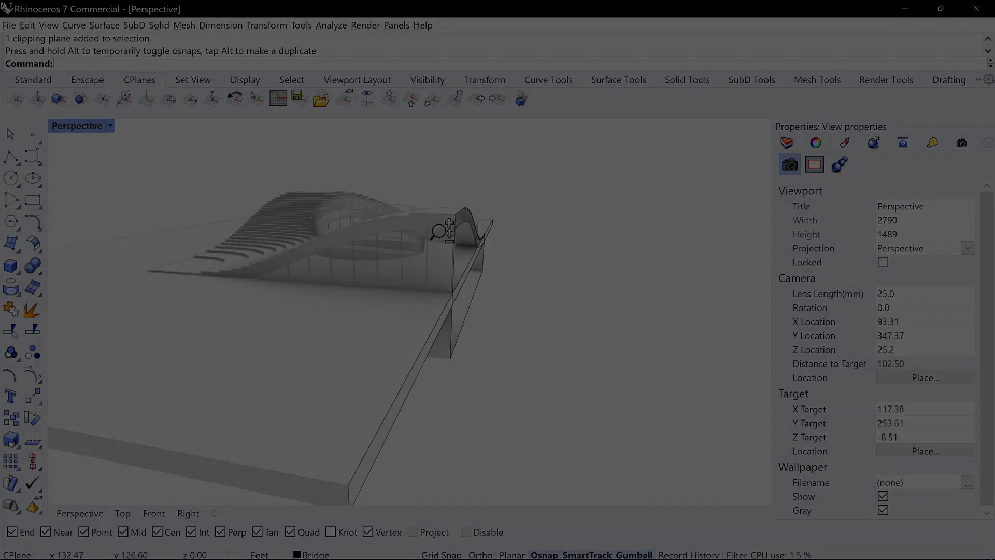